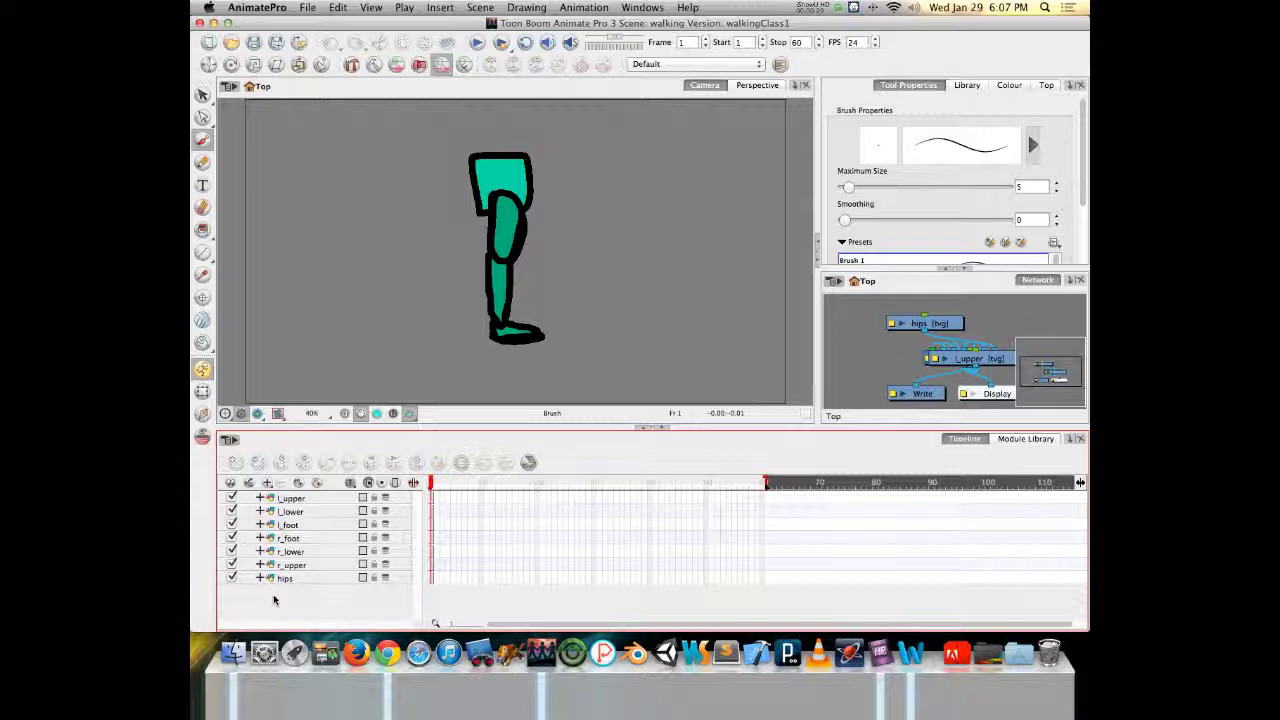
Hide all seven body-part layers, from l_upper through hips, so the drawing disappears from the scene.
{"action": "left_click", "coordinate": [232, 497]}
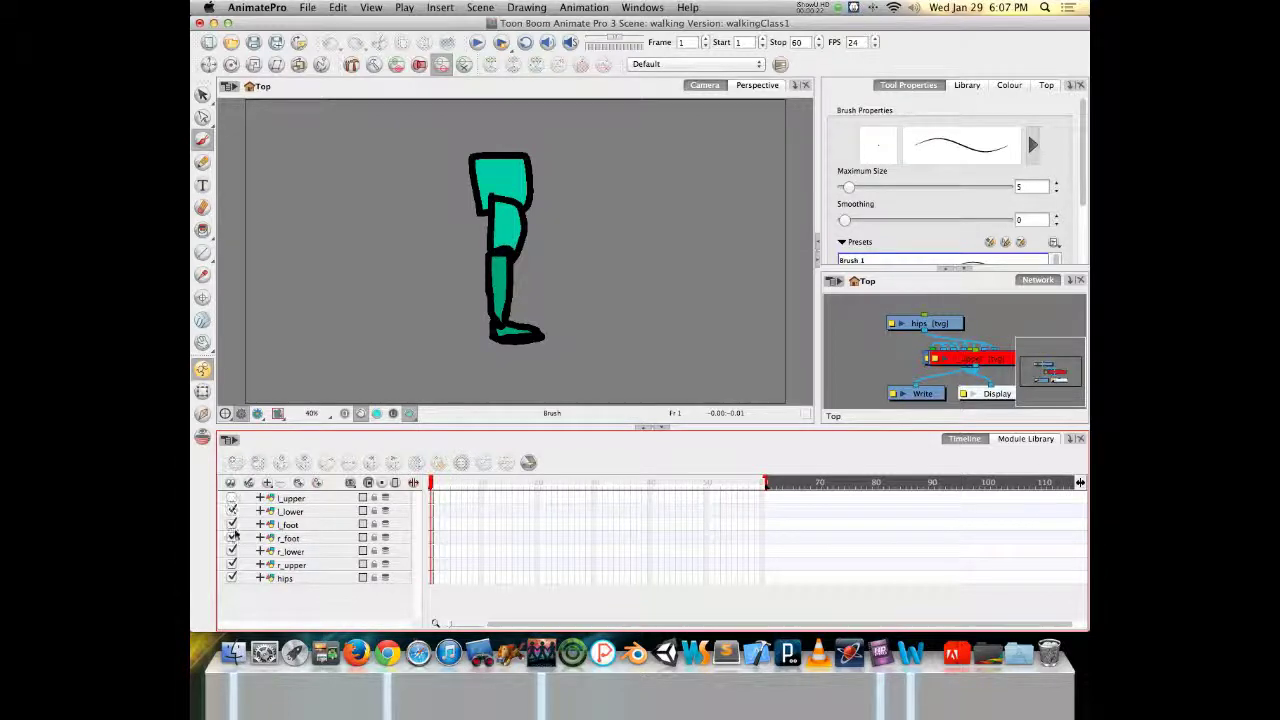
{"action": "left_click", "coordinate": [238, 538]}
{"action": "left_click", "coordinate": [232, 511]}
{"action": "left_click", "coordinate": [232, 524]}
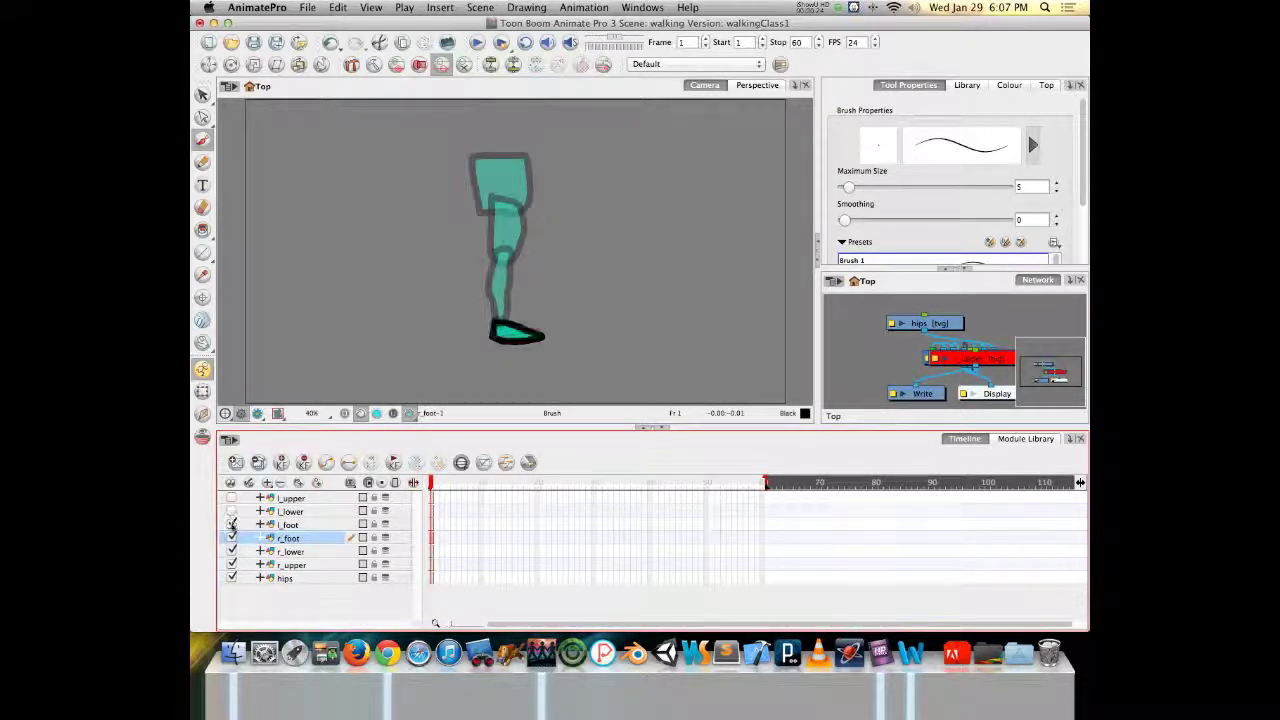
{"action": "left_click", "coordinate": [232, 538]}
{"action": "left_click", "coordinate": [232, 551]}
{"action": "left_click", "coordinate": [232, 565]}
{"action": "left_click", "coordinate": [231, 578]}
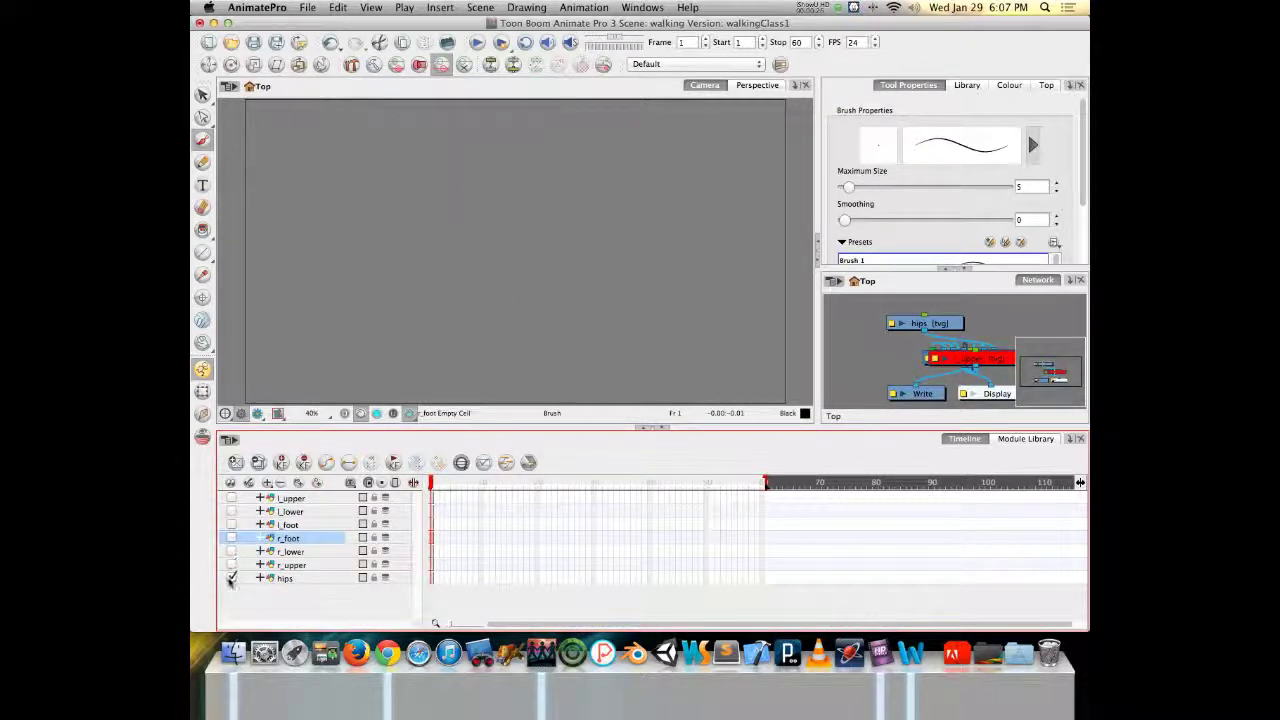
Show the body-part layers again one at a time, from hips up to l_upper.
{"action": "left_click", "coordinate": [231, 578]}
{"action": "left_click", "coordinate": [232, 565]}
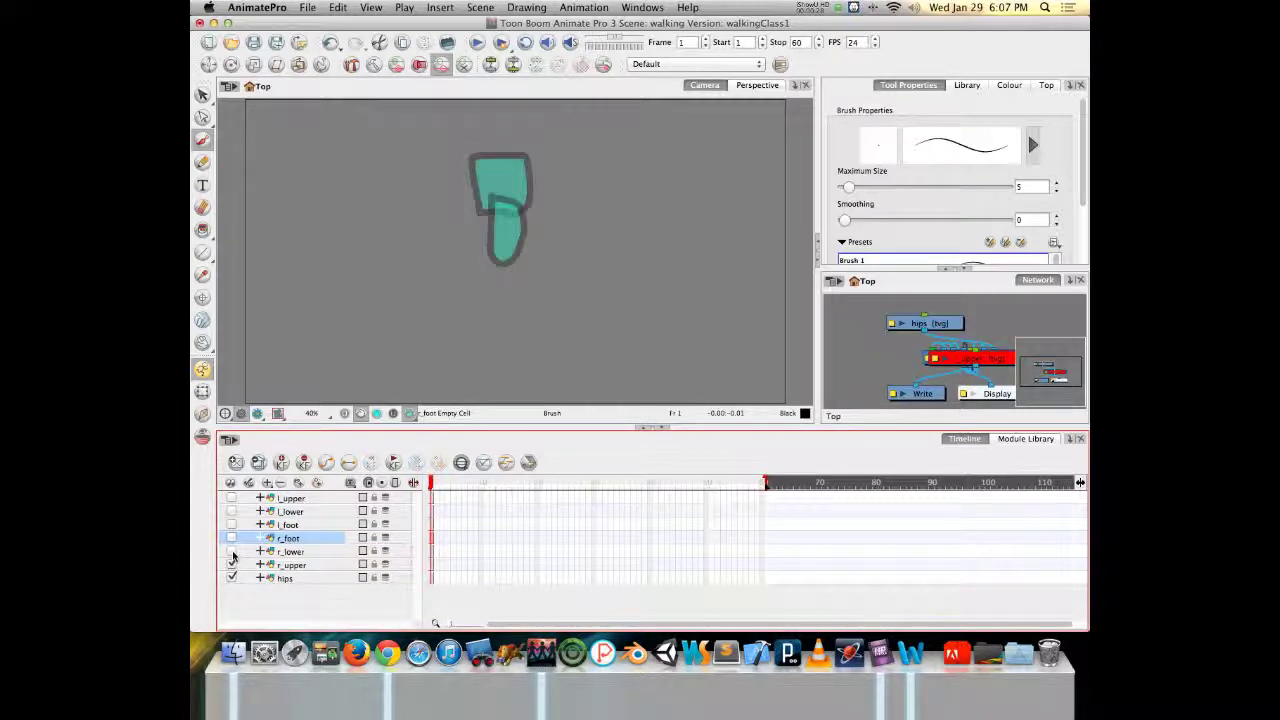
{"action": "left_click", "coordinate": [232, 551]}
{"action": "left_click", "coordinate": [232, 538]}
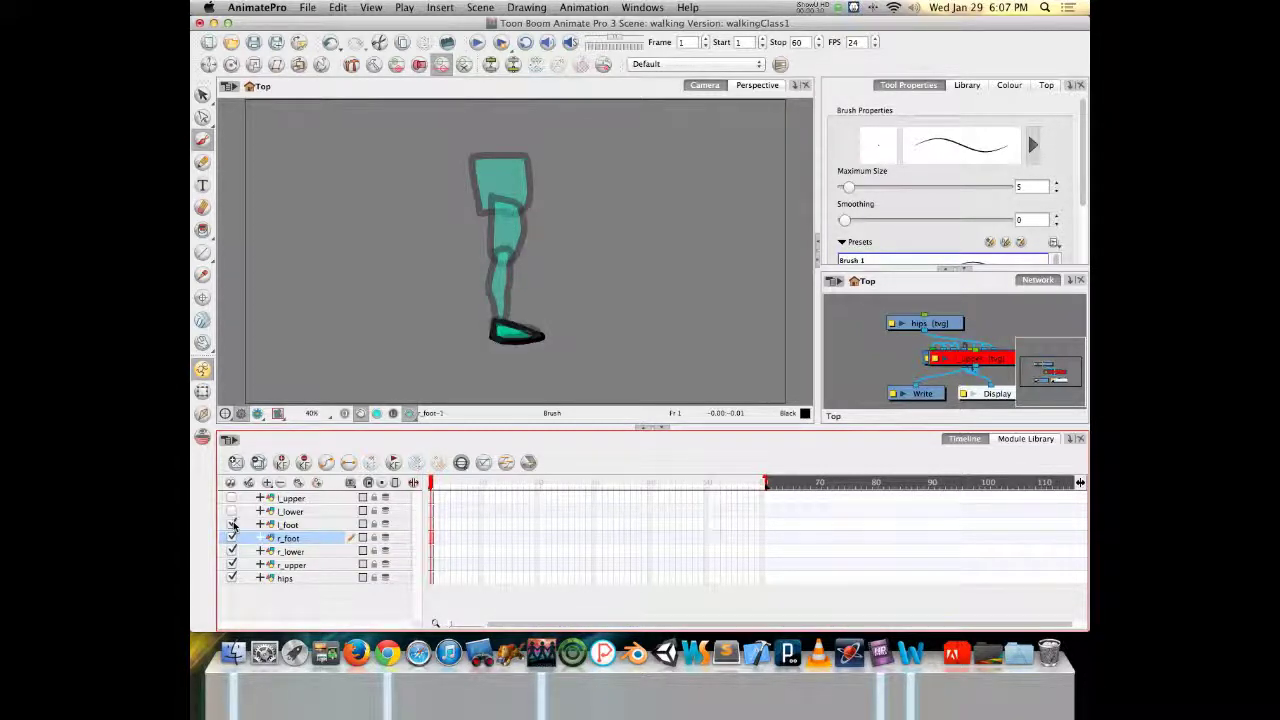
{"action": "left_click", "coordinate": [232, 524]}
{"action": "left_click", "coordinate": [232, 511]}
{"action": "left_click", "coordinate": [232, 498]}
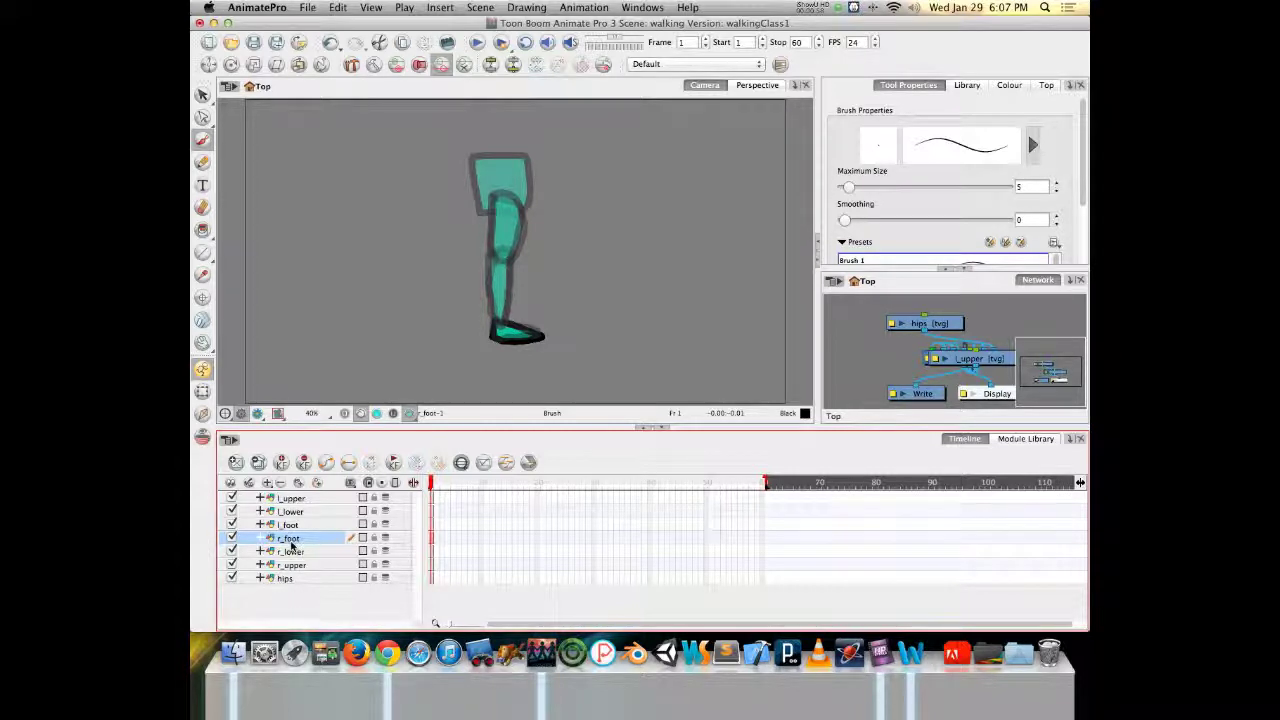
Try nesting the hips, r_foot and r_upper layers in a parent-child chain under l_foot, and undo the nesting.
{"action": "left_click", "coordinate": [286, 578]}
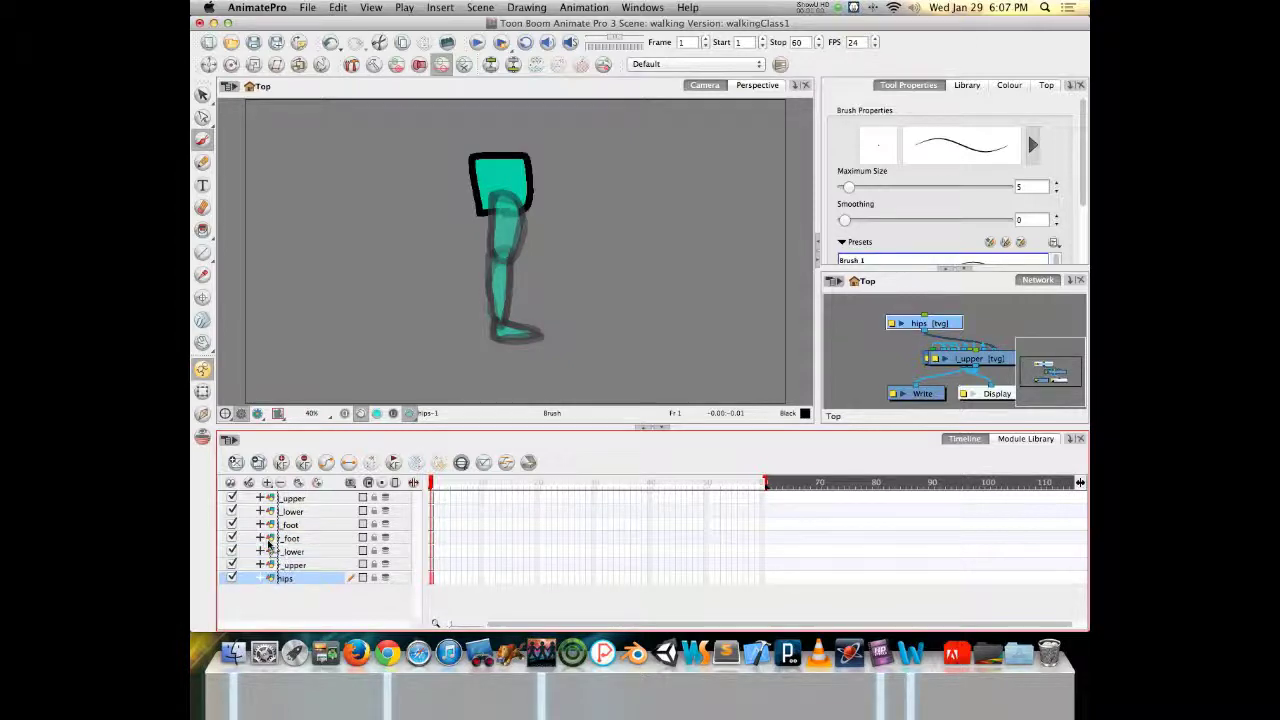
{"action": "left_click_drag", "start_coordinate": [268, 543], "coordinate": [306, 525]}
{"action": "left_click", "coordinate": [306, 550]}
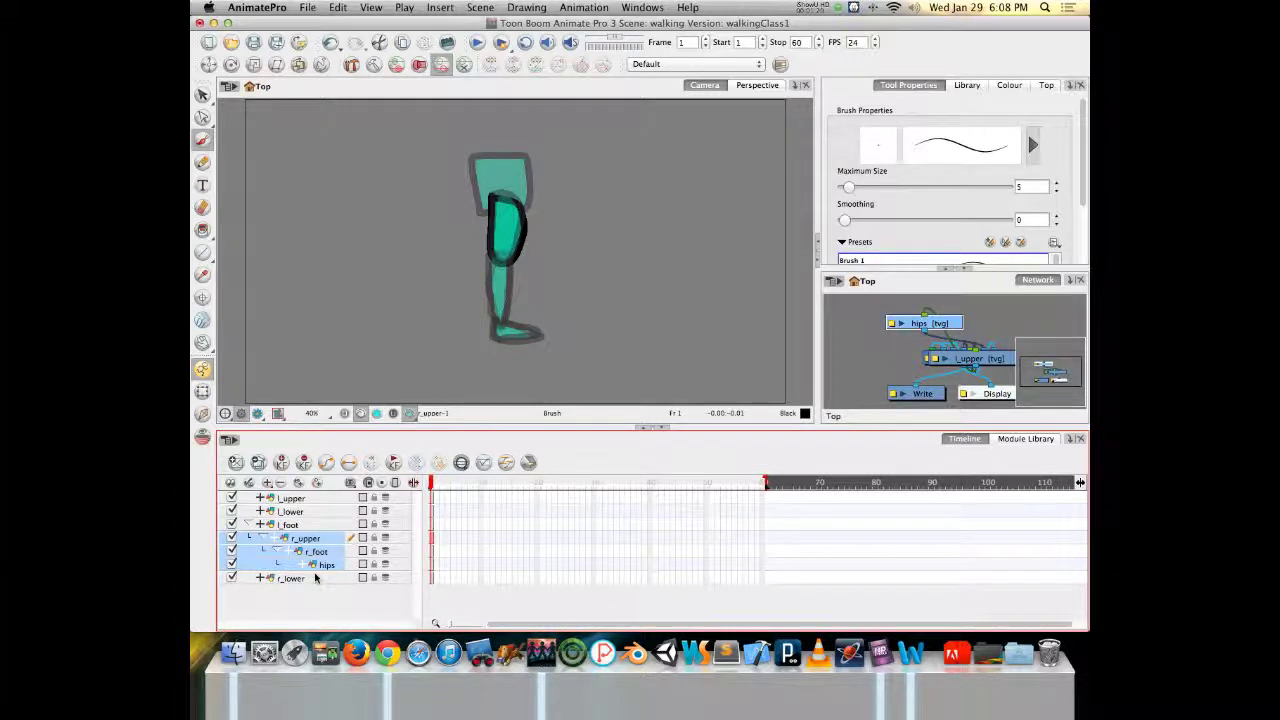
{"action": "key", "text": "super+z"}
{"action": "key", "text": "super+z"}
{"action": "key", "text": "super+z"}
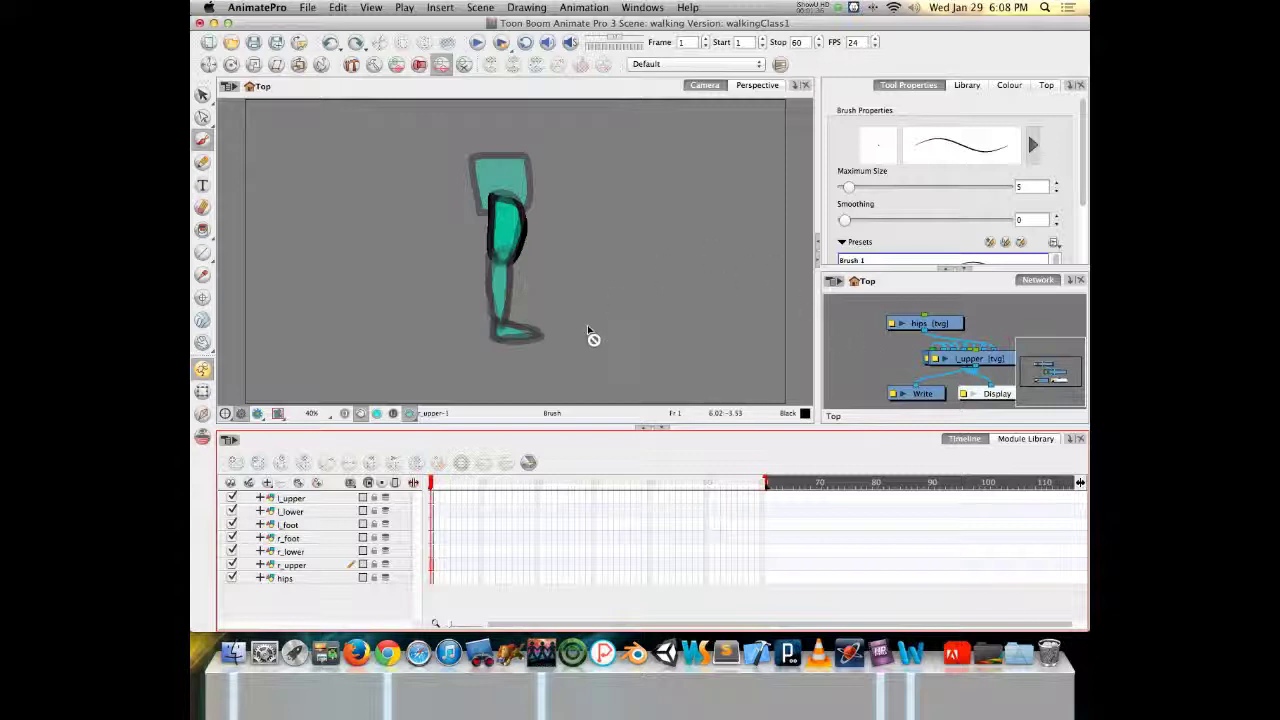
Select the left lower leg with the Transform tool and rotate it forward around the knee on frame 1.
{"action": "left_click", "coordinate": [285, 578]}
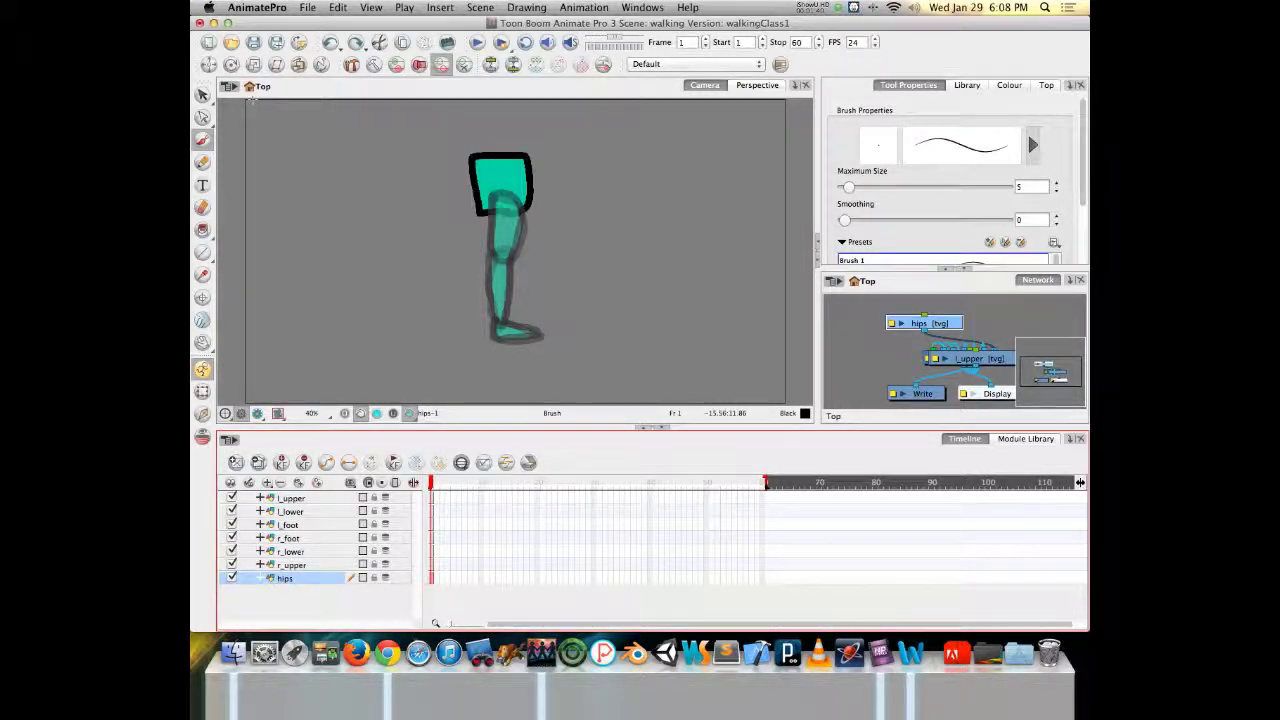
{"action": "left_click", "coordinate": [202, 94]}
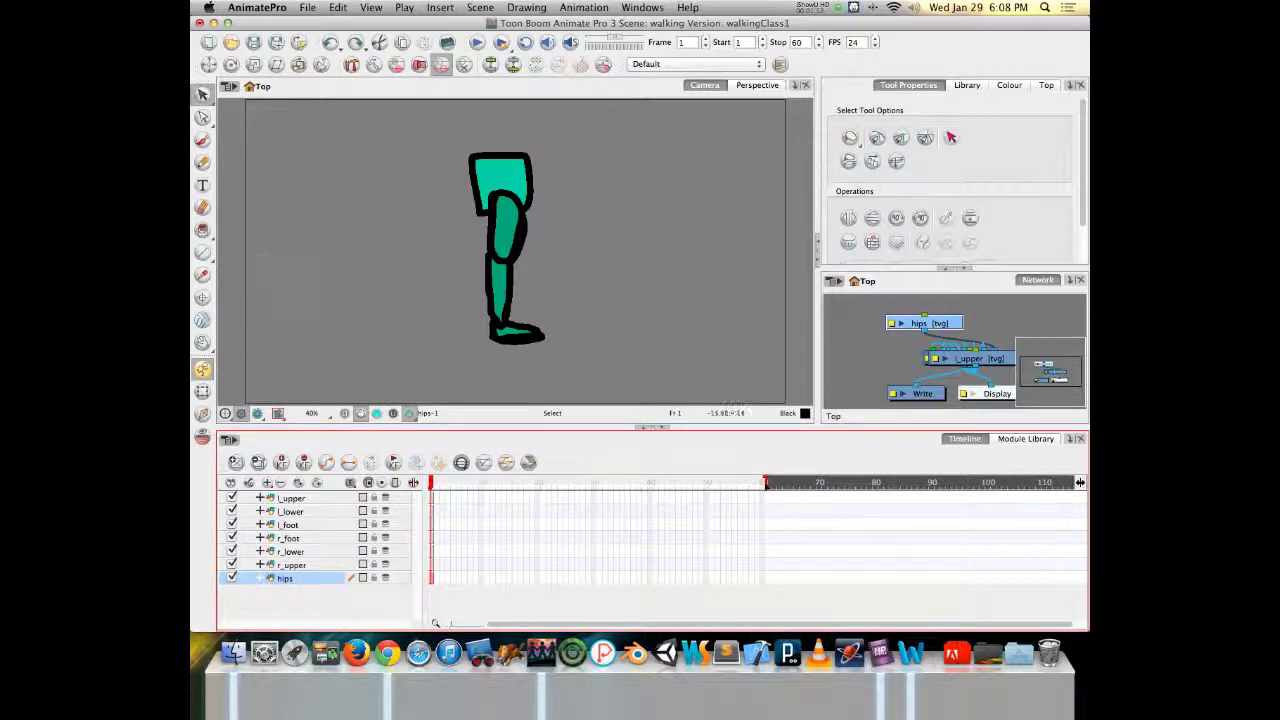
{"action": "left_click", "coordinate": [202, 391]}
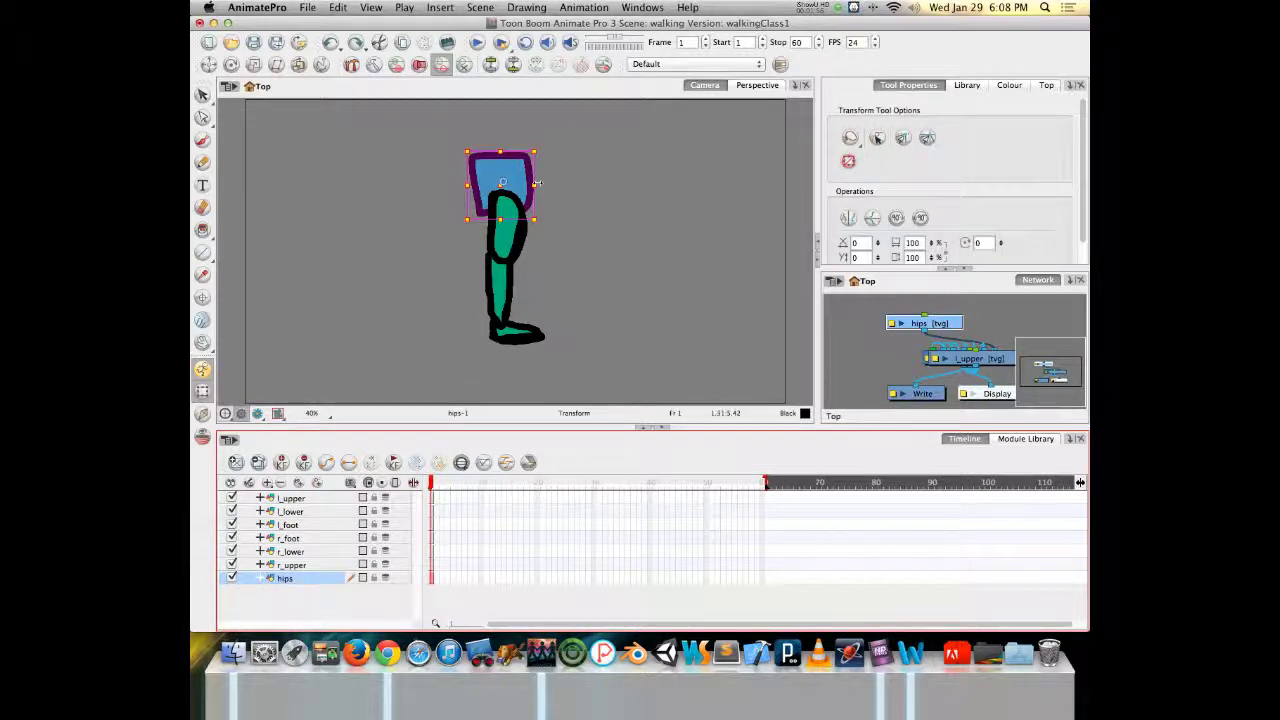
{"action": "left_click", "coordinate": [508, 244]}
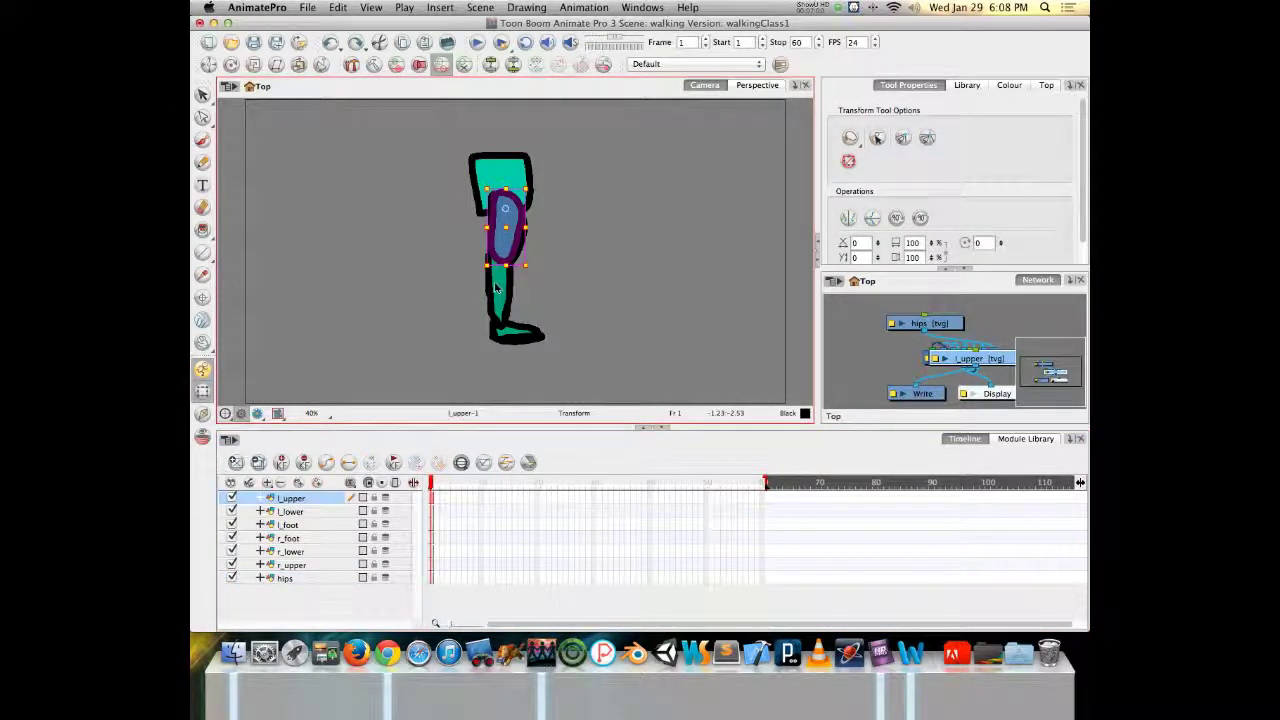
{"action": "left_click", "coordinate": [494, 288]}
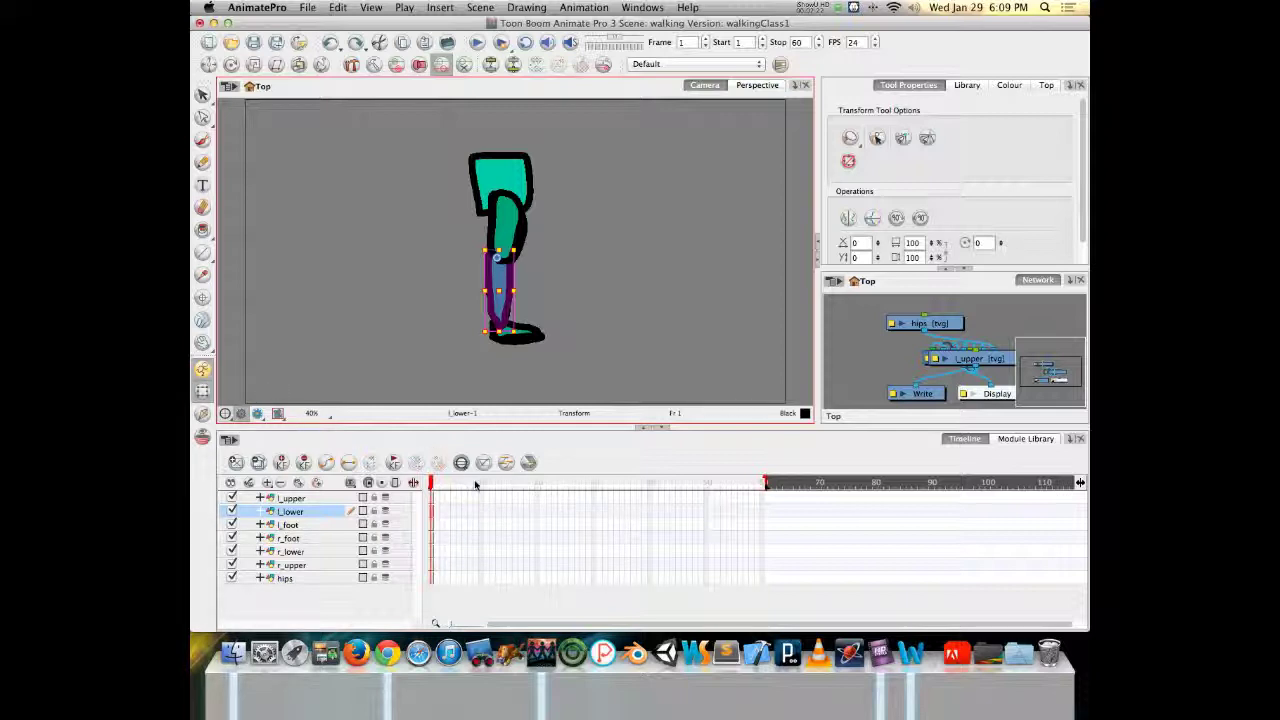
{"action": "left_click_drag", "start_coordinate": [521, 337], "coordinate": [562, 296]}
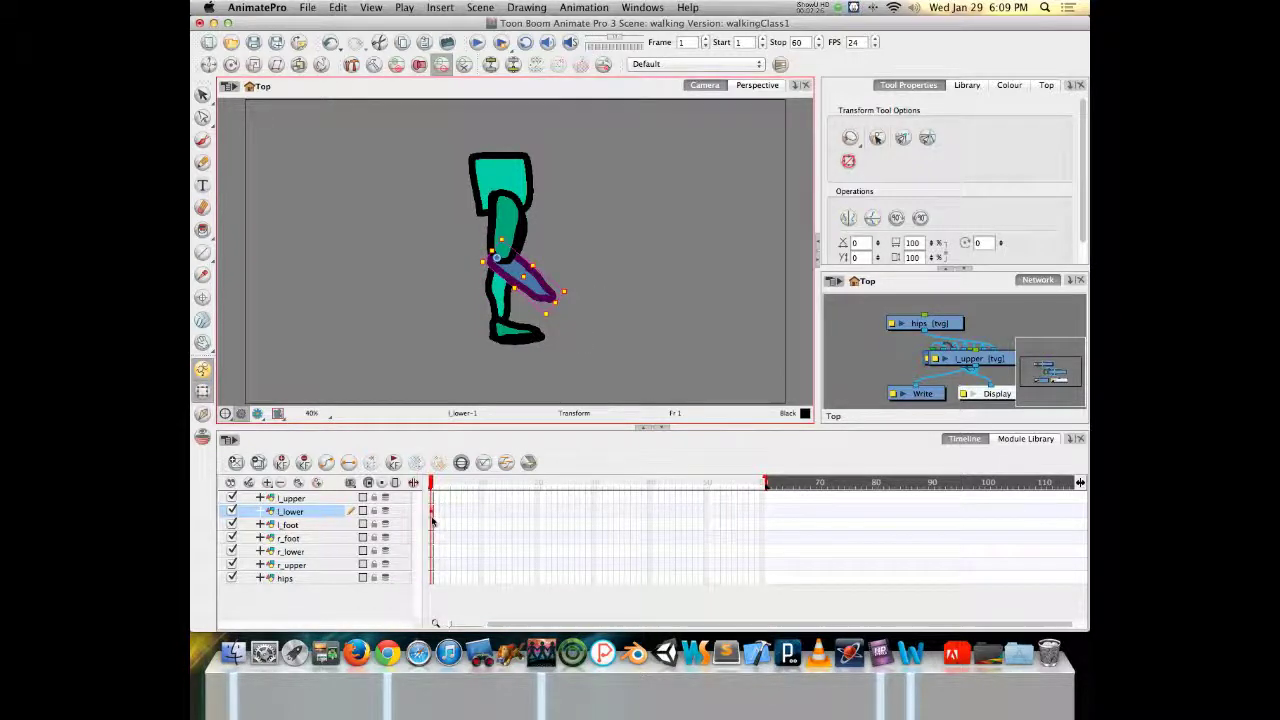
{"action": "key", "text": "2"}
{"action": "key", "text": "2"}
{"action": "key", "text": "2"}
{"action": "key", "text": "2"}
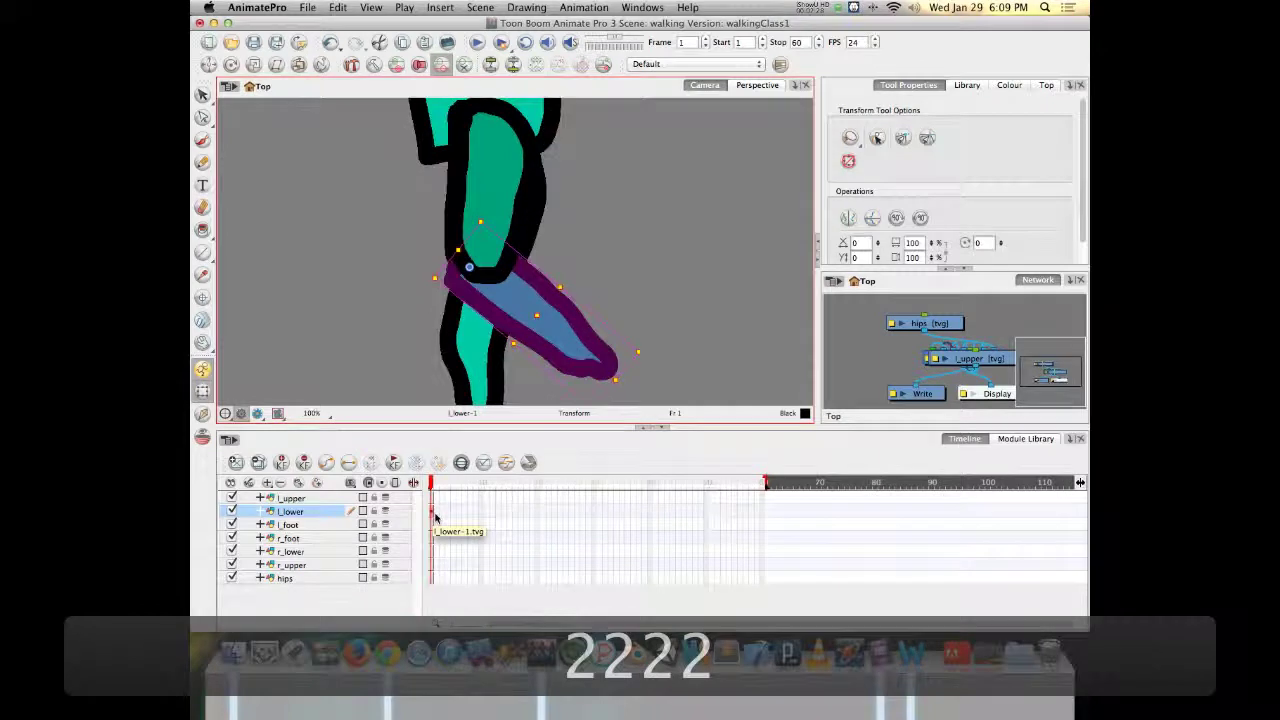
{"action": "key", "text": "1"}
{"action": "key", "text": "1"}
{"action": "key", "text": "1"}
{"action": "key", "text": "1"}
{"action": "key", "text": "1"}
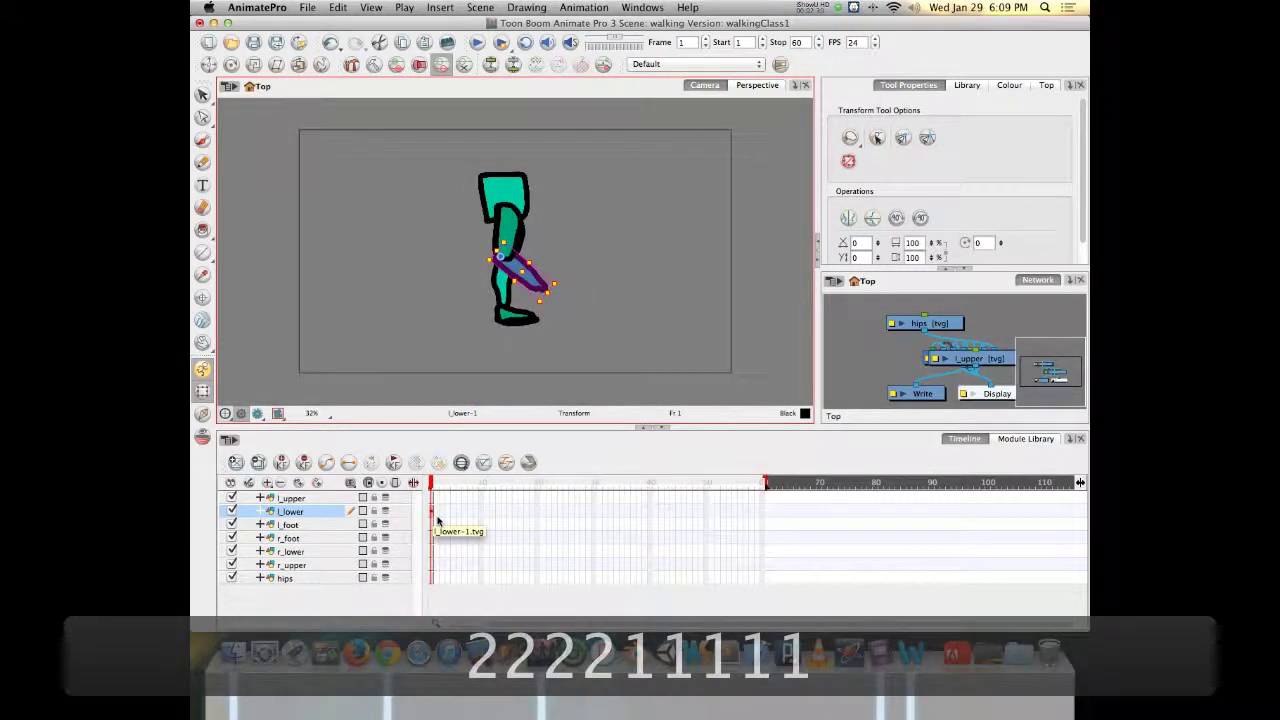
Delete the keyframe on frame 1 of the l_lower layer.
{"action": "left_click", "coordinate": [453, 517]}
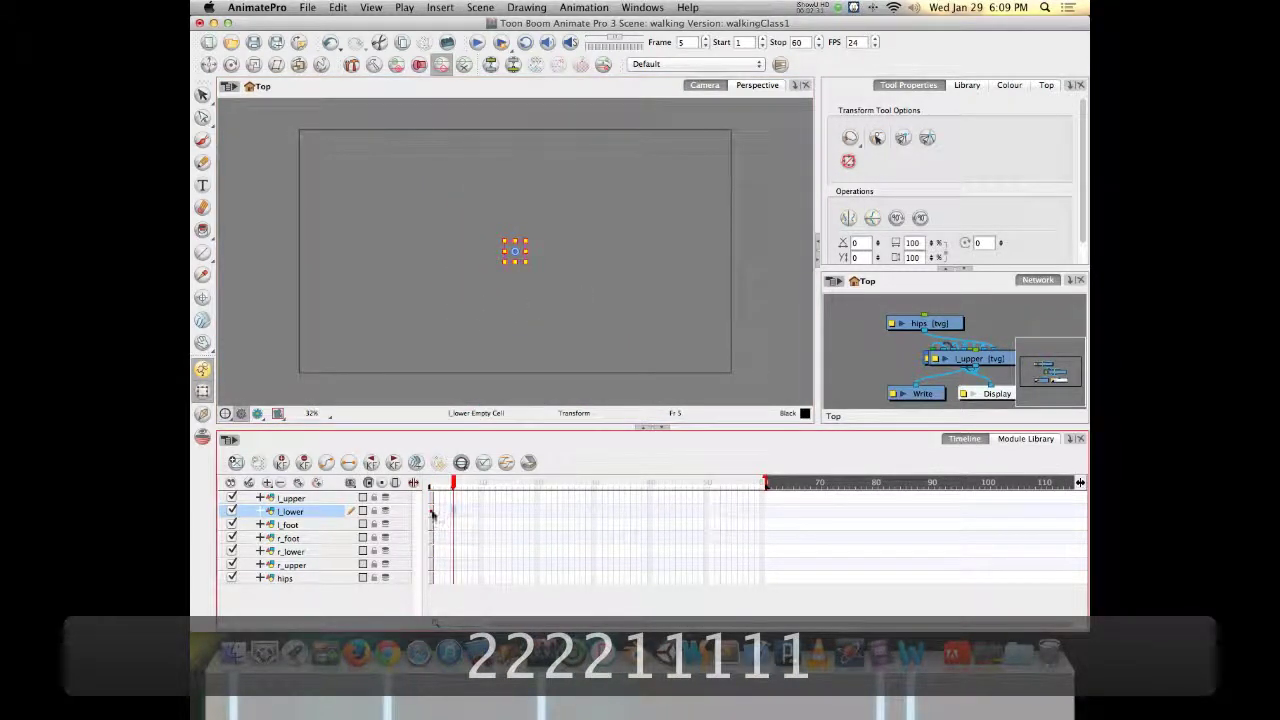
{"action": "left_click", "coordinate": [432, 513]}
{"action": "key", "text": "2"}
{"action": "key", "text": "1"}
{"action": "key", "text": "2"}
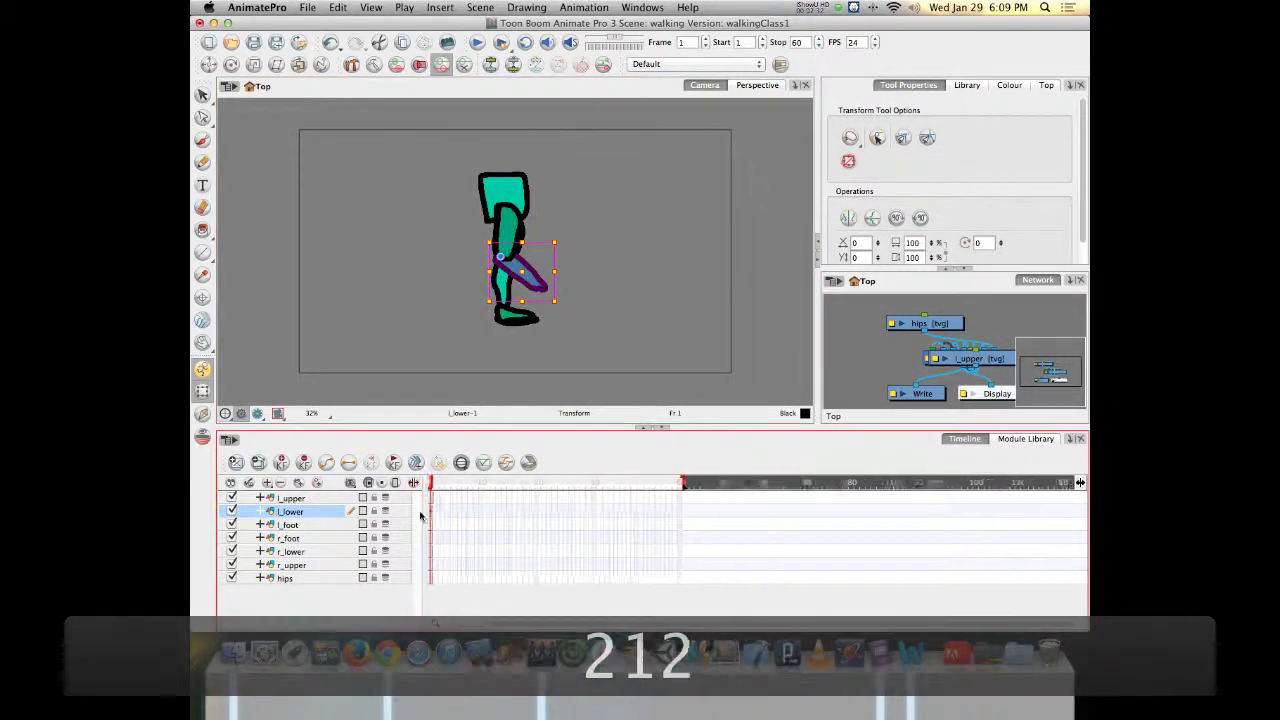
{"action": "key", "text": "2"}
{"action": "key", "text": "2"}
{"action": "key", "text": "1"}
{"action": "key", "text": "1"}
{"action": "key", "text": "1"}
{"action": "key", "text": "1"}
{"action": "key", "text": "2"}
{"action": "key", "text": "2"}
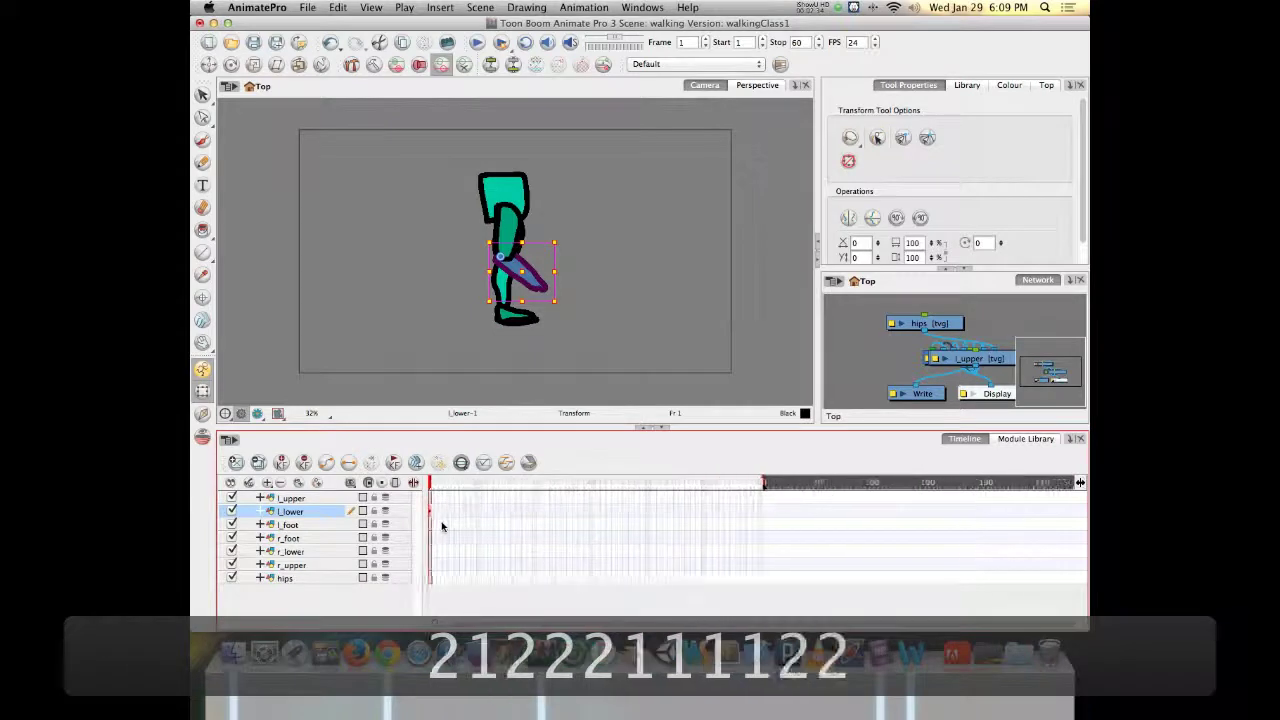
{"action": "key", "text": "2"}
{"action": "key", "text": "2"}
{"action": "key", "text": "2"}
{"action": "key", "text": "2"}
{"action": "key", "text": "2"}
{"action": "key", "text": "2"}
{"action": "key", "text": "2"}
{"action": "key", "text": "2"}
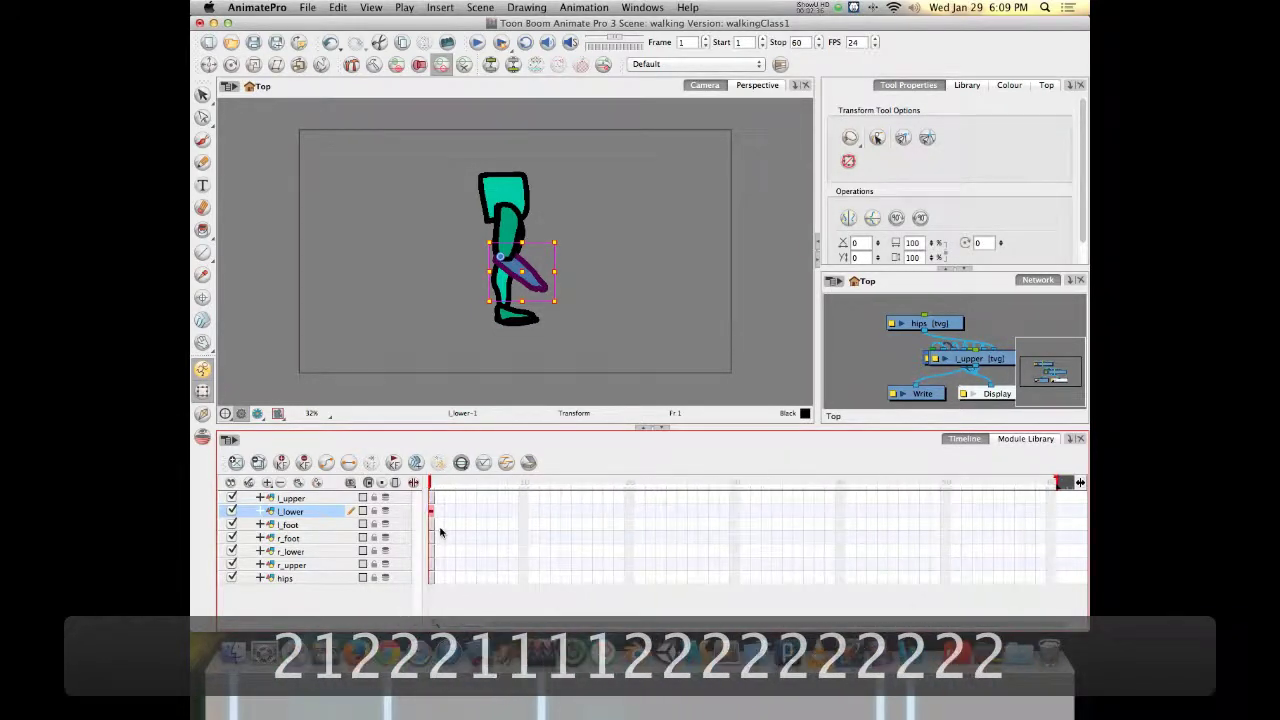
{"action": "key", "text": "2"}
{"action": "scroll", "coordinate": [434, 540], "scroll_direction": "left", "scroll_amount": 3}
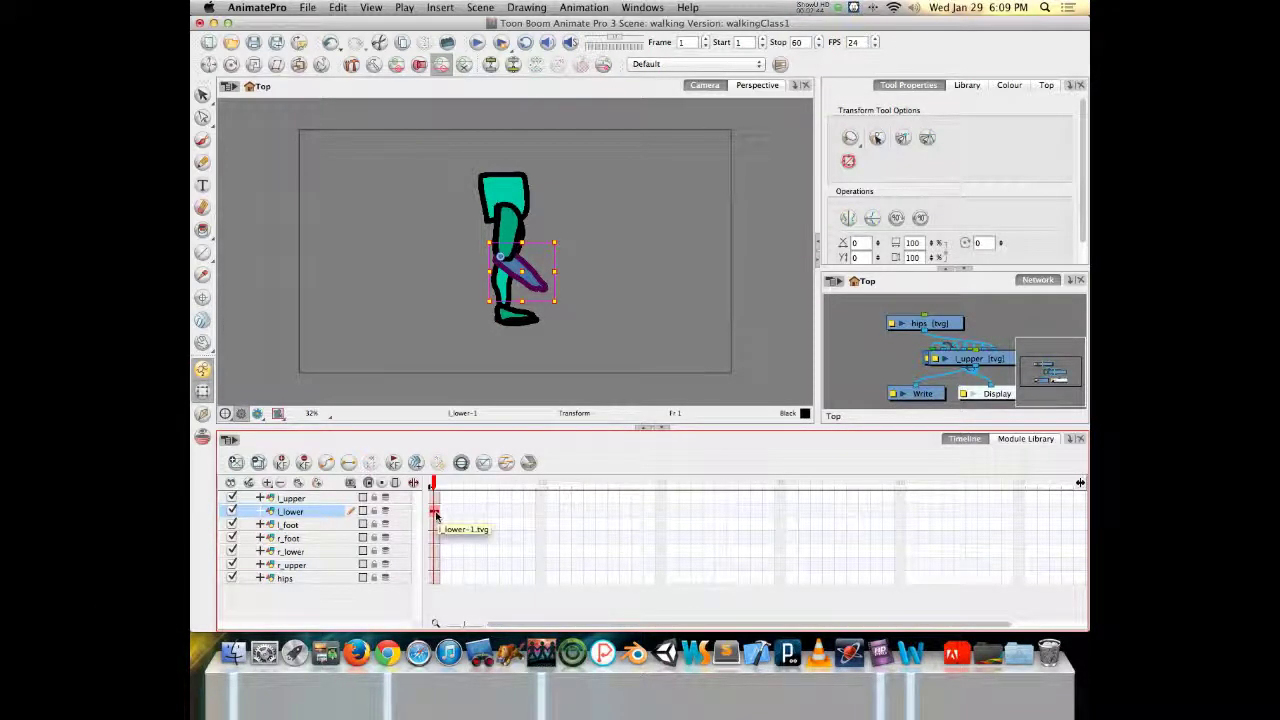
{"action": "right_click", "coordinate": [436, 514]}
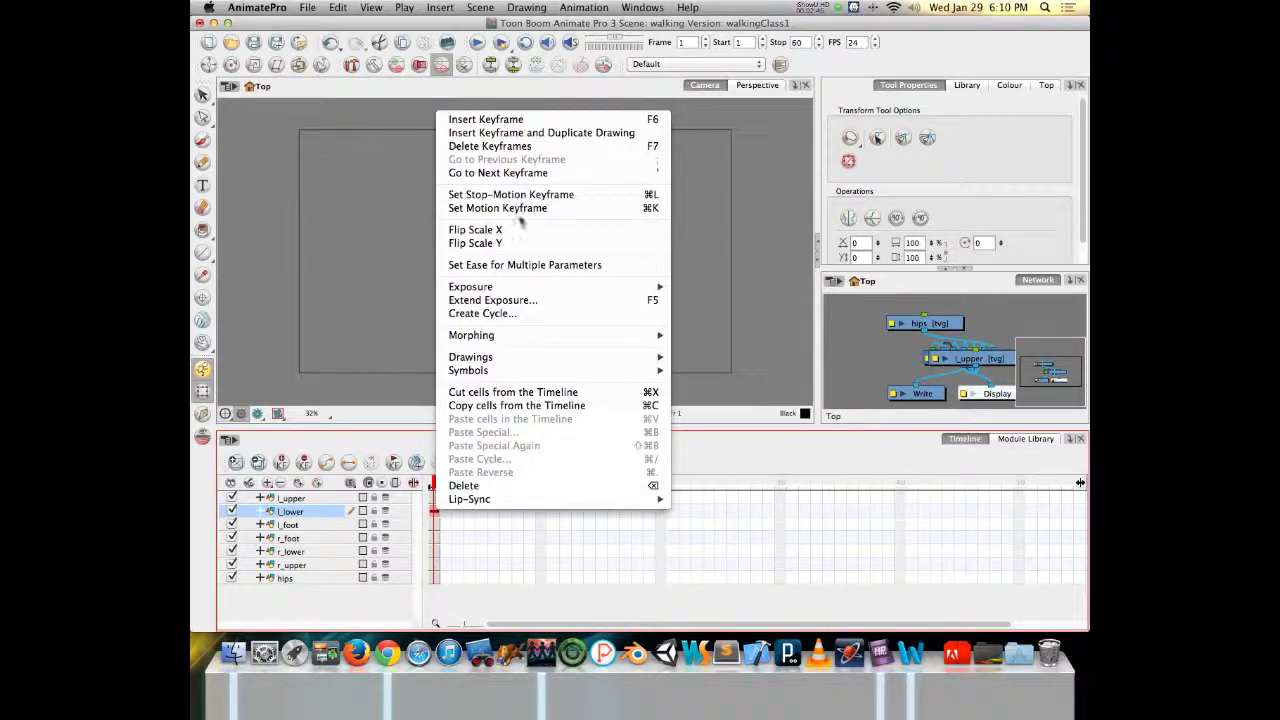
{"action": "left_click", "coordinate": [503, 149]}
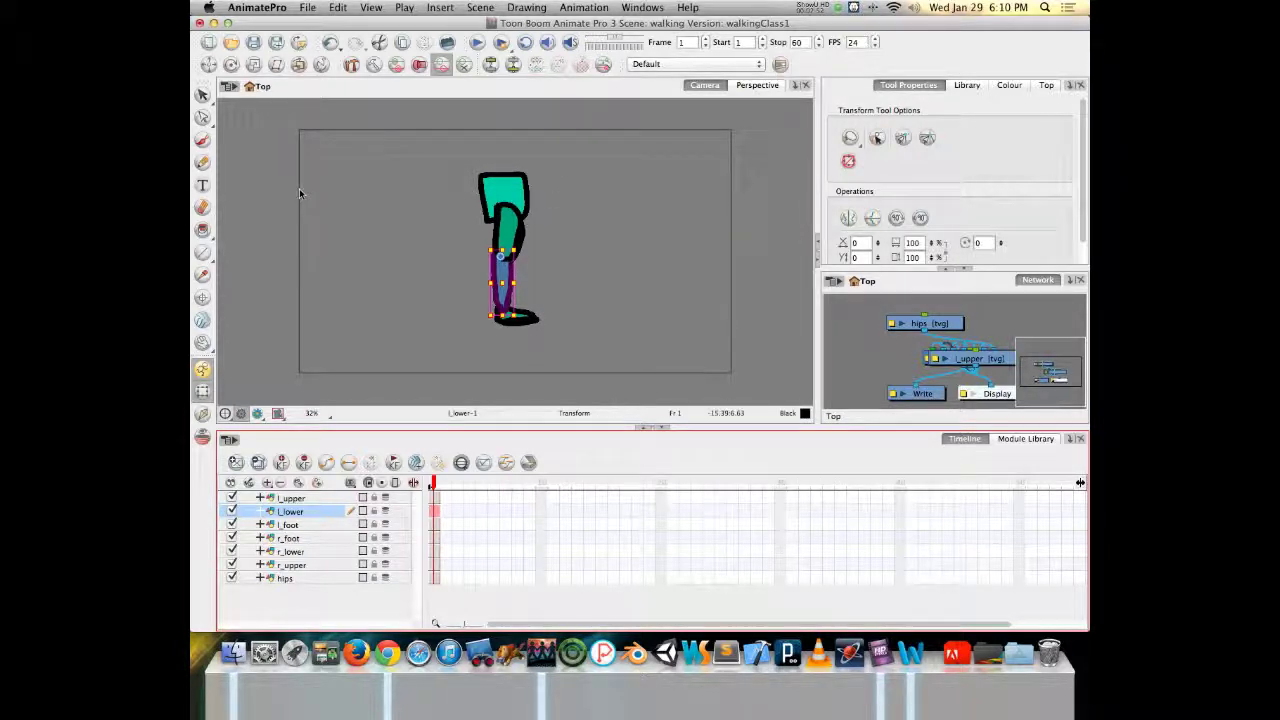
Turn off Animate mode and add a Drawing view beside the Camera and Perspective views for l_lower.
{"action": "left_click", "coordinate": [202, 370]}
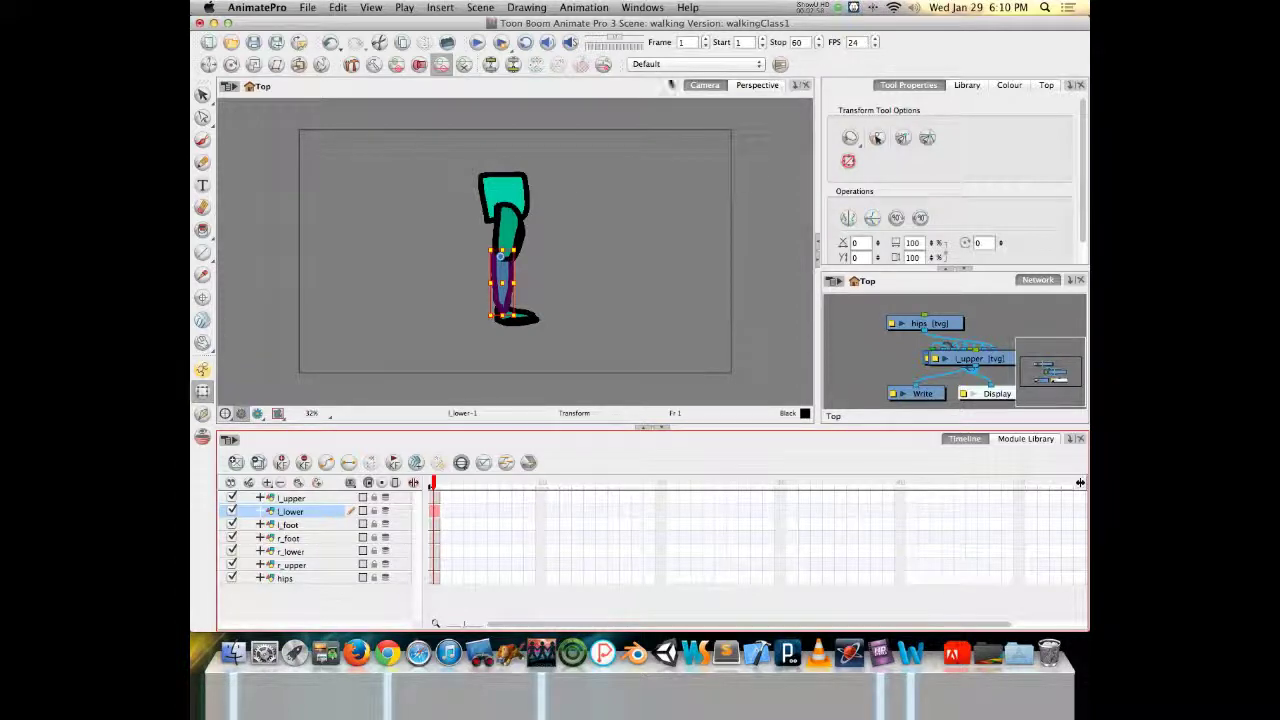
{"action": "left_click", "coordinate": [794, 86]}
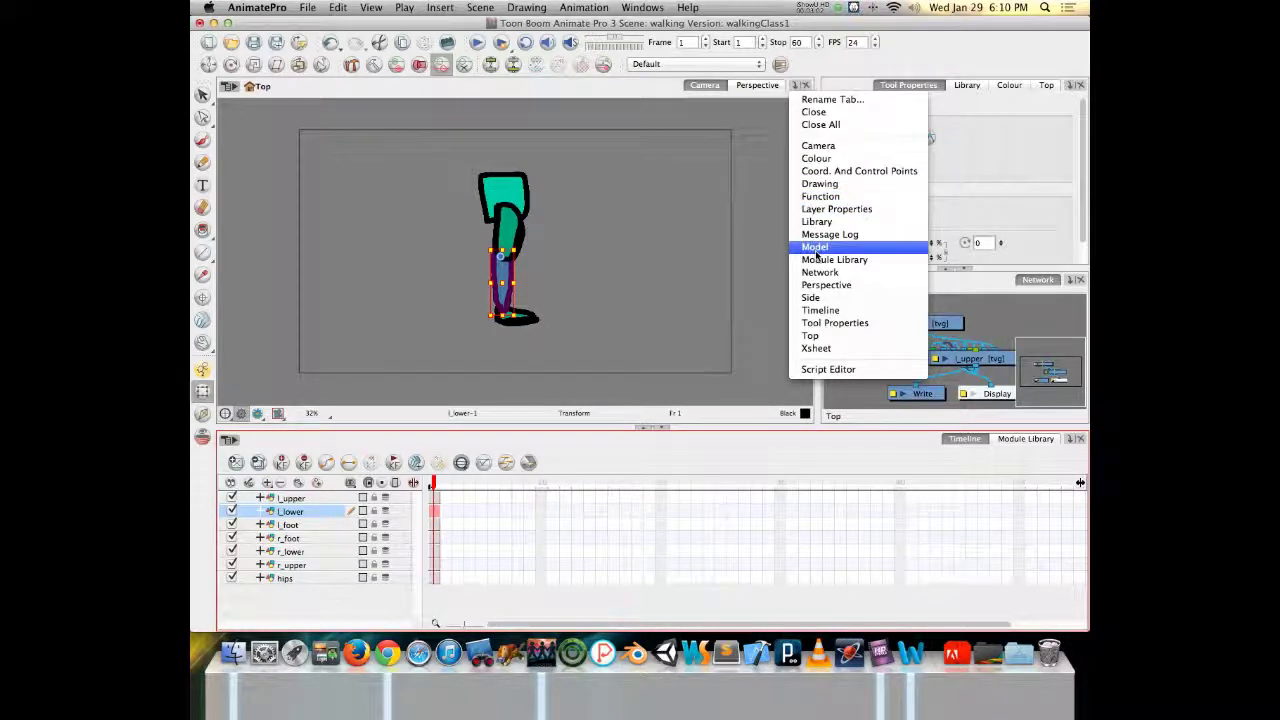
{"action": "left_click", "coordinate": [820, 184]}
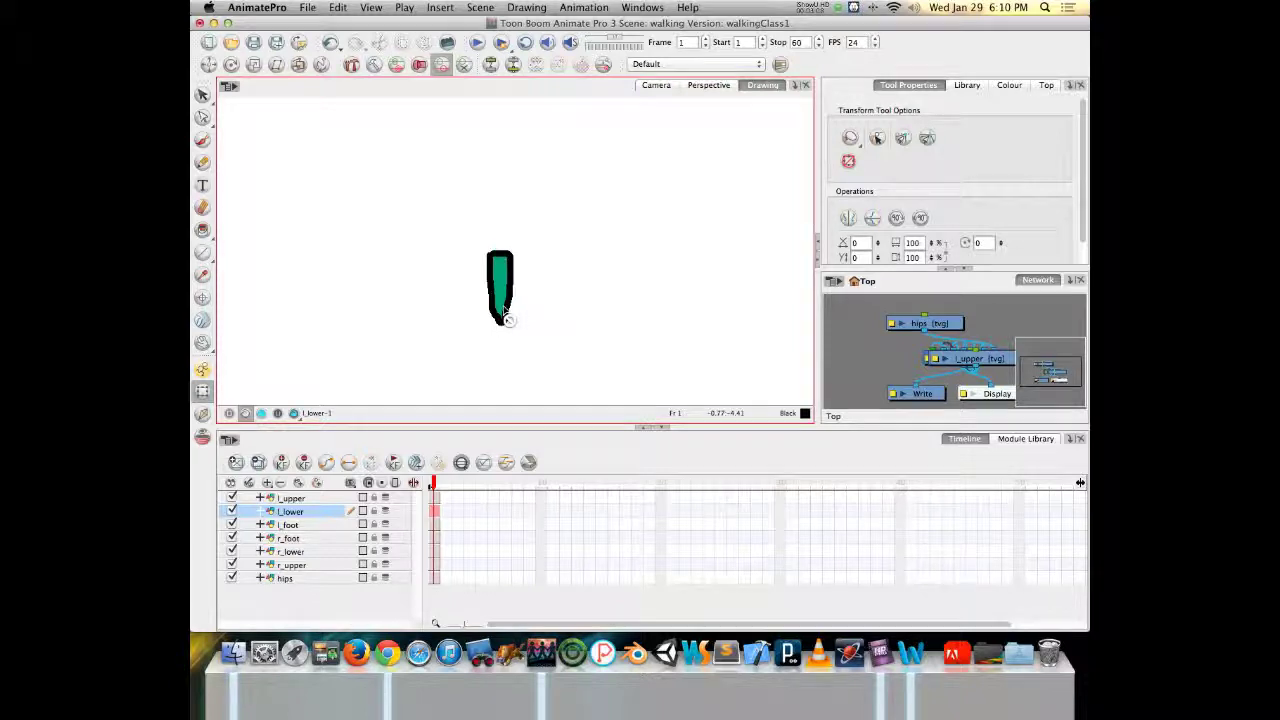
Bring up the Library's drawing substitution preview and examine the frame 1 drawings of the l_lower, l_foot and r_foot layers.
{"action": "left_click", "coordinate": [970, 86]}
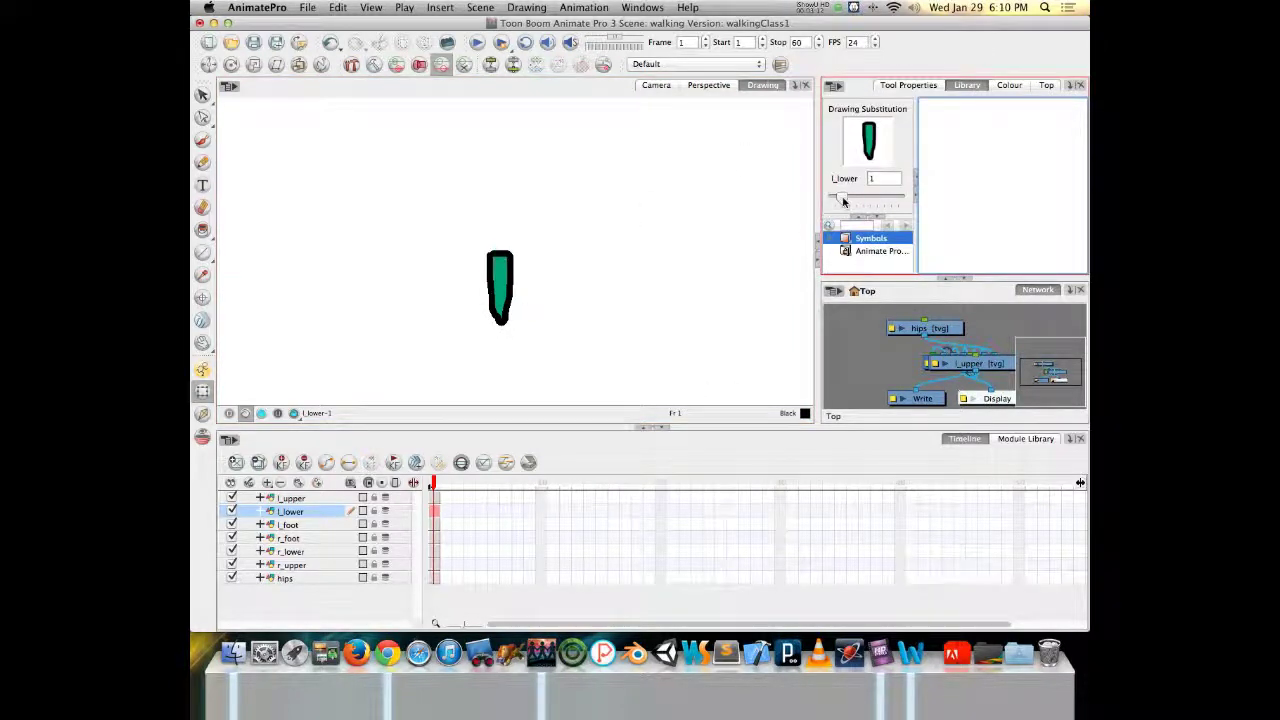
{"action": "mouse_move", "coordinate": [845, 201]}
{"action": "left_mouse_down"}
{"action": "mouse_move", "coordinate": [874, 203]}
{"action": "mouse_move", "coordinate": [832, 204]}
{"action": "mouse_move", "coordinate": [844, 212]}
{"action": "left_mouse_up"}
{"action": "key", "text": "2"}
{"action": "key", "text": "2"}
{"action": "key", "text": "m"}
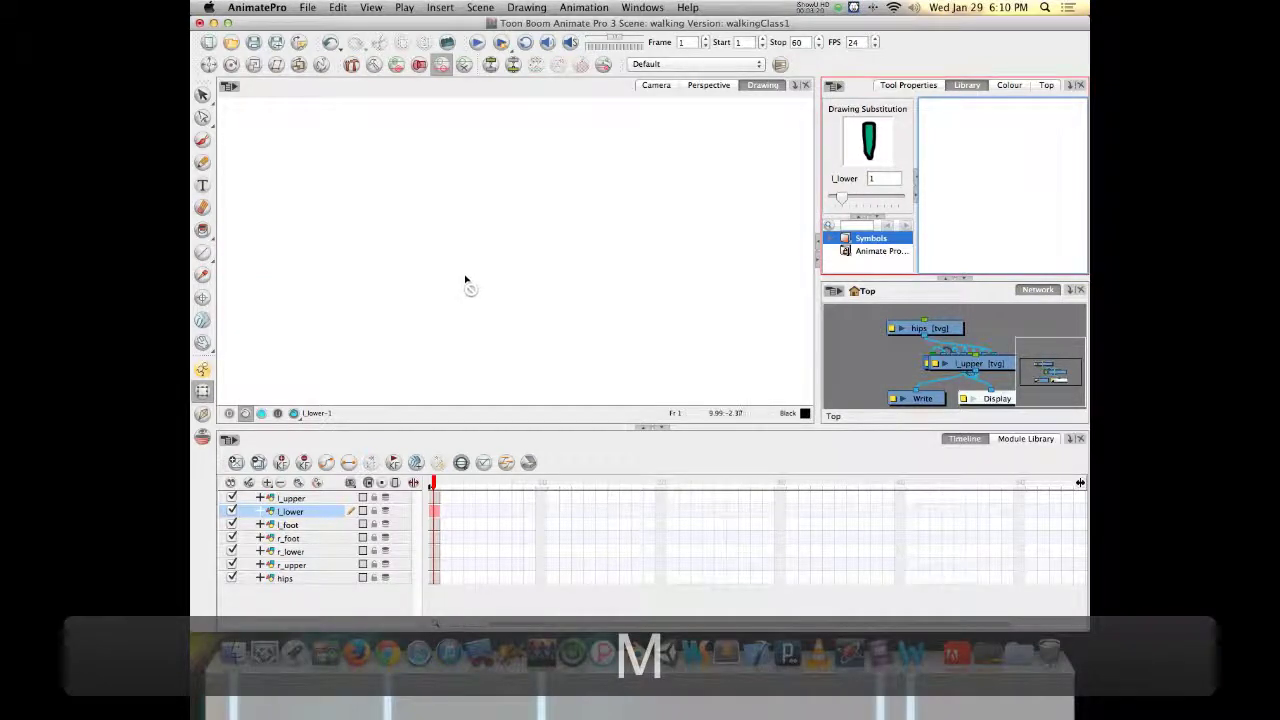
{"action": "scroll", "coordinate": [461, 273], "scroll_direction": "down", "scroll_amount": 5}
{"action": "scroll", "coordinate": [461, 273], "scroll_direction": "up", "scroll_amount": 3}
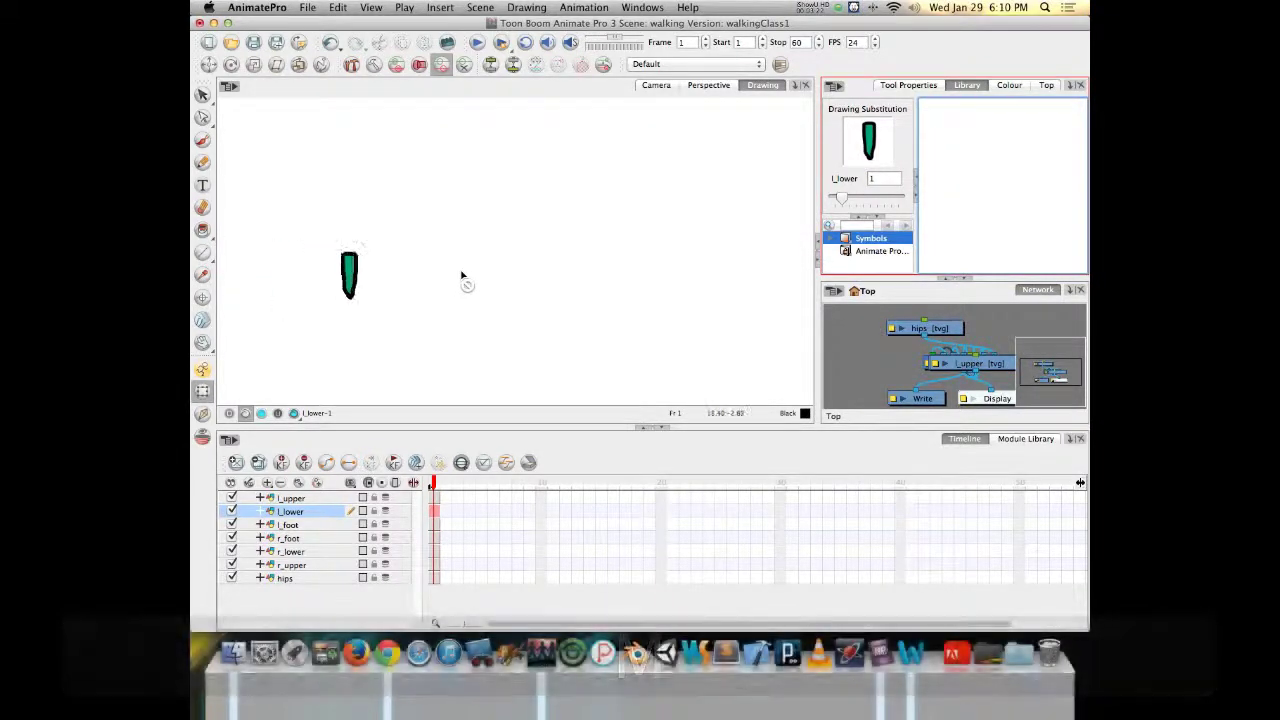
{"action": "left_click_drag", "start_coordinate": [377, 280], "coordinate": [611, 243]}
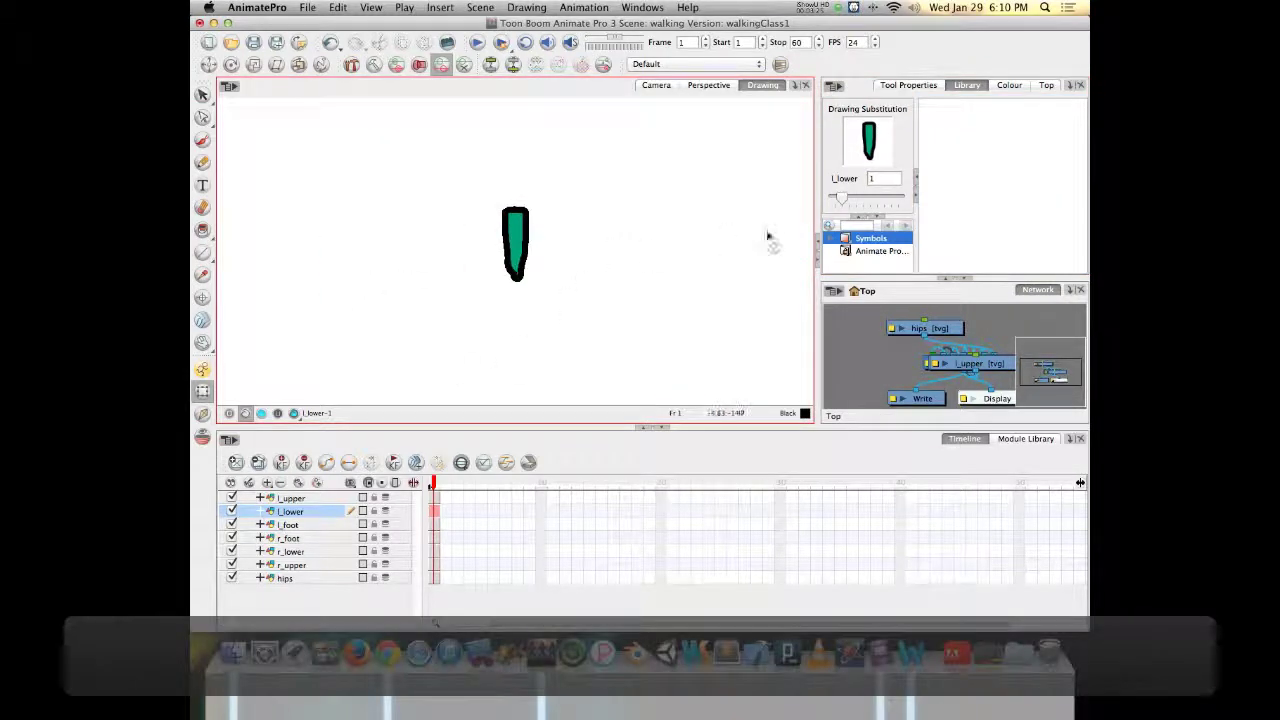
{"action": "left_click", "coordinate": [433, 526]}
{"action": "left_click", "coordinate": [433, 537]}
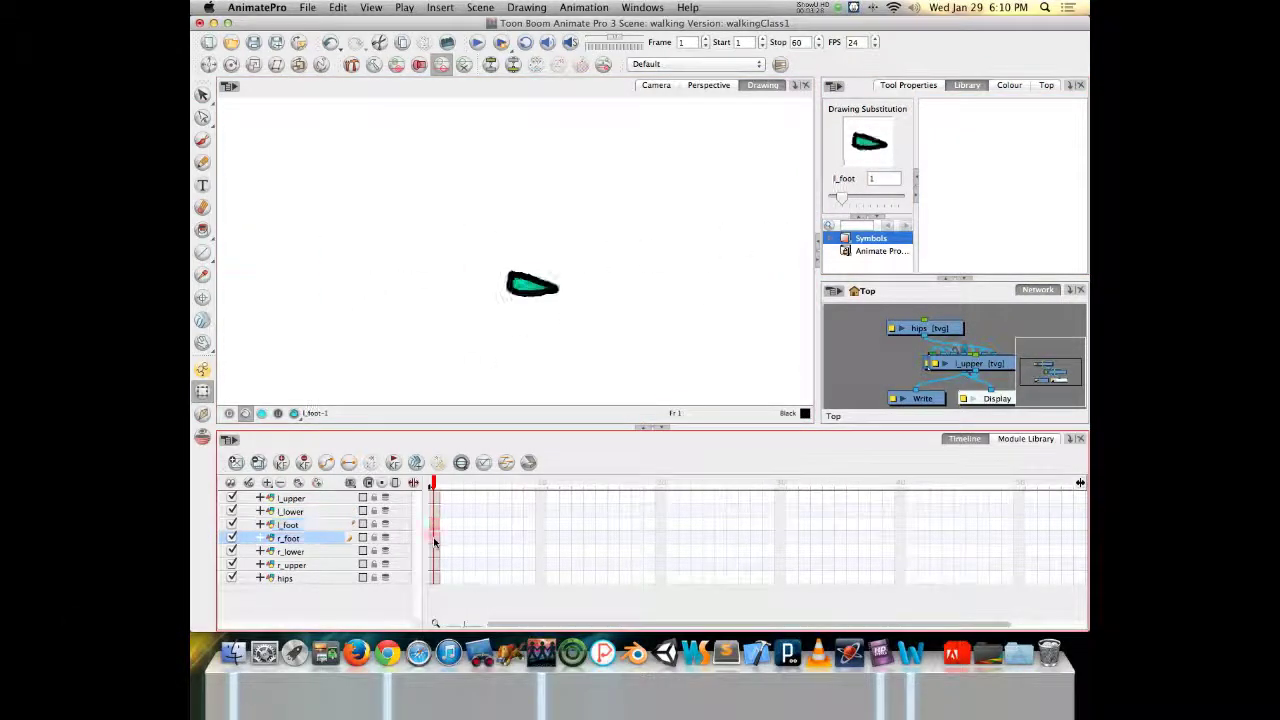
{"action": "left_click", "coordinate": [434, 512]}
{"action": "left_click", "coordinate": [433, 511]}
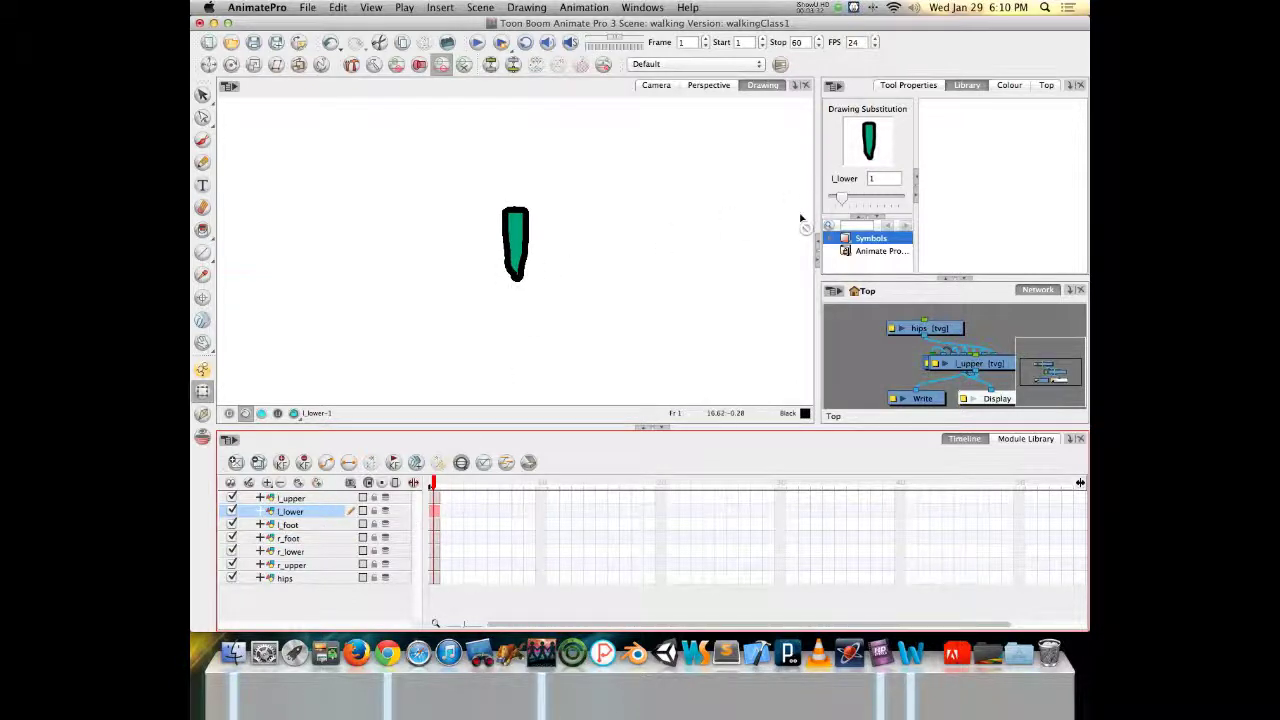
Move the l_lower drawing's pivot to the lower end of the shin with the Drawing Pivot tool.
{"action": "left_click", "coordinate": [201, 300]}
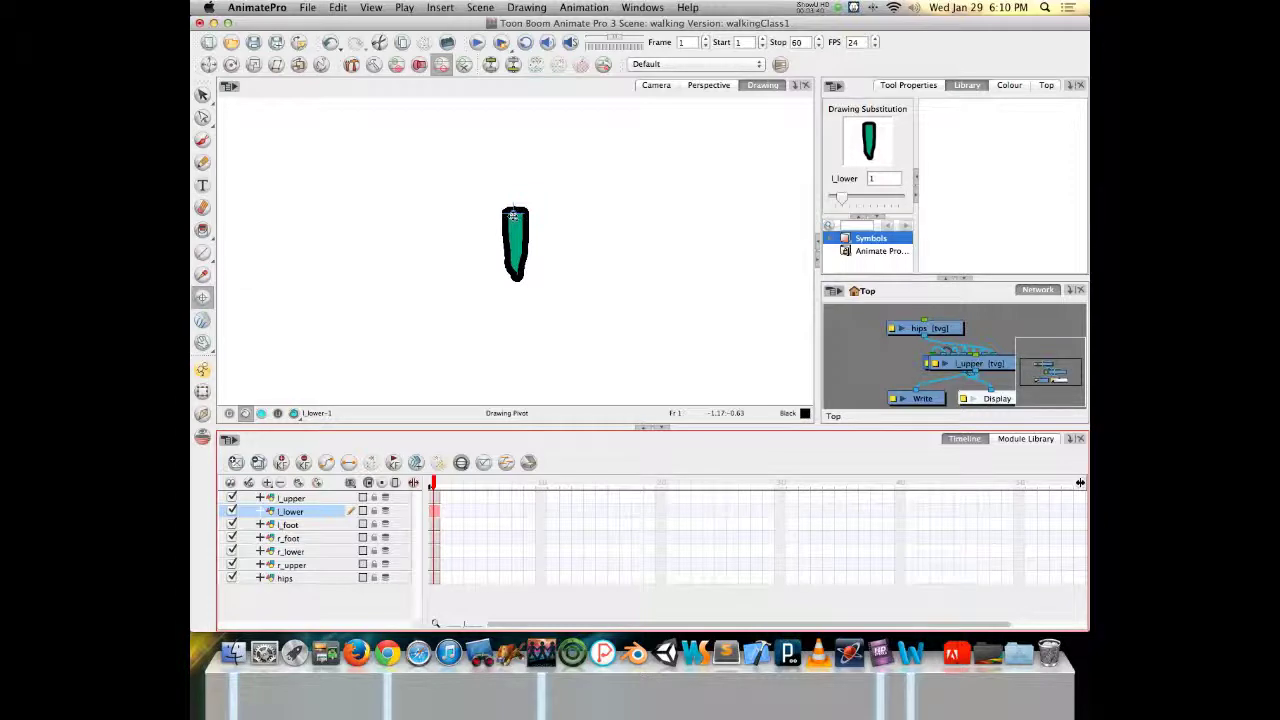
{"action": "left_click", "coordinate": [518, 237]}
{"action": "left_click_drag", "start_coordinate": [518, 237], "coordinate": [514, 272]}
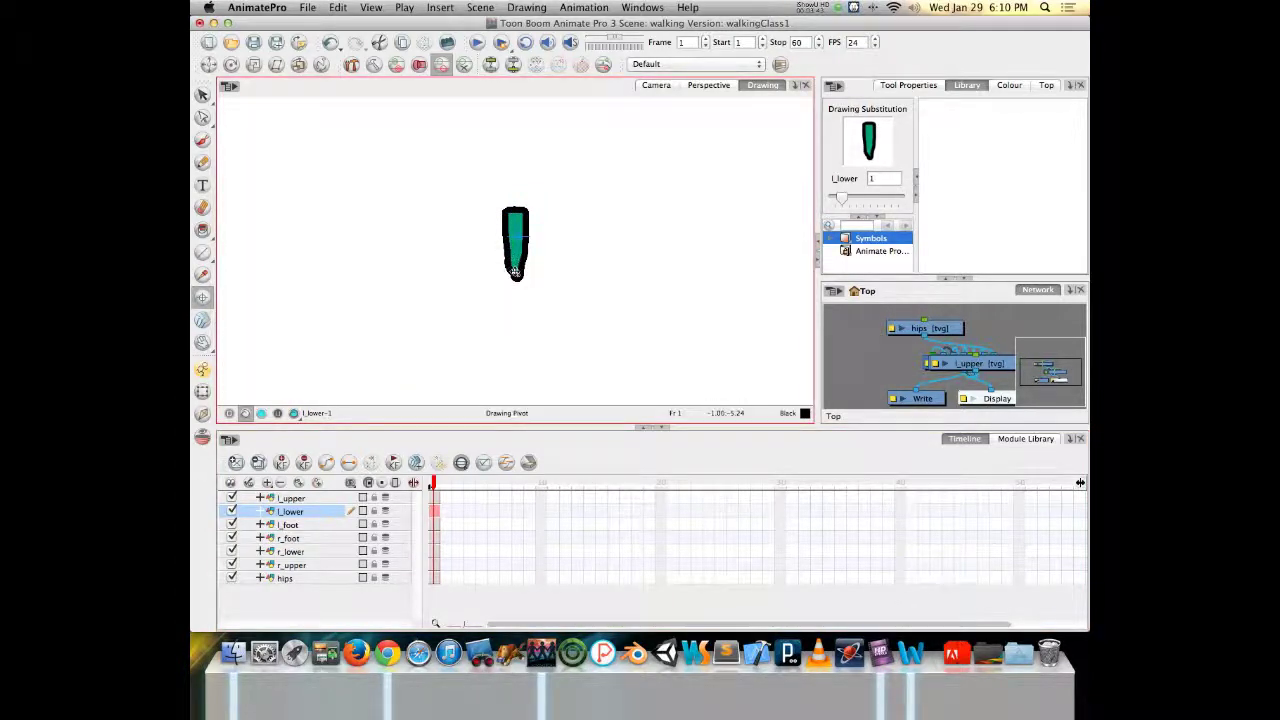
Move the l_lower drawing's pivot to the knee at the upper end of the shin with the Drawing Pivot tool.
{"action": "left_click", "coordinate": [202, 392]}
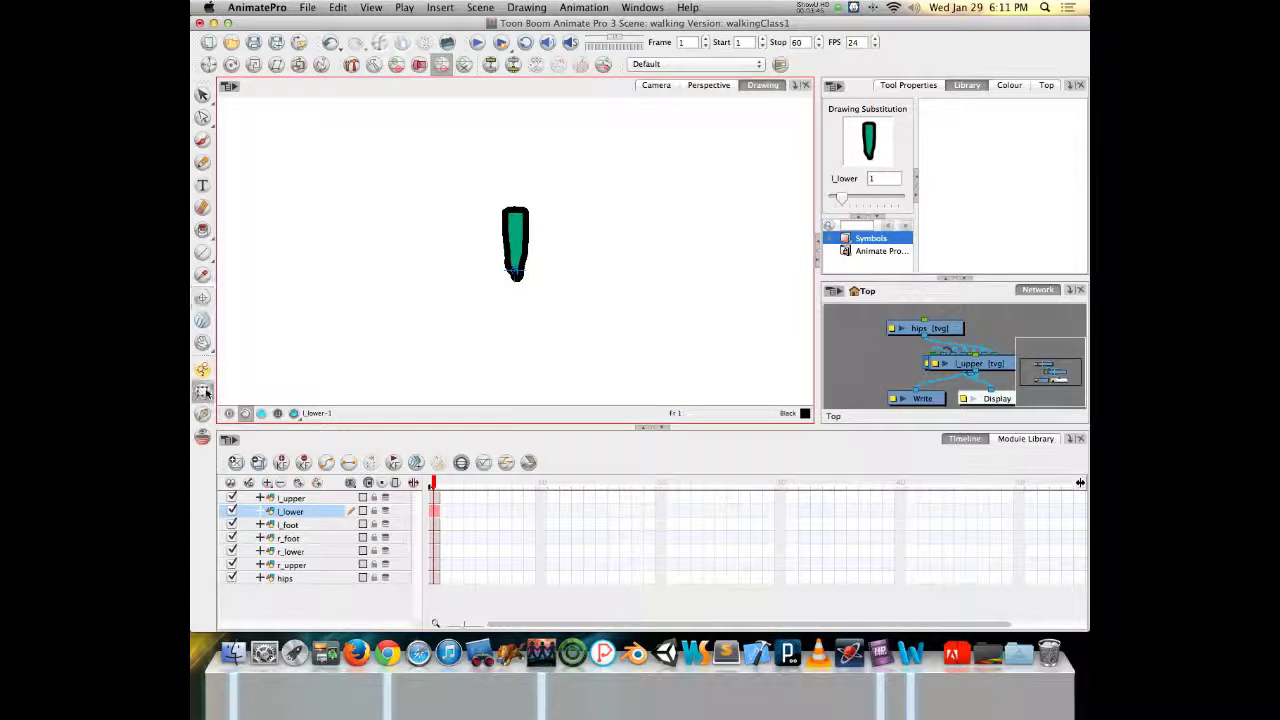
{"action": "left_click", "coordinate": [202, 93]}
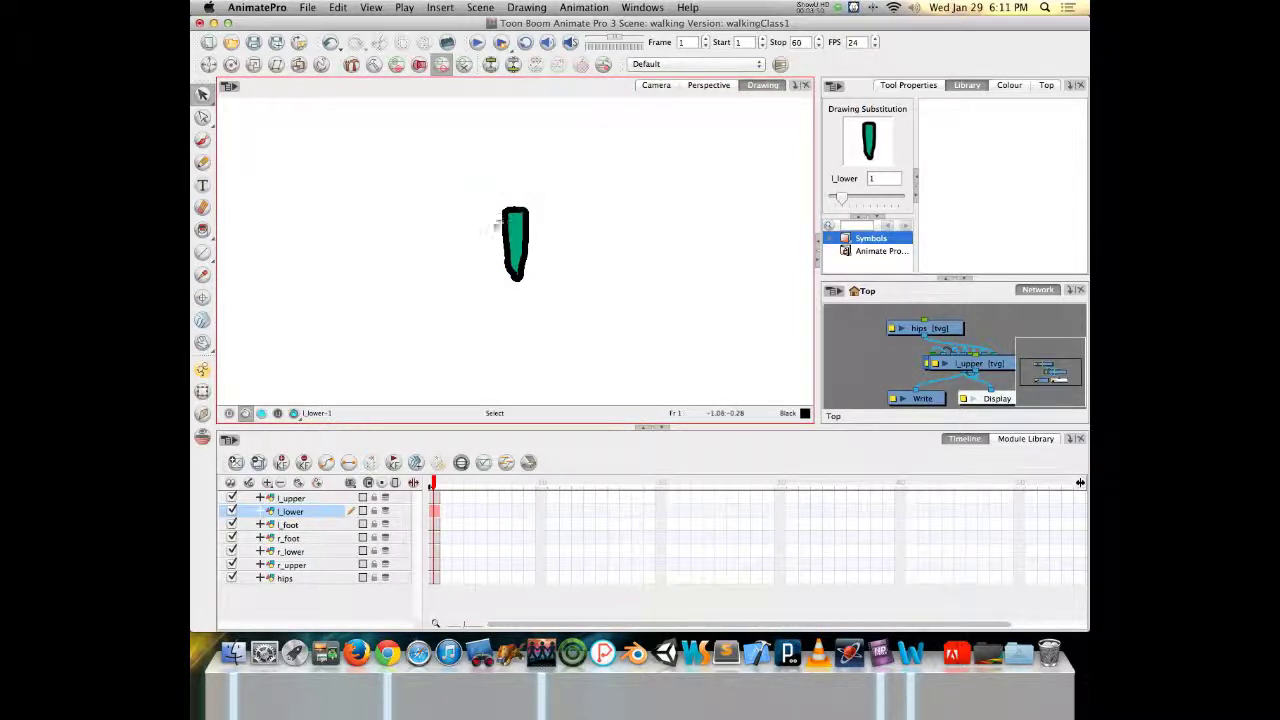
{"action": "left_click", "coordinate": [202, 297]}
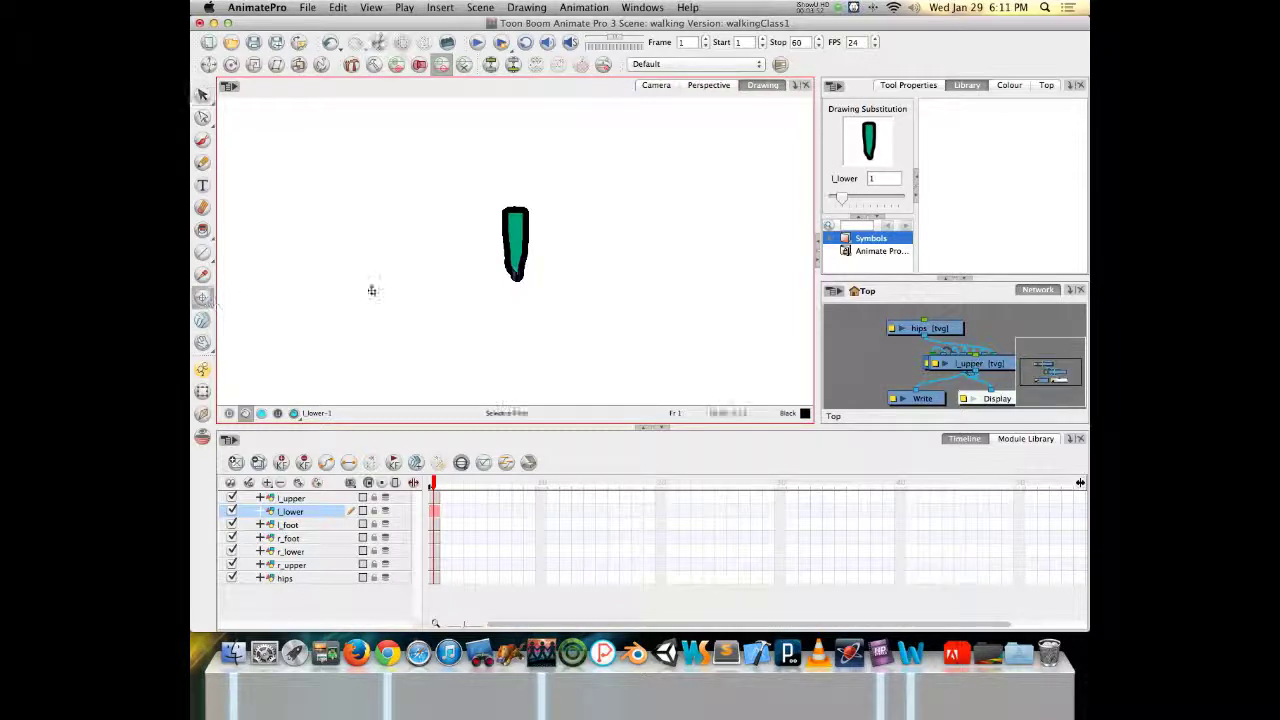
{"action": "left_click", "coordinate": [516, 215]}
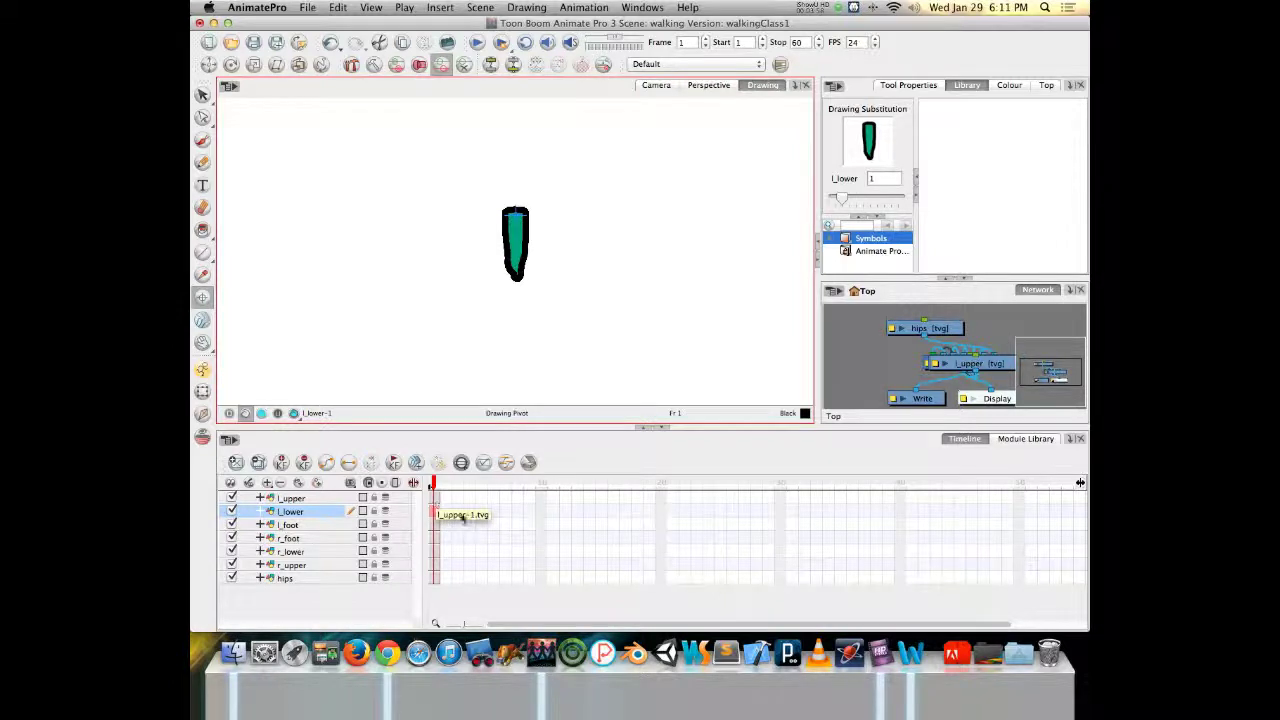
Cycle through the layers from l_upper to hips in the Drawing view and examine where each drawing's pivot sits.
{"action": "key", "text": "j"}
{"action": "key", "text": "j"}
{"action": "key", "text": "j"}
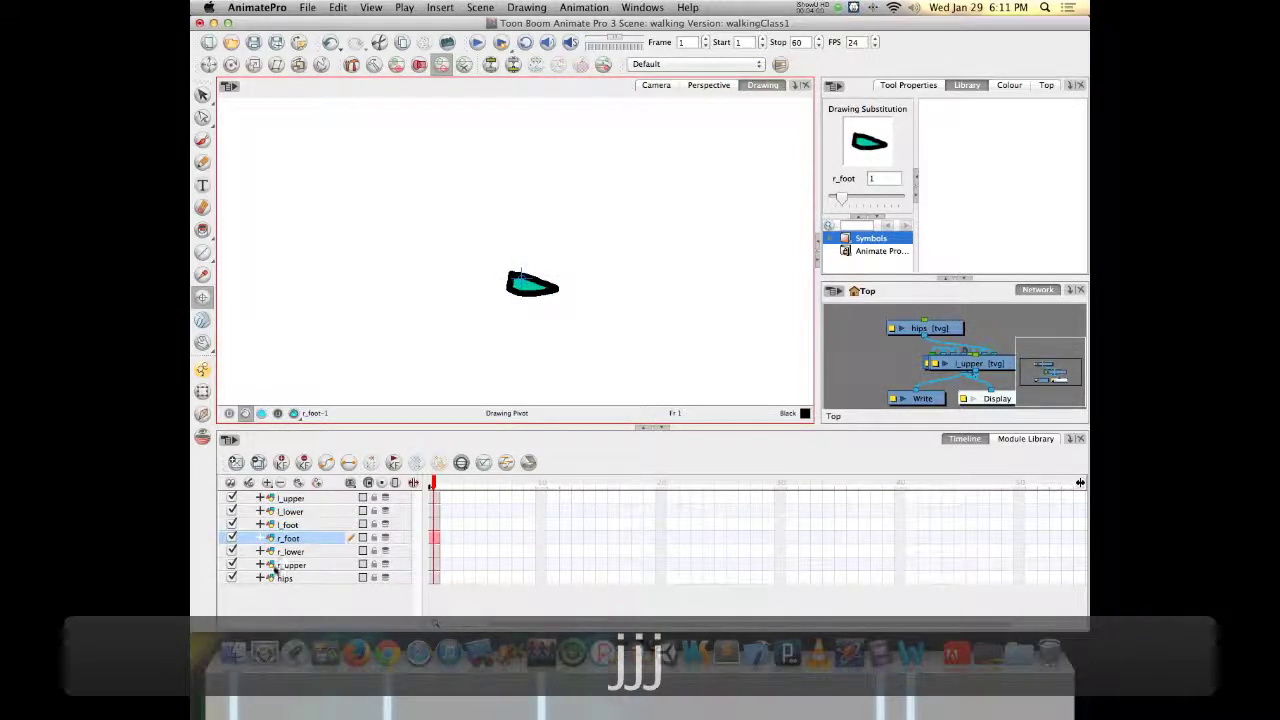
{"action": "key", "text": "j"}
{"action": "key", "text": "j"}
{"action": "key", "text": "j"}
{"action": "key", "text": "j"}
{"action": "key", "text": "j"}
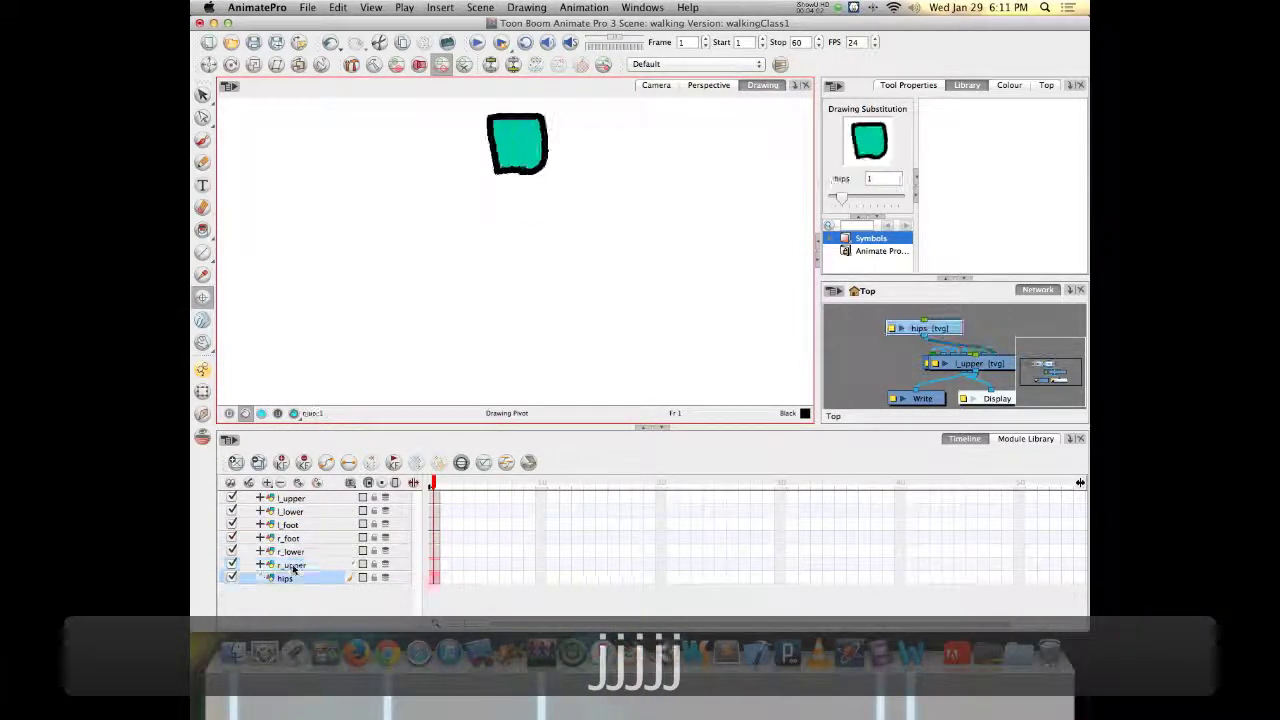
{"action": "key", "text": "j"}
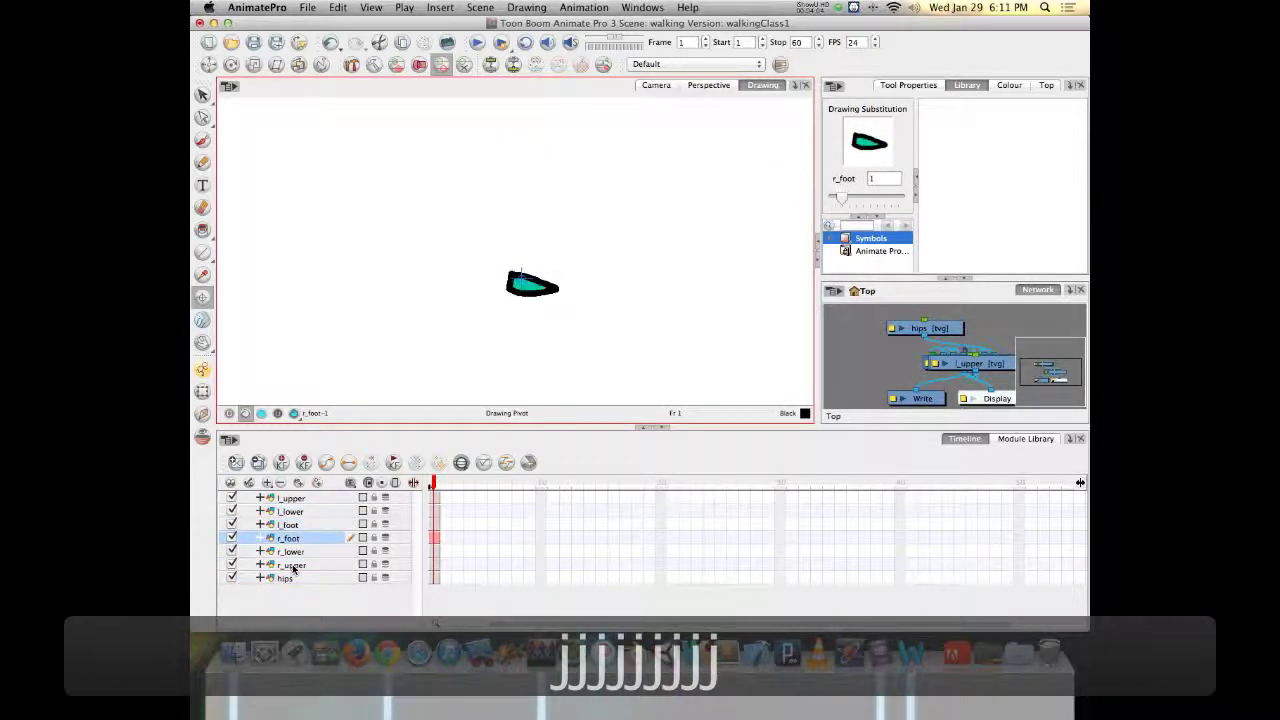
{"action": "key", "text": "j"}
{"action": "key", "text": "j"}
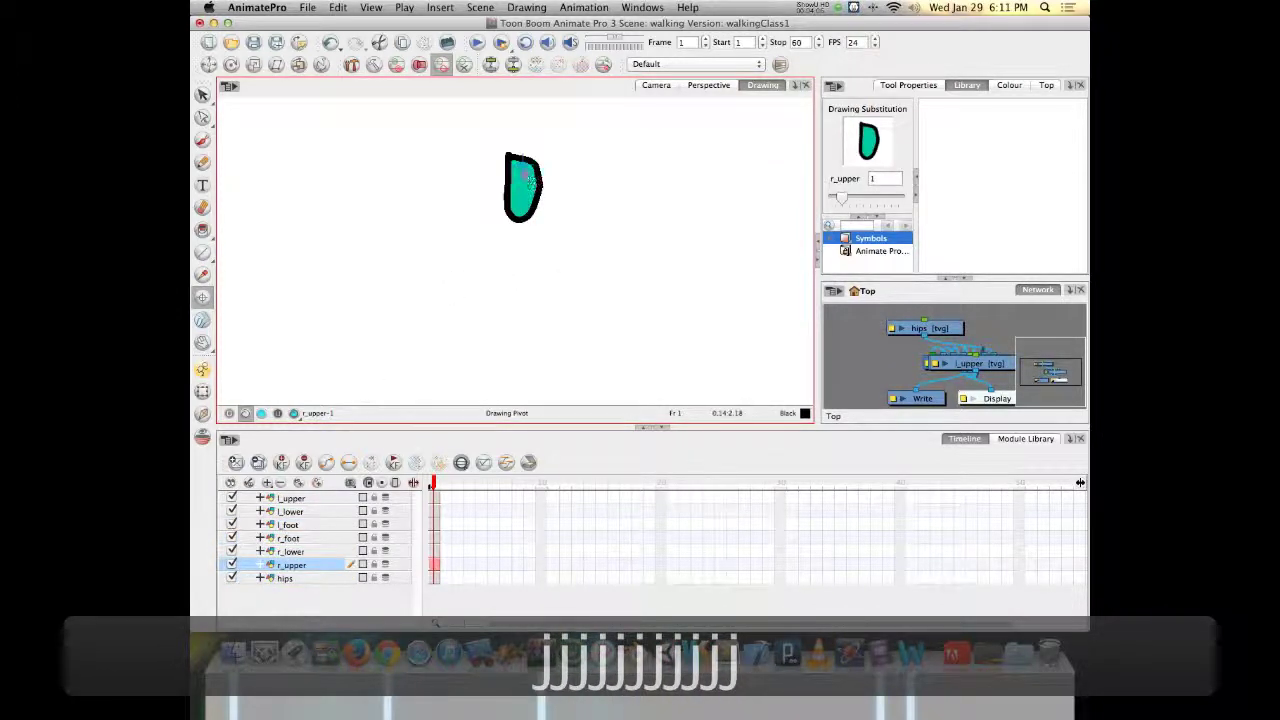
{"action": "key", "text": "j"}
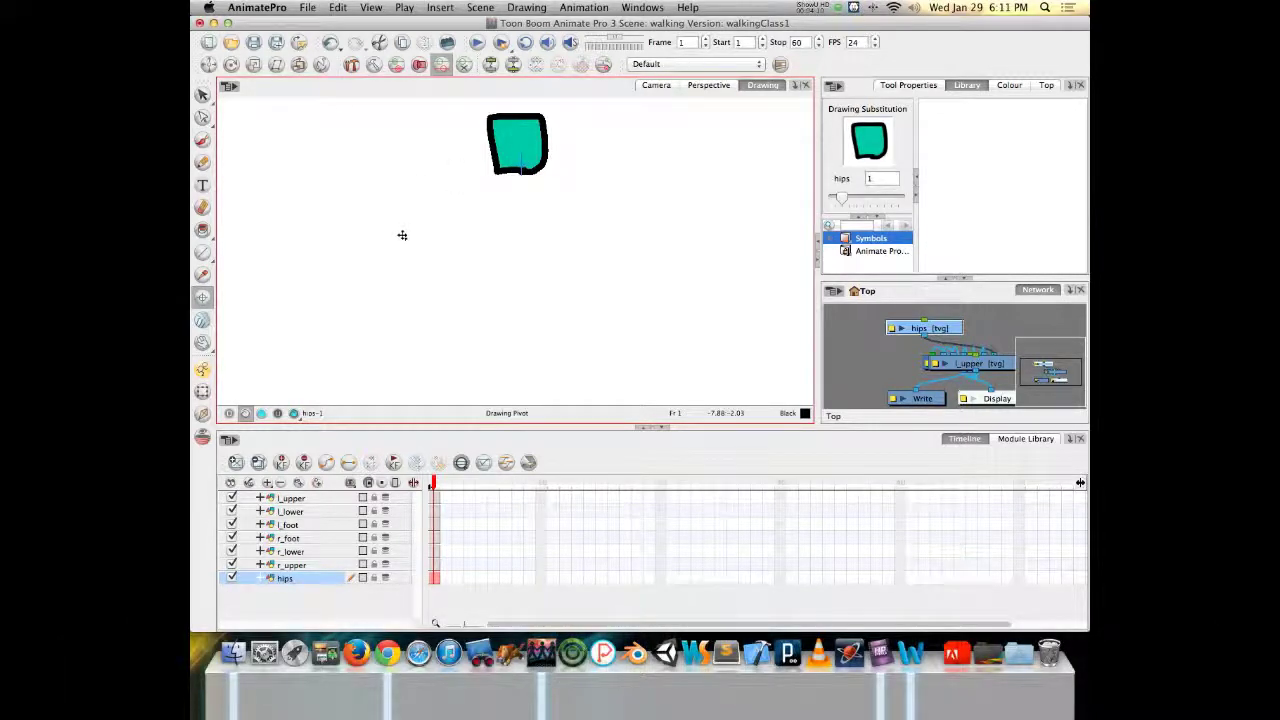
{"action": "key", "text": "j"}
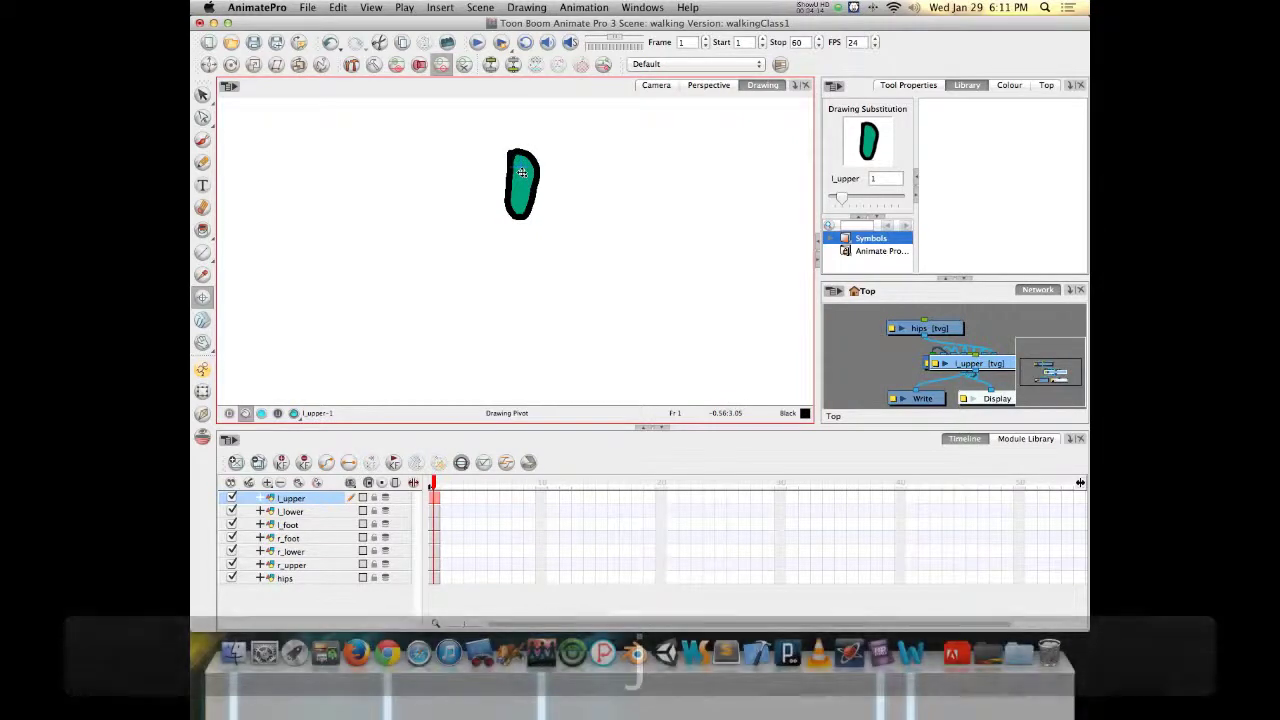
{"action": "key", "text": "j"}
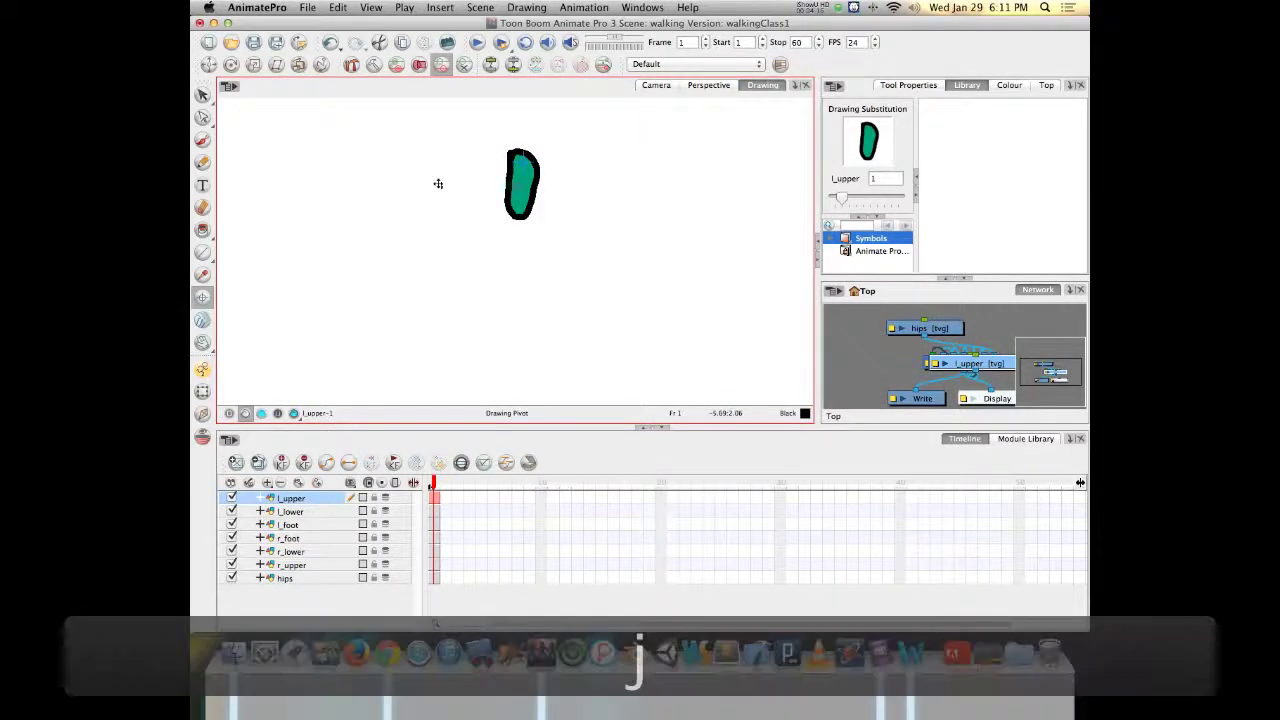
{"action": "key", "text": "j"}
{"action": "key", "text": "j"}
{"action": "key", "text": "j"}
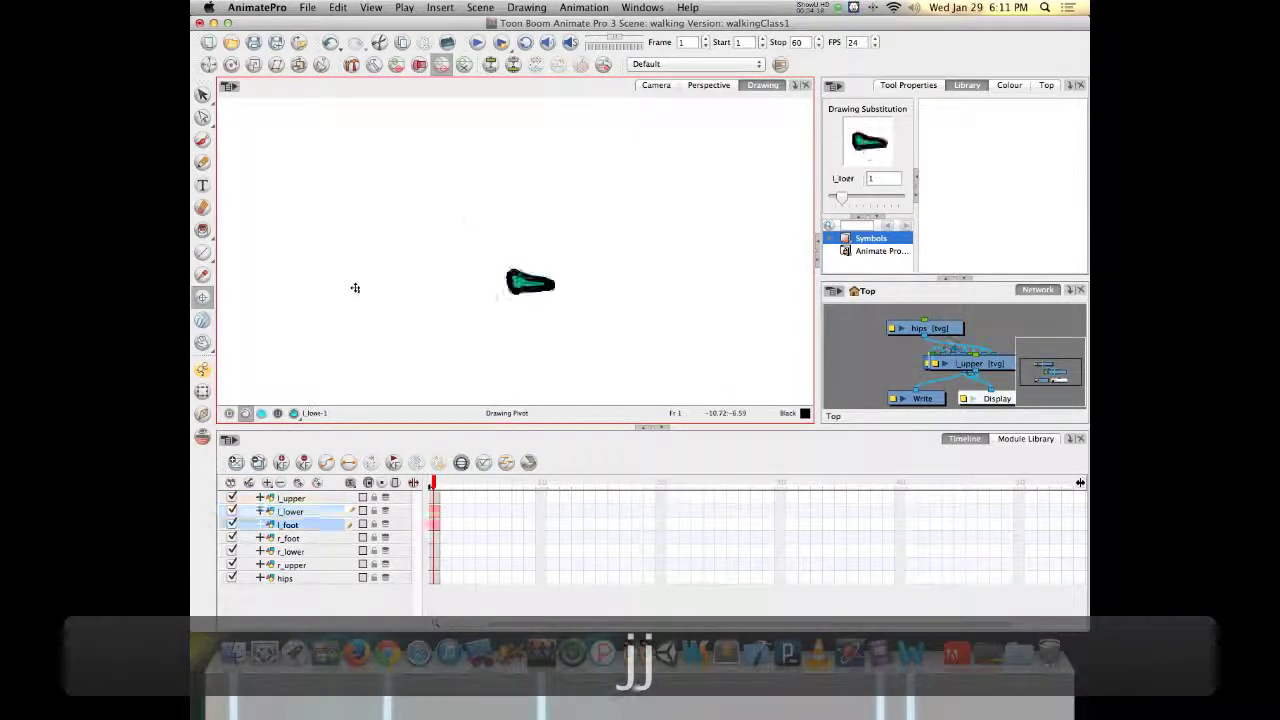
{"action": "key", "text": "j"}
{"action": "key", "text": "j"}
{"action": "key", "text": "j"}
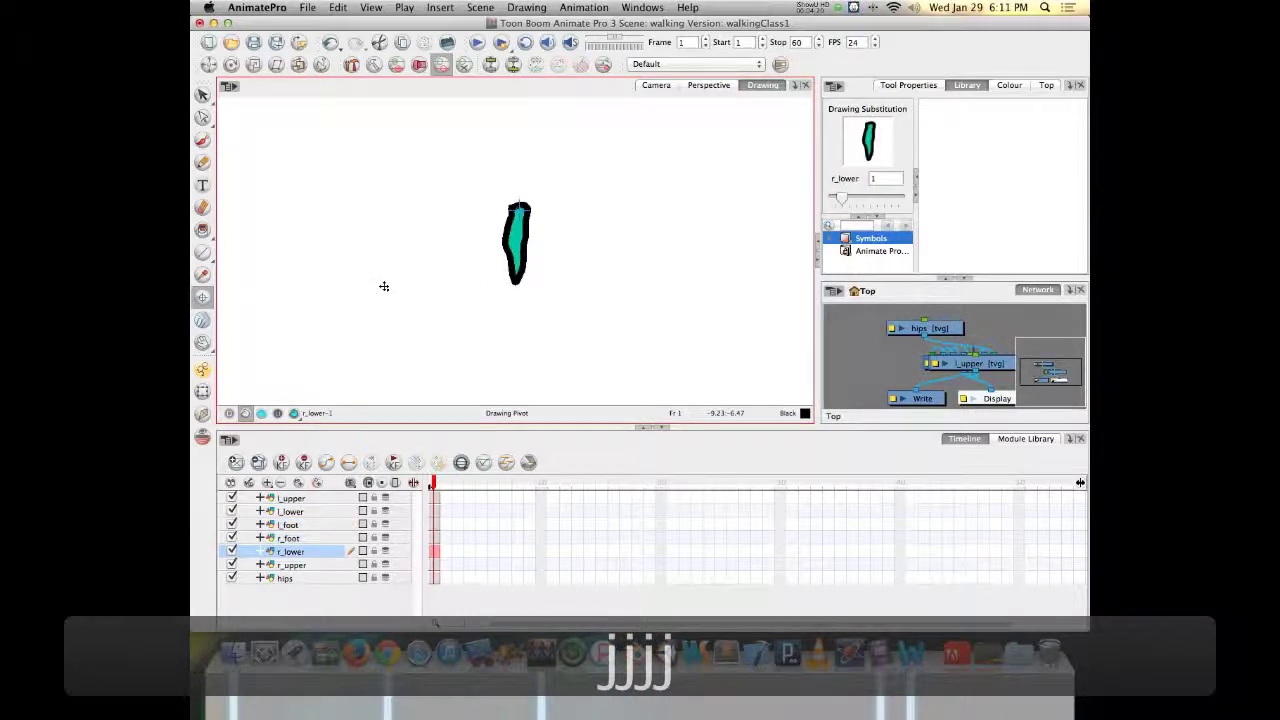
{"action": "key", "text": "j"}
{"action": "key", "text": "j"}
{"action": "key", "text": "j"}
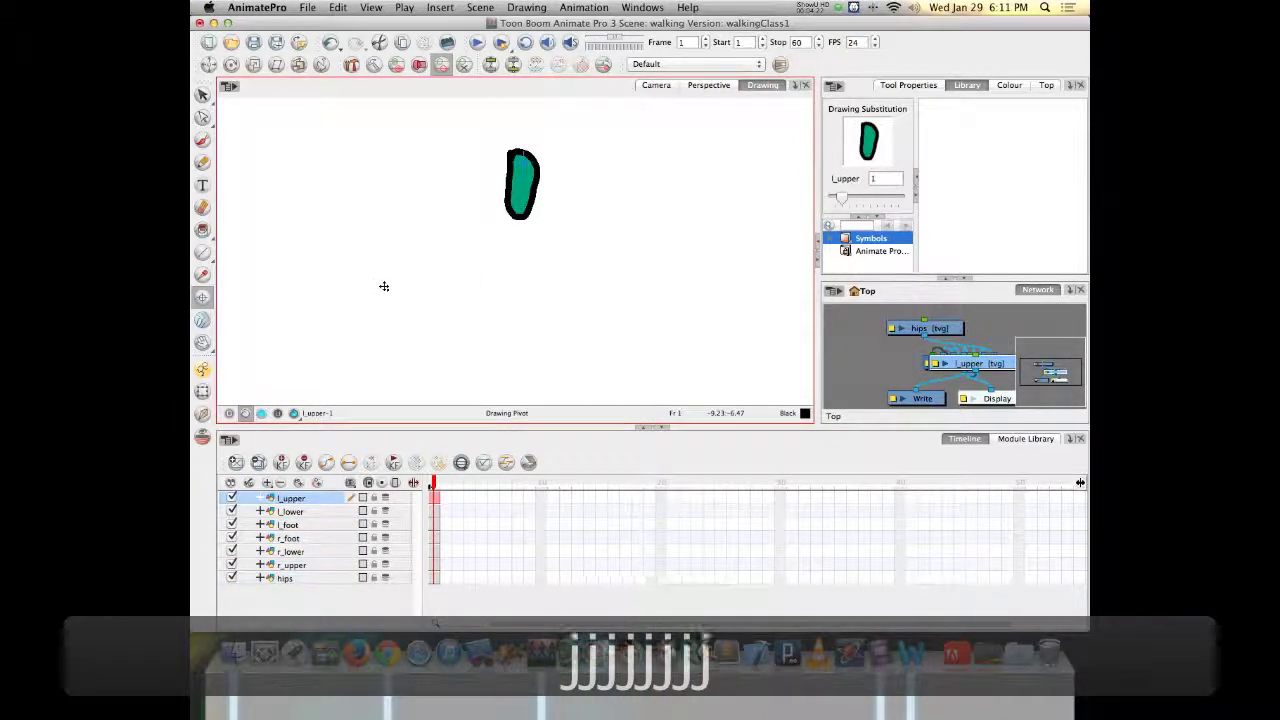
{"action": "key", "text": "h"}
{"action": "key", "text": "h"}
{"action": "key", "text": "j"}
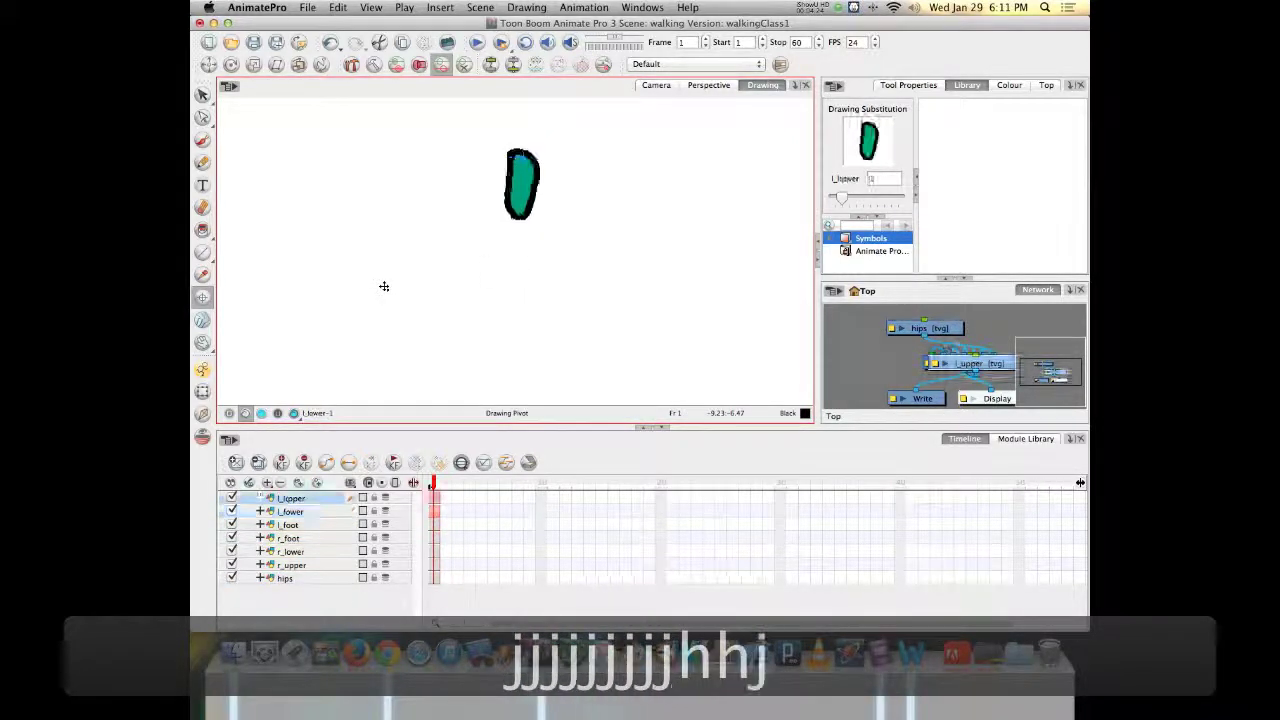
{"action": "key", "text": "j"}
{"action": "key", "text": "j"}
{"action": "key", "text": "h"}
{"action": "key", "text": "h"}
{"action": "key", "text": "h"}
{"action": "key", "text": "j"}
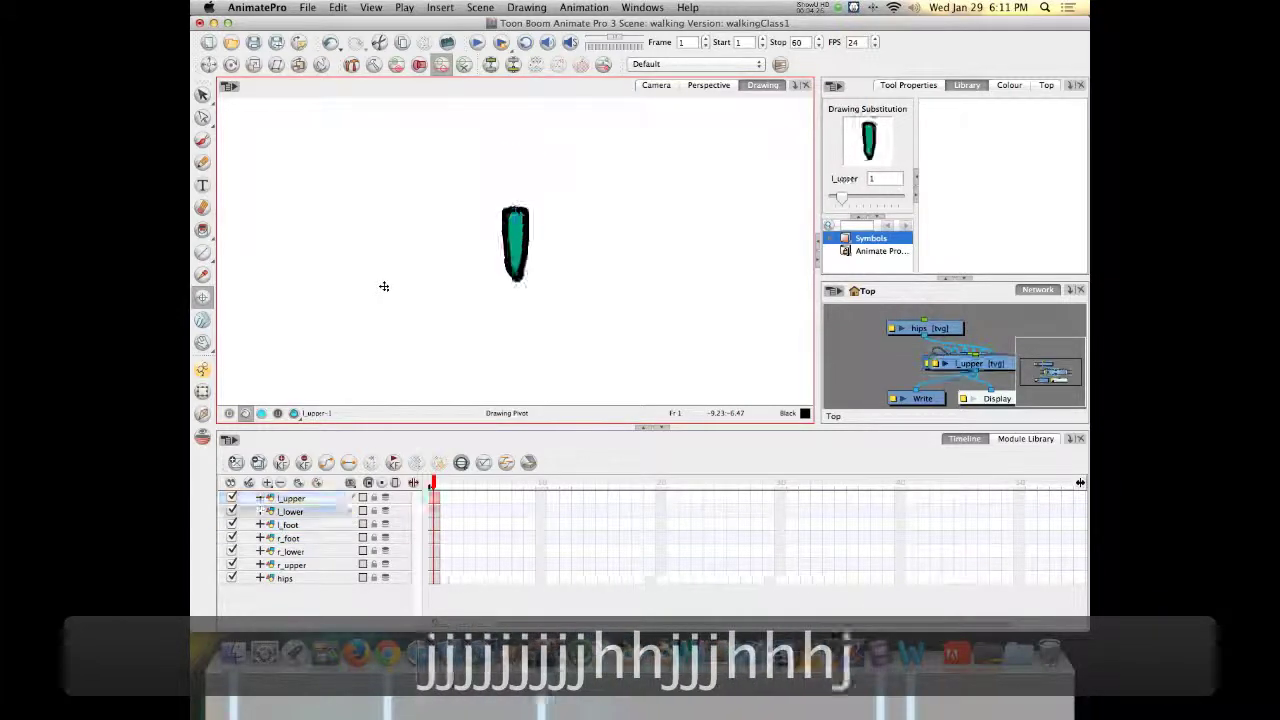
Try rotating the shin in the Camera view about an l_lower pivot placed far outside the drawing, and undo the transformation.
{"action": "left_click", "coordinate": [397, 211]}
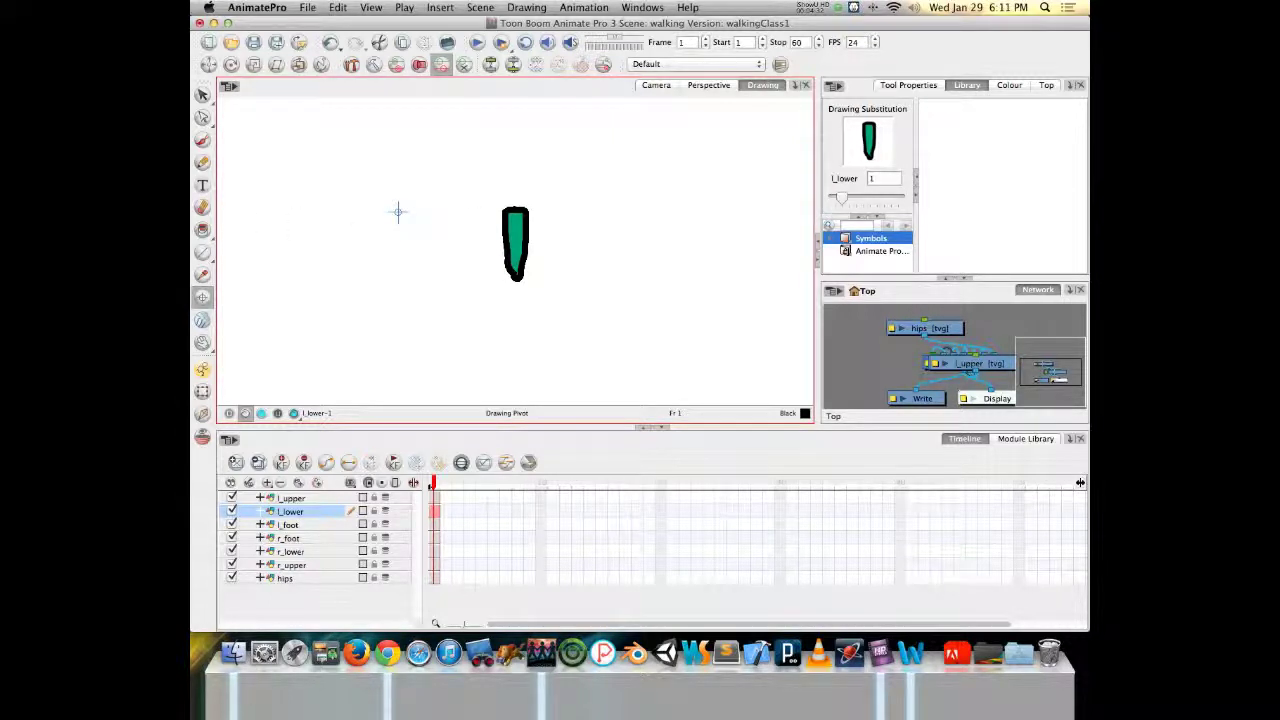
{"action": "left_click", "coordinate": [656, 85]}
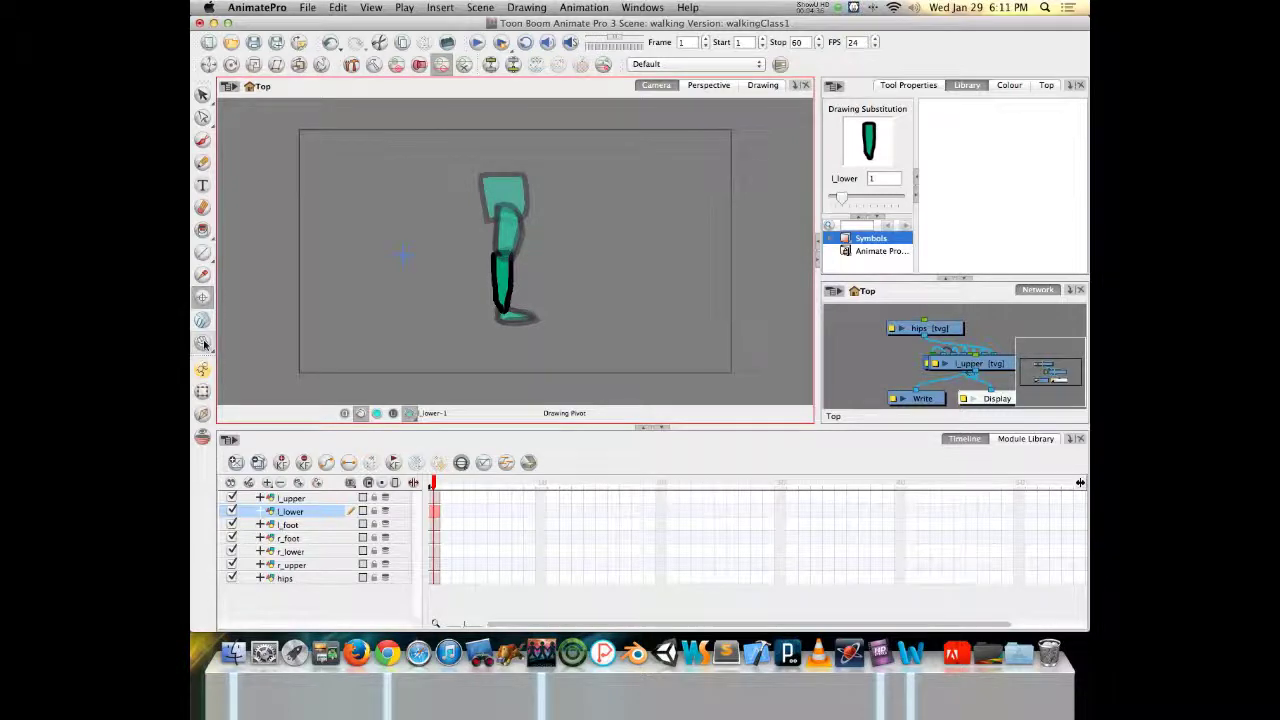
{"action": "left_click", "coordinate": [202, 391]}
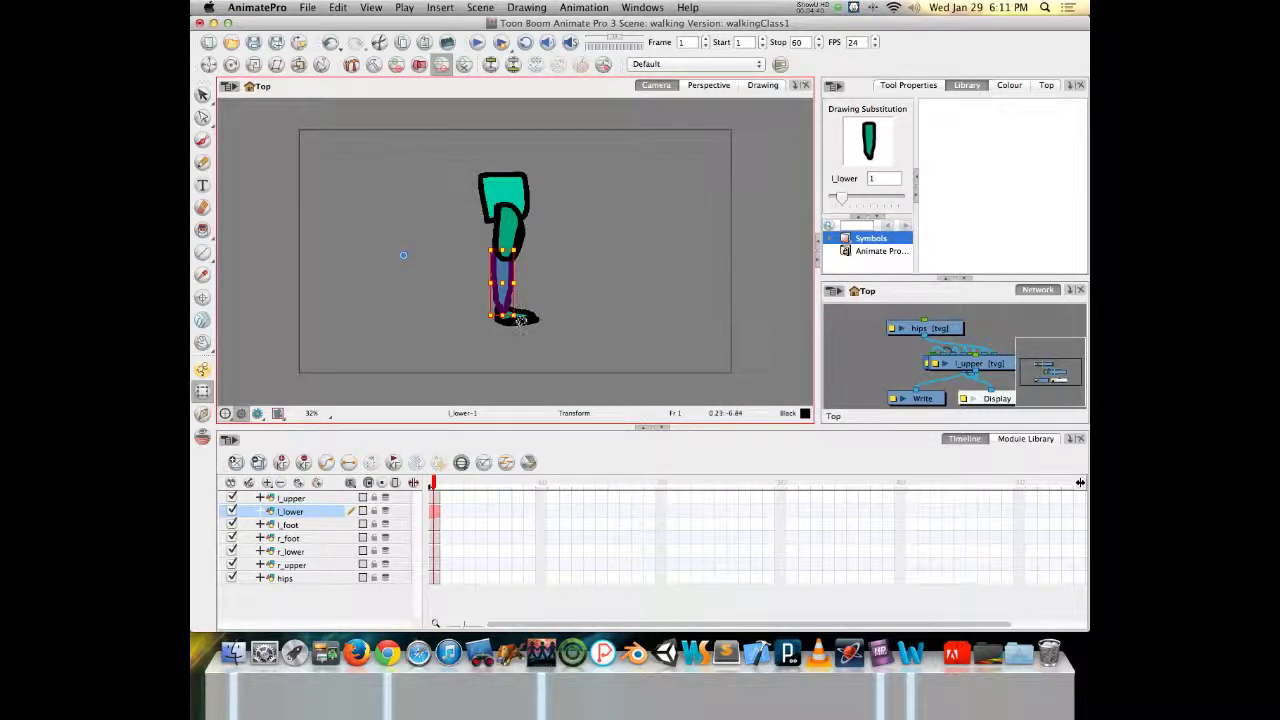
{"action": "left_click_drag", "start_coordinate": [519, 320], "coordinate": [307, 268]}
{"action": "key", "text": "super+z"}
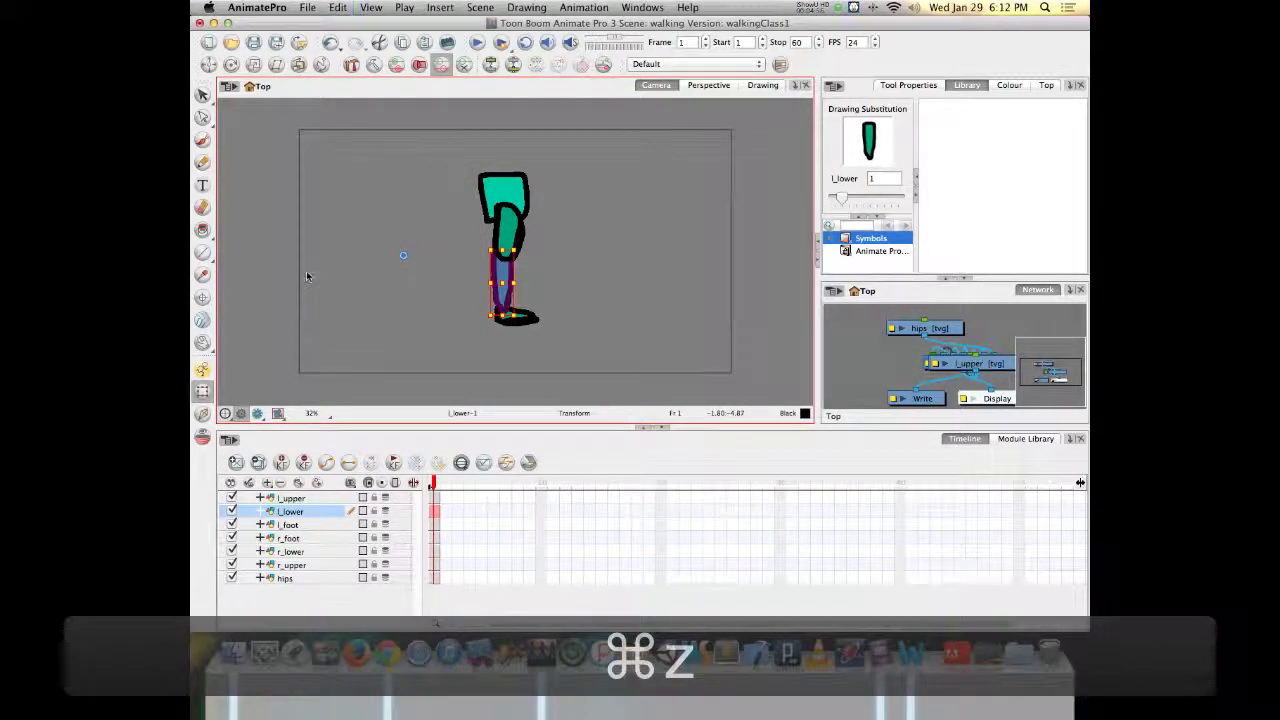
Check the l_lower drawing's pivot in the Drawing view and return to the Camera view with the Select tool.
{"action": "left_click", "coordinate": [757, 85]}
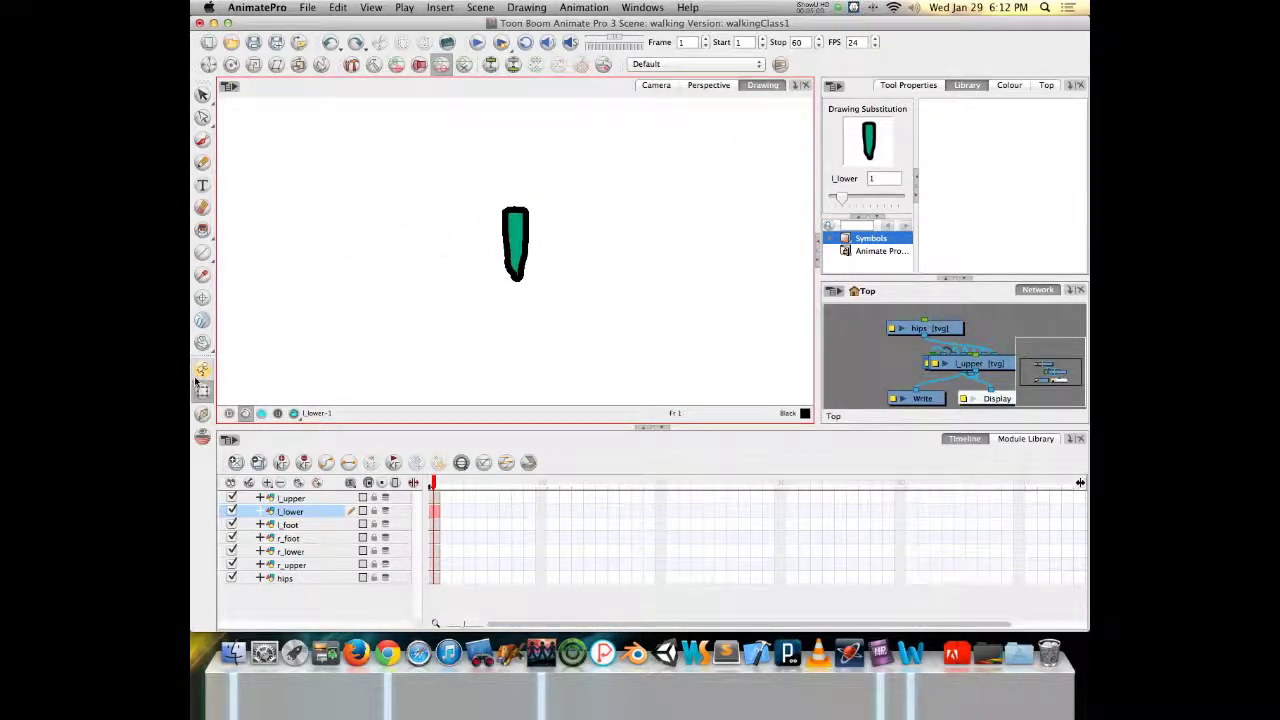
{"action": "left_click", "coordinate": [202, 297]}
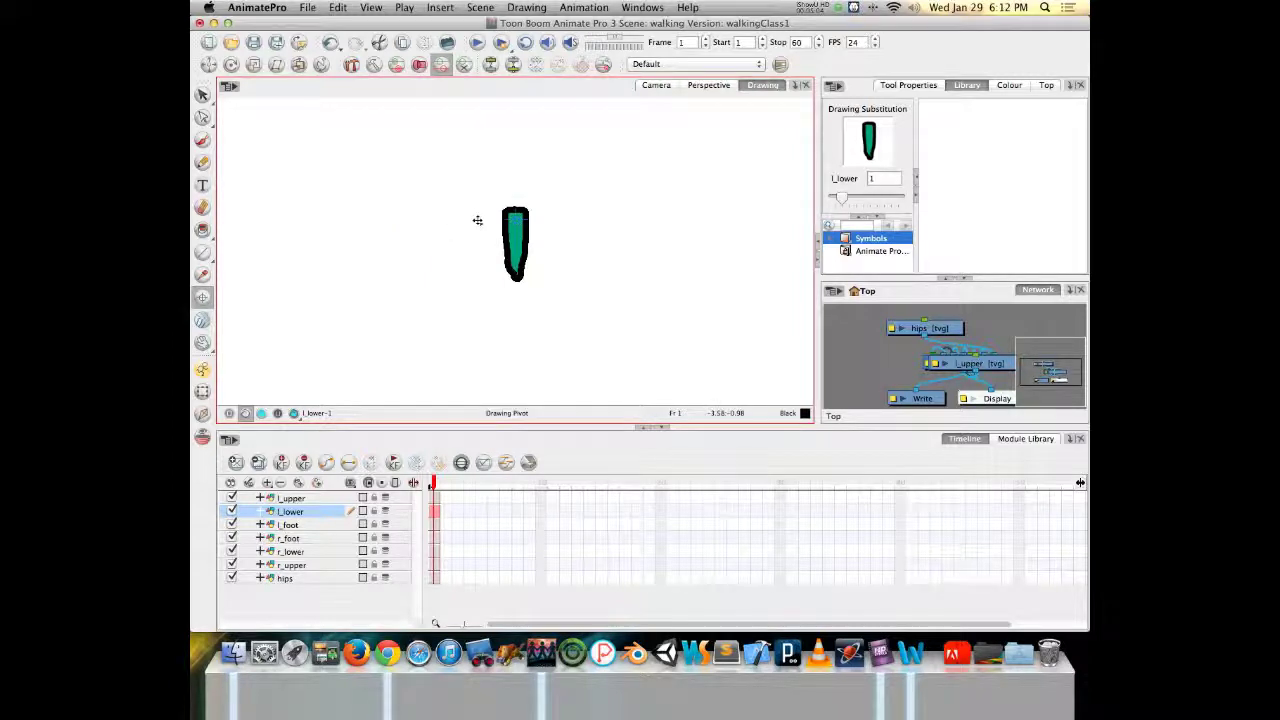
{"action": "scroll", "coordinate": [475, 220], "scroll_direction": "up", "scroll_amount": 1}
{"action": "left_click", "coordinate": [656, 86]}
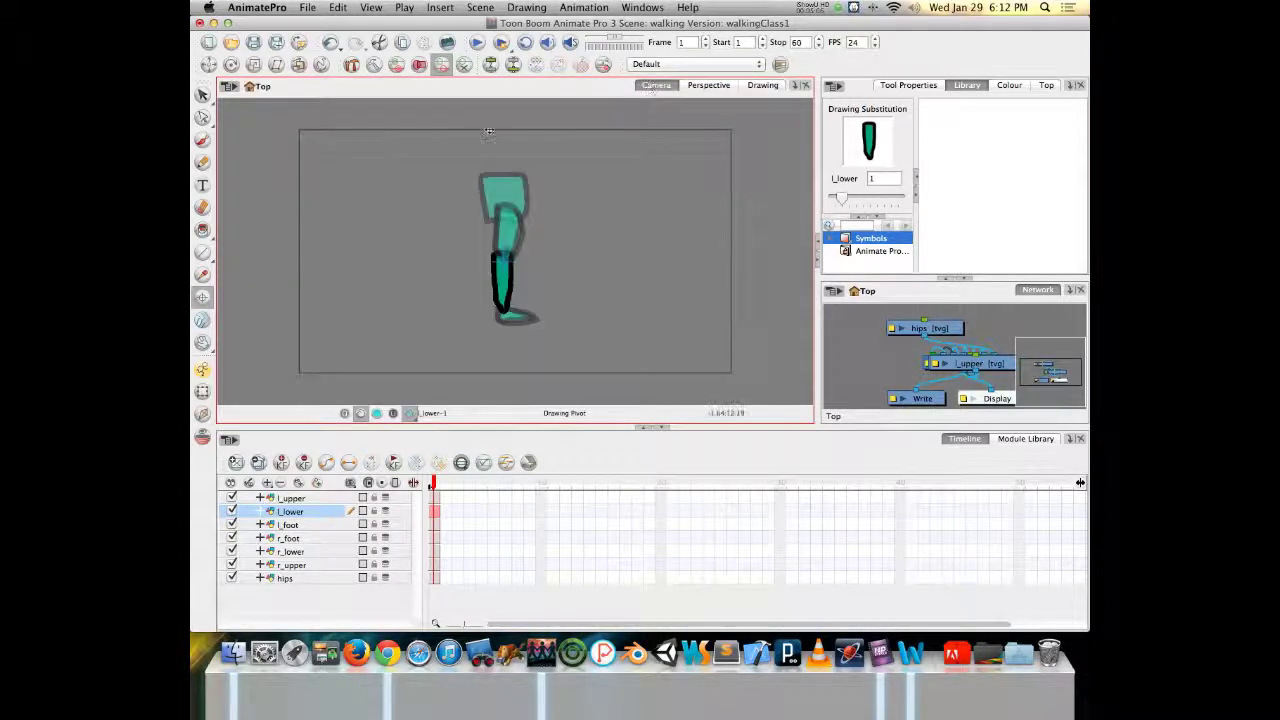
{"action": "left_click", "coordinate": [202, 93]}
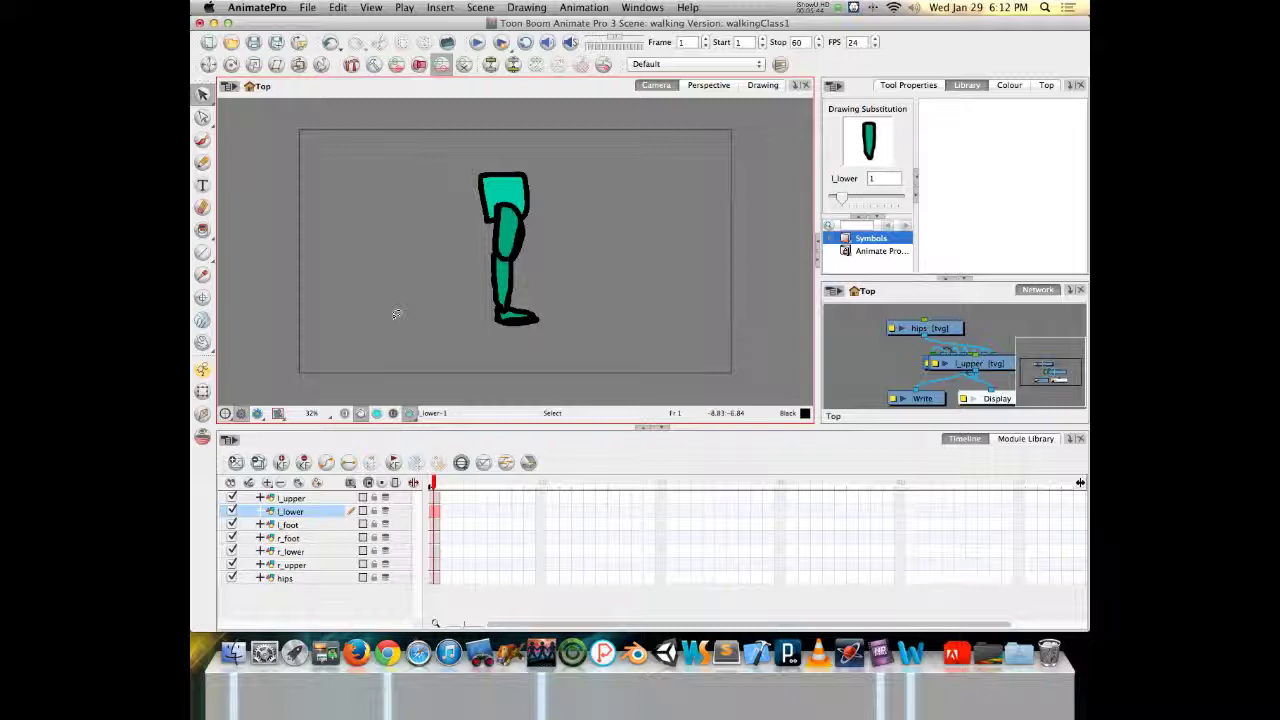
{"action": "key", "text": "super+c"}
Add a Network view beside the Drawing view and move the Write node clear of the other nodes.
{"action": "left_click", "coordinate": [797, 85]}
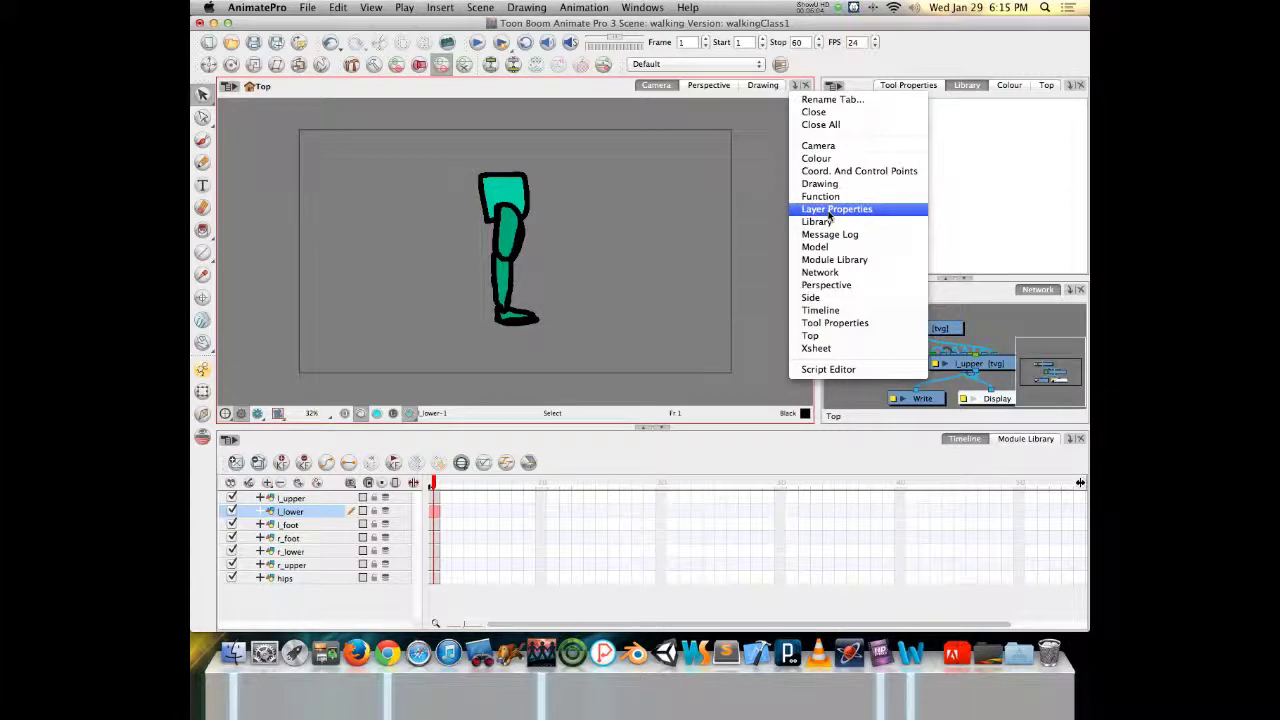
{"action": "left_click", "coordinate": [817, 272]}
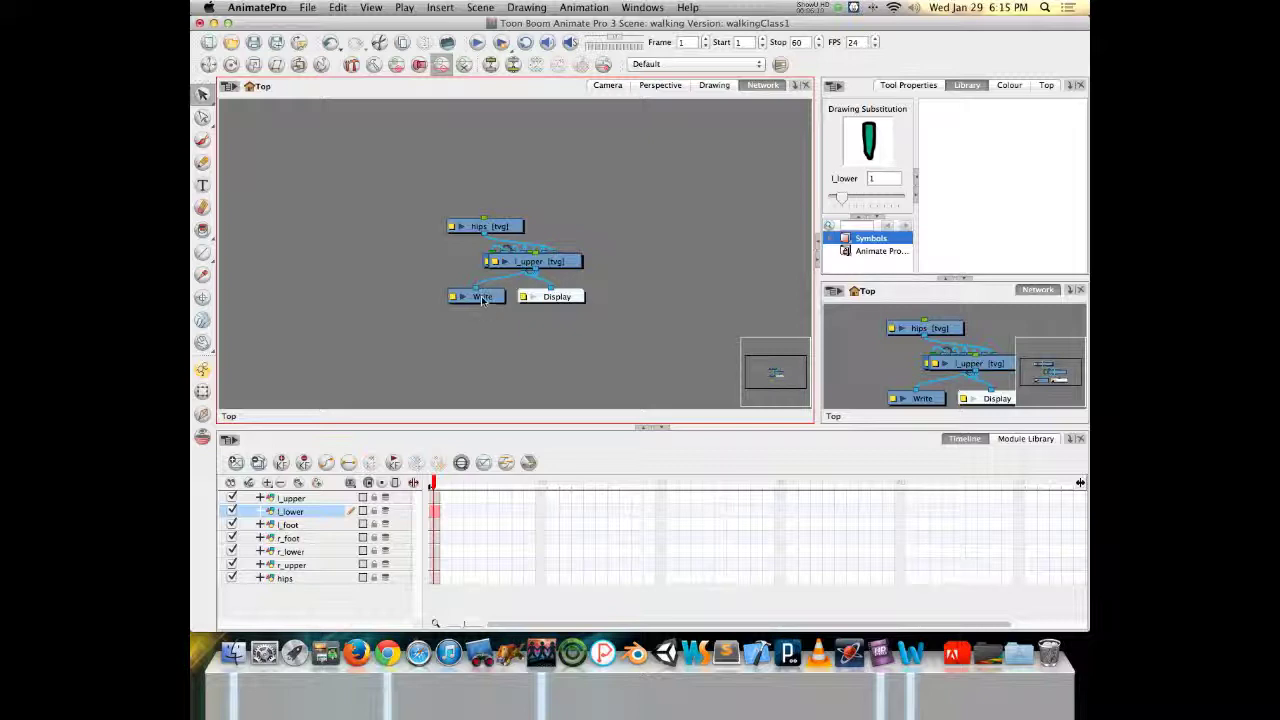
{"action": "left_click_drag", "start_coordinate": [488, 298], "coordinate": [412, 321]}
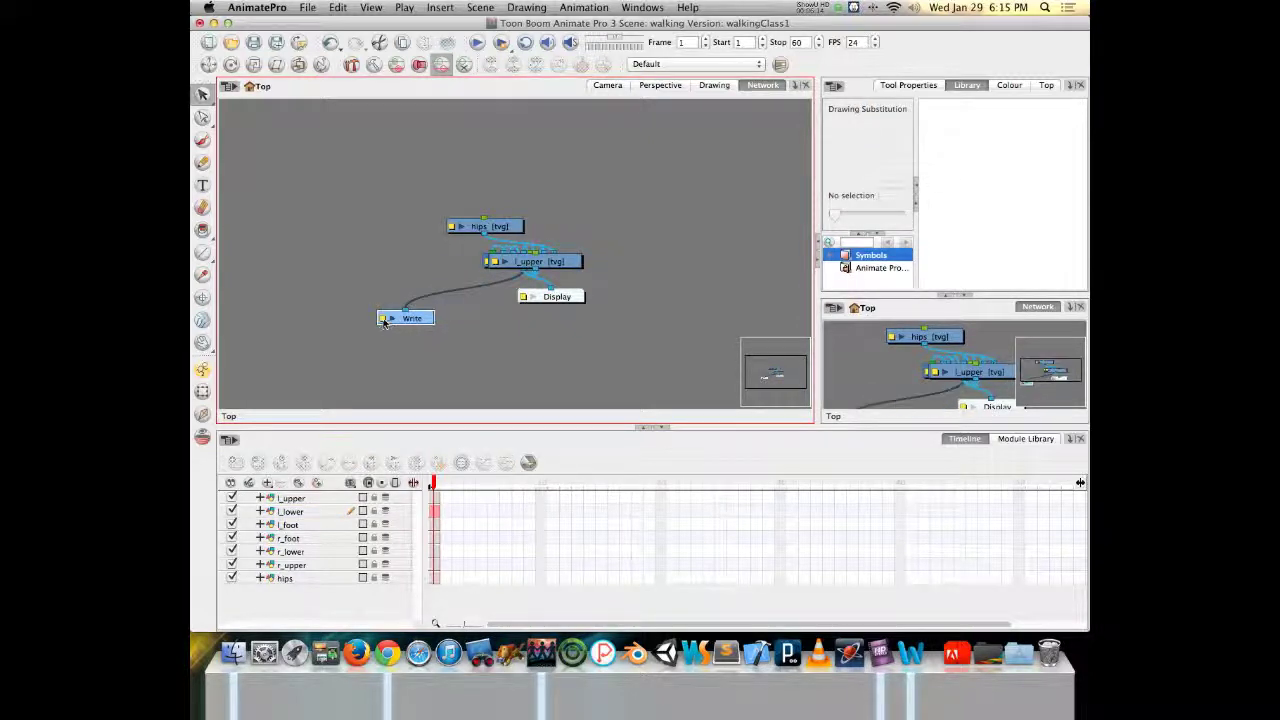
Set the Write node's drawing type to PNG4 in its layer properties and close them.
{"action": "double_click", "coordinate": [376, 318]}
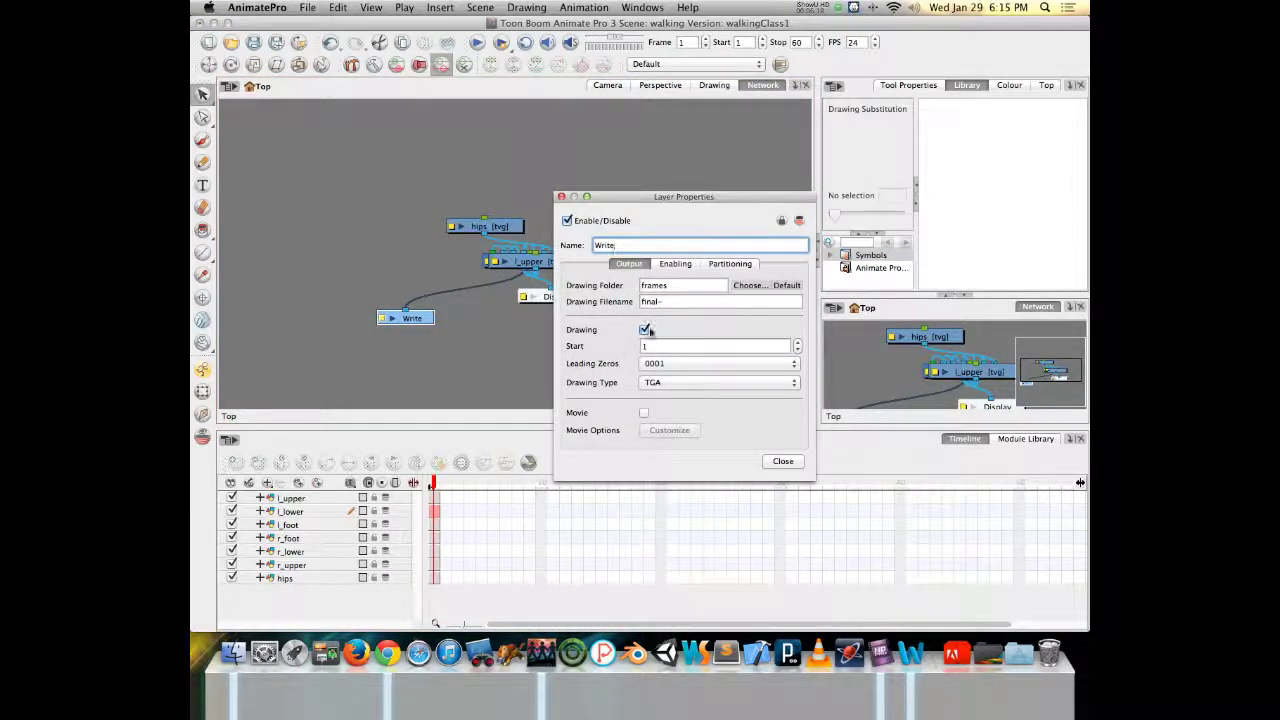
{"action": "left_click", "coordinate": [675, 387]}
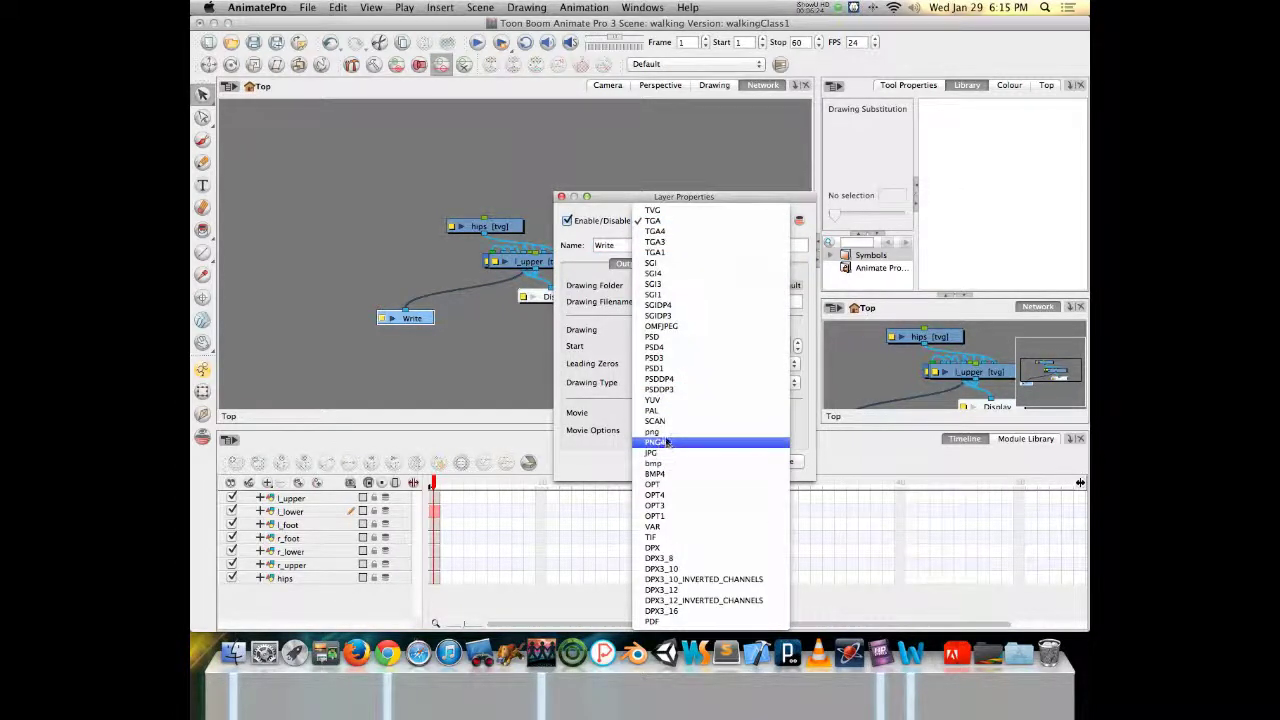
{"action": "left_click", "coordinate": [668, 442]}
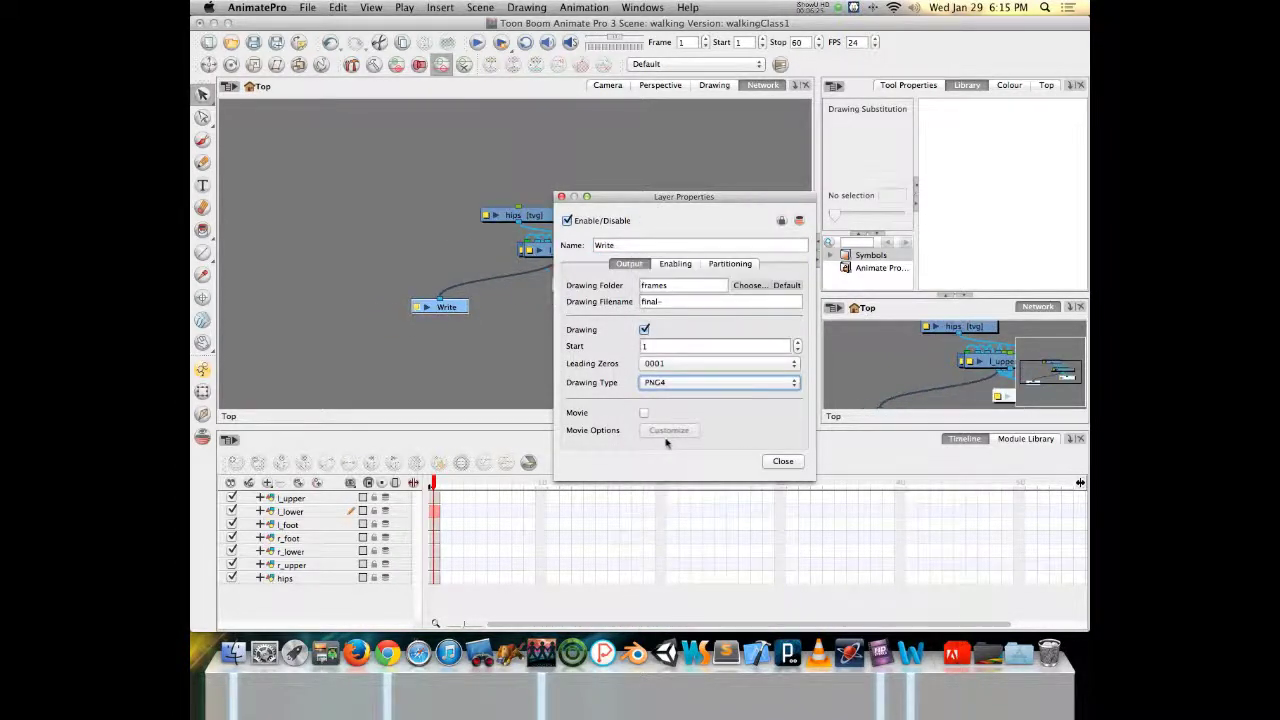
{"action": "left_click", "coordinate": [655, 388]}
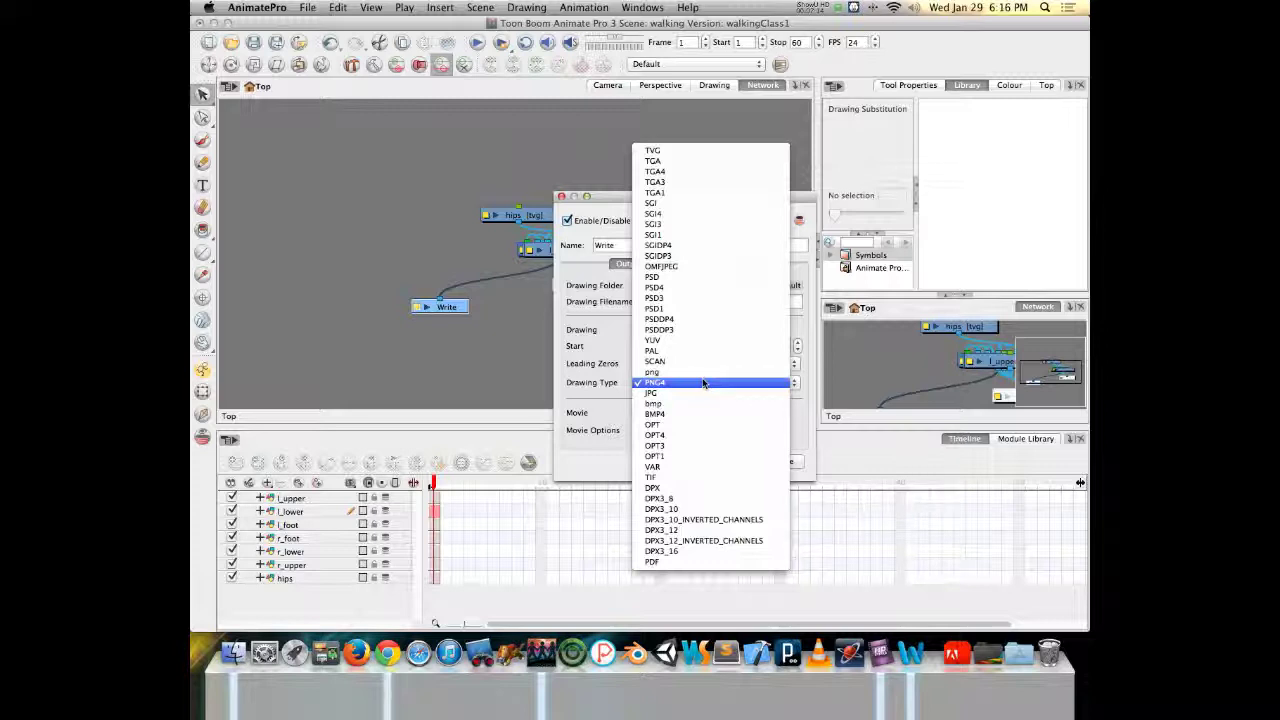
{"action": "left_click", "coordinate": [703, 383]}
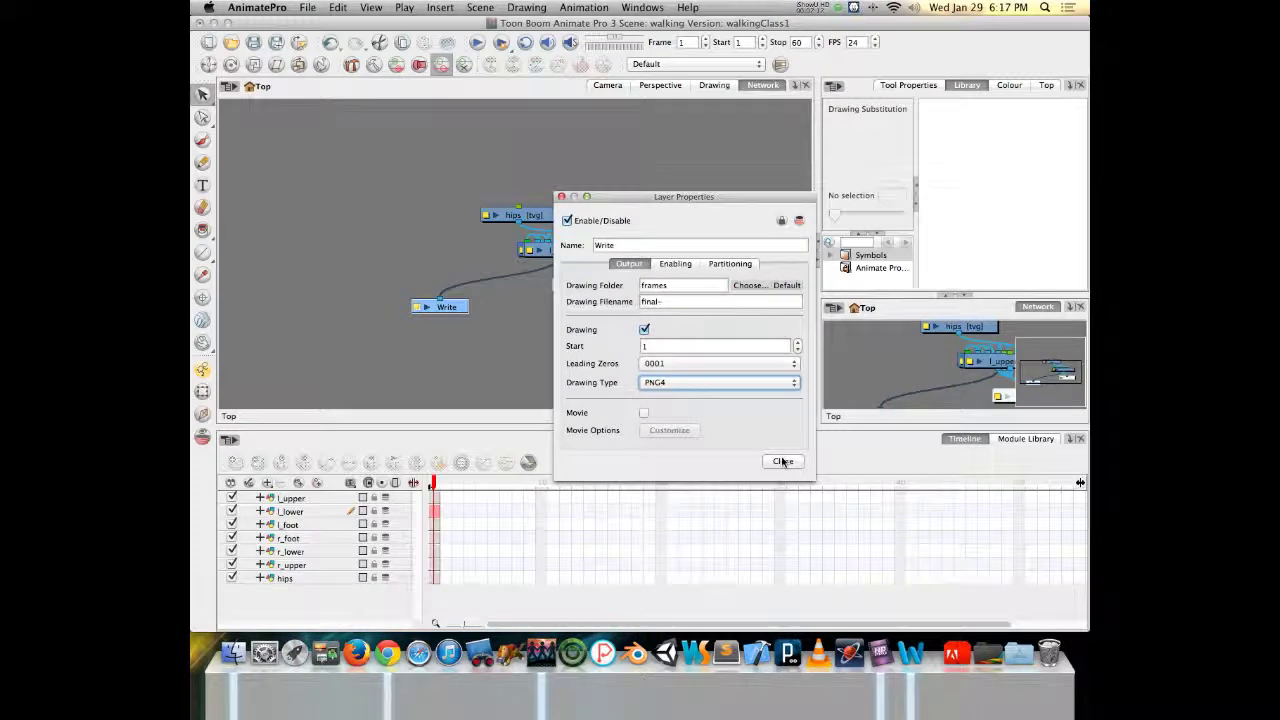
{"action": "left_click", "coordinate": [783, 461]}
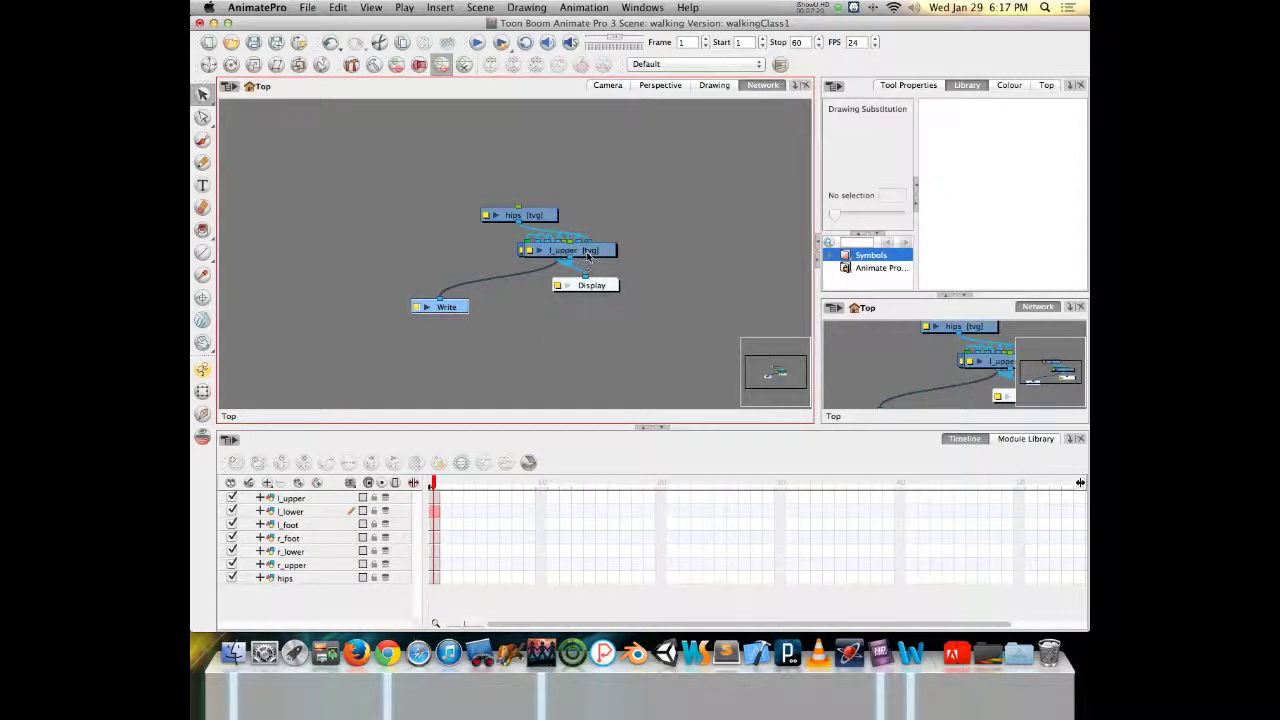
Spread the stacked l_upper, l_lower, l_foot, r_foot, r_lower and r_upper nodes apart so the Composite node is uncovered.
{"action": "left_click_drag", "start_coordinate": [587, 253], "coordinate": [610, 209]}
{"action": "left_click_drag", "start_coordinate": [580, 252], "coordinate": [517, 176]}
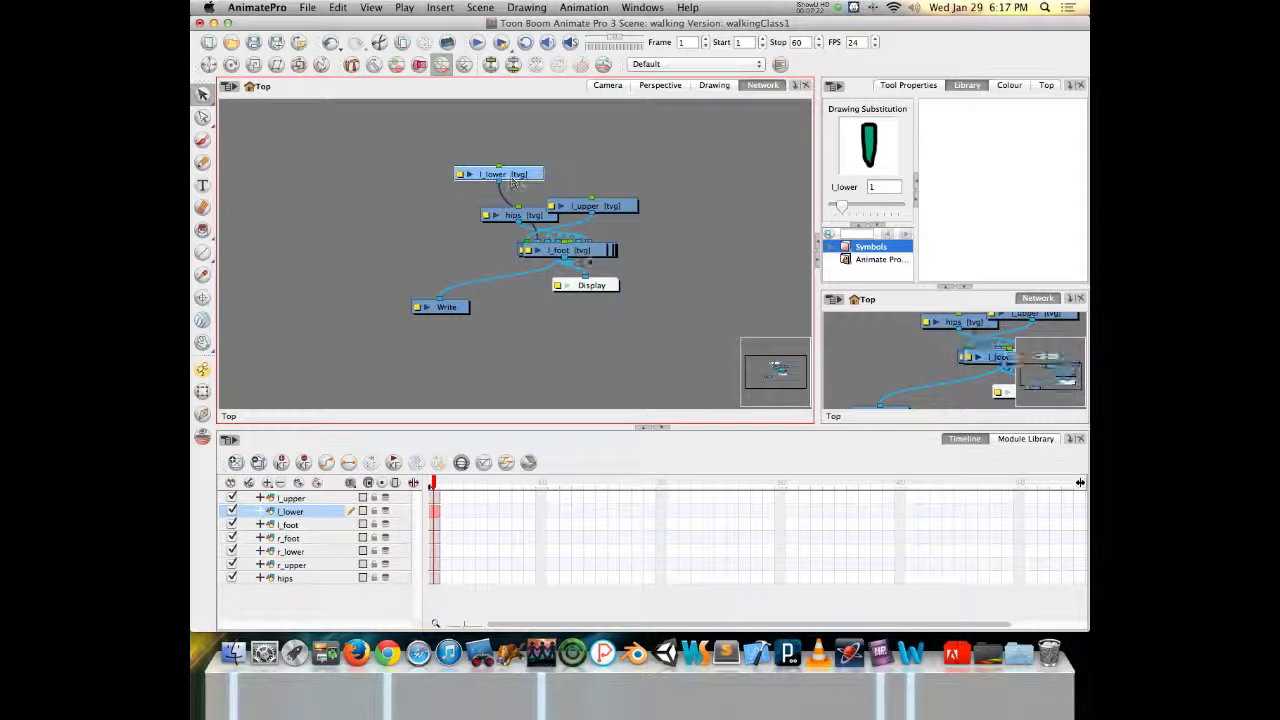
{"action": "left_click_drag", "start_coordinate": [589, 250], "coordinate": [662, 174]}
{"action": "left_click_drag", "start_coordinate": [595, 252], "coordinate": [391, 151]}
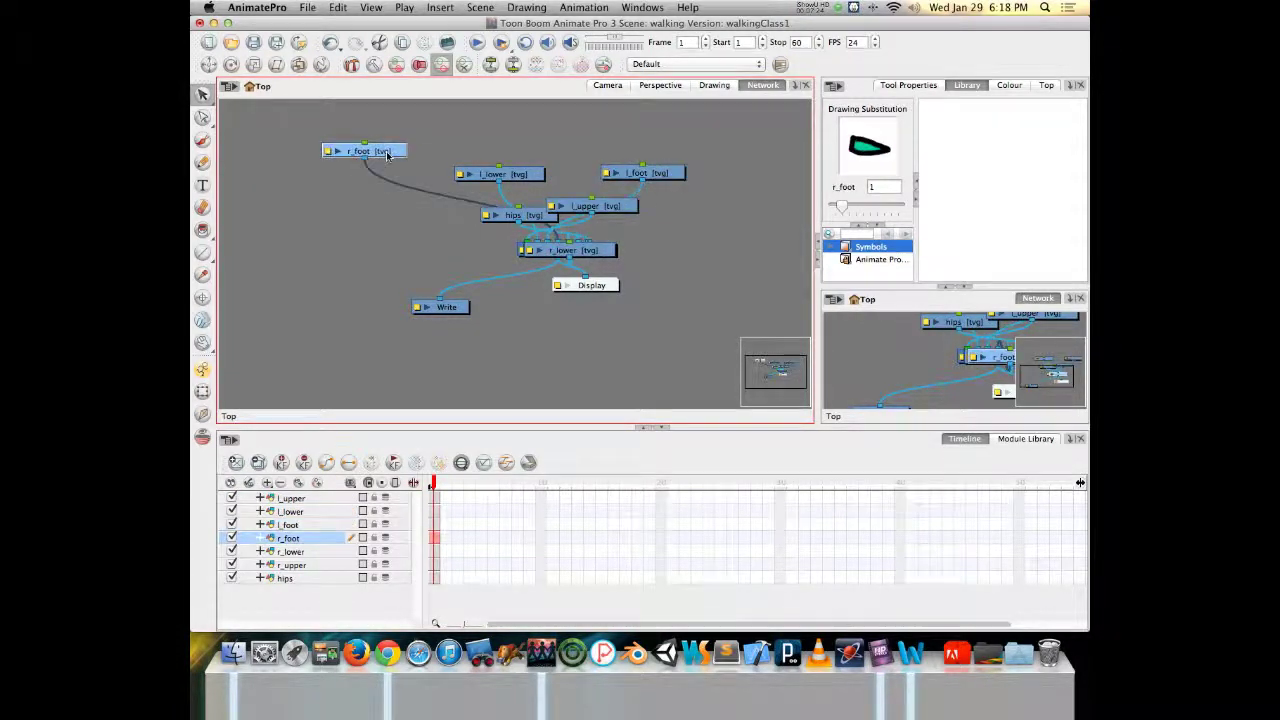
{"action": "left_click_drag", "start_coordinate": [585, 253], "coordinate": [590, 158]}
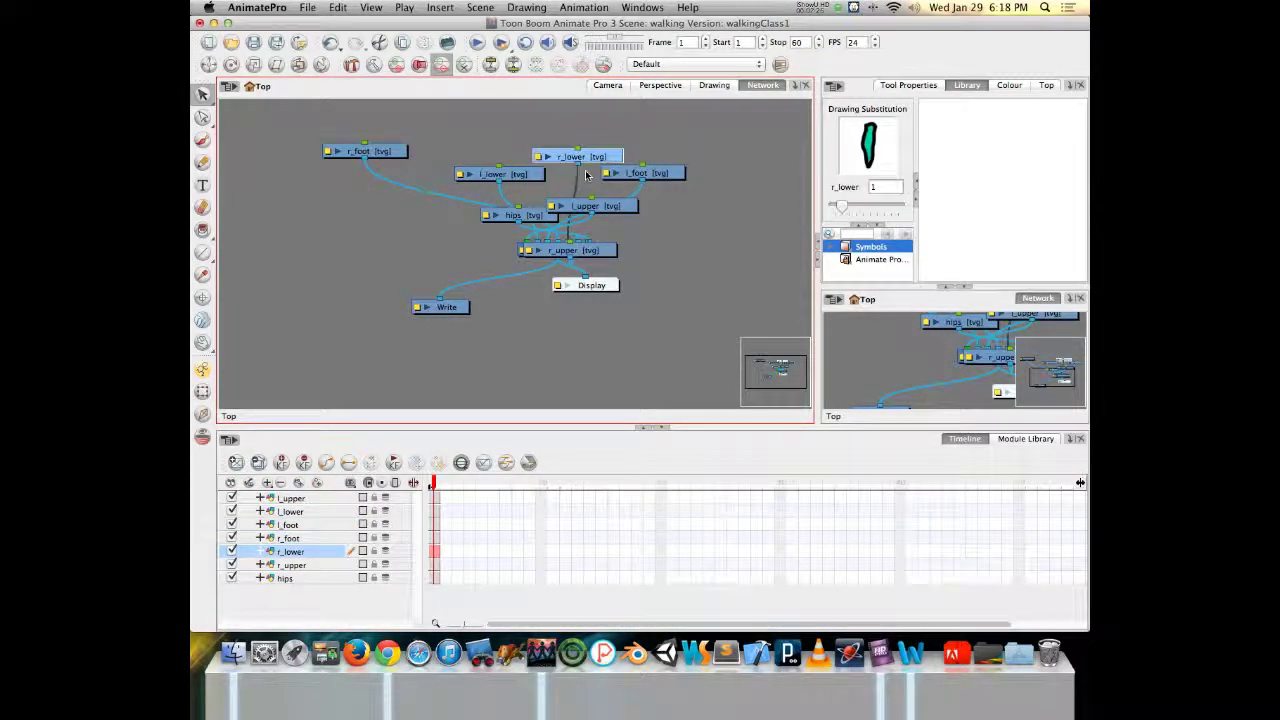
{"action": "scroll", "coordinate": [586, 175], "scroll_direction": "down", "scroll_amount": 2}
{"action": "scroll", "coordinate": [586, 175], "scroll_direction": "up", "scroll_amount": 3}
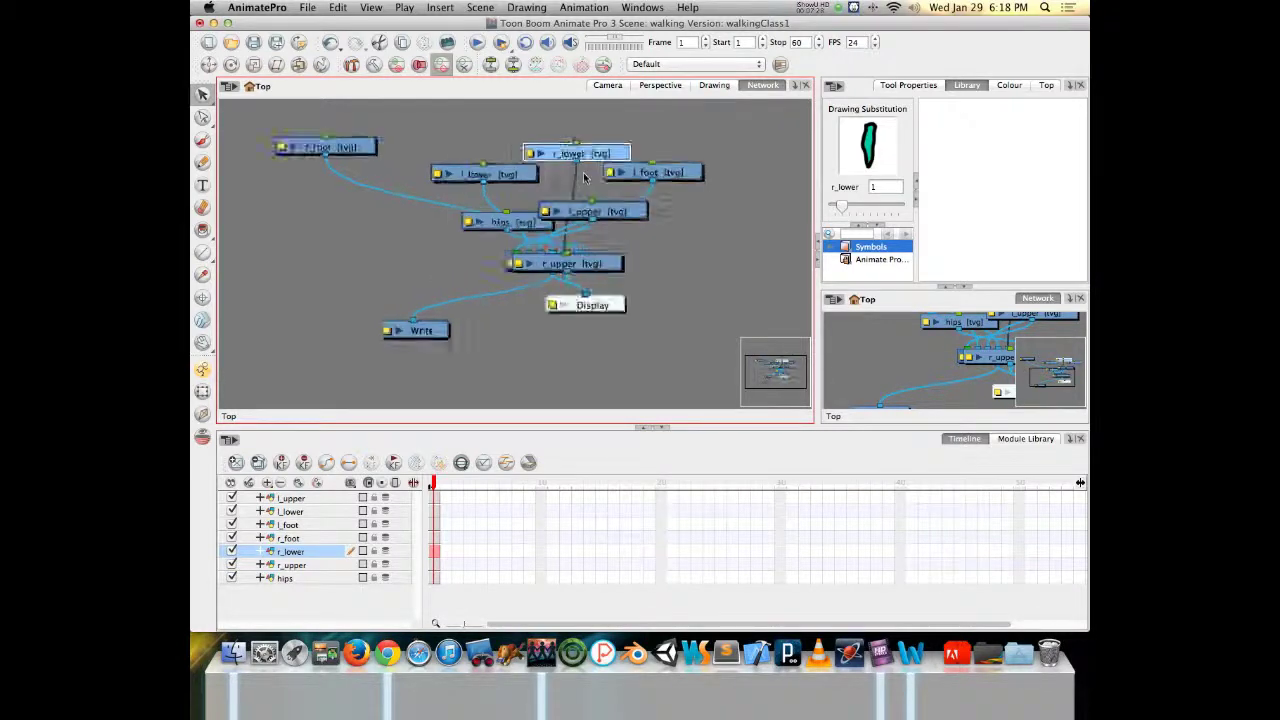
{"action": "left_click_drag", "start_coordinate": [584, 280], "coordinate": [763, 226]}
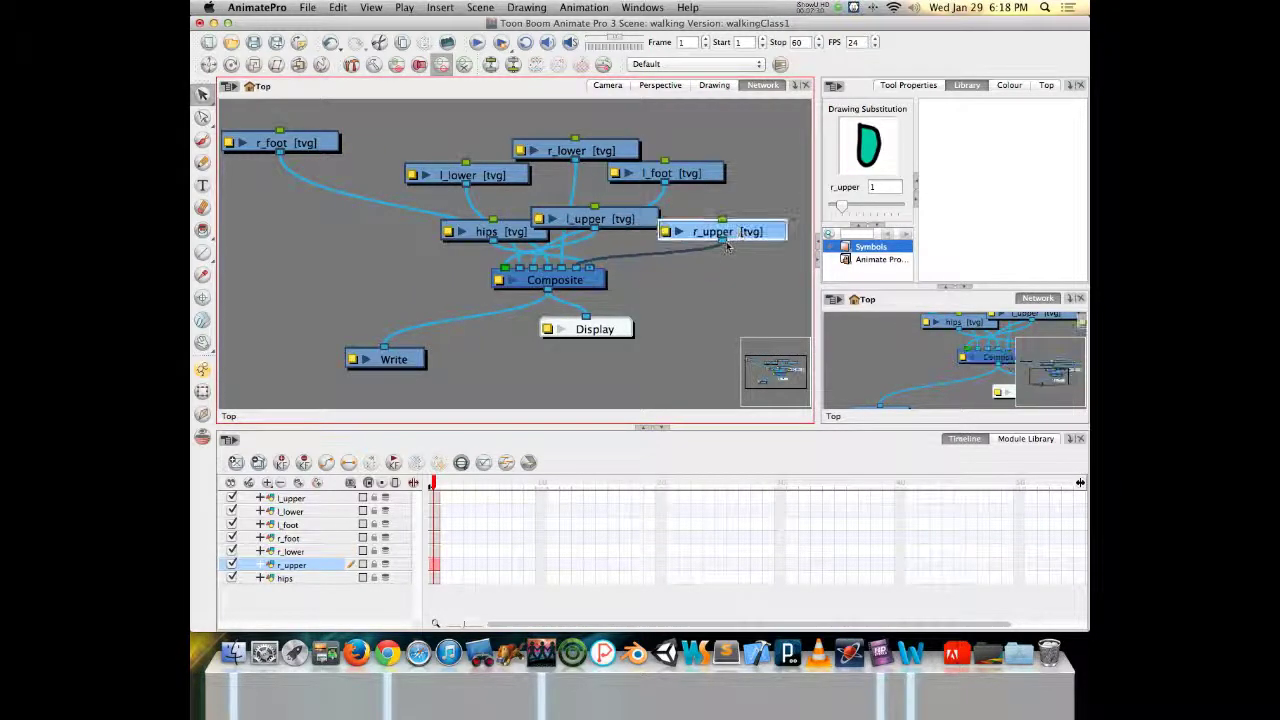
Move the Composite node below the drawing nodes and place the Write and Display nodes beneath it.
{"action": "left_click_drag", "start_coordinate": [584, 281], "coordinate": [551, 310]}
{"action": "left_click_drag", "start_coordinate": [414, 363], "coordinate": [483, 378]}
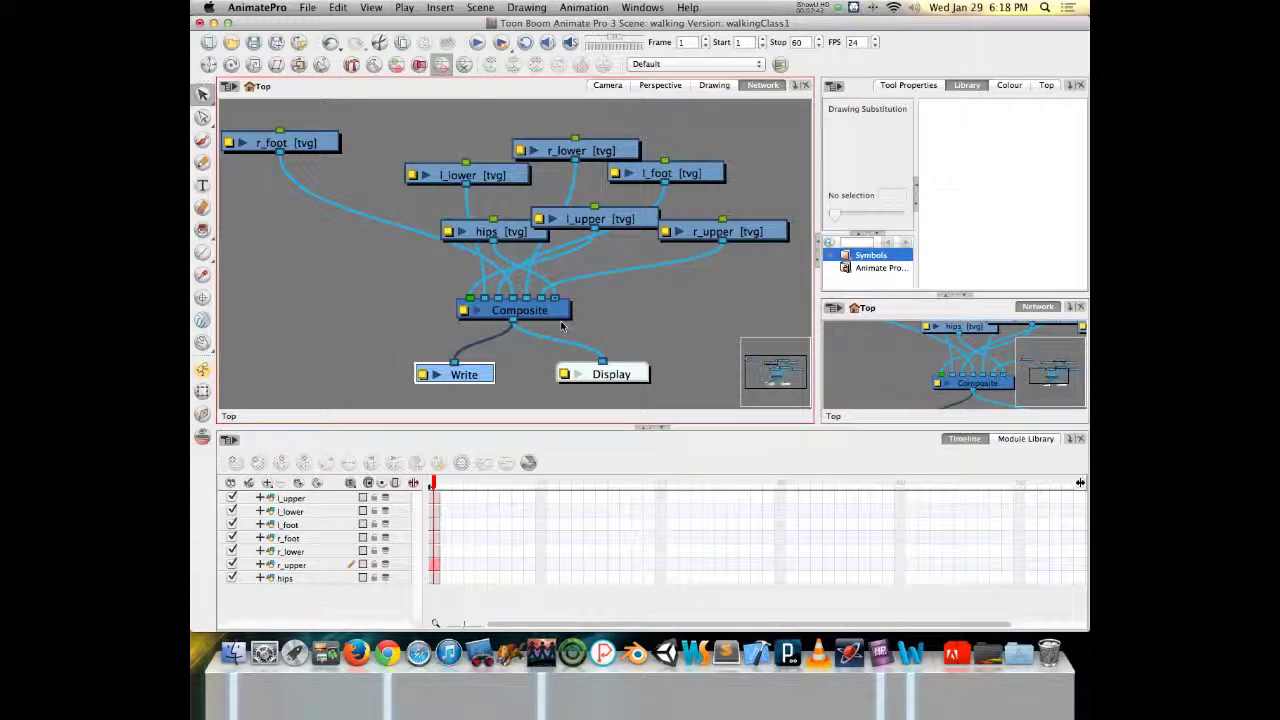
{"action": "left_click_drag", "start_coordinate": [545, 310], "coordinate": [558, 316]}
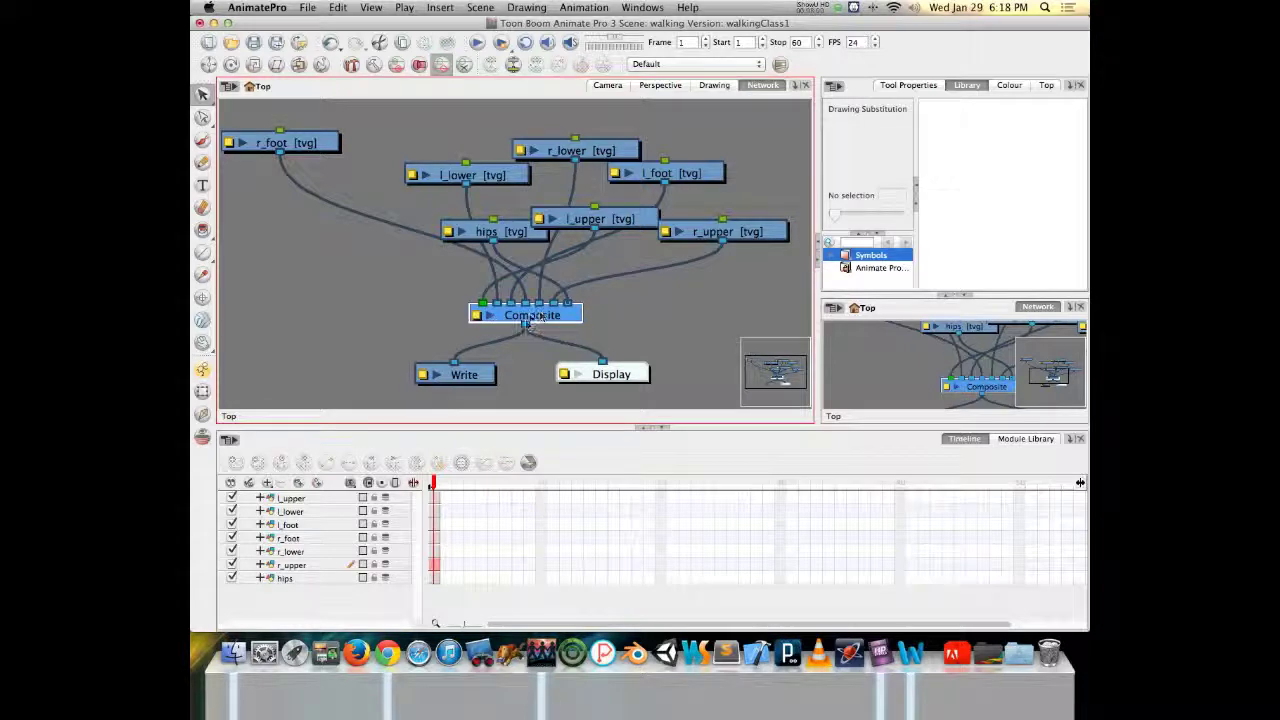
{"action": "left_click", "coordinate": [457, 375]}
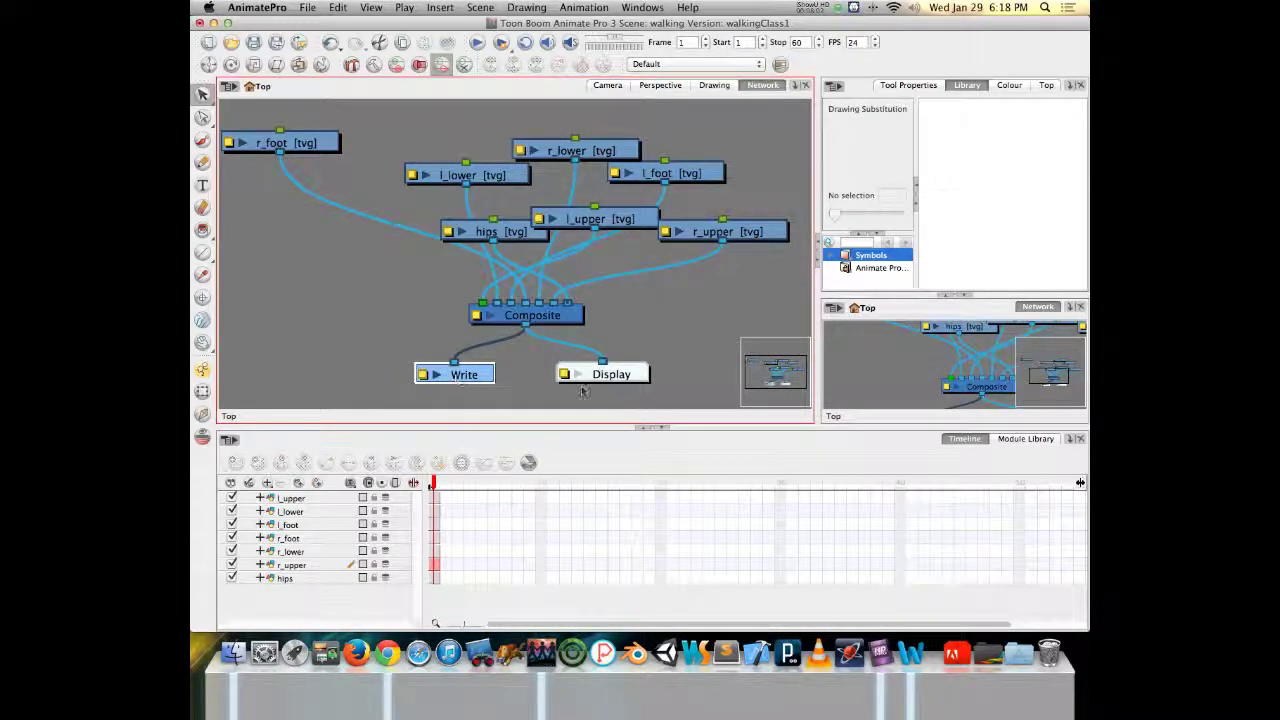
{"action": "mouse_move", "coordinate": [617, 374]}
{"action": "left_mouse_down"}
{"action": "mouse_move", "coordinate": [680, 326]}
{"action": "mouse_move", "coordinate": [688, 336]}
{"action": "mouse_move", "coordinate": [630, 371]}
{"action": "mouse_move", "coordinate": [618, 354]}
{"action": "mouse_move", "coordinate": [618, 366]}
{"action": "left_mouse_up"}
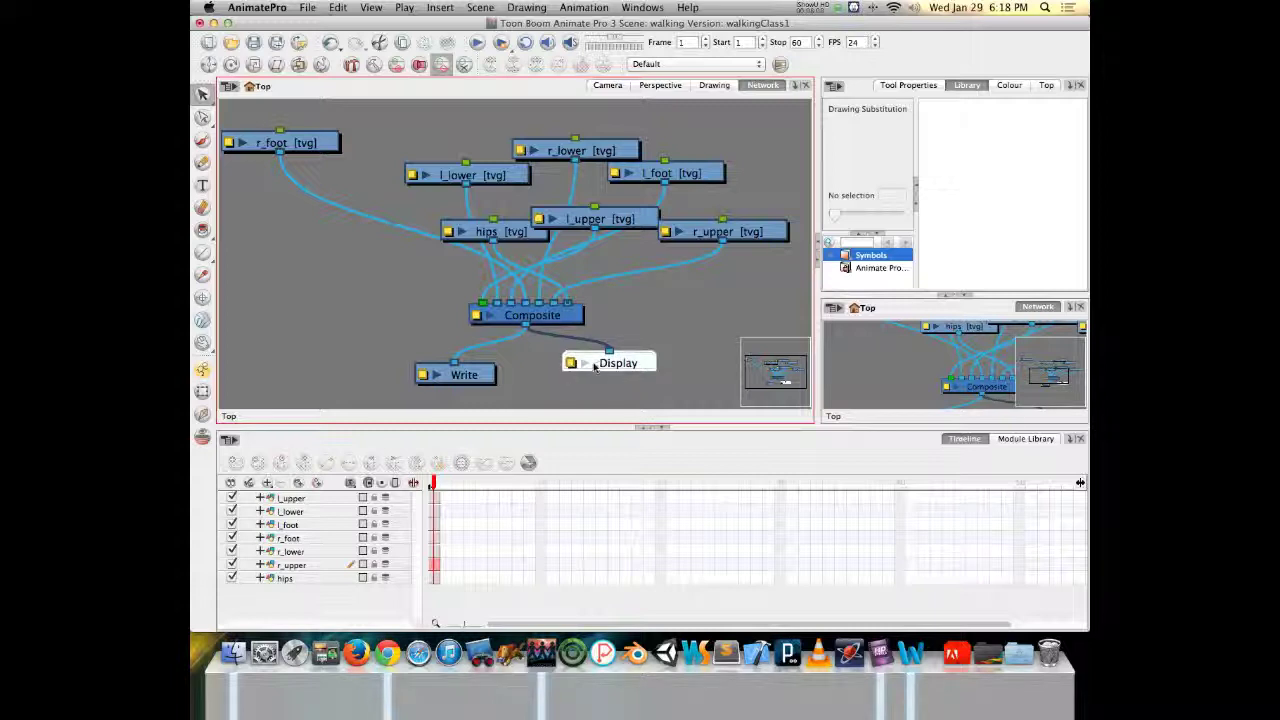
Disable the Display node in its layer properties and check the Camera view in render preview before returning to the normal preview.
{"action": "left_click", "coordinate": [584, 364]}
{"action": "left_click", "coordinate": [584, 364]}
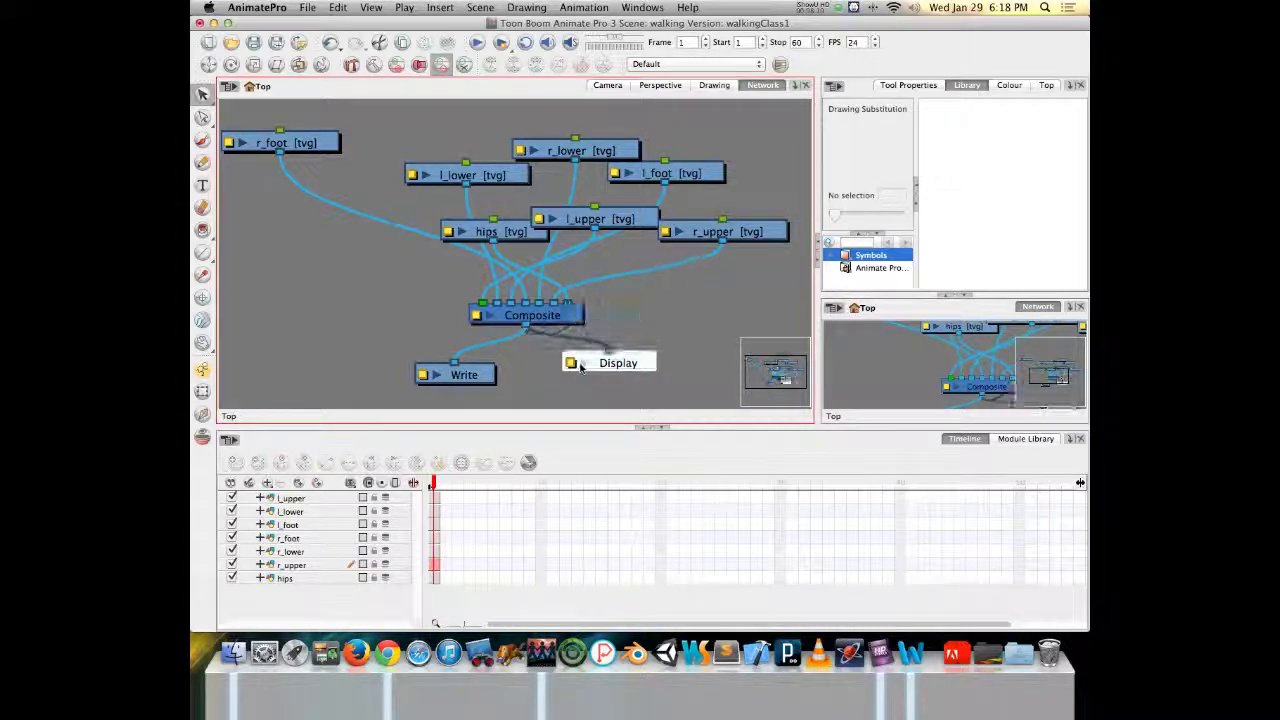
{"action": "double_click", "coordinate": [570, 362]}
{"action": "left_click", "coordinate": [567, 221]}
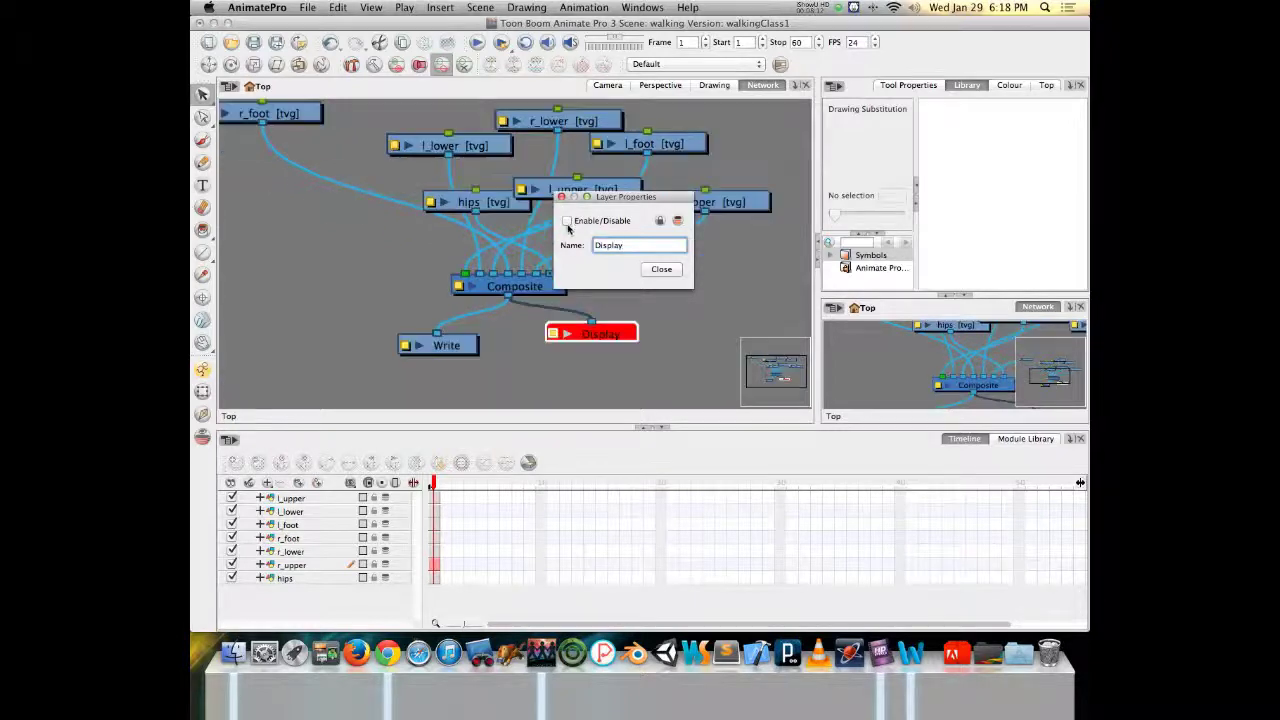
{"action": "left_click", "coordinate": [603, 85]}
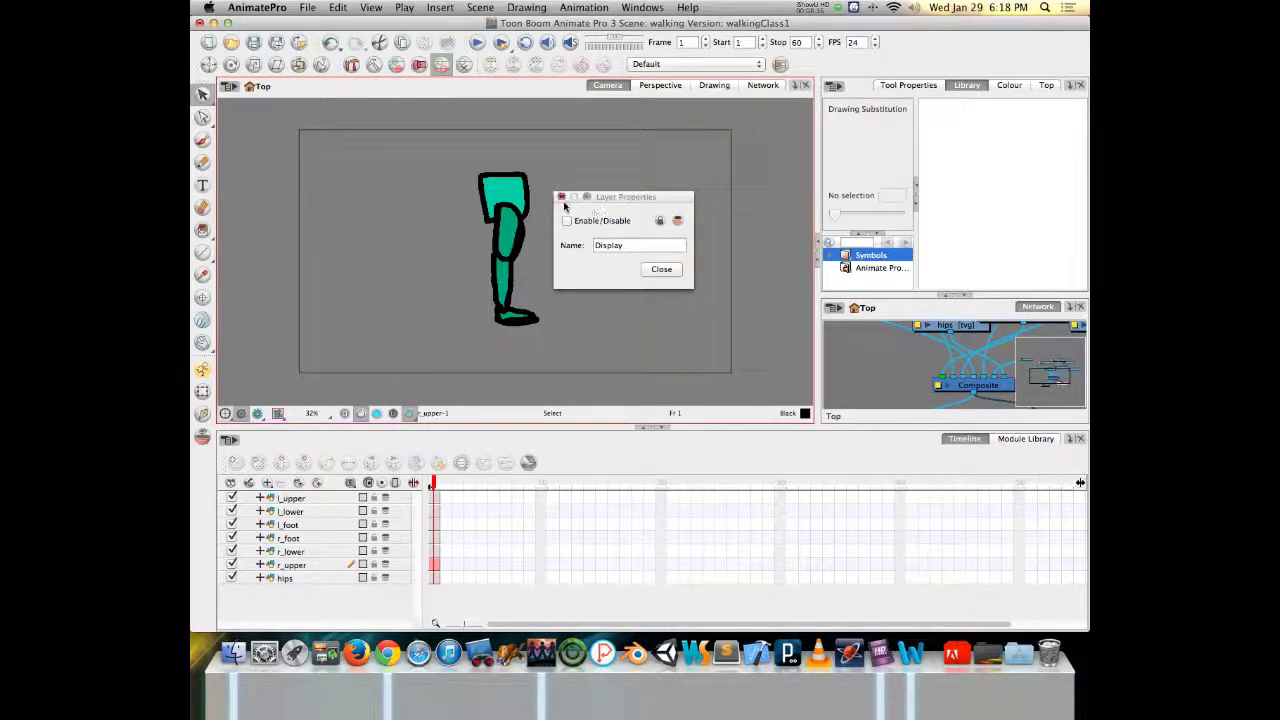
{"action": "left_click", "coordinate": [260, 415]}
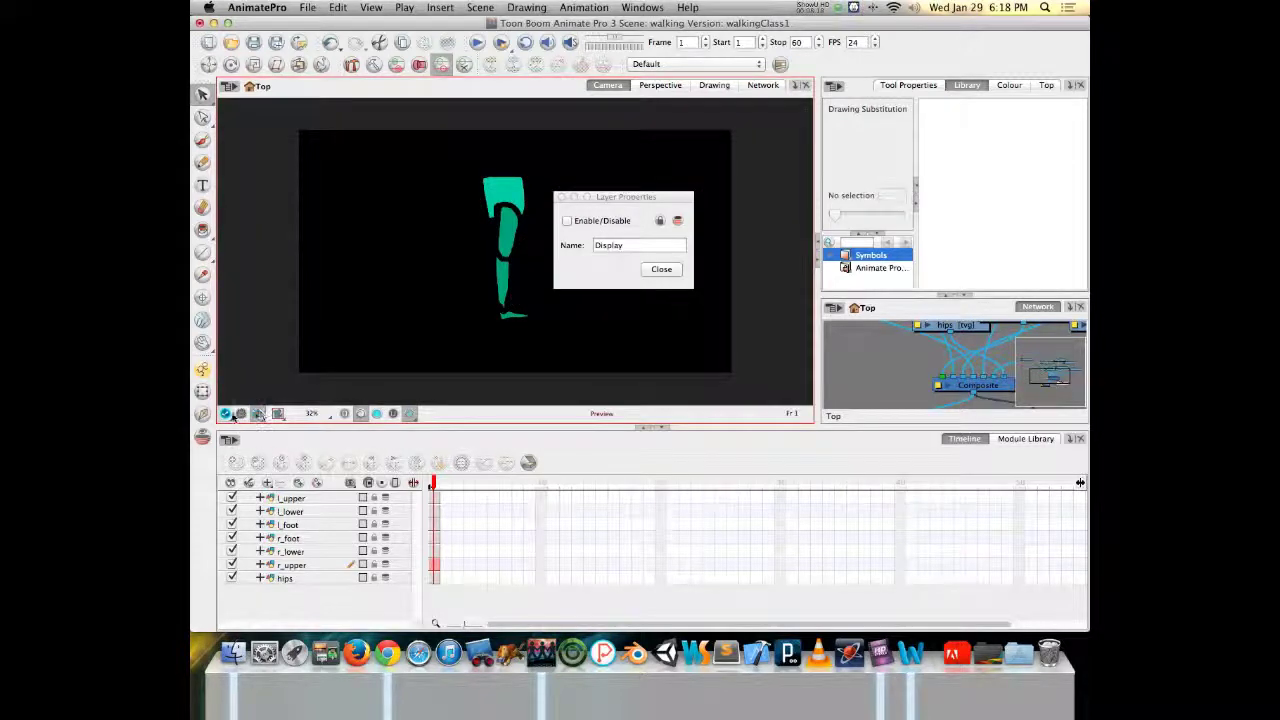
{"action": "left_click", "coordinate": [227, 415]}
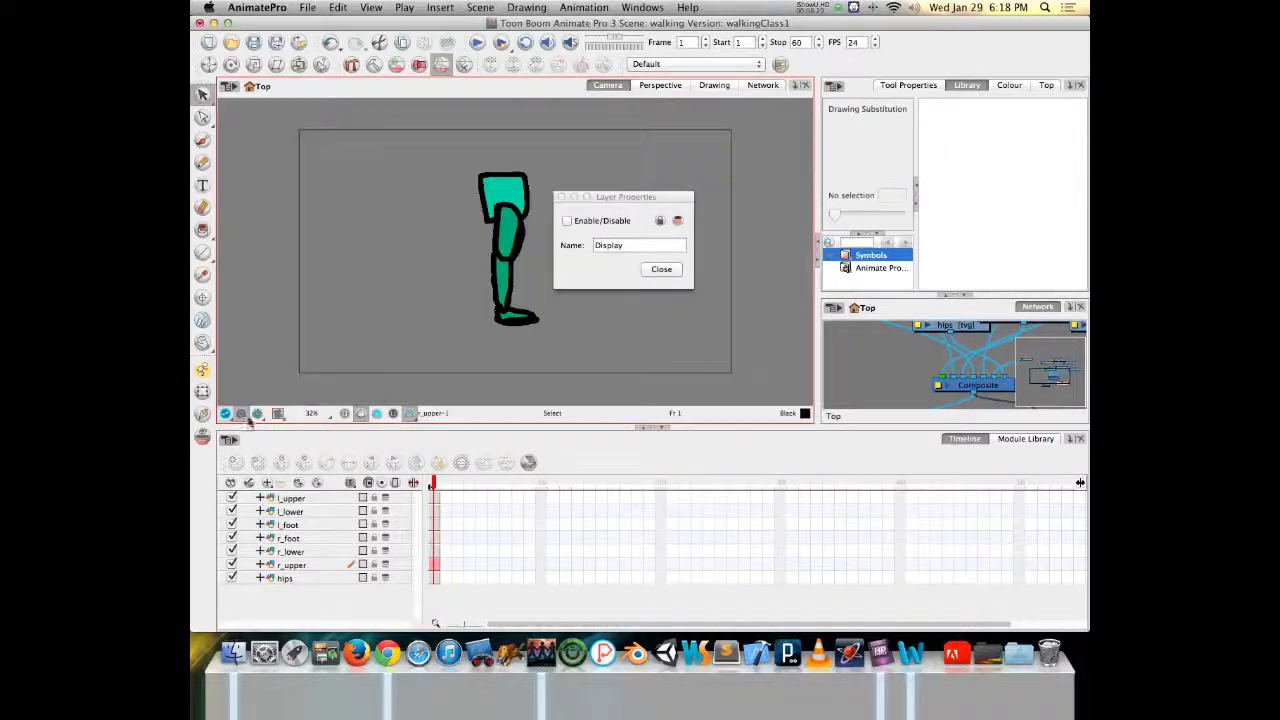
Re-enable the Display node in its layer properties, and close them after checking the node again in the Network view.
{"action": "left_click", "coordinate": [568, 221]}
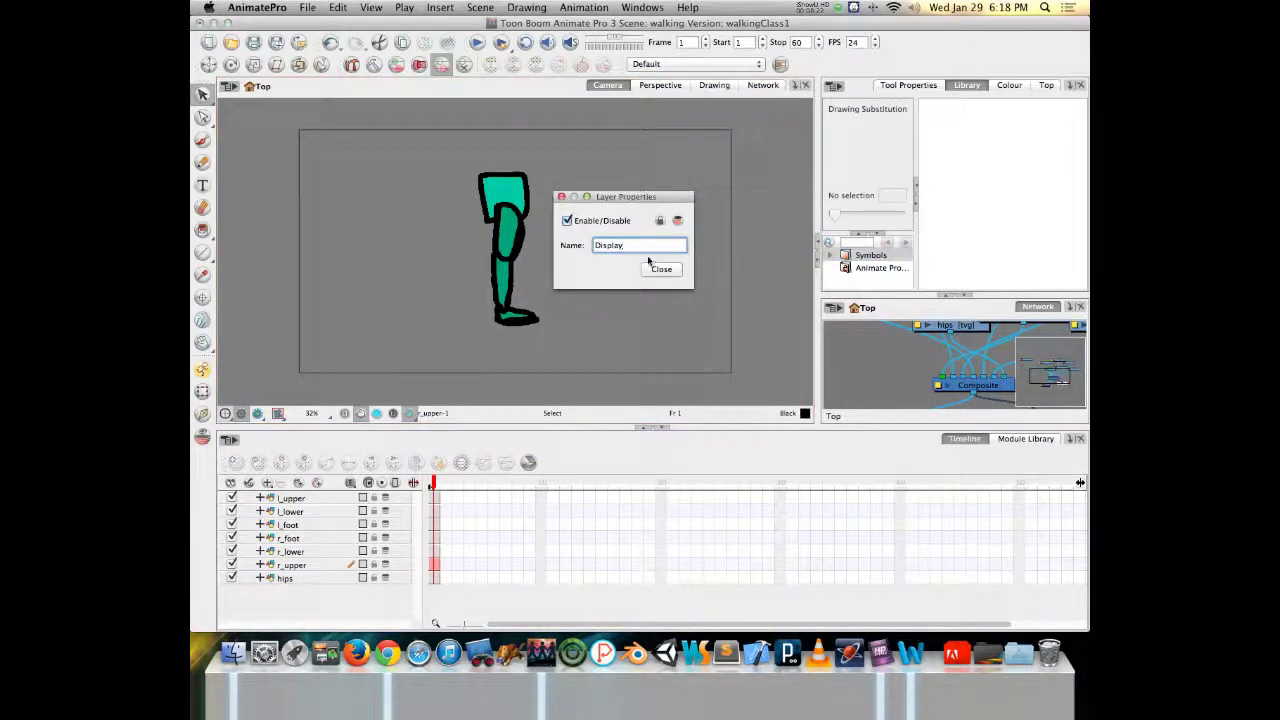
{"action": "left_click", "coordinate": [659, 270]}
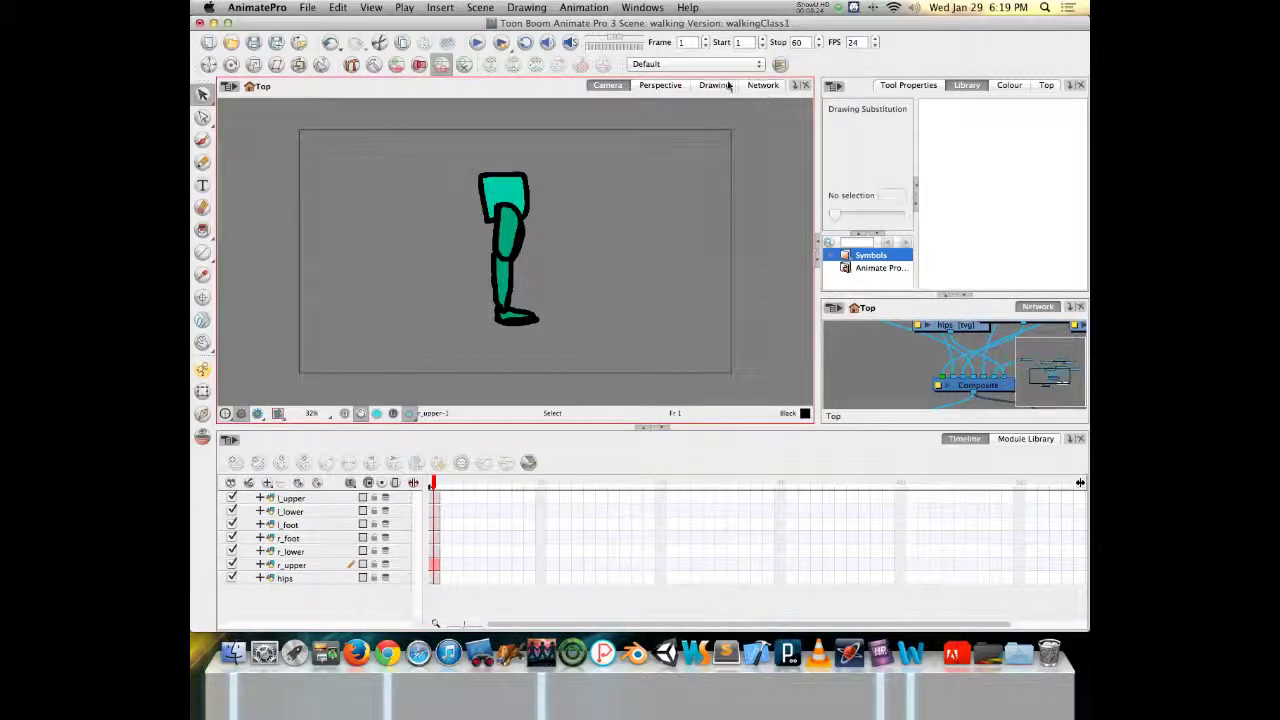
{"action": "left_click", "coordinate": [762, 85]}
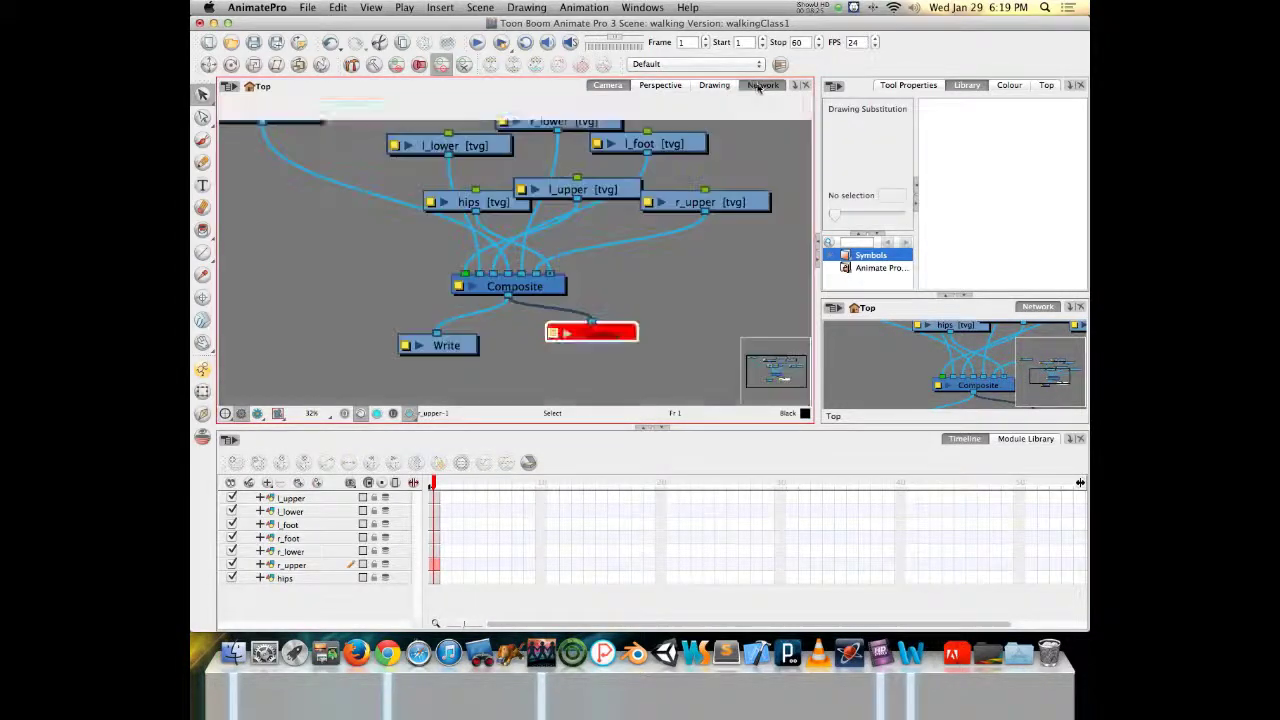
{"action": "double_click", "coordinate": [553, 335]}
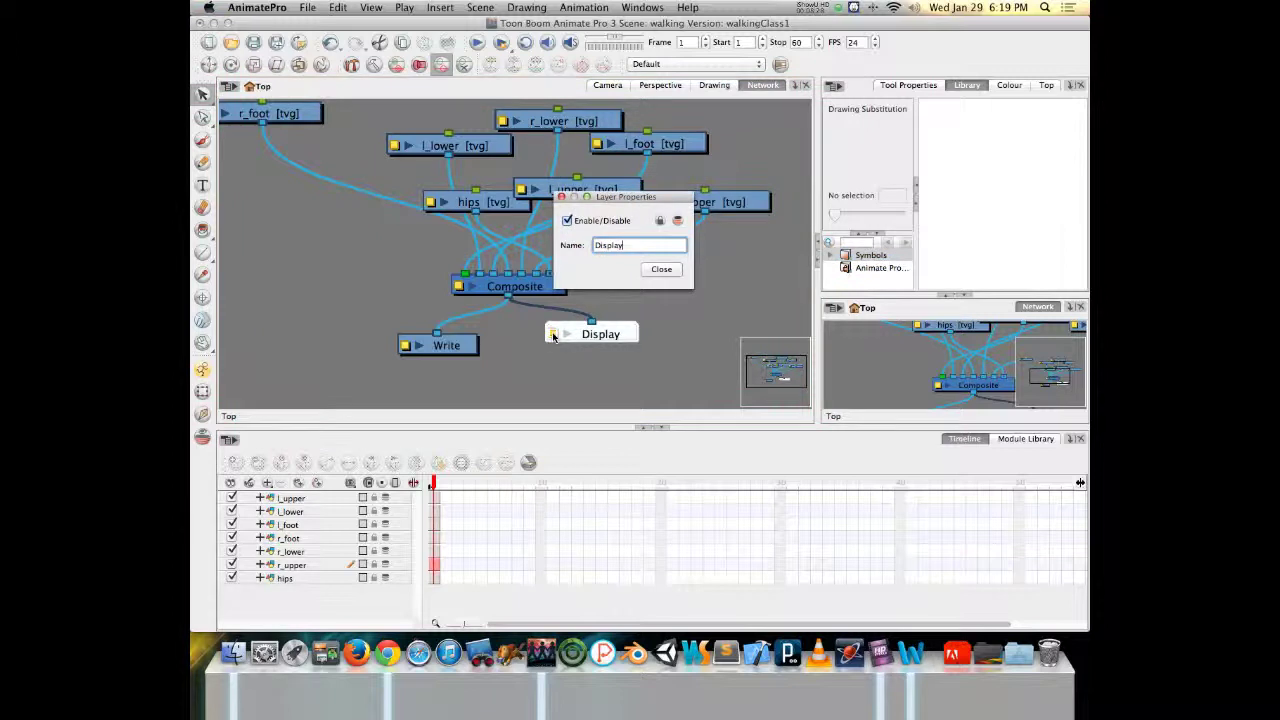
{"action": "left_click_drag", "start_coordinate": [598, 196], "coordinate": [669, 253]}
{"action": "left_click", "coordinate": [637, 247]}
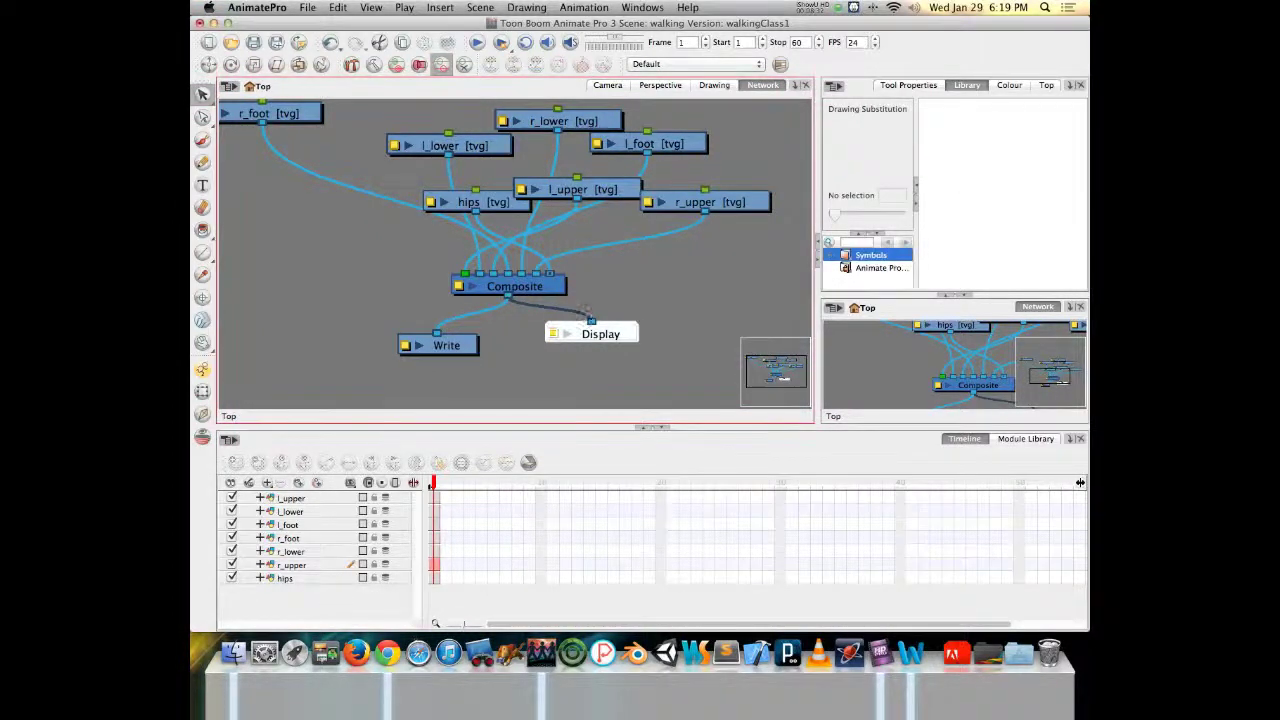
Set Display beside Write under the Composite, moving hips and r_upper to its right and l_upper, l_lower and r_foot to its left.
{"action": "left_click_drag", "start_coordinate": [598, 337], "coordinate": [563, 349]}
{"action": "left_click_drag", "start_coordinate": [556, 288], "coordinate": [552, 302]}
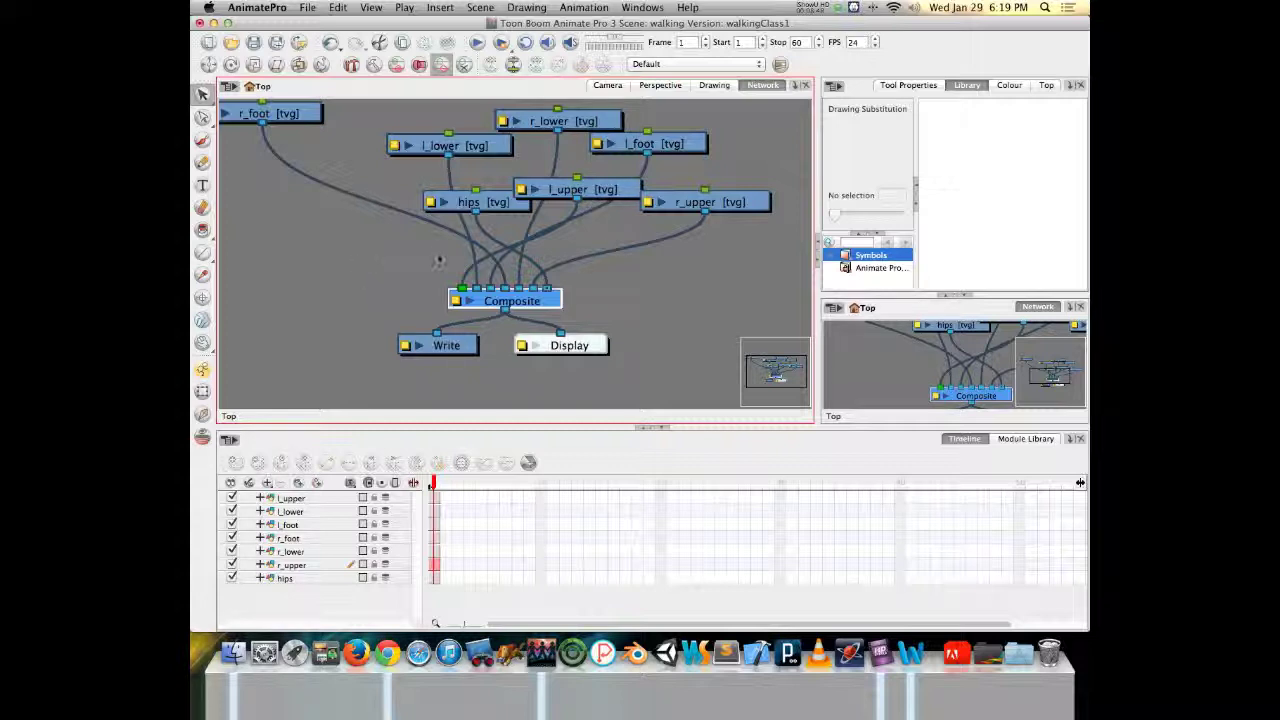
{"action": "left_click_drag", "start_coordinate": [464, 205], "coordinate": [704, 261]}
{"action": "left_click_drag", "start_coordinate": [686, 207], "coordinate": [651, 237]}
{"action": "left_click_drag", "start_coordinate": [603, 200], "coordinate": [325, 241]}
{"action": "left_click_drag", "start_coordinate": [453, 150], "coordinate": [345, 187]}
{"action": "left_click_drag", "start_coordinate": [298, 113], "coordinate": [460, 144]}
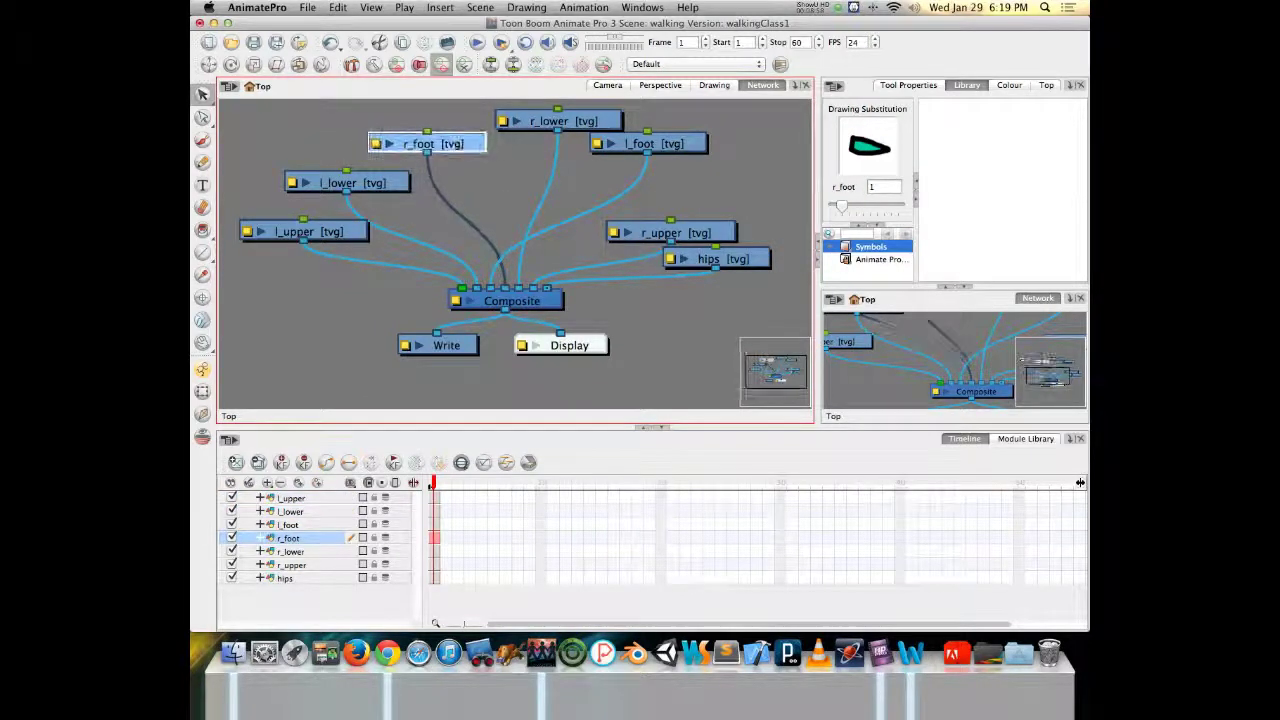
Fan the l_foot, r_foot, r_lower, r_upper and hips nodes around the Composite in layer order so their cables do not cross.
{"action": "left_click_drag", "start_coordinate": [546, 129], "coordinate": [580, 142]}
{"action": "left_click_drag", "start_coordinate": [495, 188], "coordinate": [425, 144]}
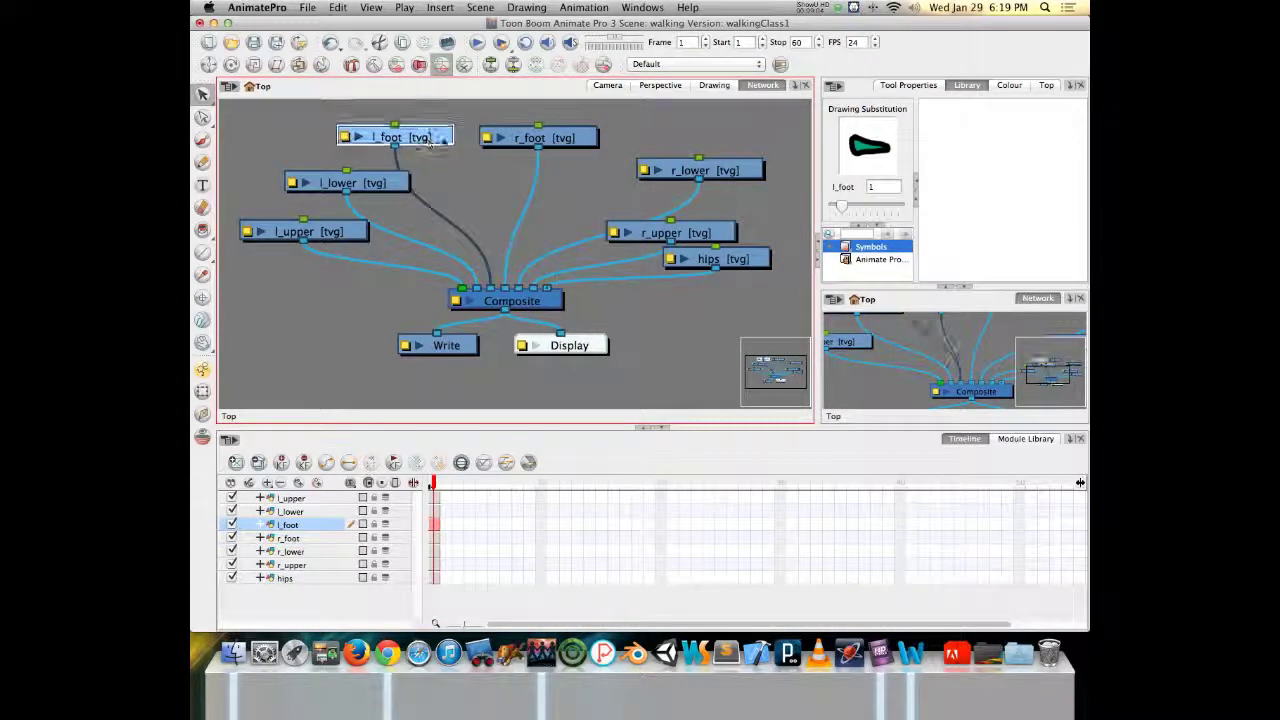
{"action": "left_click_drag", "start_coordinate": [552, 144], "coordinate": [535, 135]}
{"action": "left_click_drag", "start_coordinate": [690, 171], "coordinate": [535, 172]}
{"action": "left_click_drag", "start_coordinate": [647, 235], "coordinate": [572, 220]}
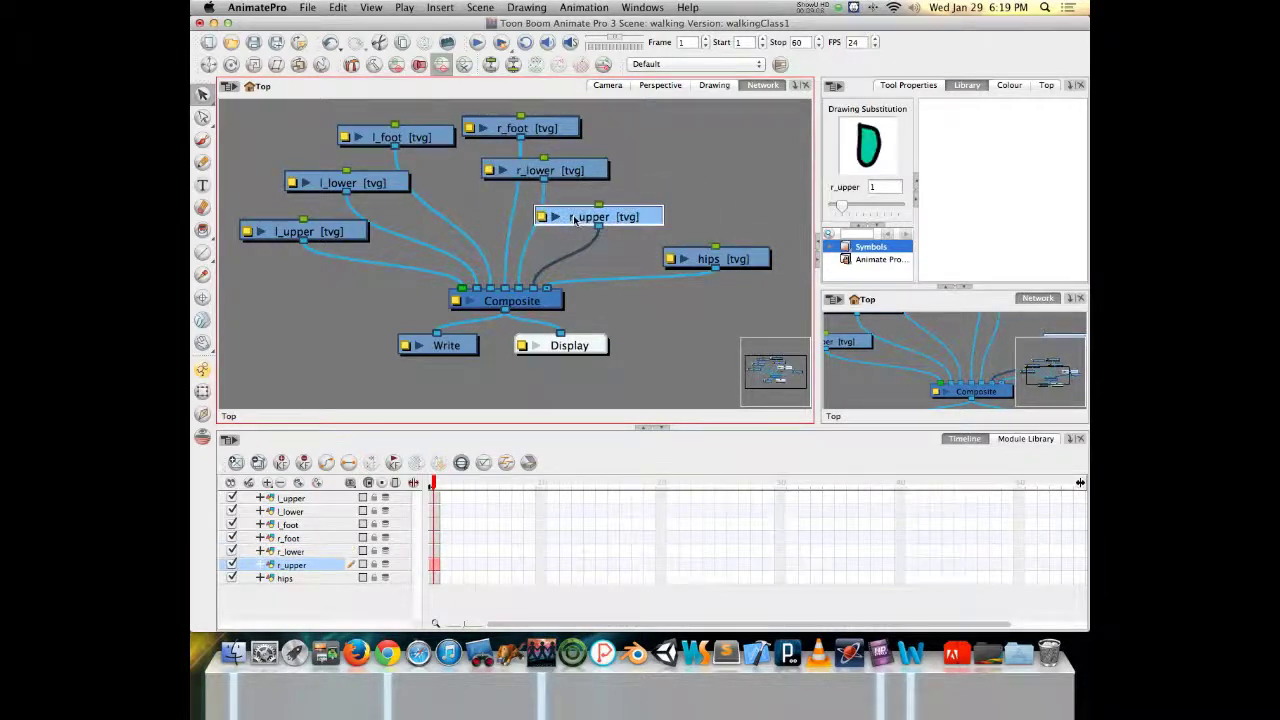
{"action": "left_click_drag", "start_coordinate": [722, 259], "coordinate": [647, 261]}
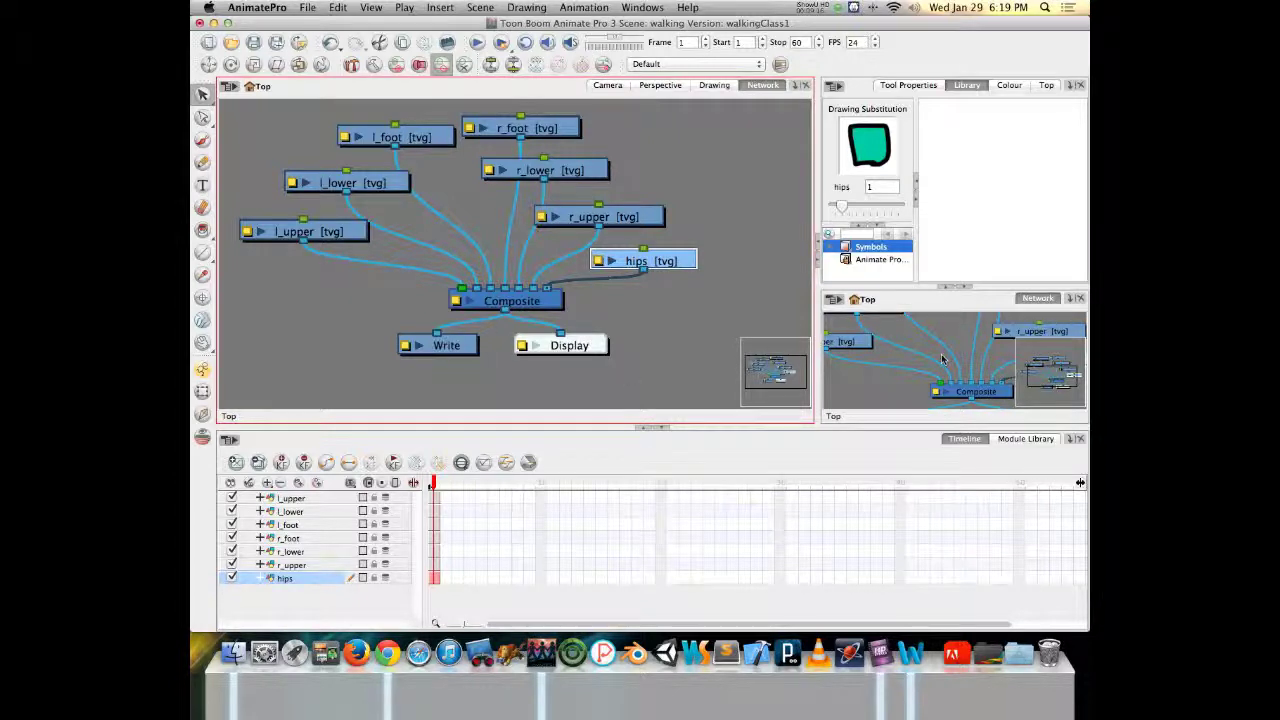
Show the Network View toolbar in the smaller Network view.
{"action": "left_click", "coordinate": [1042, 385]}
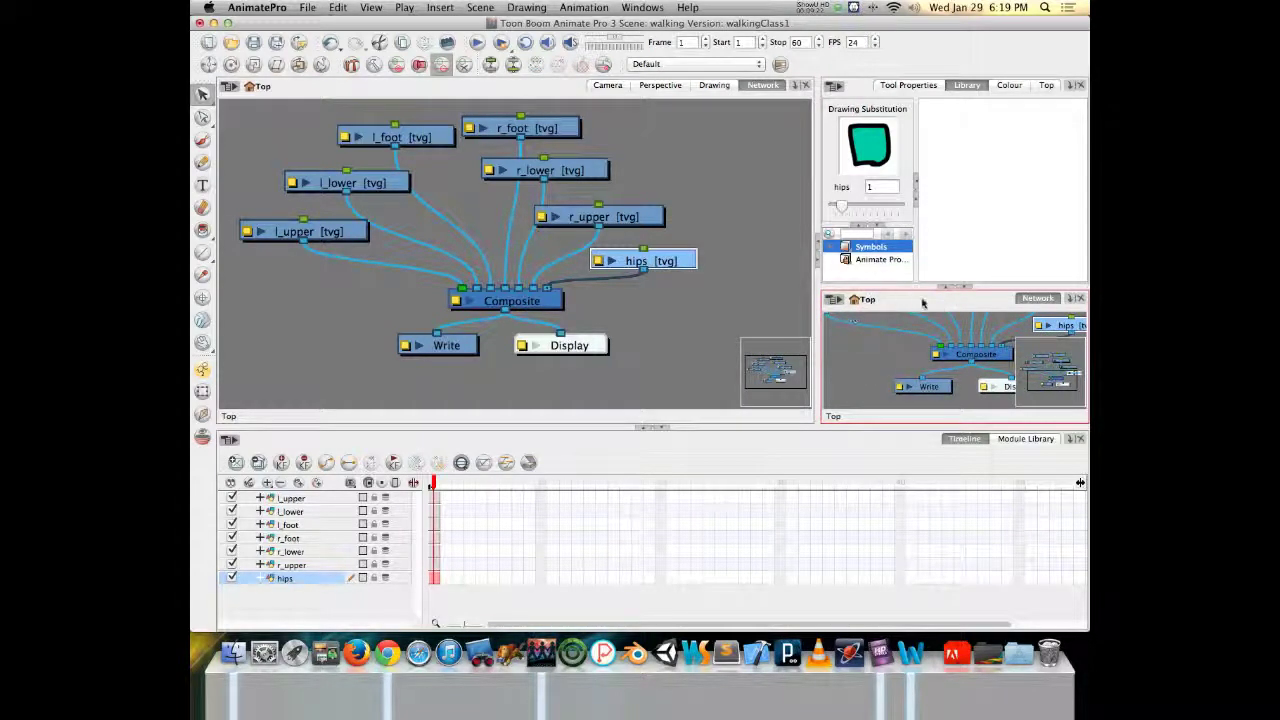
{"action": "left_click", "coordinate": [644, 7]}
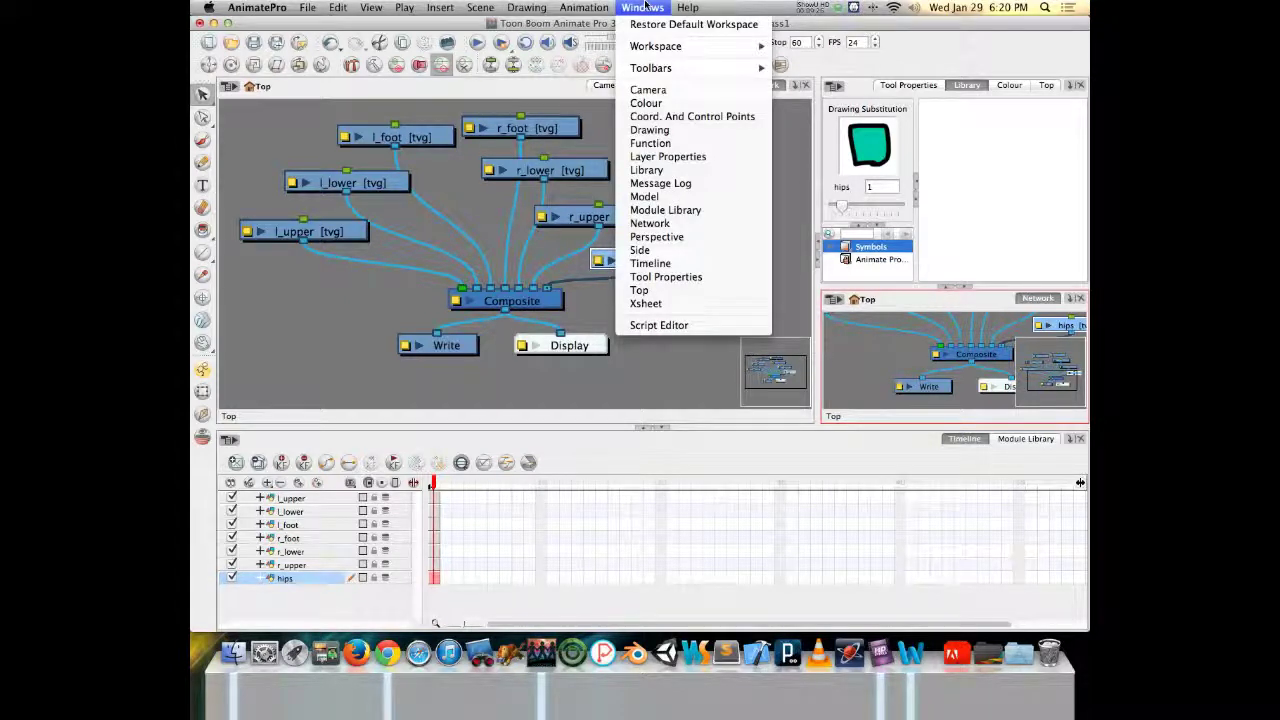
{"action": "mouse_move", "coordinate": [648, 68]}
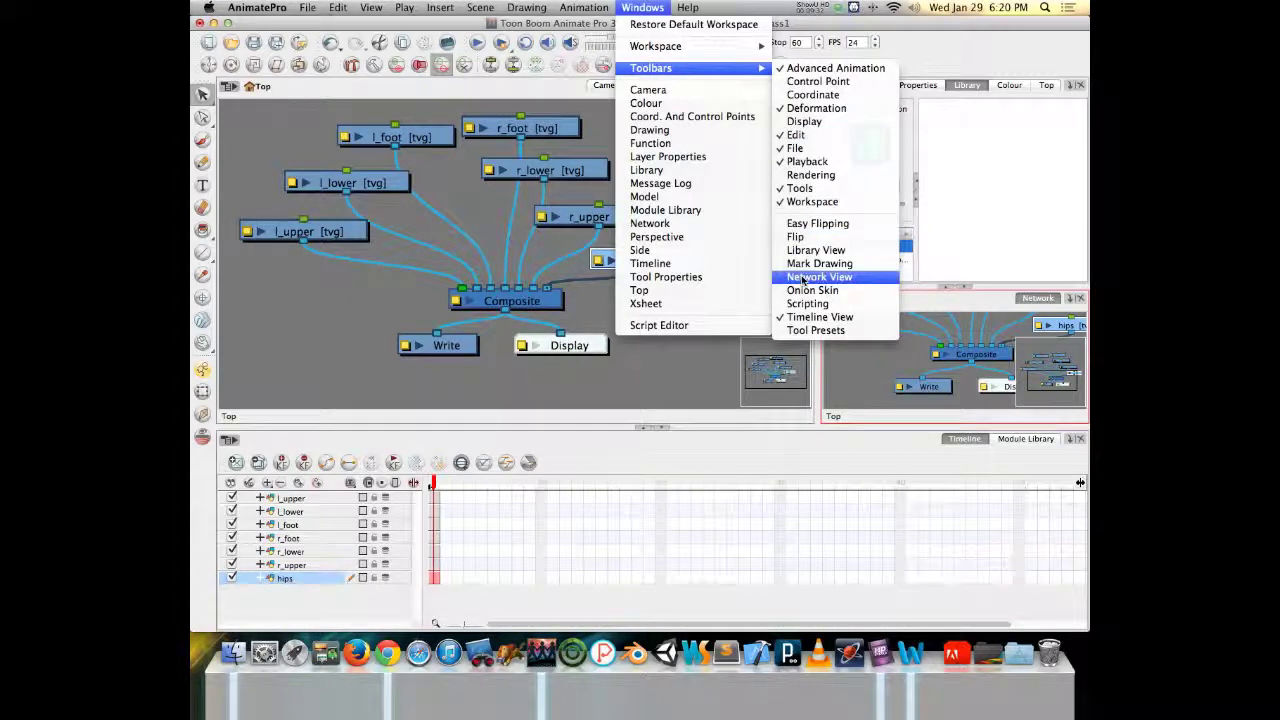
{"action": "left_click", "coordinate": [850, 278]}
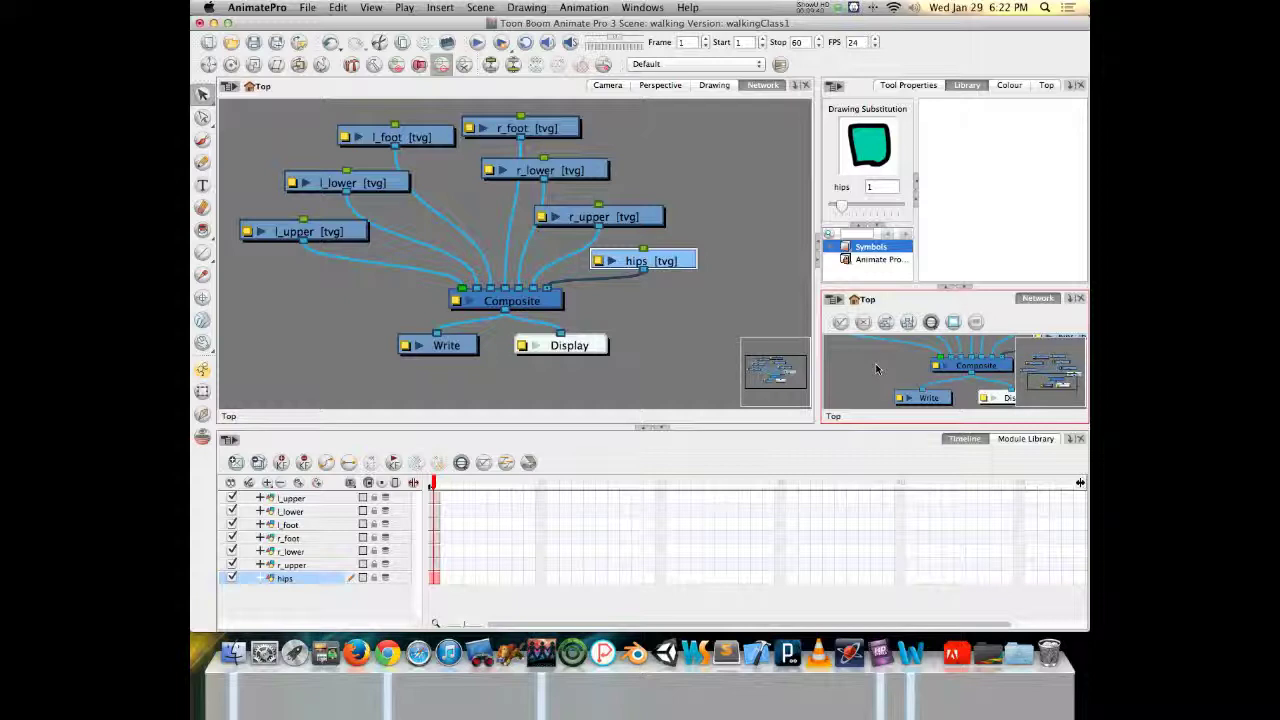
Order the network from the Display node with 25% X overlap, layer spacing 60 and vertical spacing 5.
{"action": "left_click", "coordinate": [1005, 398]}
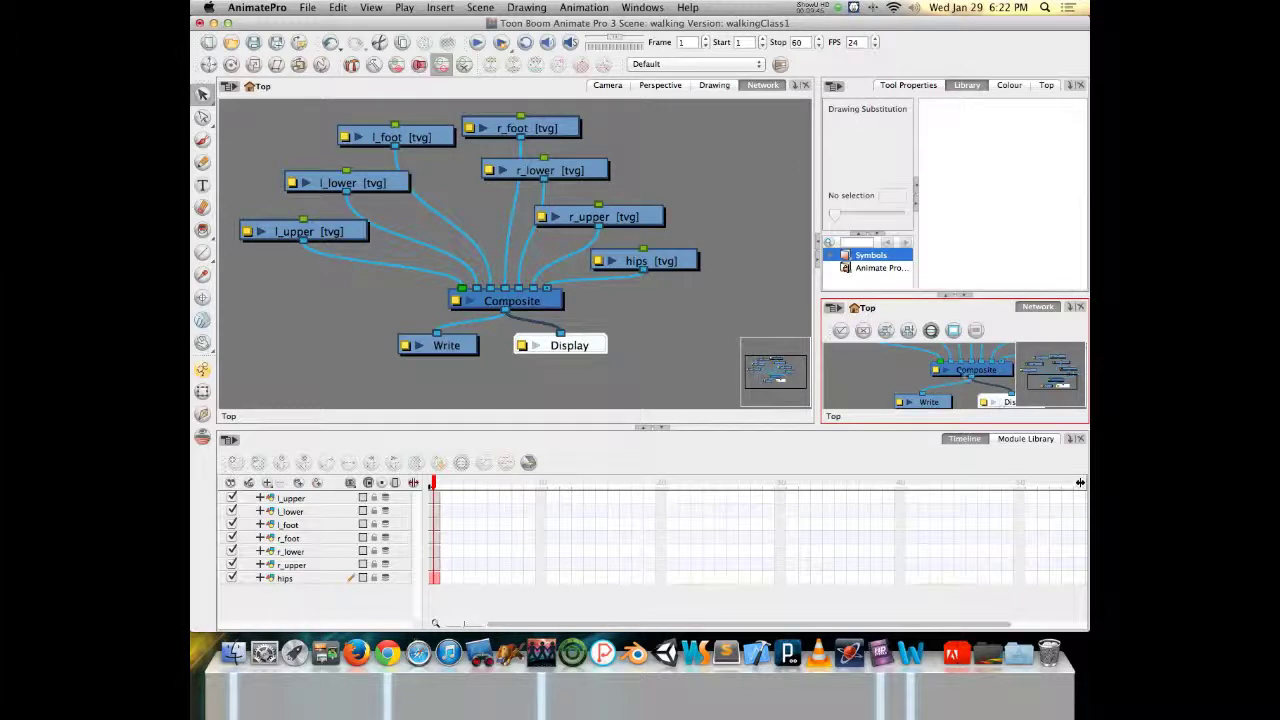
{"action": "left_click", "coordinate": [886, 331]}
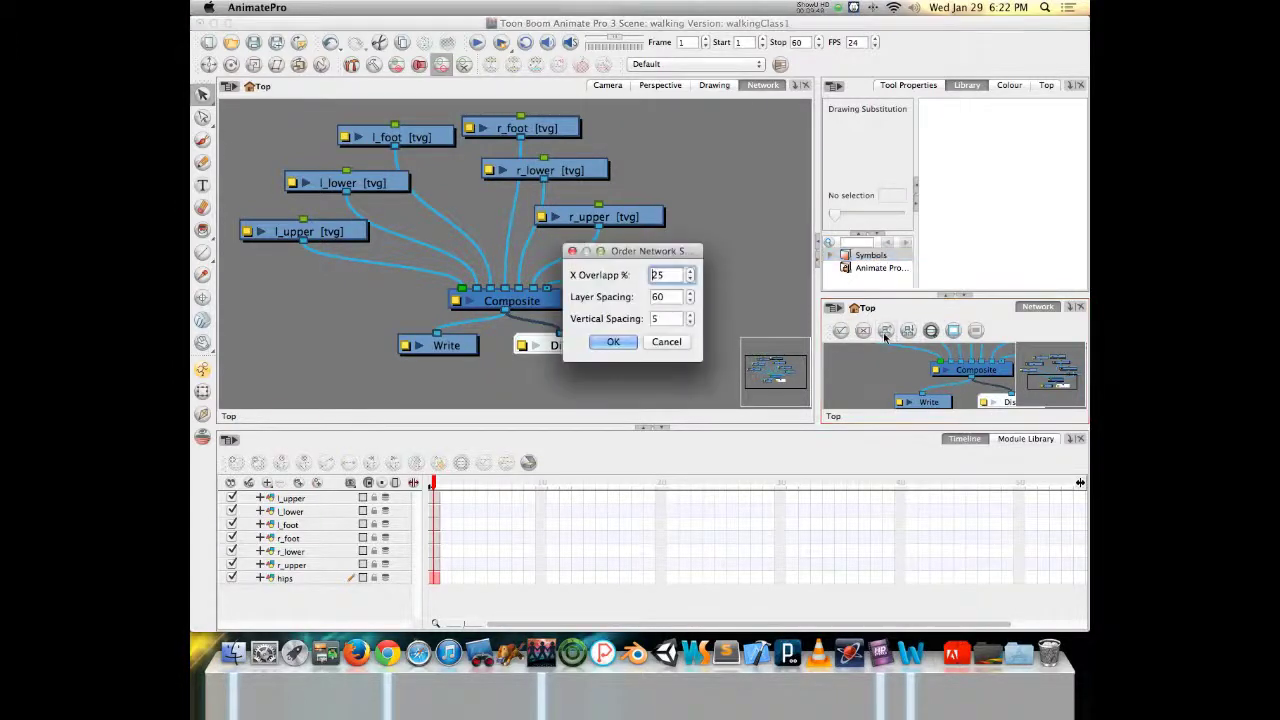
{"action": "left_click", "coordinate": [613, 343]}
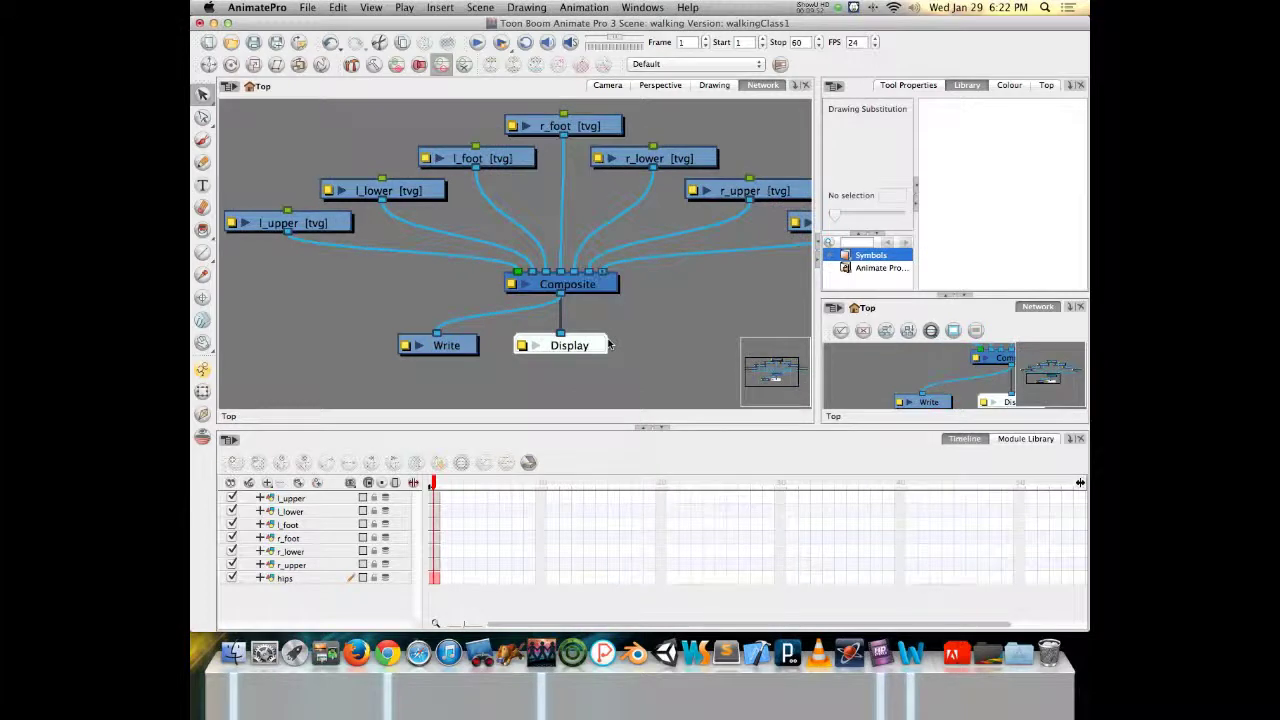
{"action": "scroll", "coordinate": [612, 303], "scroll_direction": "down", "scroll_amount": 3}
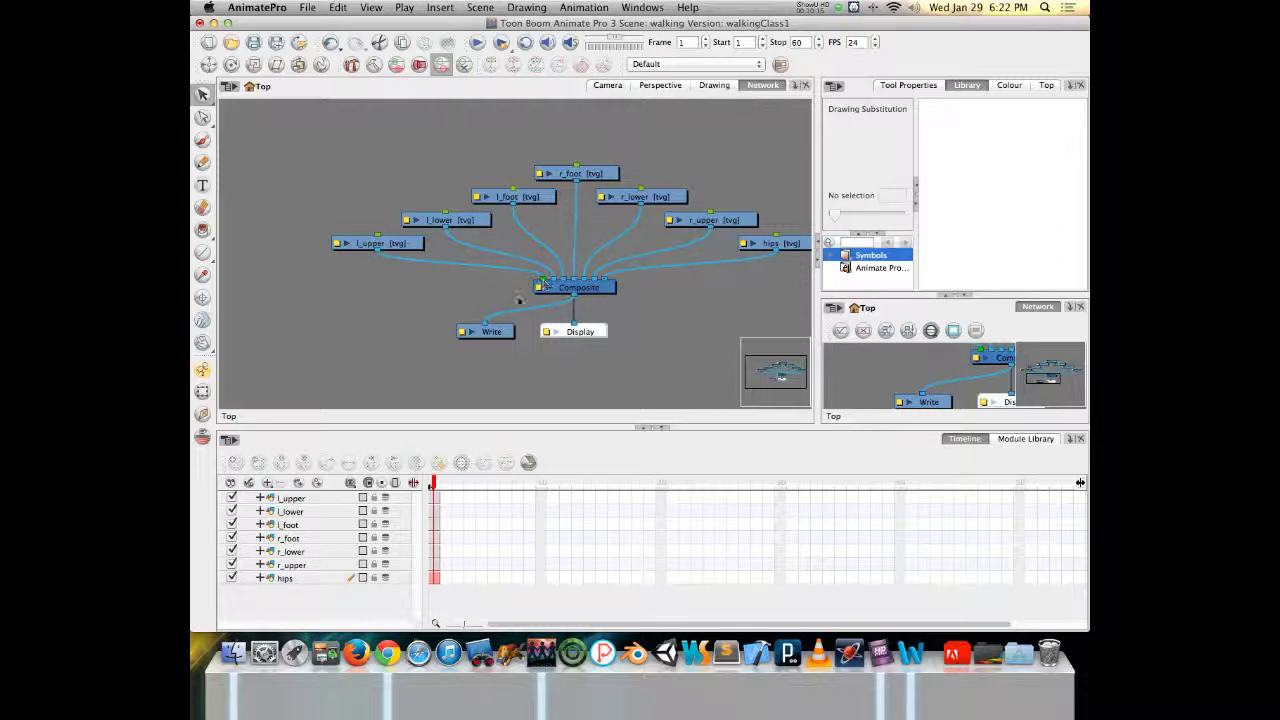
Collapse the Library area to enlarge the smaller Network view, and show the Camera view beside it.
{"action": "left_click", "coordinate": [947, 294]}
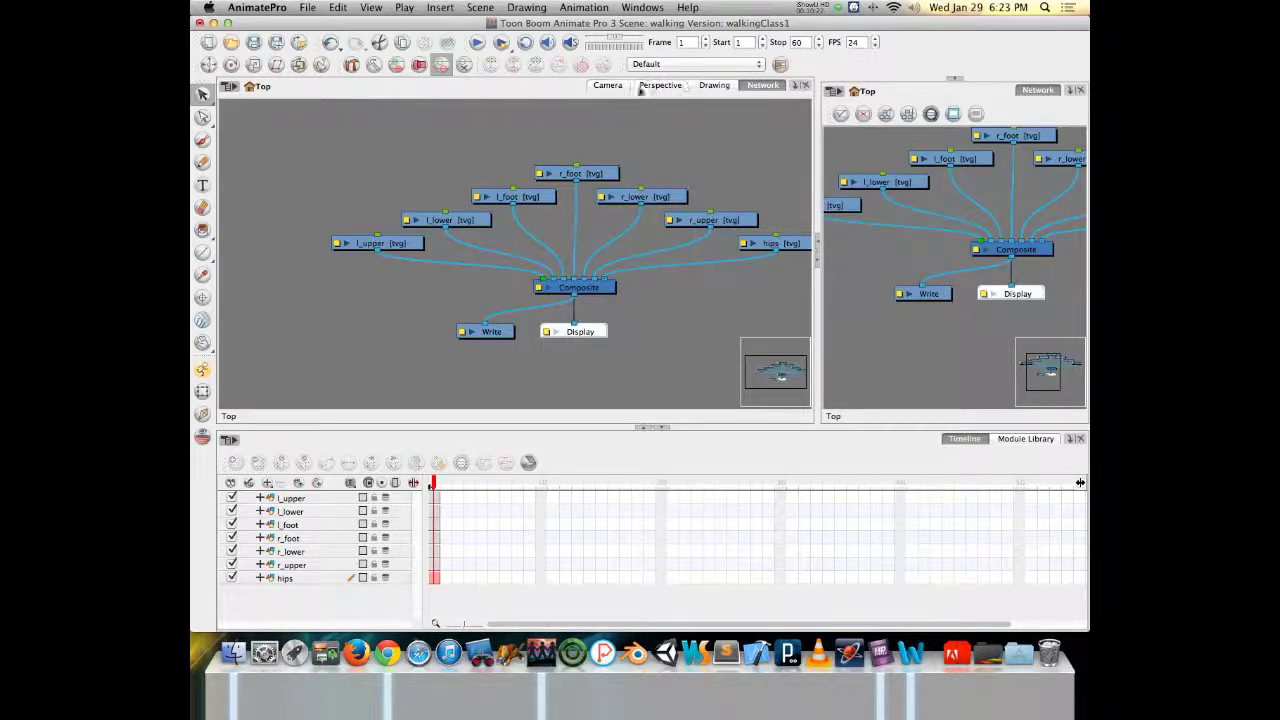
{"action": "left_click", "coordinate": [607, 85]}
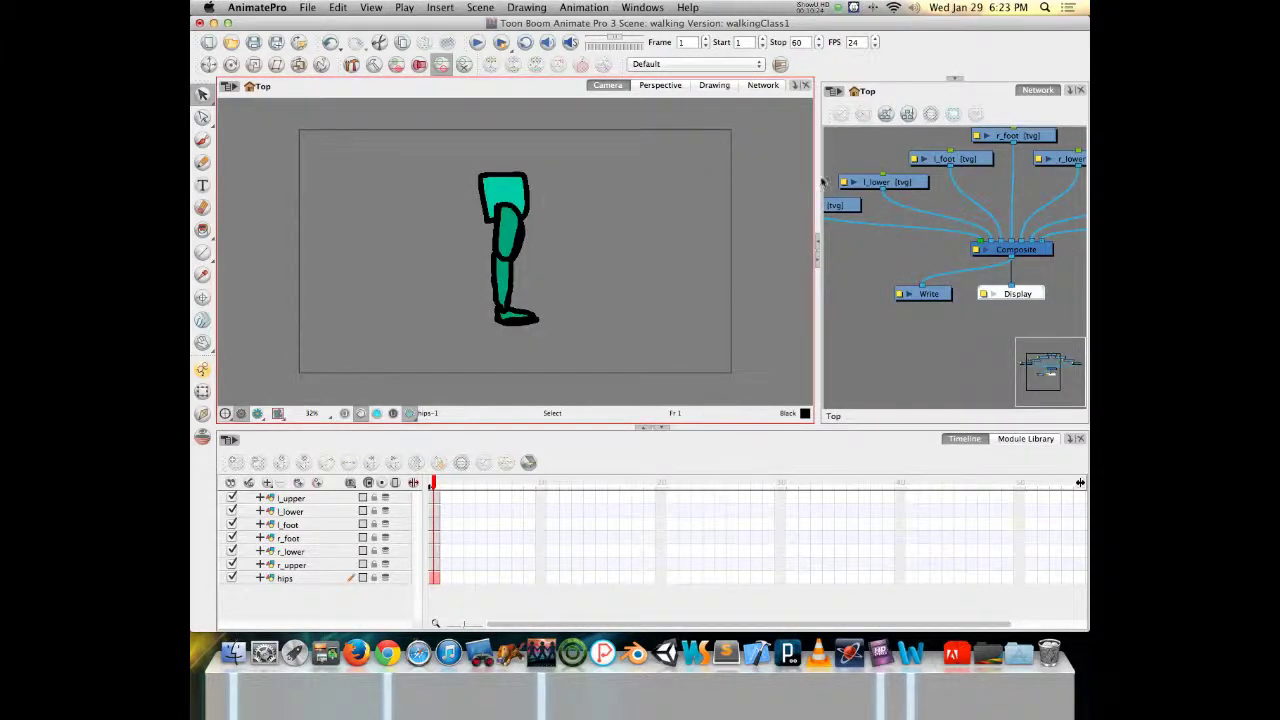
{"action": "scroll", "coordinate": [1012, 253], "scroll_direction": "up", "scroll_amount": 2}
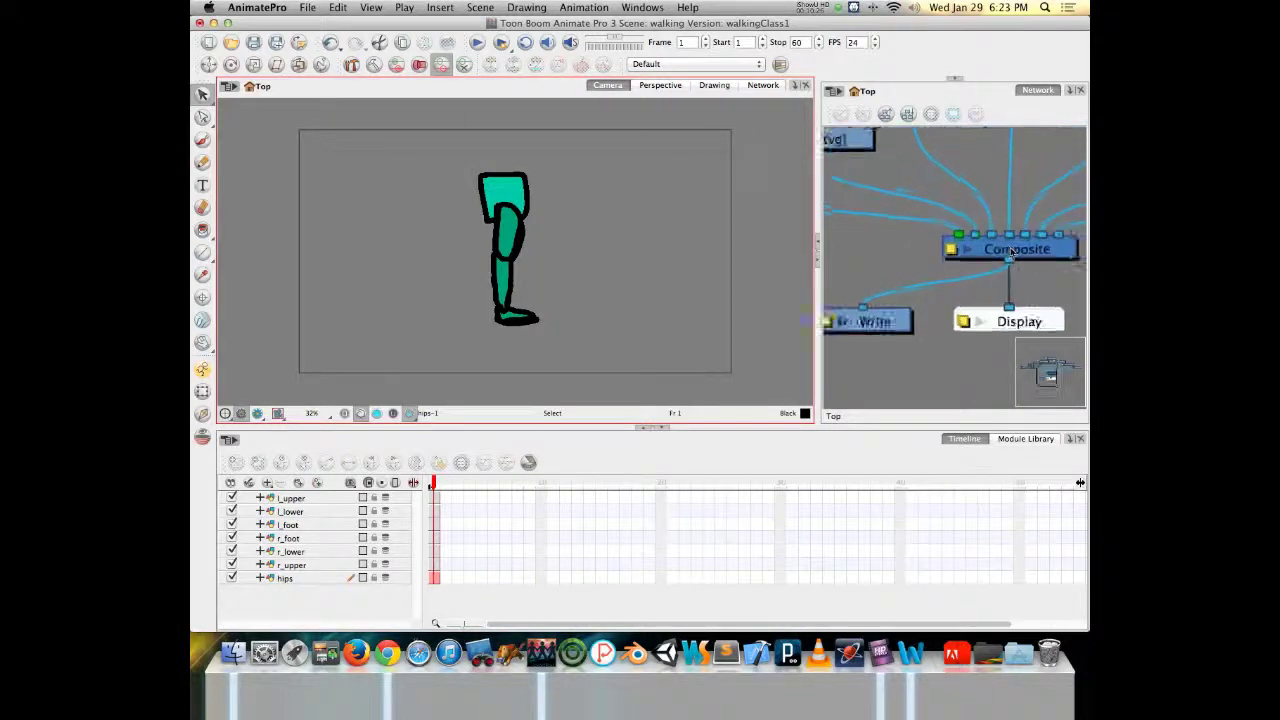
Move the hips node above r_foot and reconnect its cable to the Composite input between l_foot and r_foot.
{"action": "scroll", "coordinate": [1012, 253], "scroll_direction": "down", "scroll_amount": 4}
{"action": "left_click", "coordinate": [1017, 250]}
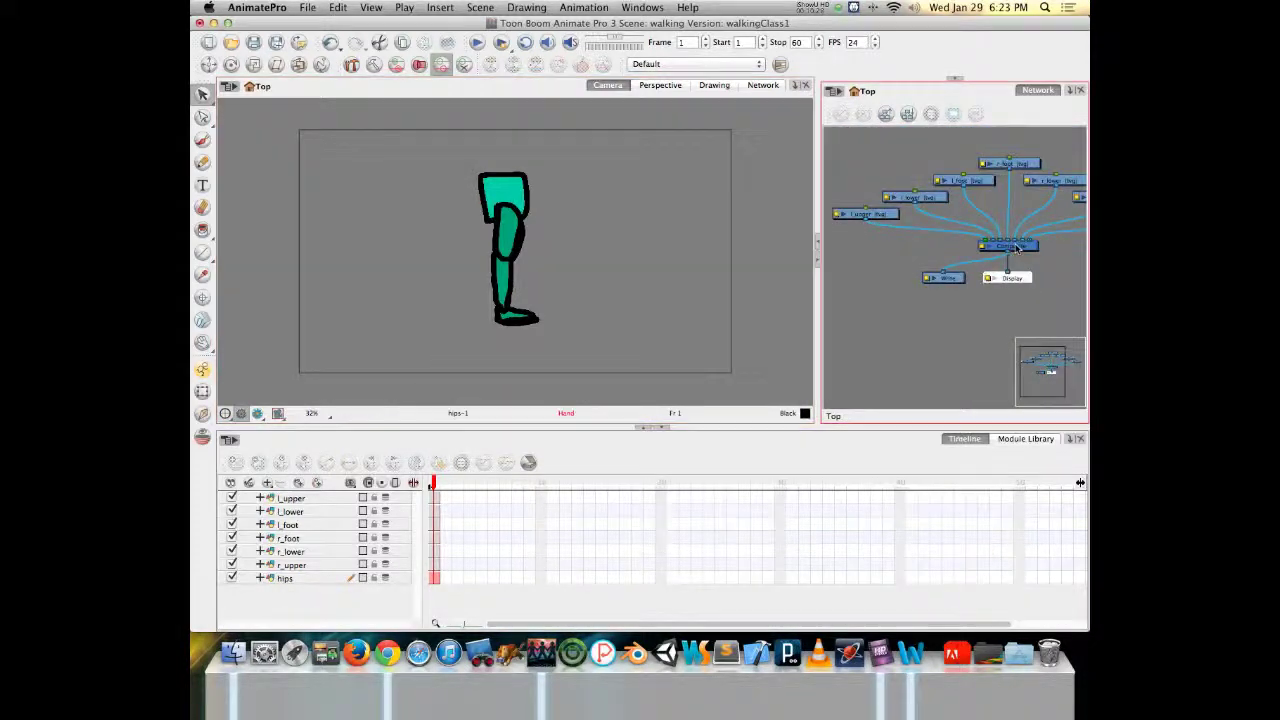
{"action": "left_click_drag", "start_coordinate": [1017, 250], "coordinate": [937, 265]}
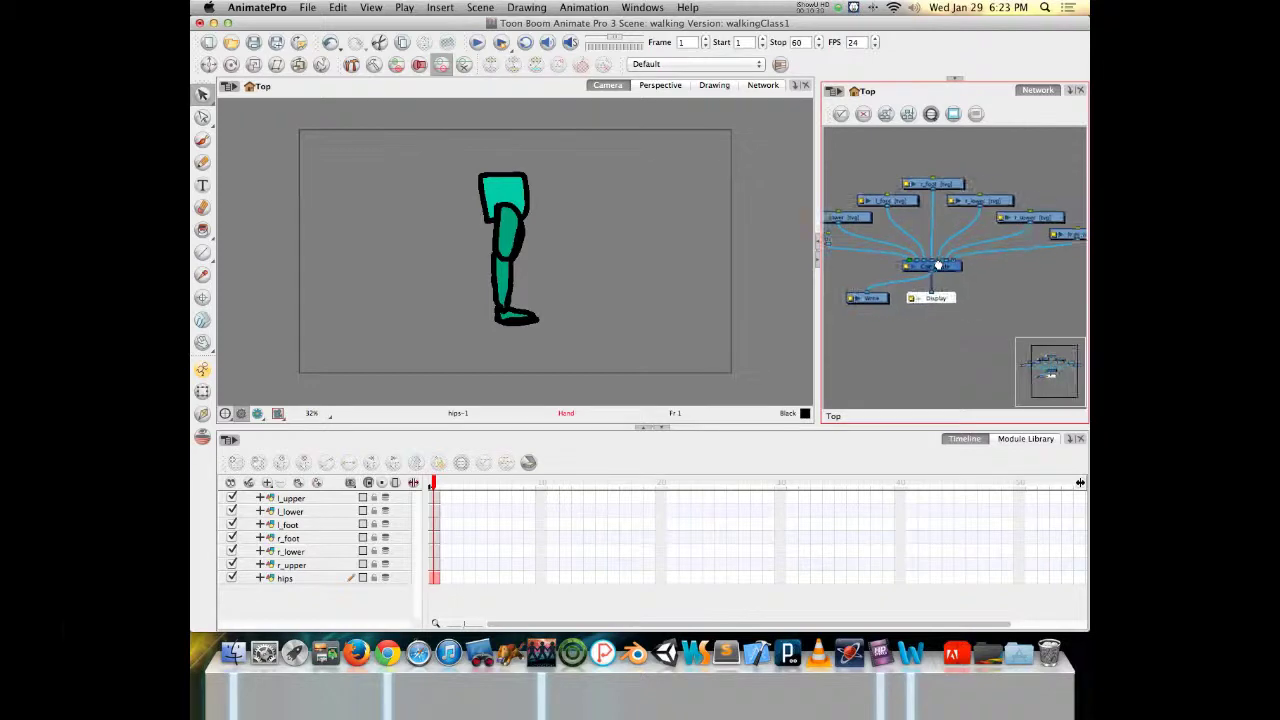
{"action": "left_click_drag", "start_coordinate": [1068, 238], "coordinate": [935, 156]}
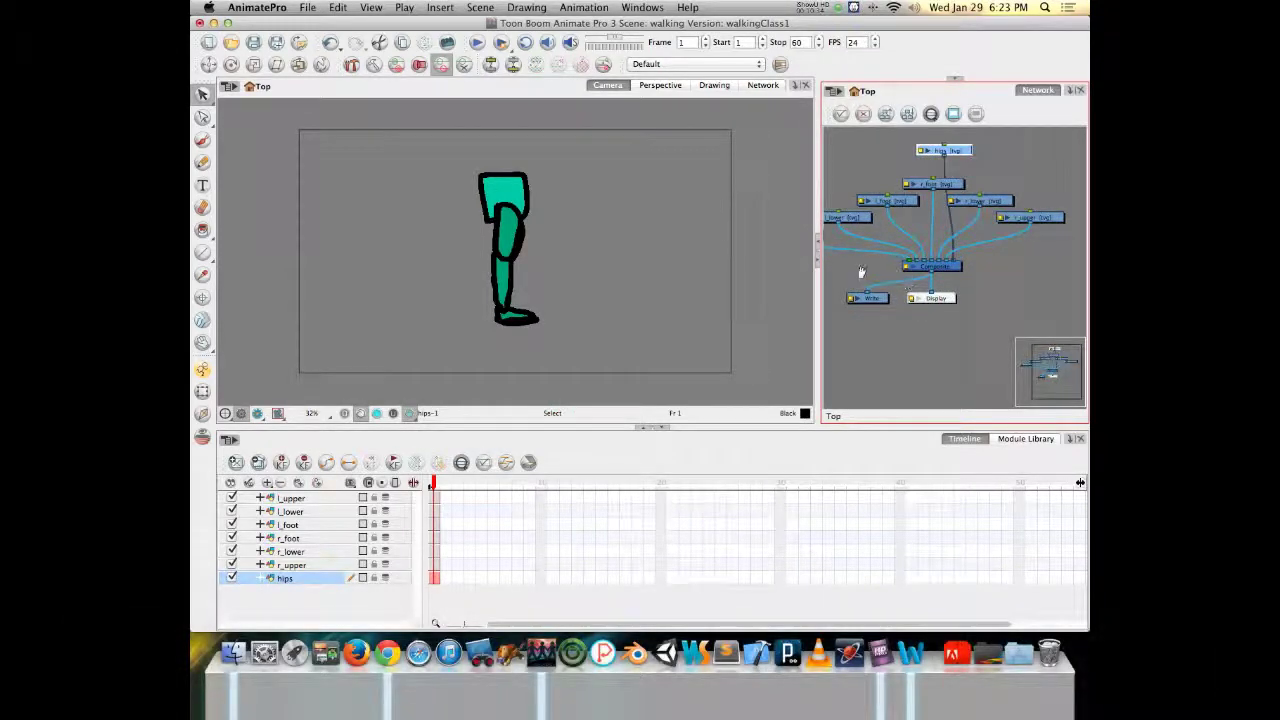
{"action": "left_click_drag", "start_coordinate": [861, 271], "coordinate": [943, 268]}
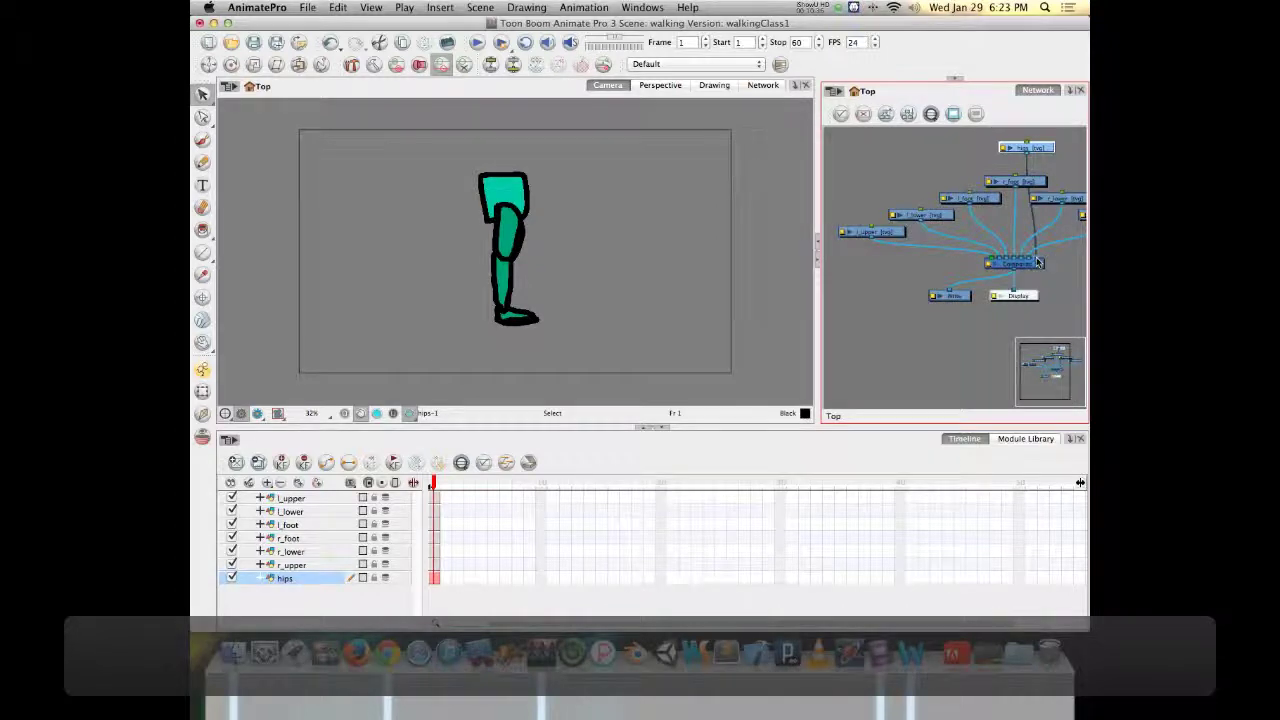
{"action": "left_click_drag", "start_coordinate": [1038, 262], "coordinate": [990, 262]}
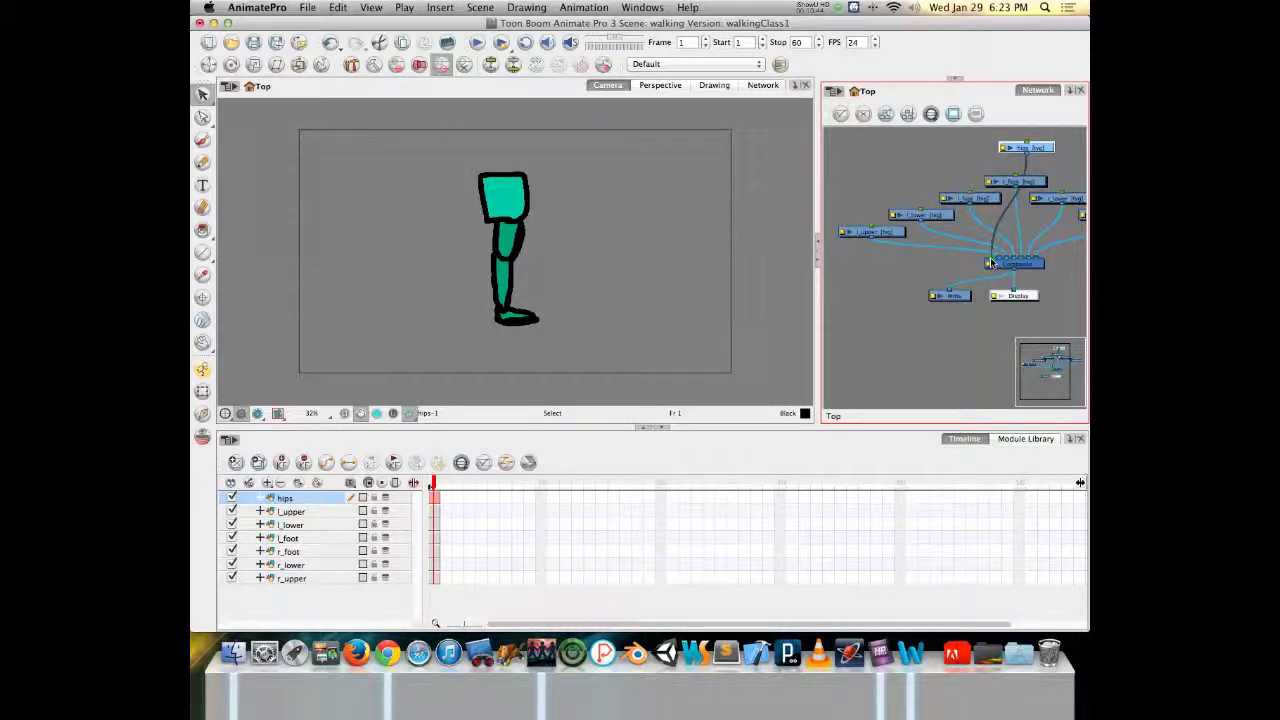
{"action": "left_click_drag", "start_coordinate": [991, 262], "coordinate": [1014, 263]}
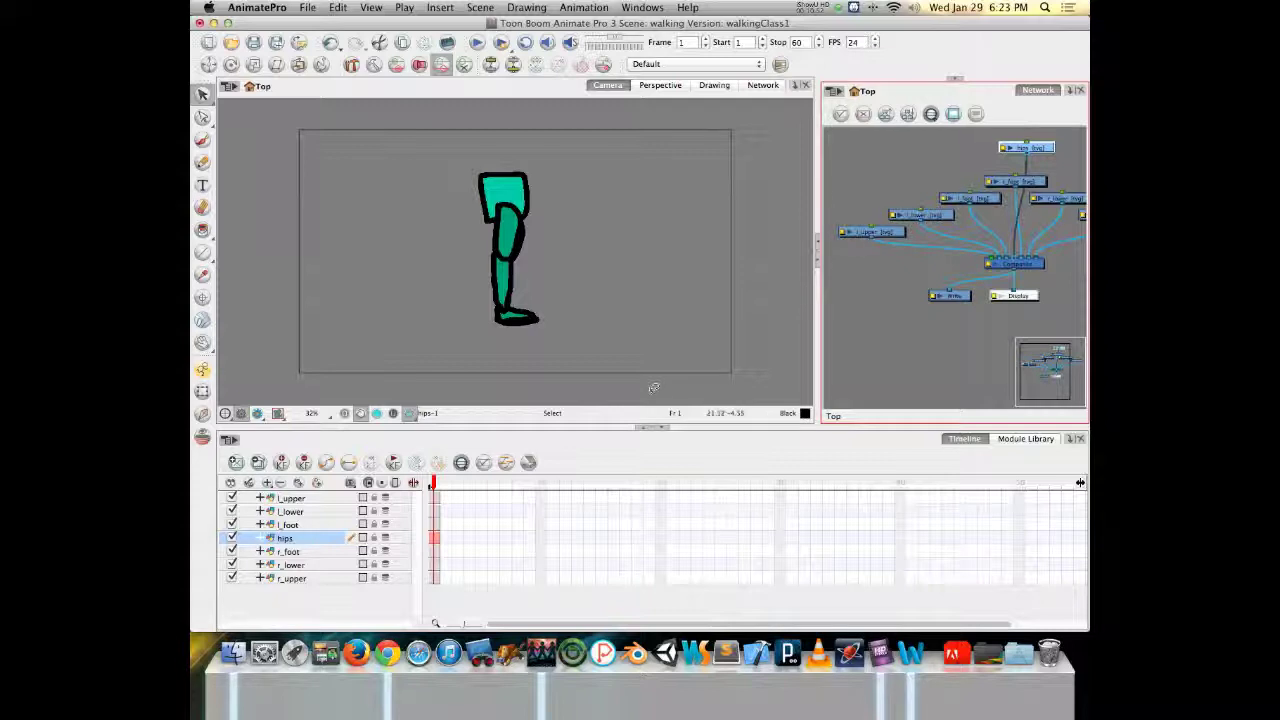
Disable the l_upper, l_lower and l_foot layers in the timeline.
{"action": "left_click", "coordinate": [232, 498]}
{"action": "left_click", "coordinate": [232, 511]}
{"action": "left_click", "coordinate": [232, 524]}
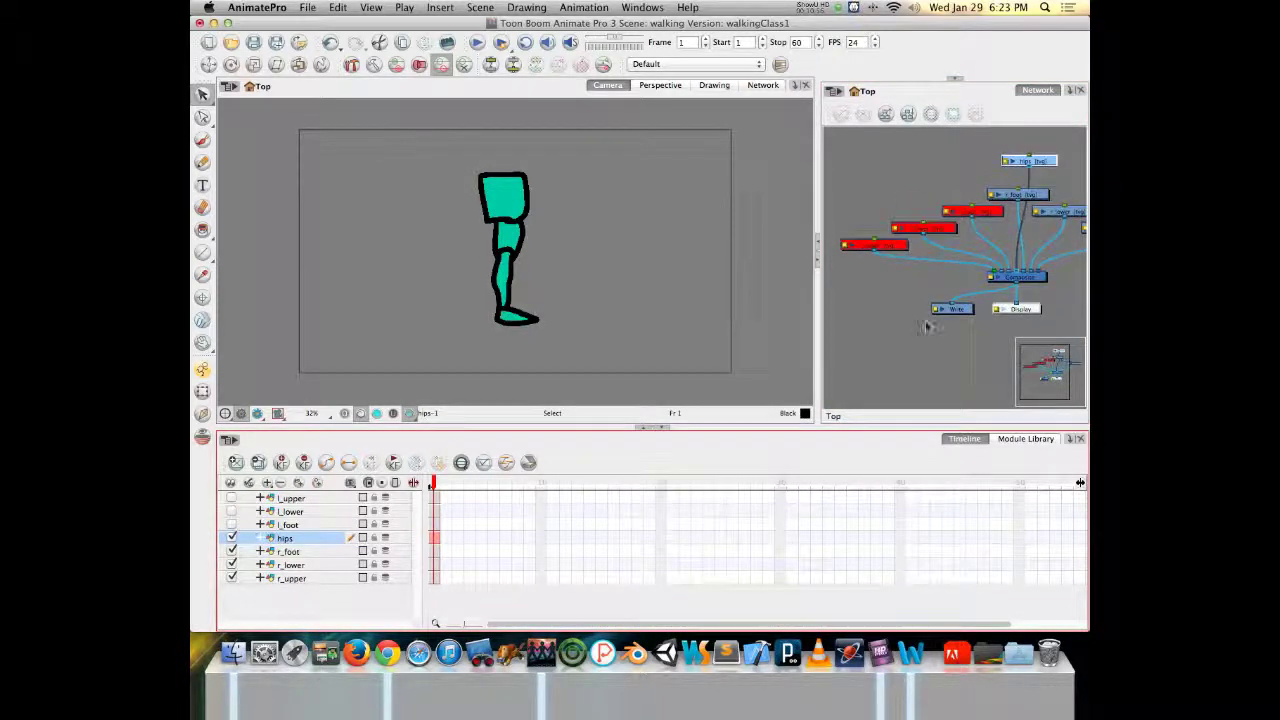
Show the Network view in the larger area, try the hips cable on the Composite's last input and return it between l_foot and r_foot.
{"action": "left_click", "coordinate": [1013, 200]}
{"action": "mouse_move", "coordinate": [1025, 271]}
{"action": "left_mouse_down"}
{"action": "mouse_move", "coordinate": [1042, 276]}
{"action": "mouse_move", "coordinate": [1023, 272]}
{"action": "left_mouse_up"}
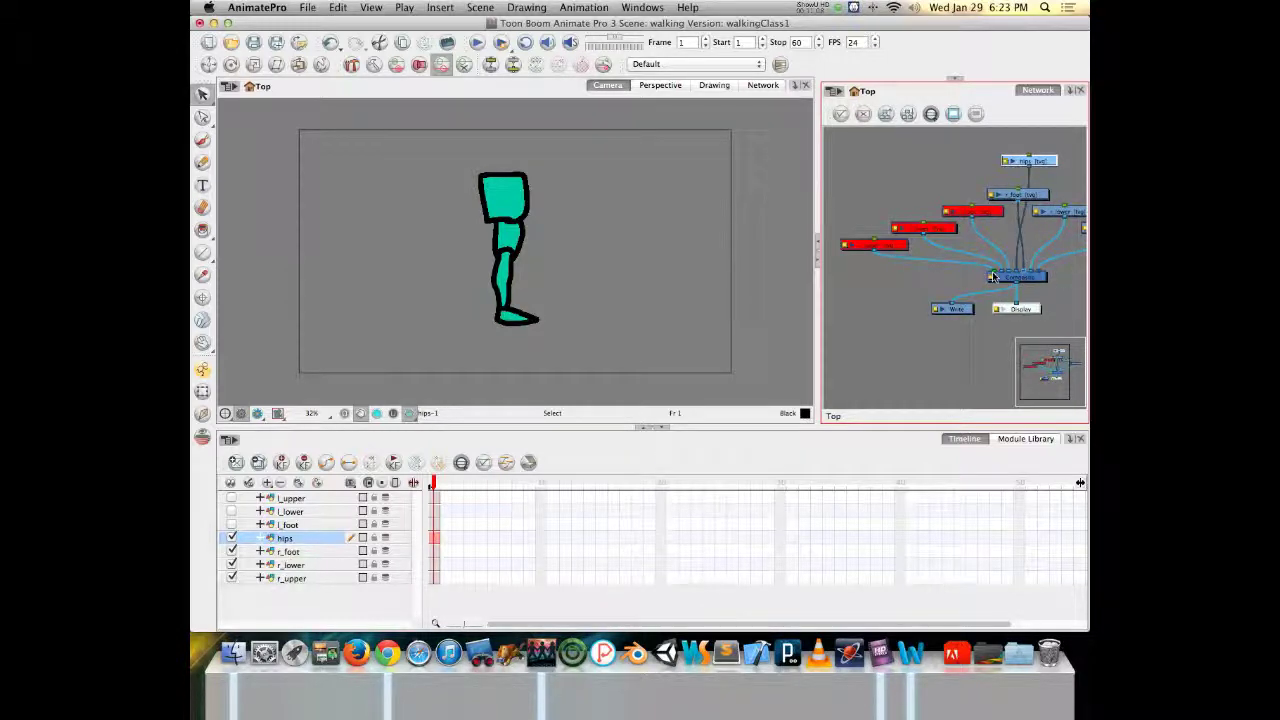
{"action": "left_click", "coordinate": [768, 86]}
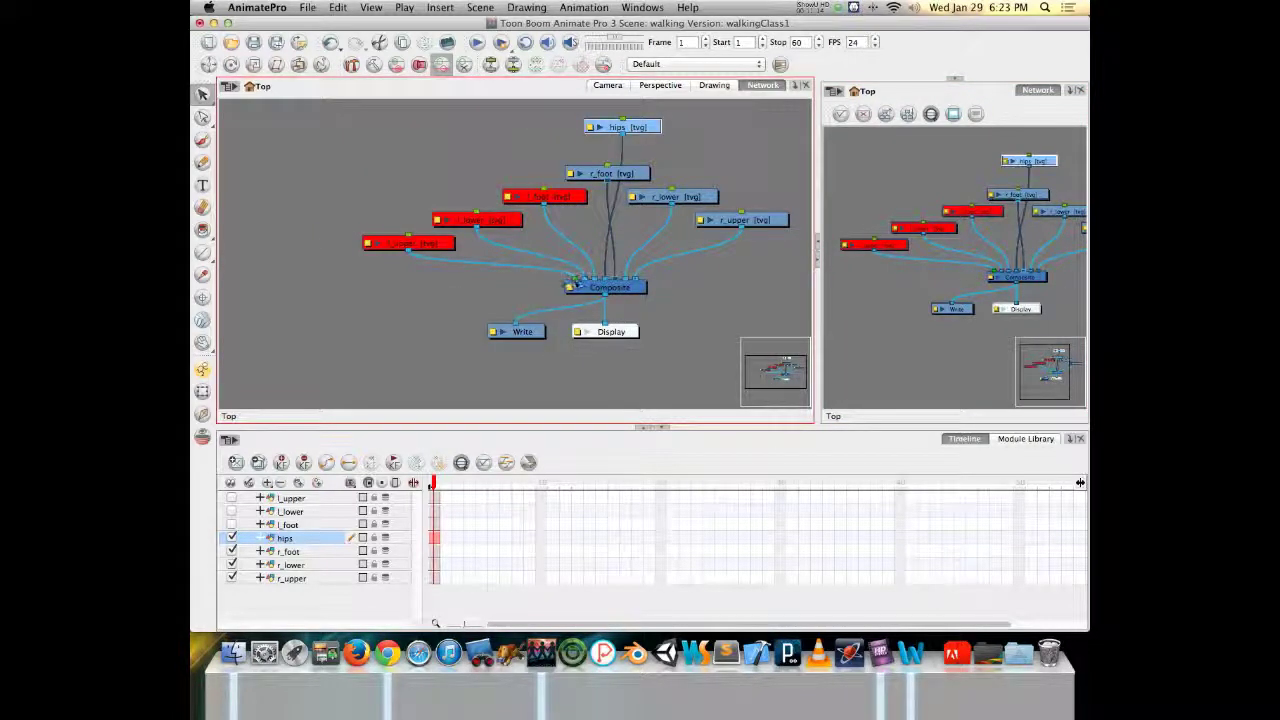
{"action": "left_click", "coordinate": [574, 281]}
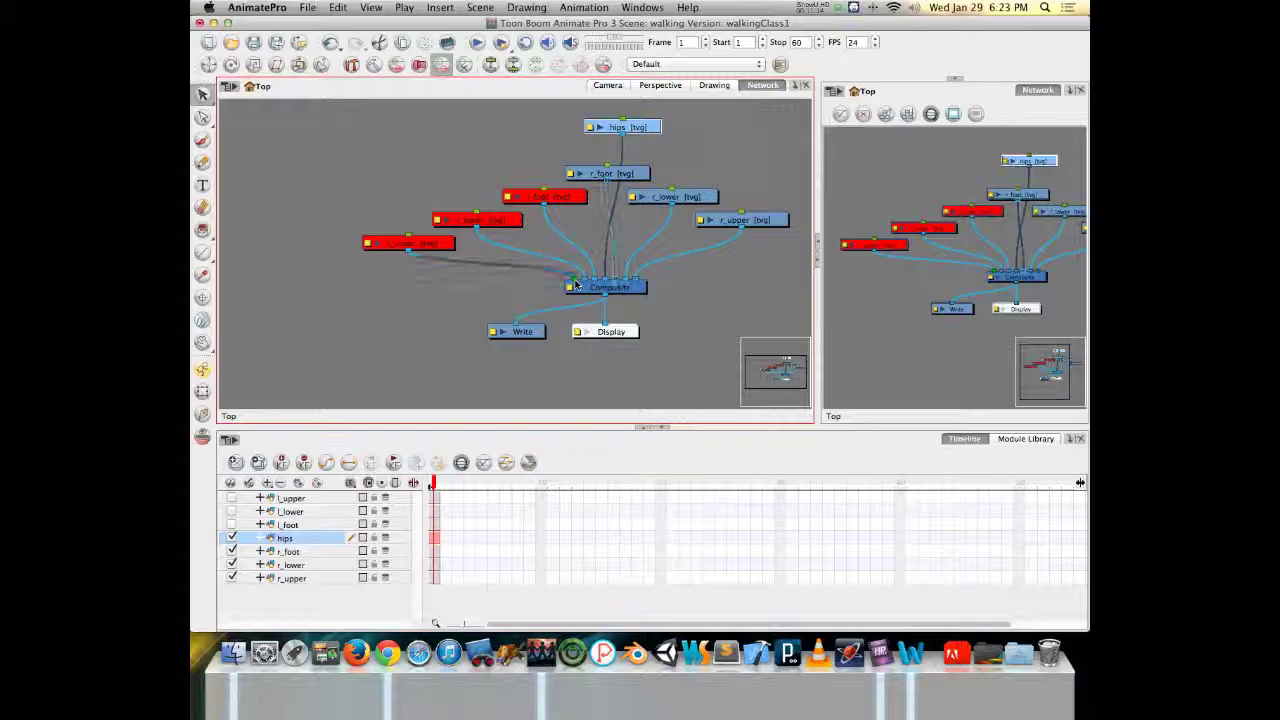
{"action": "left_click", "coordinate": [634, 281]}
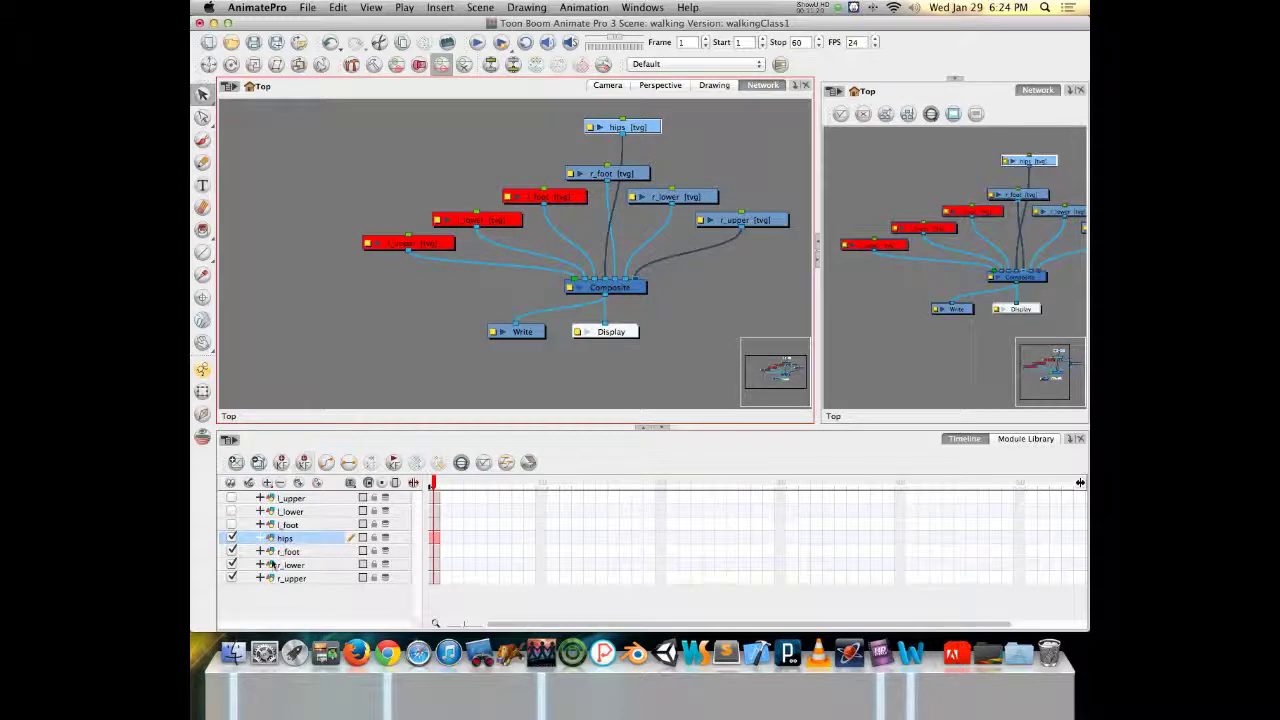
{"action": "left_click_drag", "start_coordinate": [606, 280], "coordinate": [634, 279]}
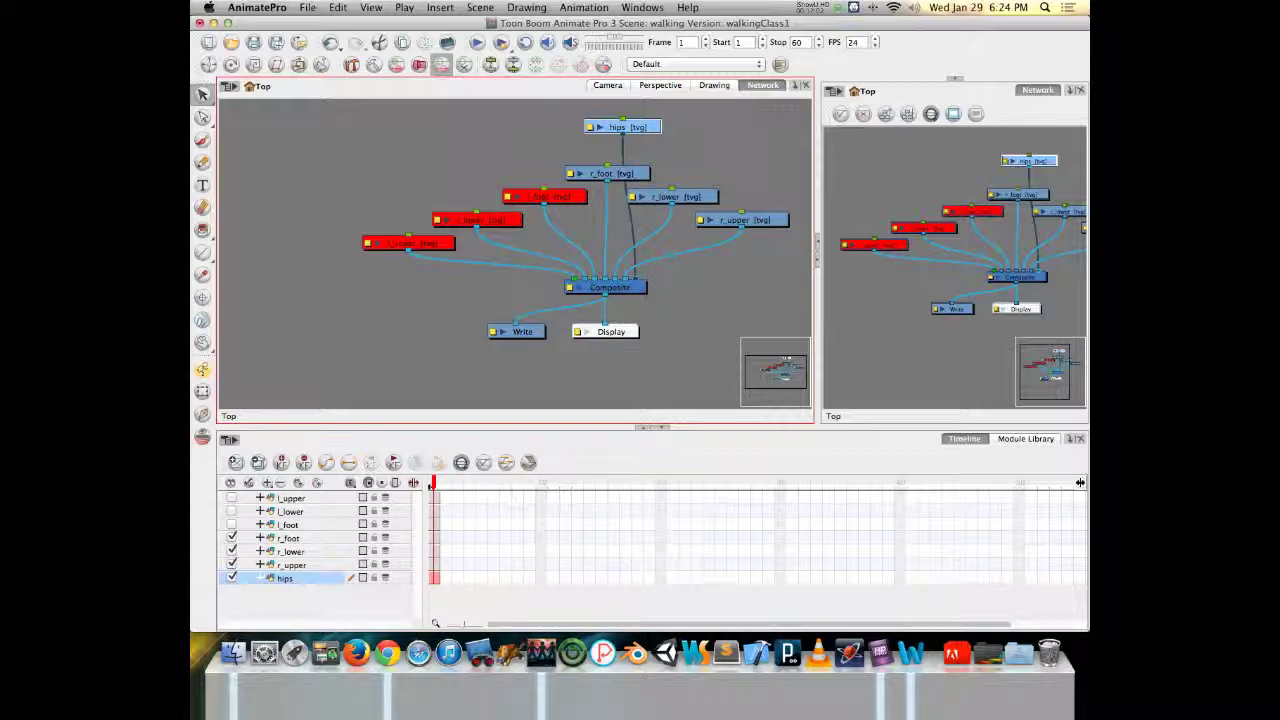
{"action": "left_click_drag", "start_coordinate": [637, 284], "coordinate": [609, 286]}
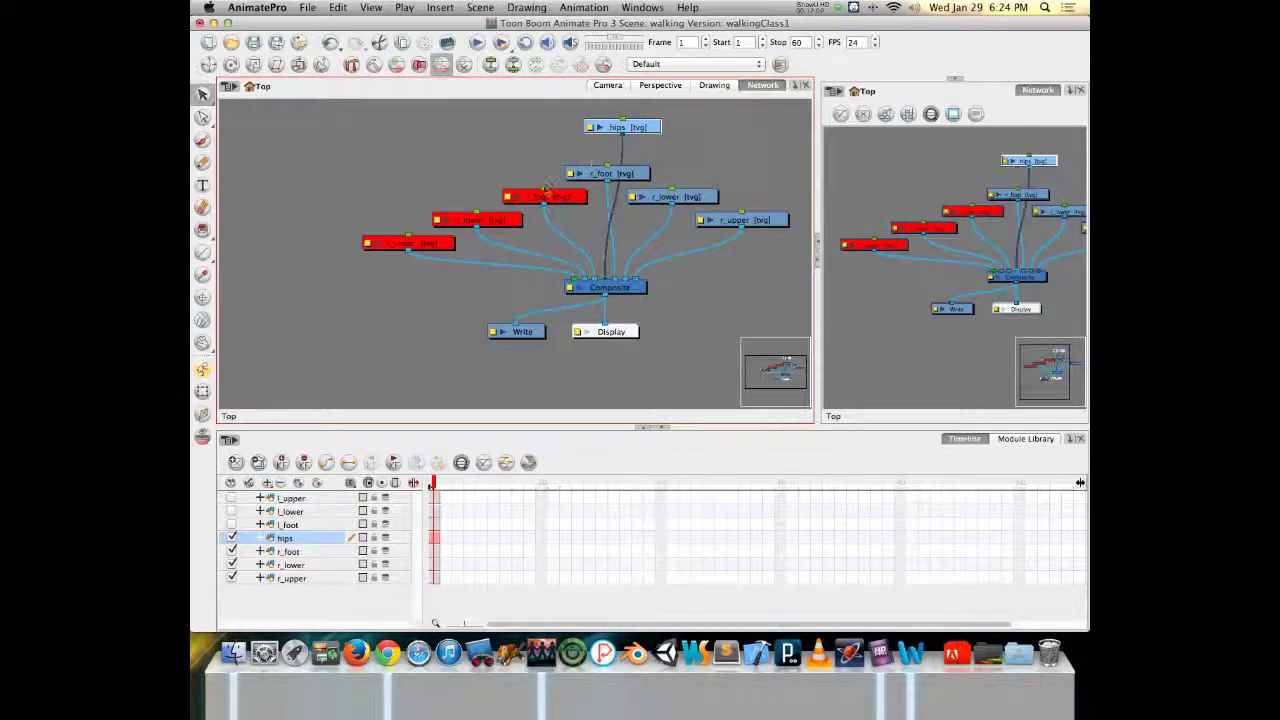
Enable l_foot through its layer properties, and re-enable l_lower and l_upper in the timeline.
{"action": "double_click", "coordinate": [508, 200]}
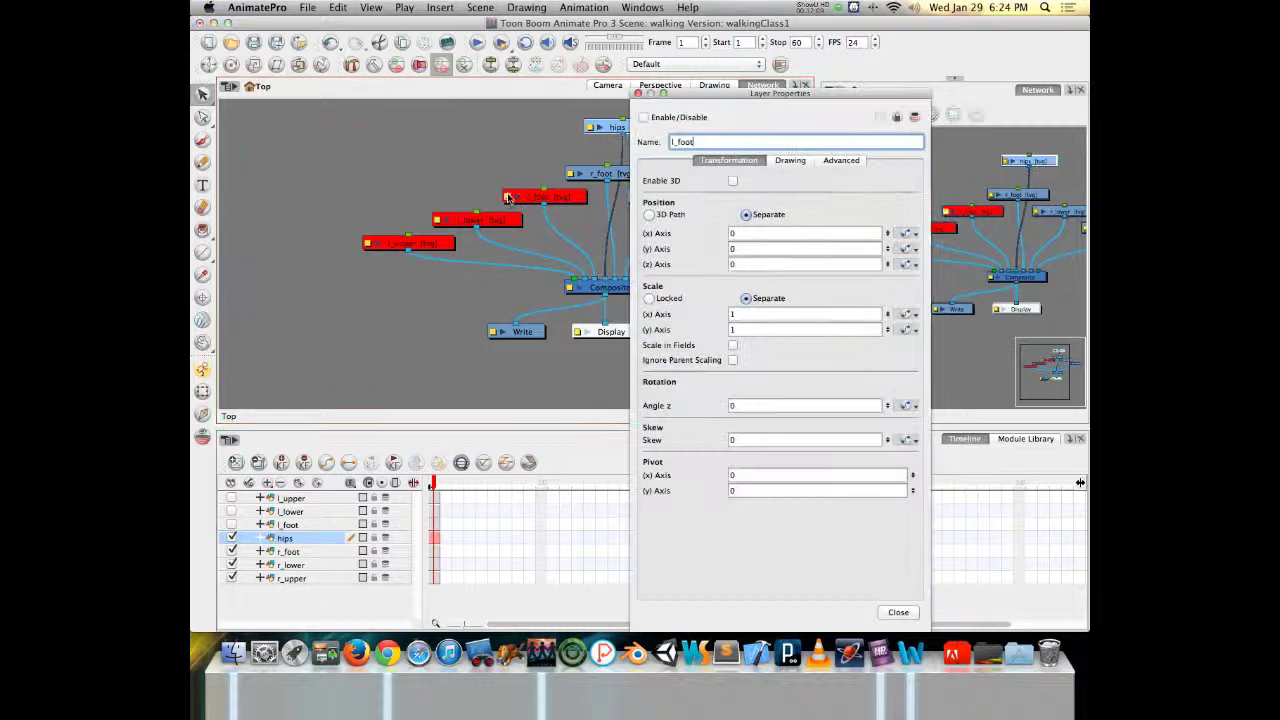
{"action": "left_click", "coordinate": [643, 117]}
{"action": "left_click", "coordinate": [638, 93]}
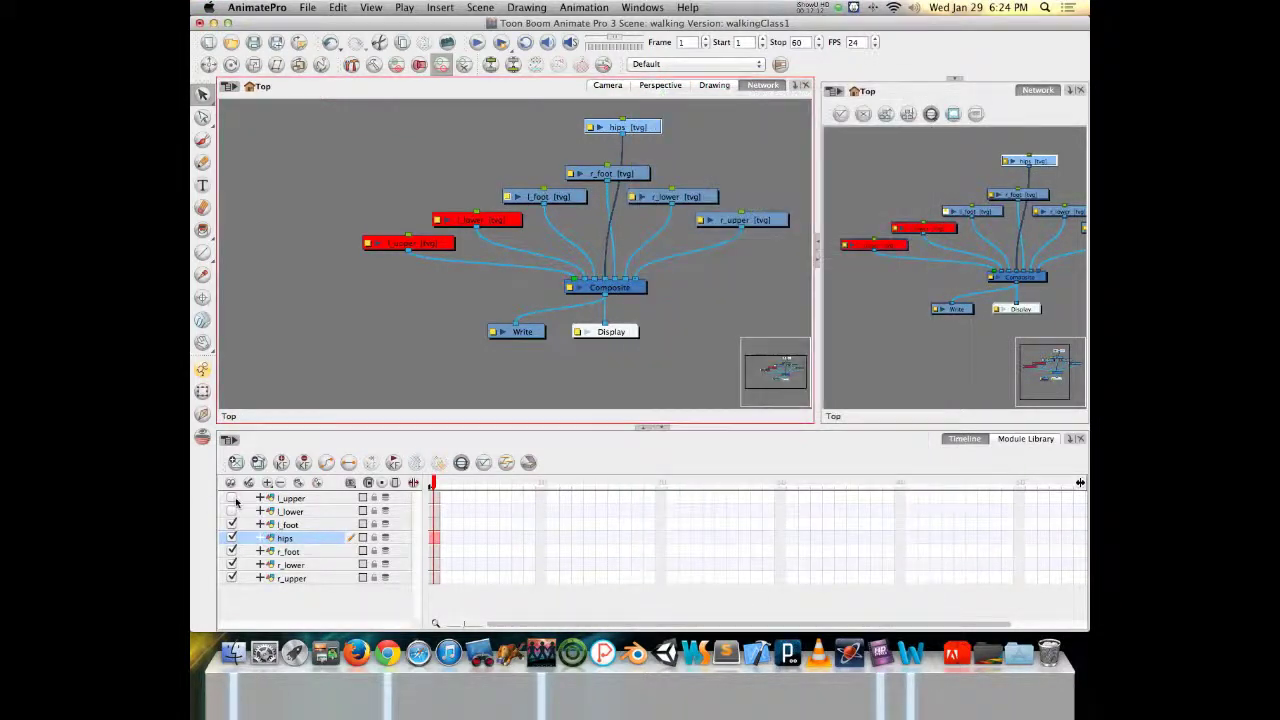
{"action": "left_click", "coordinate": [232, 511]}
{"action": "left_click", "coordinate": [233, 498]}
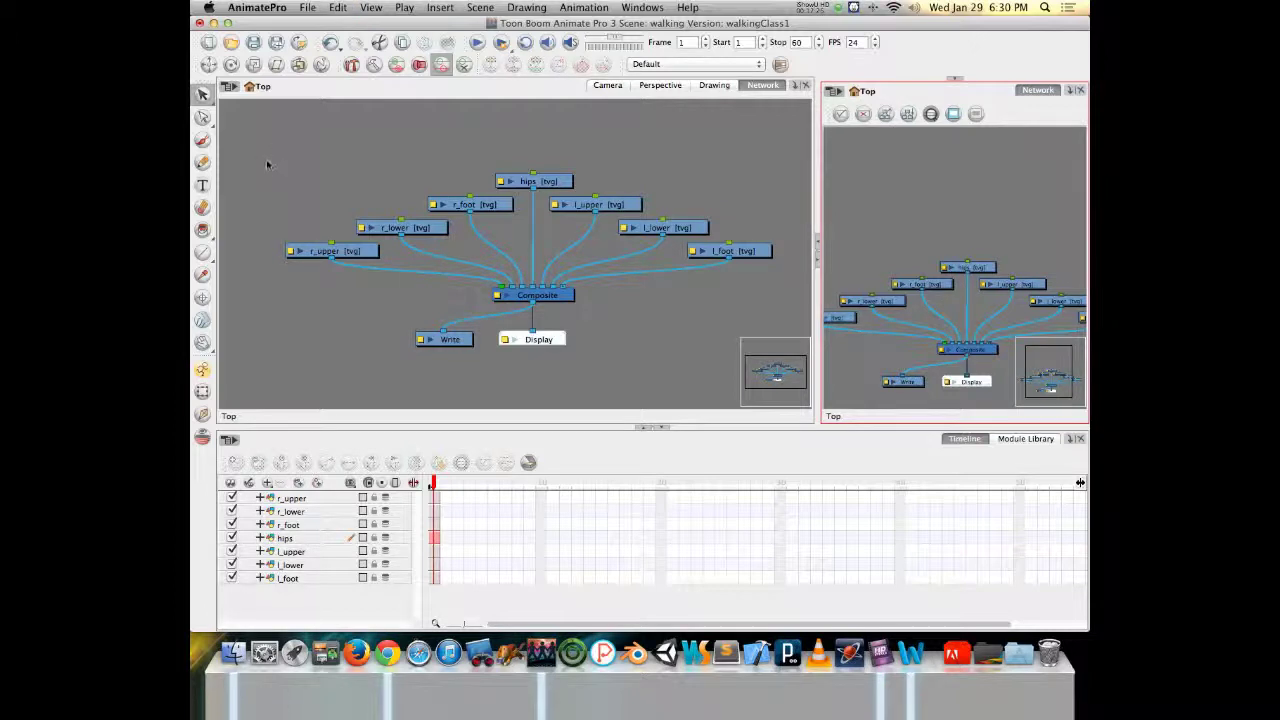
Try adding parent pegs to all seven drawing nodes selected in the network, and undo the addition.
{"action": "left_click", "coordinate": [260, 153]}
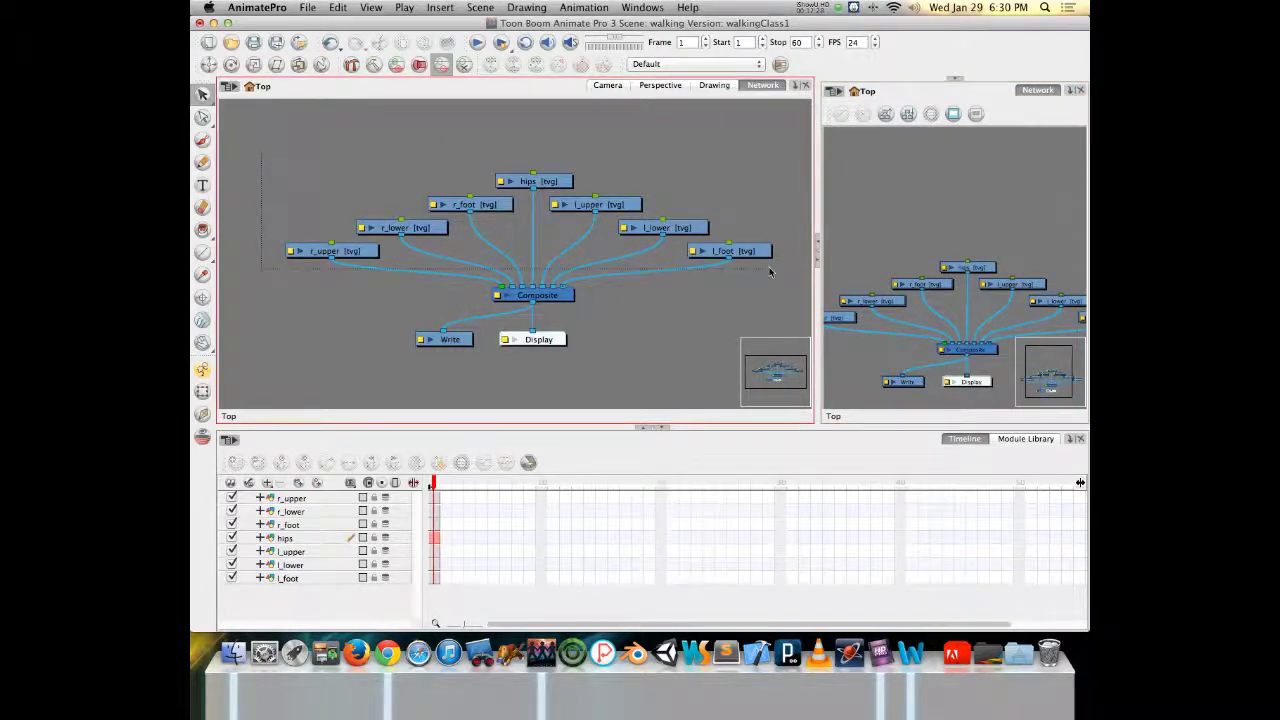
{"action": "left_click_drag", "start_coordinate": [770, 271], "coordinate": [770, 271]}
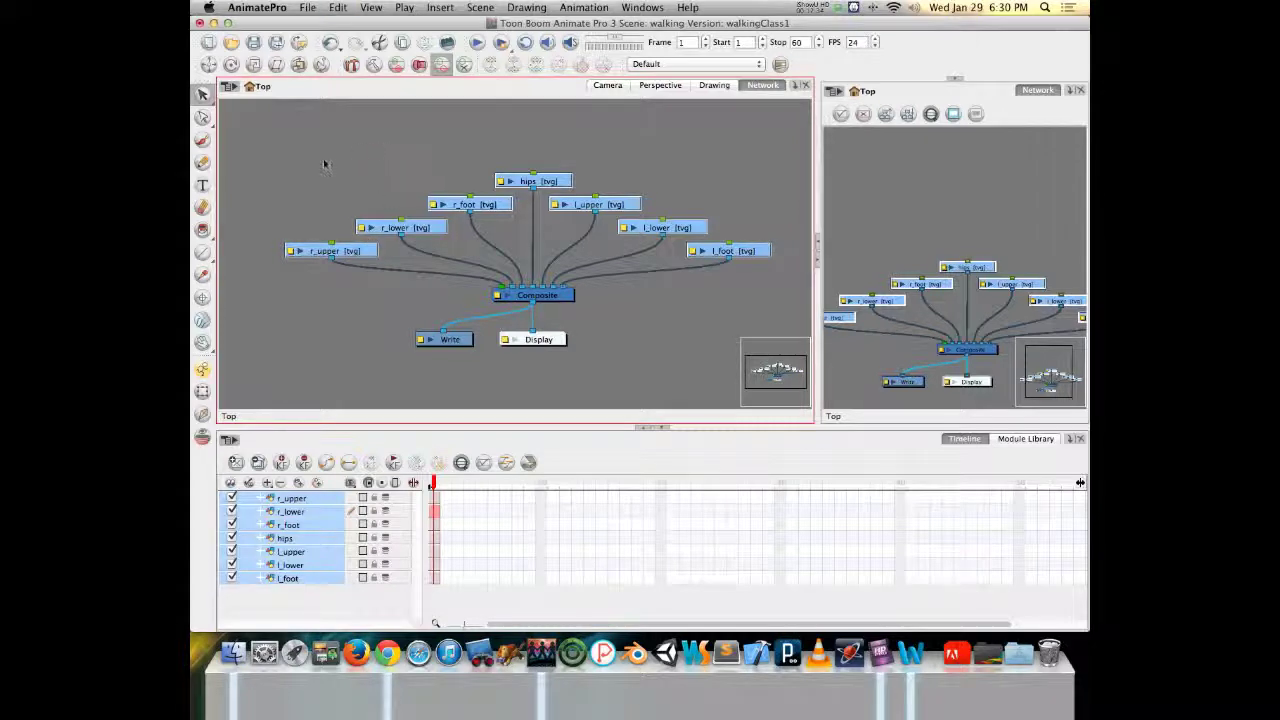
{"action": "left_click", "coordinate": [300, 136]}
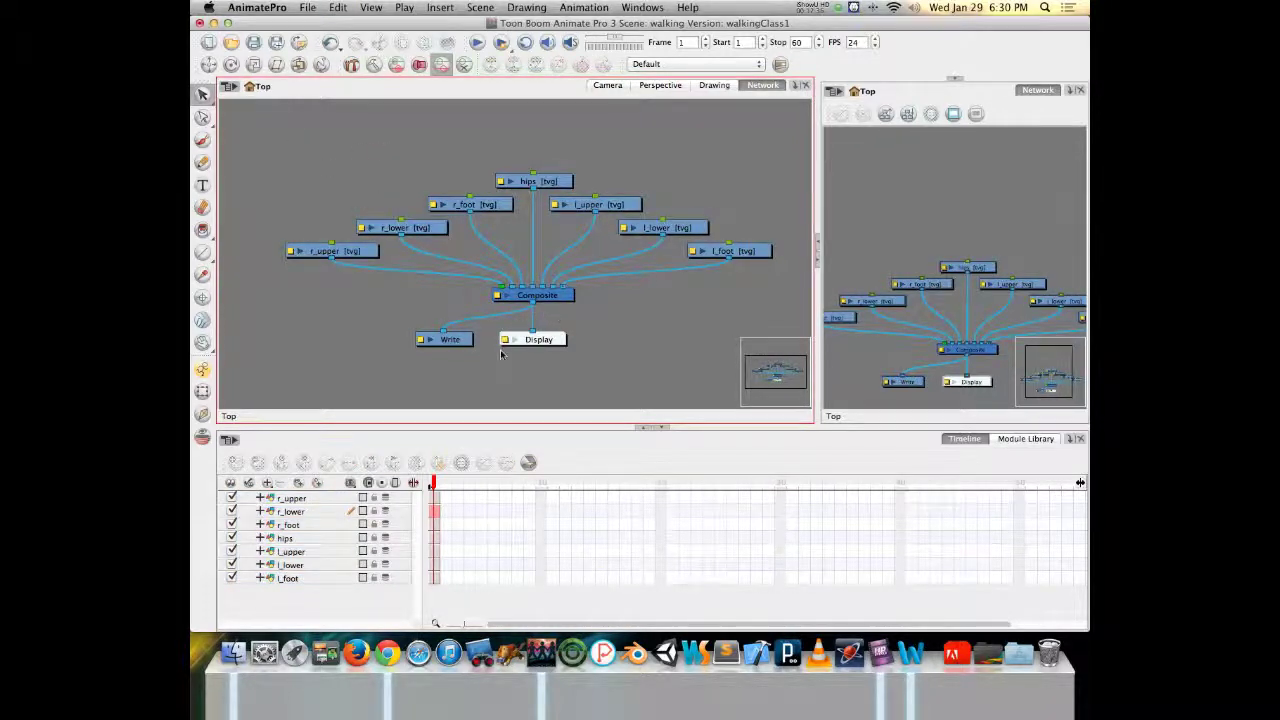
{"action": "left_click_drag", "start_coordinate": [316, 145], "coordinate": [752, 268]}
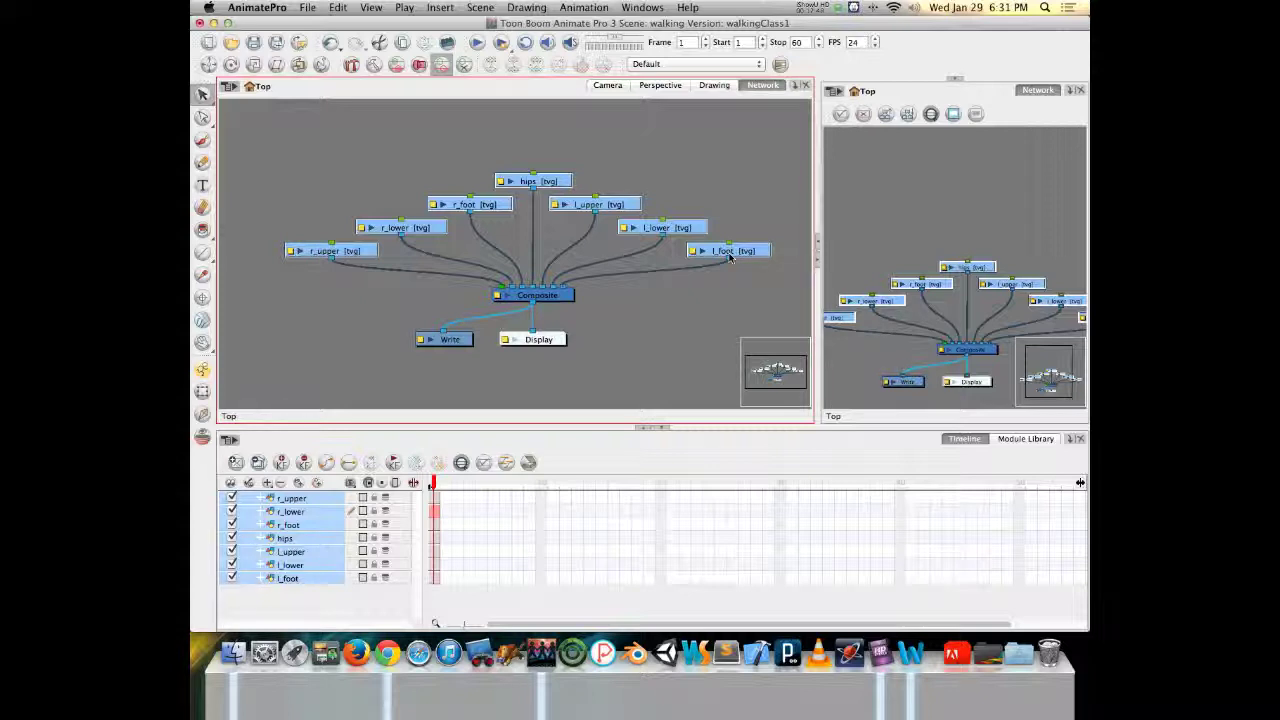
{"action": "key", "text": "super+shift+p"}
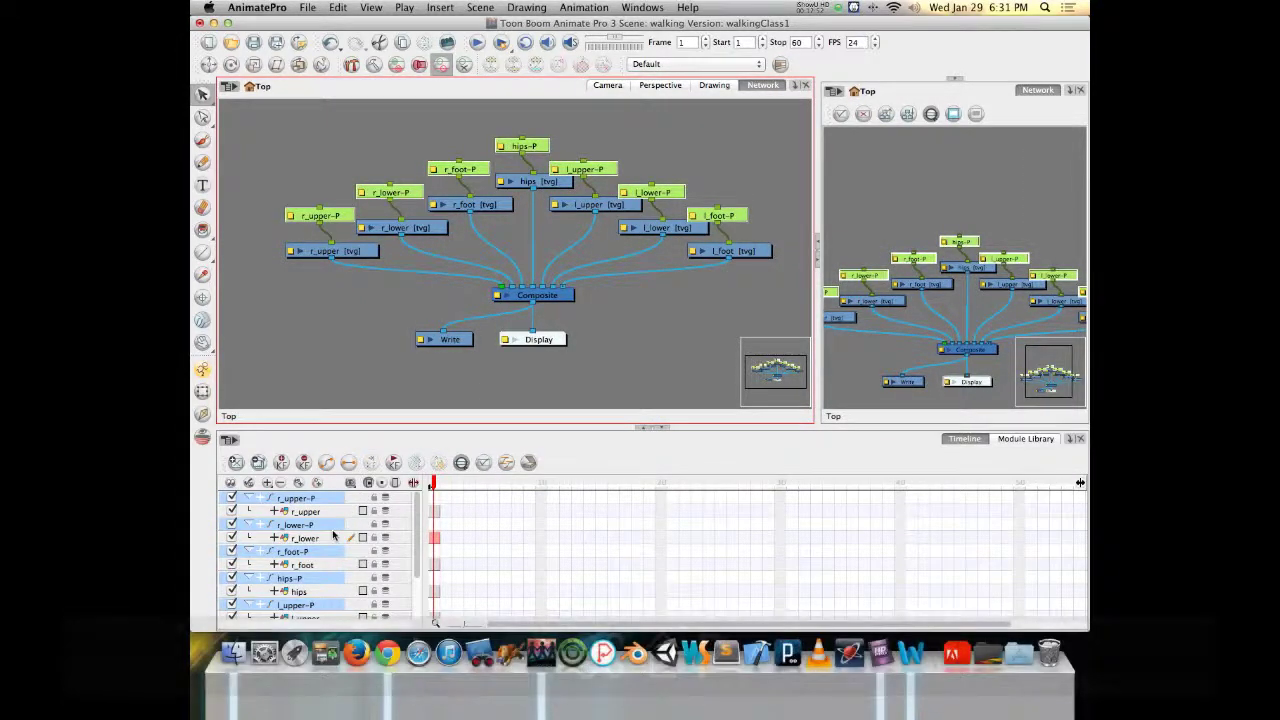
{"action": "key", "text": "super+z"}
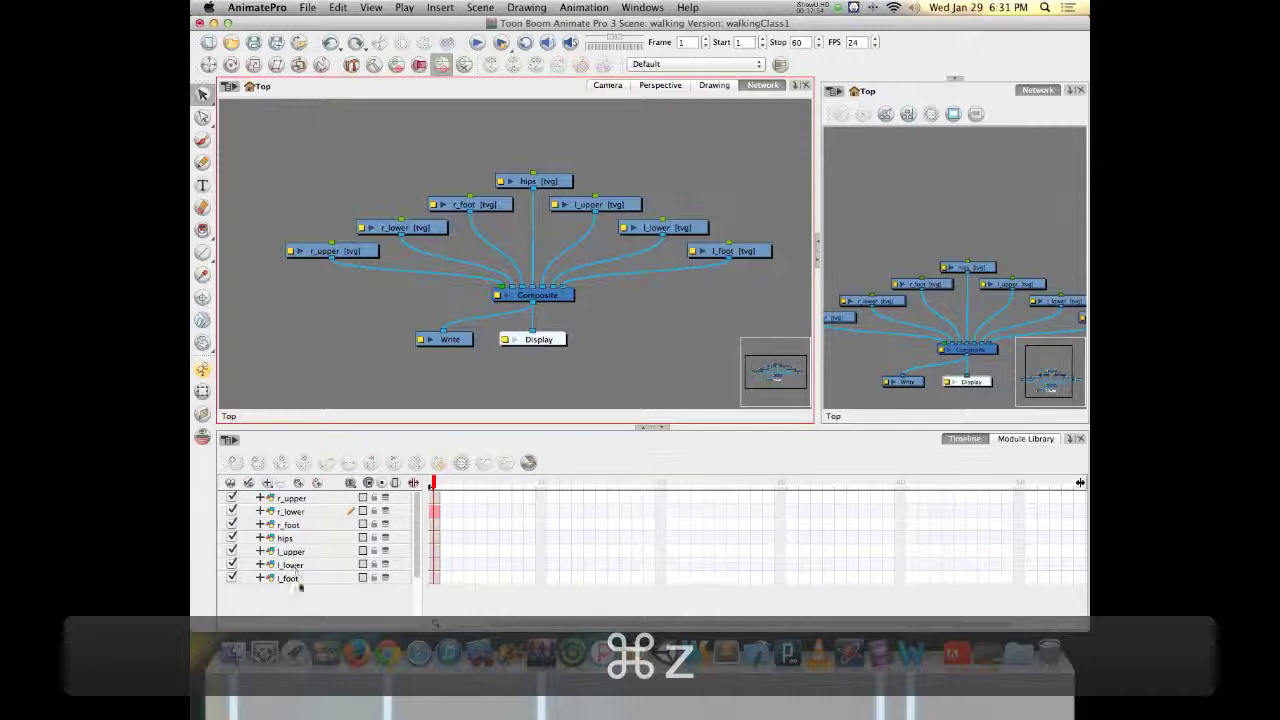
Add a parent peg to every timeline layer from r_upper down to l_foot.
{"action": "left_click", "coordinate": [294, 498]}
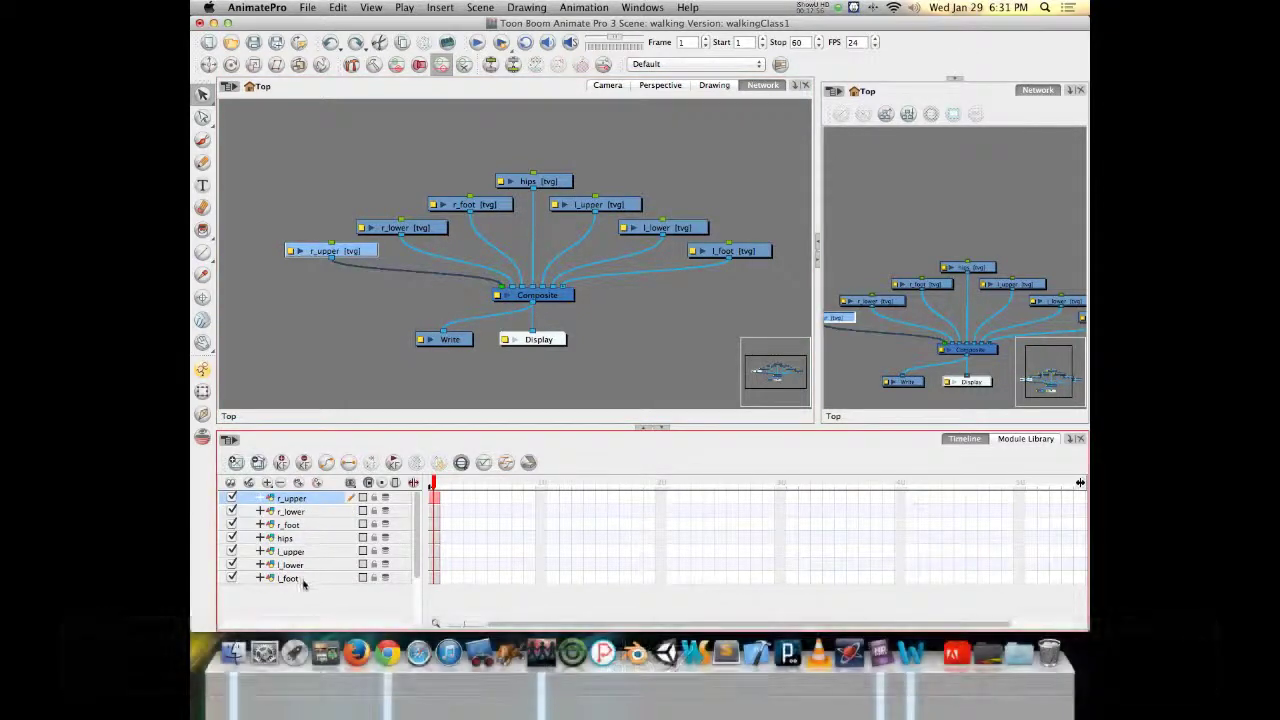
{"action": "left_click", "coordinate": [305, 580], "text": "shift"}
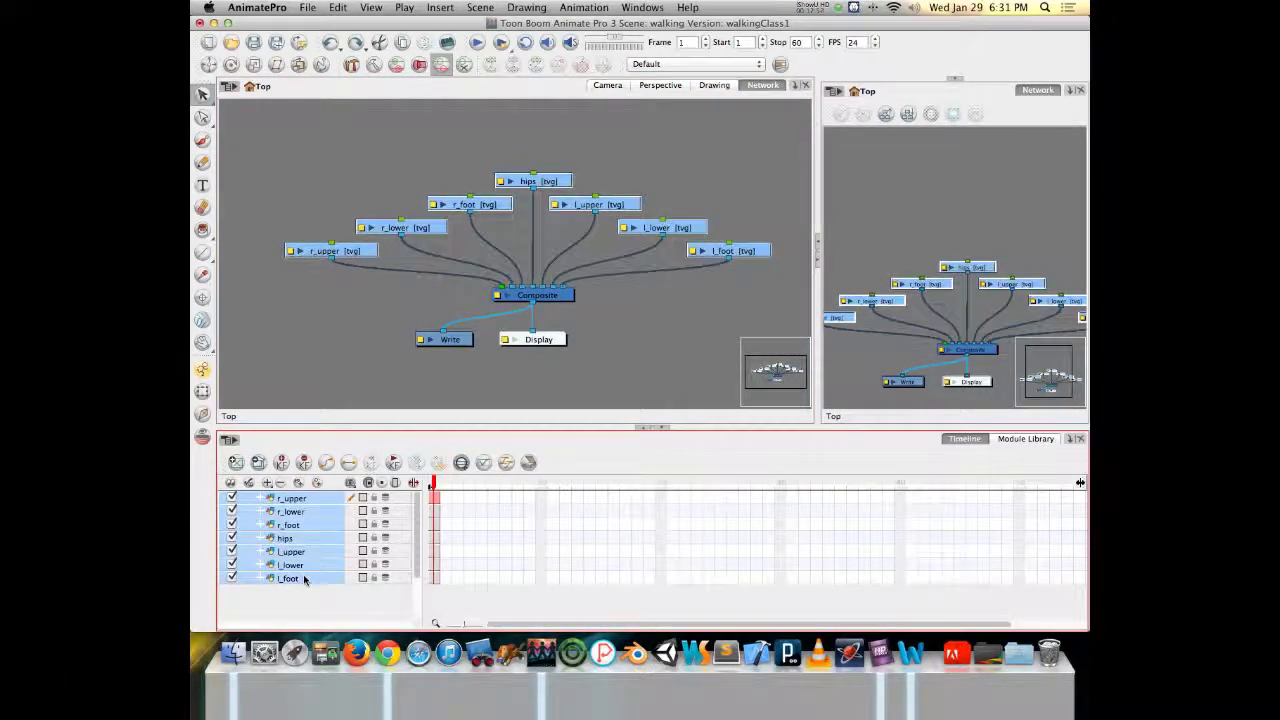
{"action": "left_click", "coordinate": [318, 485]}
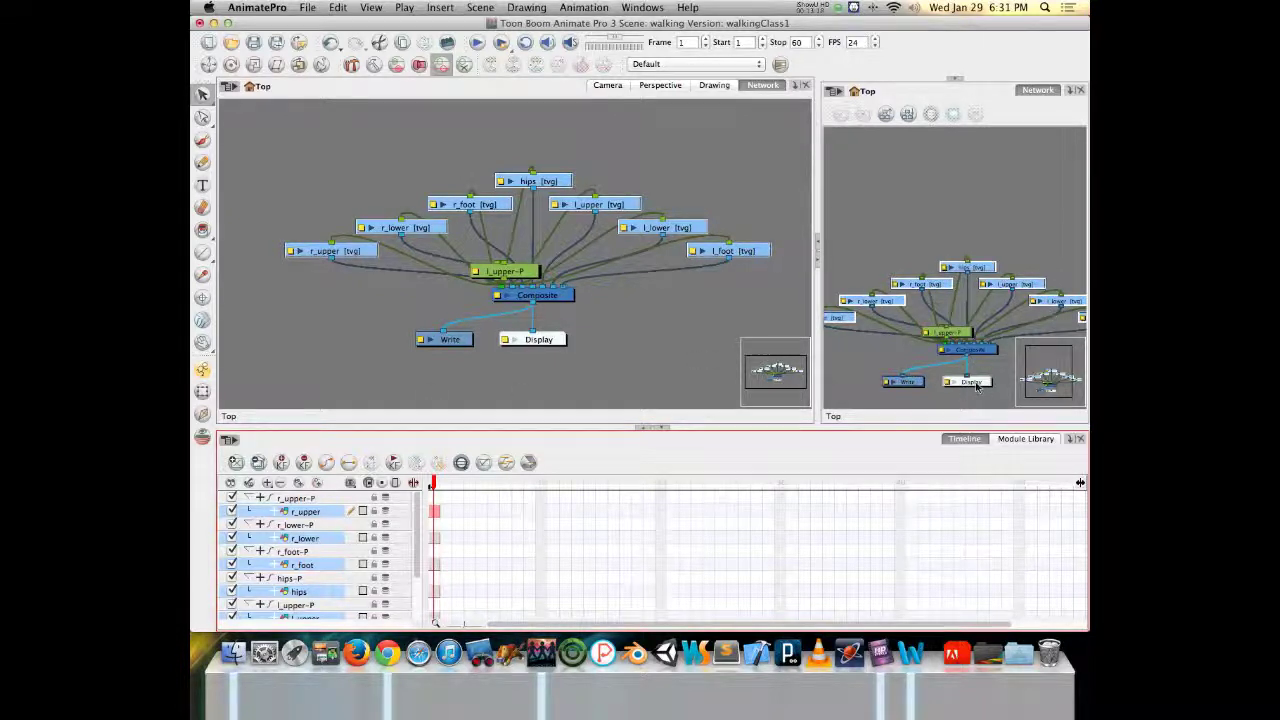
Order the network upward from the Display node so each new peg sits above its drawing node.
{"action": "key", "text": "ctrl+a"}
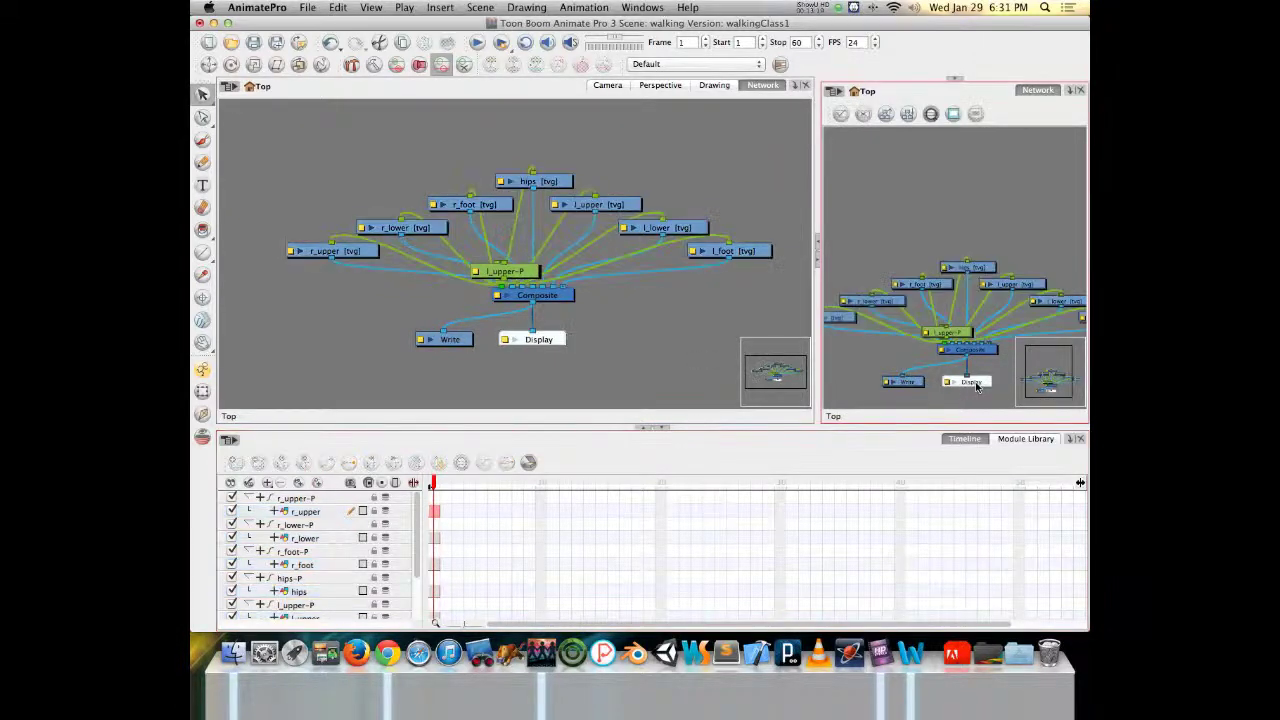
{"action": "left_click", "coordinate": [885, 114]}
{"action": "left_click", "coordinate": [613, 341]}
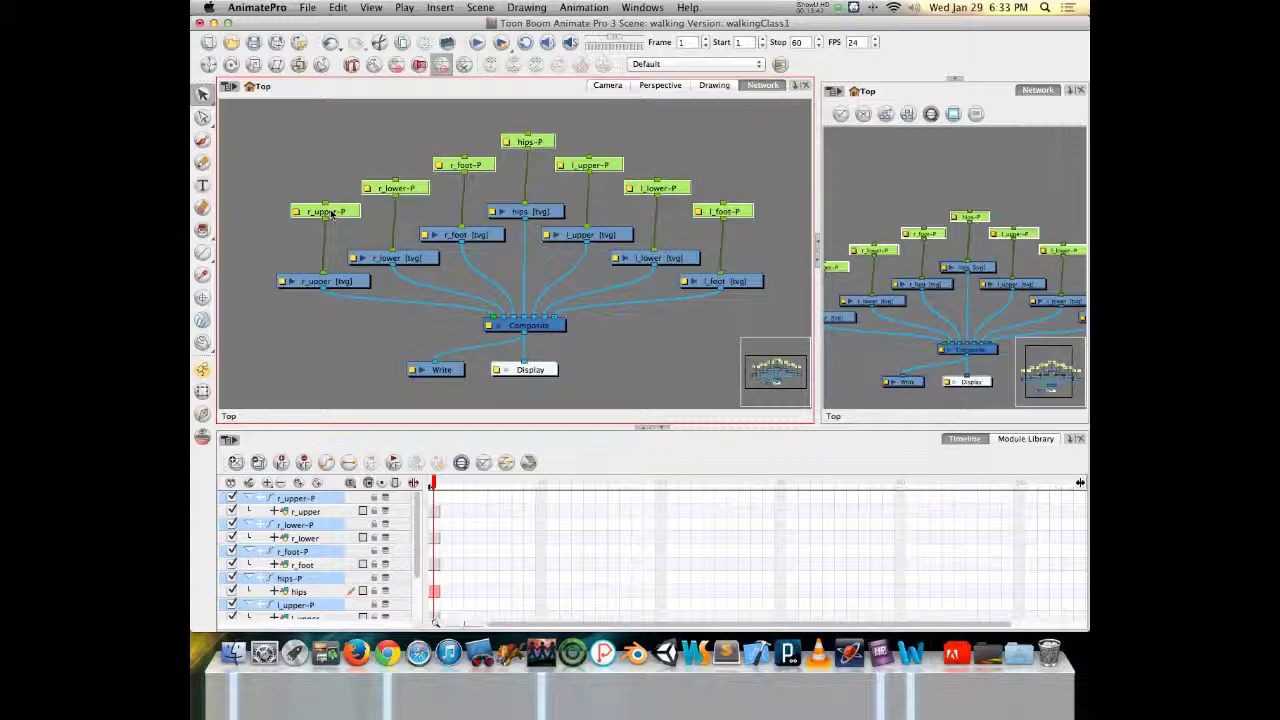
Stagger the right leg pegs and chain them with r_upper-P driving r_lower-P and r_lower-P driving r_foot-P.
{"action": "left_click_drag", "start_coordinate": [331, 214], "coordinate": [456, 192]}
{"action": "left_click", "coordinate": [302, 174]}
{"action": "left_click_drag", "start_coordinate": [403, 145], "coordinate": [402, 163]}
Raise the hips-P, l_upper-P and l_lower-P pegs and chain l_upper-P to l_lower-P and l_lower-P to l_foot-P.
{"action": "left_click_drag", "start_coordinate": [543, 140], "coordinate": [543, 115]}
{"action": "left_click_drag", "start_coordinate": [603, 168], "coordinate": [612, 138]}
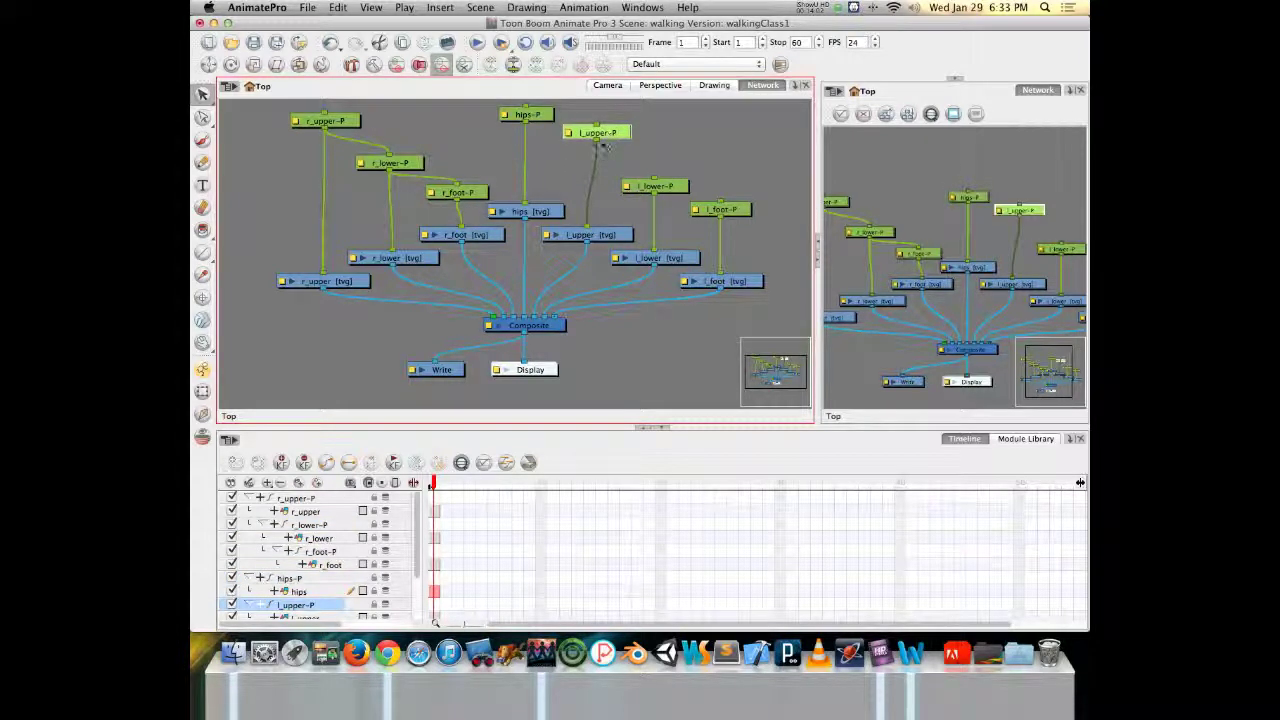
{"action": "left_click_drag", "start_coordinate": [684, 189], "coordinate": [685, 171]}
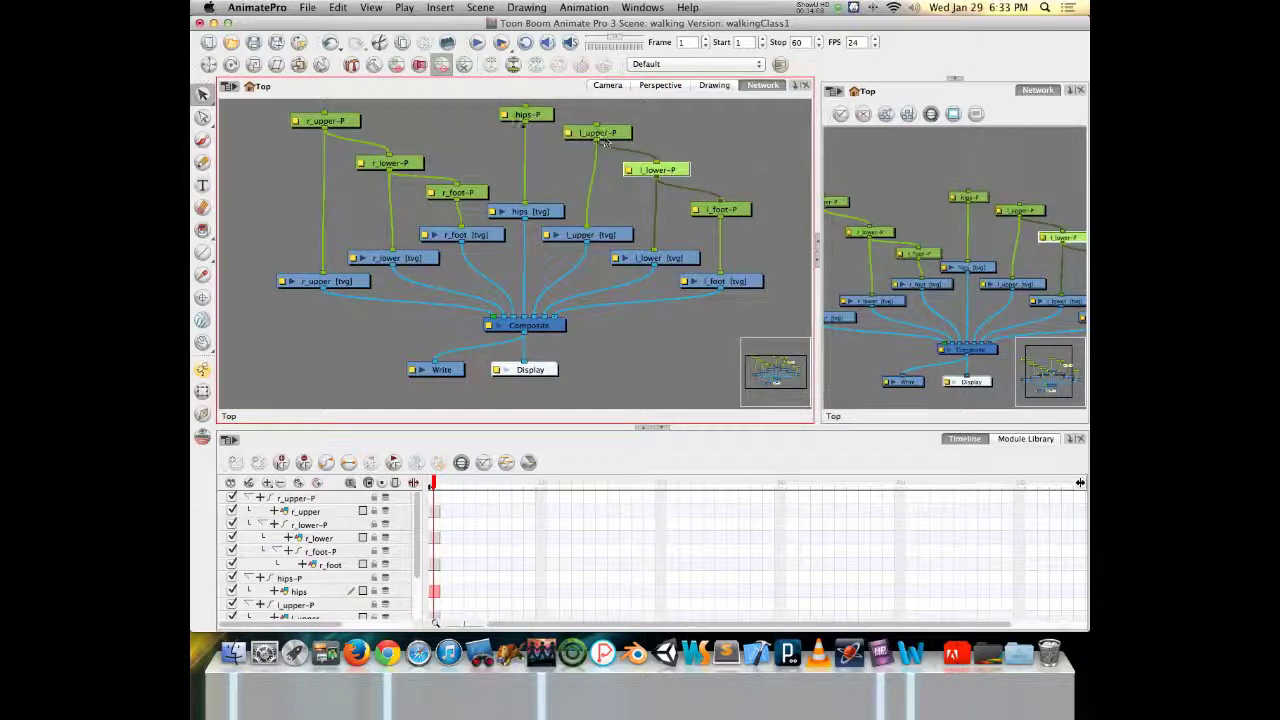
Raise hips-P above both legs and connect it as the parent of r_upper-P and l_upper-P.
{"action": "scroll", "coordinate": [521, 155], "scroll_direction": "up", "scroll_amount": 3}
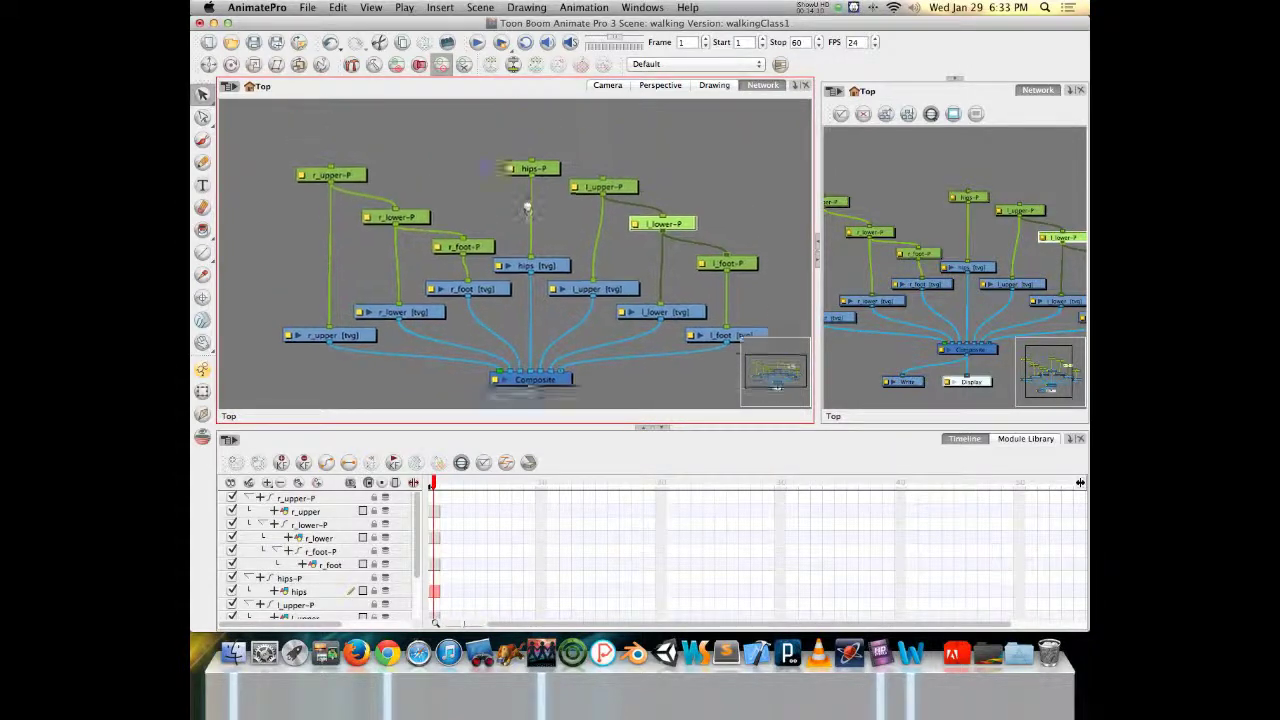
{"action": "left_click_drag", "start_coordinate": [551, 190], "coordinate": [333, 187]}
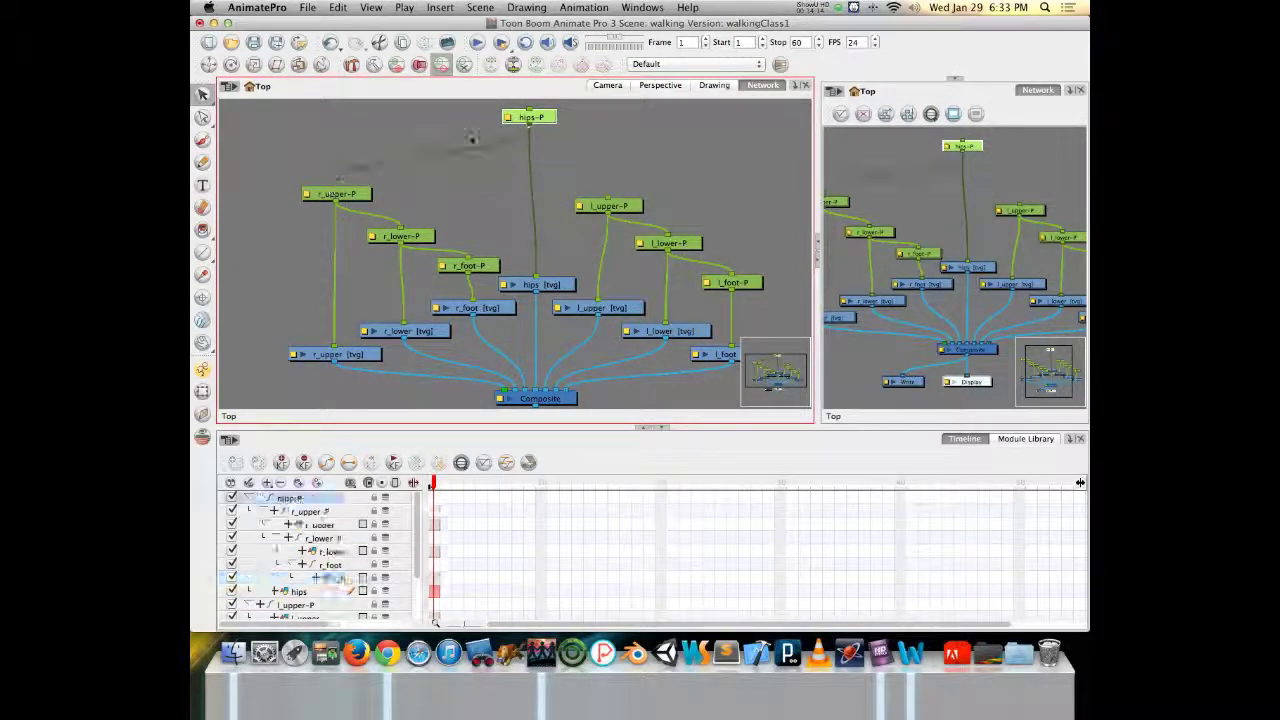
{"action": "left_click_drag", "start_coordinate": [530, 127], "coordinate": [608, 206]}
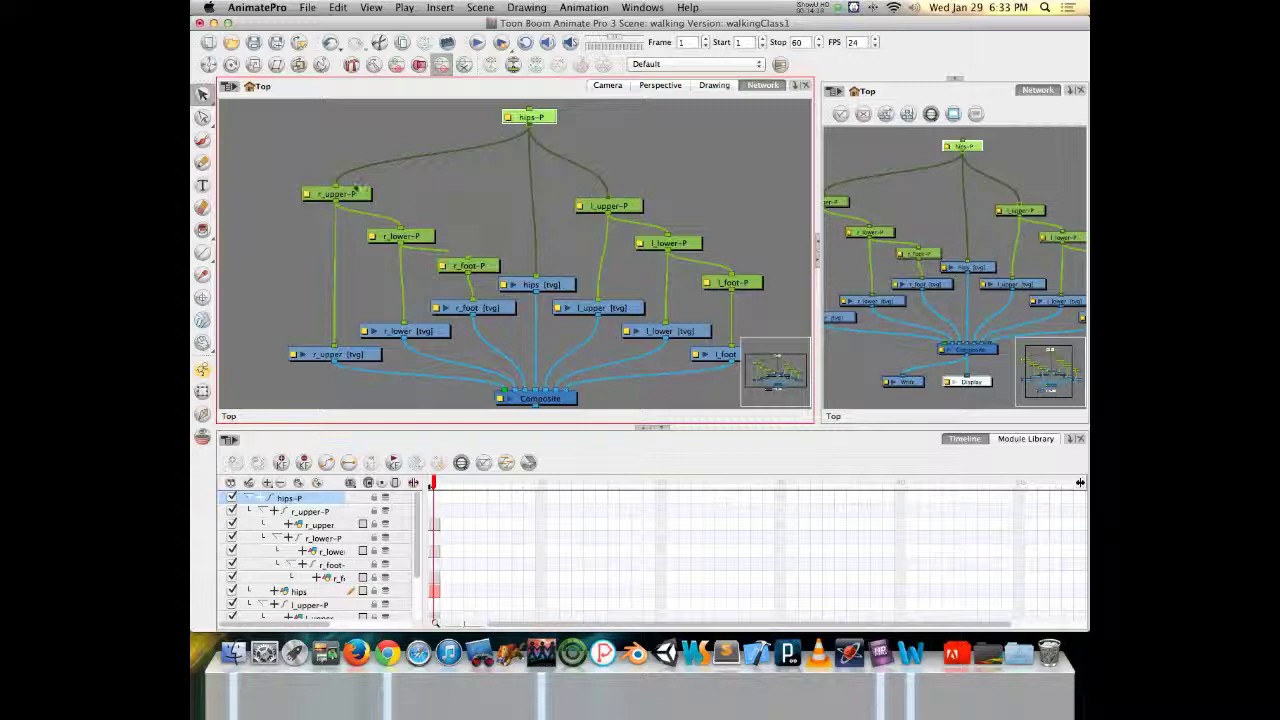
{"action": "mouse_move", "coordinate": [346, 200]}
{"action": "left_mouse_down"}
{"action": "mouse_move", "coordinate": [410, 235]}
{"action": "mouse_move", "coordinate": [348, 192]}
{"action": "left_mouse_up"}
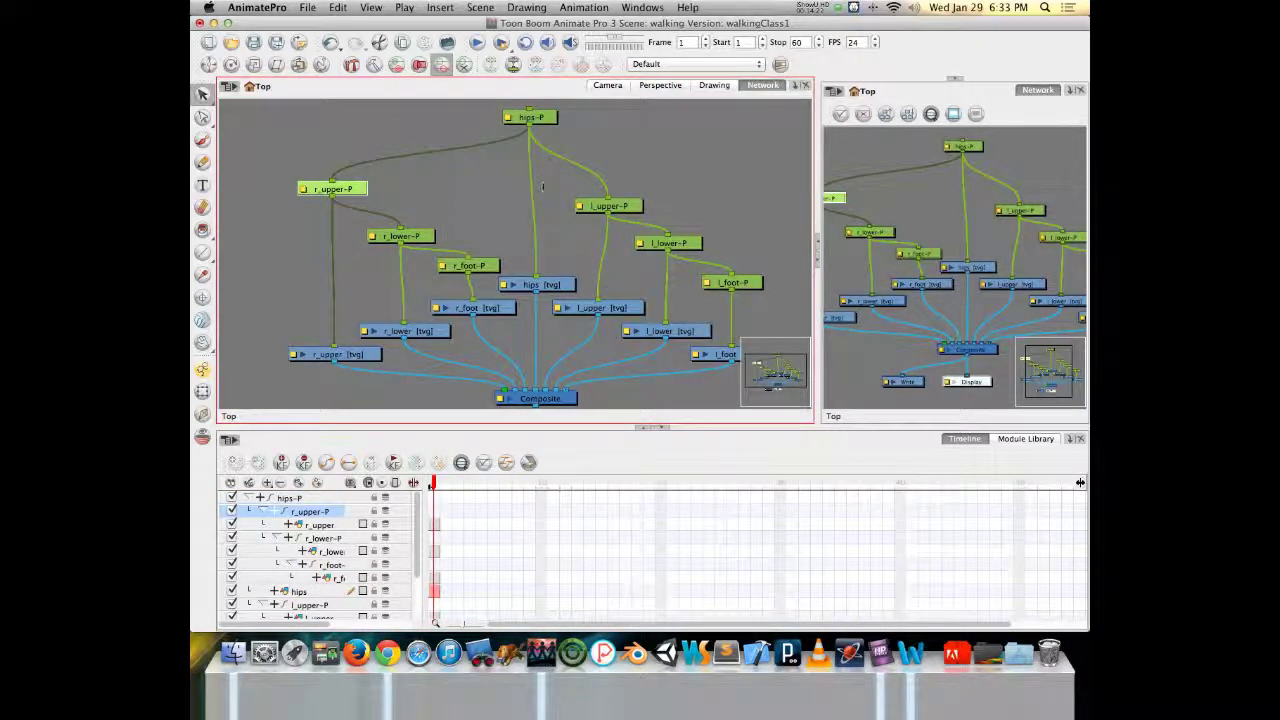
Reorder the completed peg hierarchy upward from the Display node.
{"action": "left_click", "coordinate": [870, 293]}
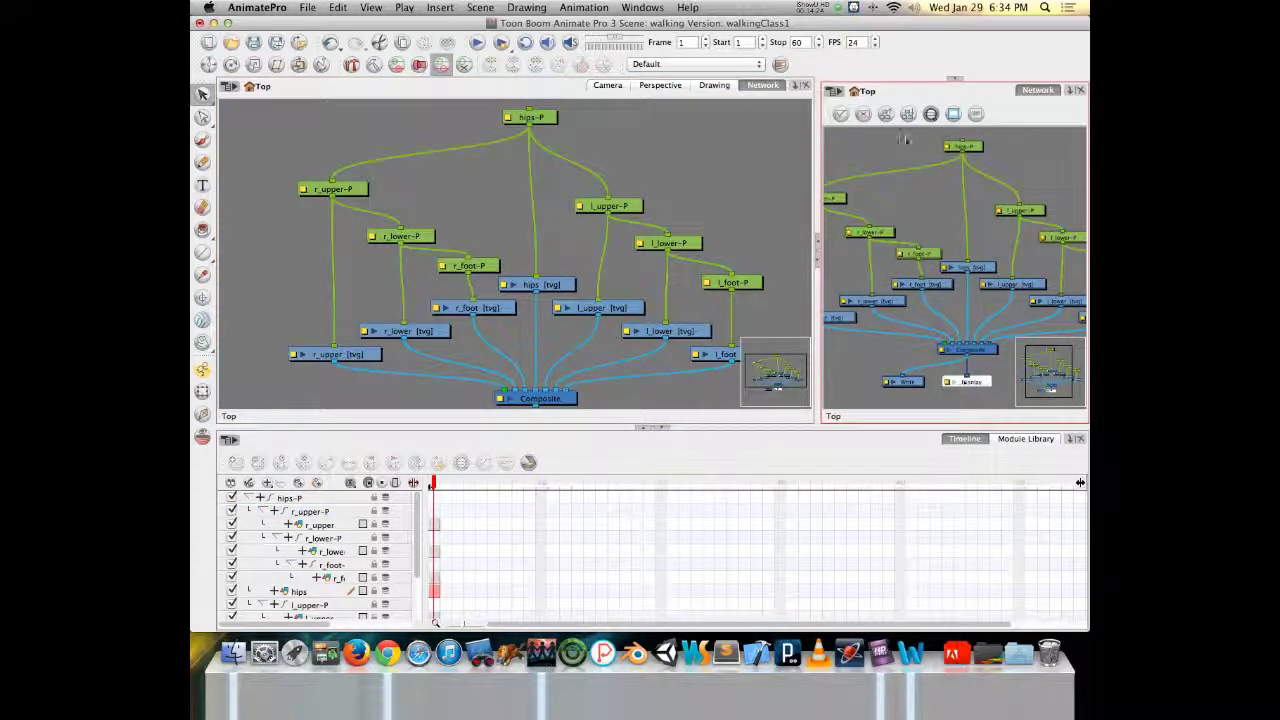
{"action": "left_click", "coordinate": [885, 117]}
{"action": "left_click", "coordinate": [610, 341]}
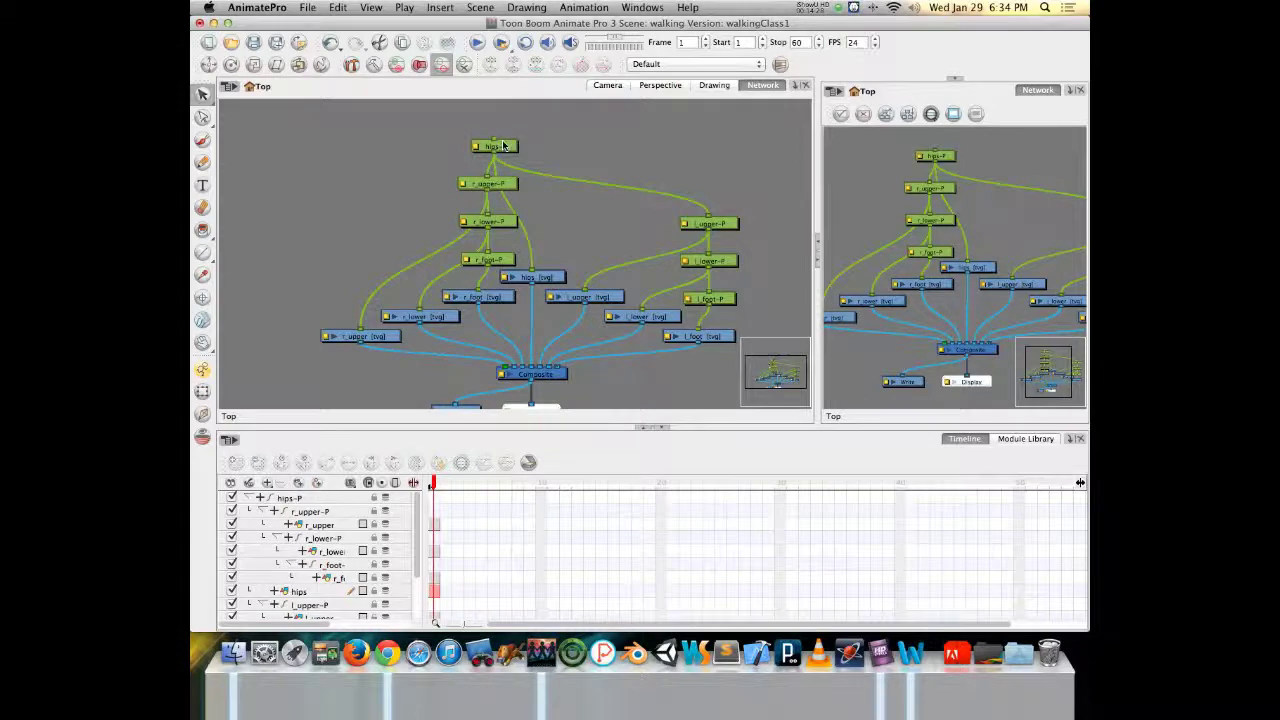
Move the hips-P peg up and across so it sits centred above the right and left leg chains.
{"action": "left_click_drag", "start_coordinate": [504, 146], "coordinate": [591, 130]}
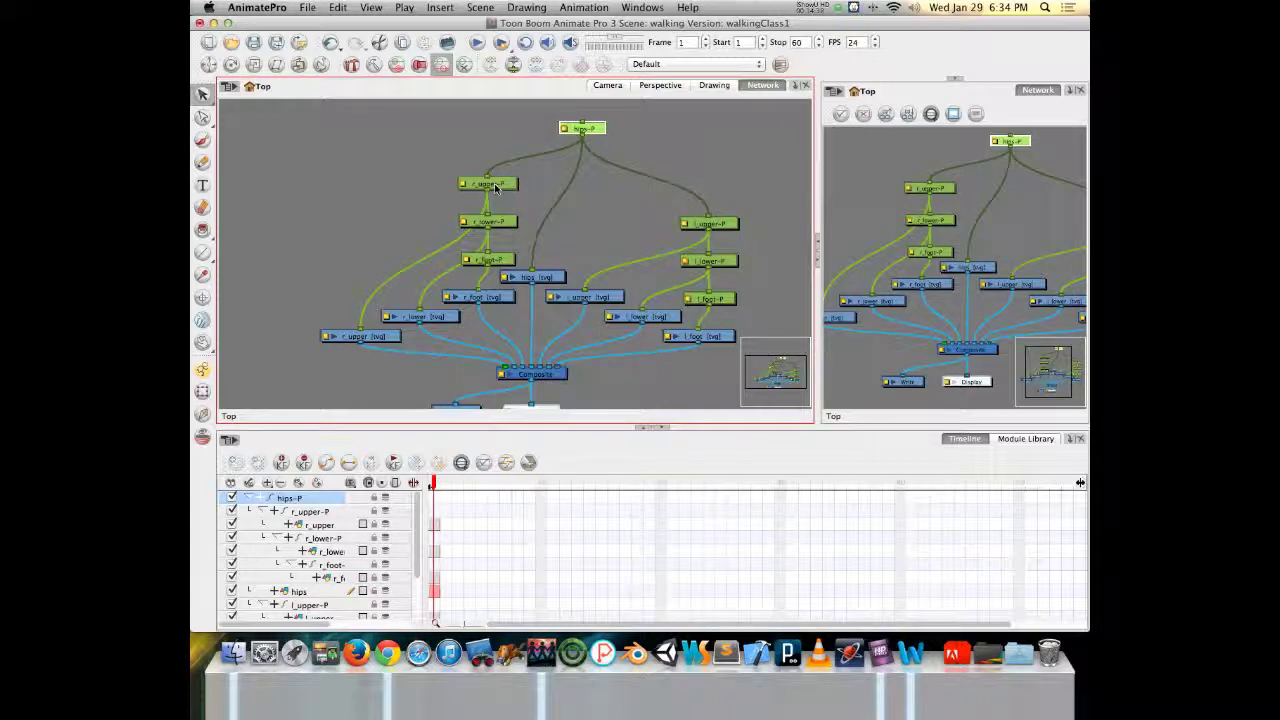
{"action": "left_click", "coordinate": [494, 187]}
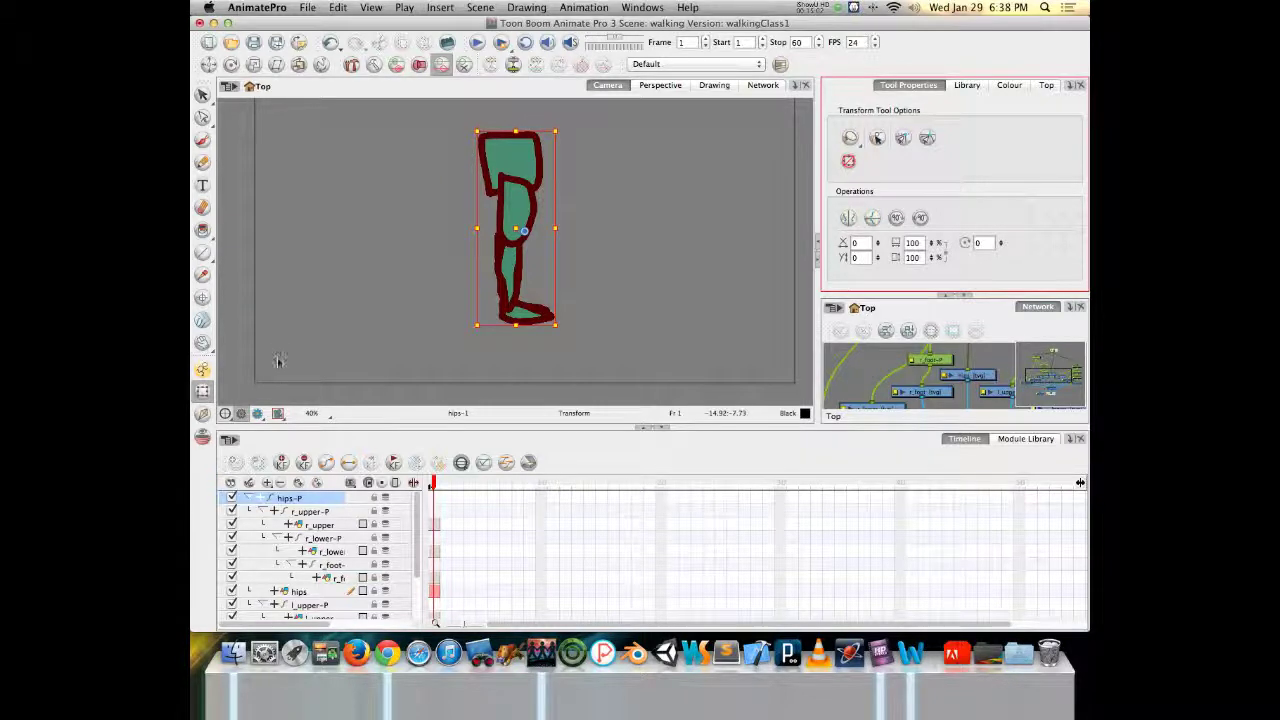
Compare what the r_upper, r_lower and hips drawings affect with what the r_upper-P and hips-P pegs affect.
{"action": "left_click", "coordinate": [321, 527]}
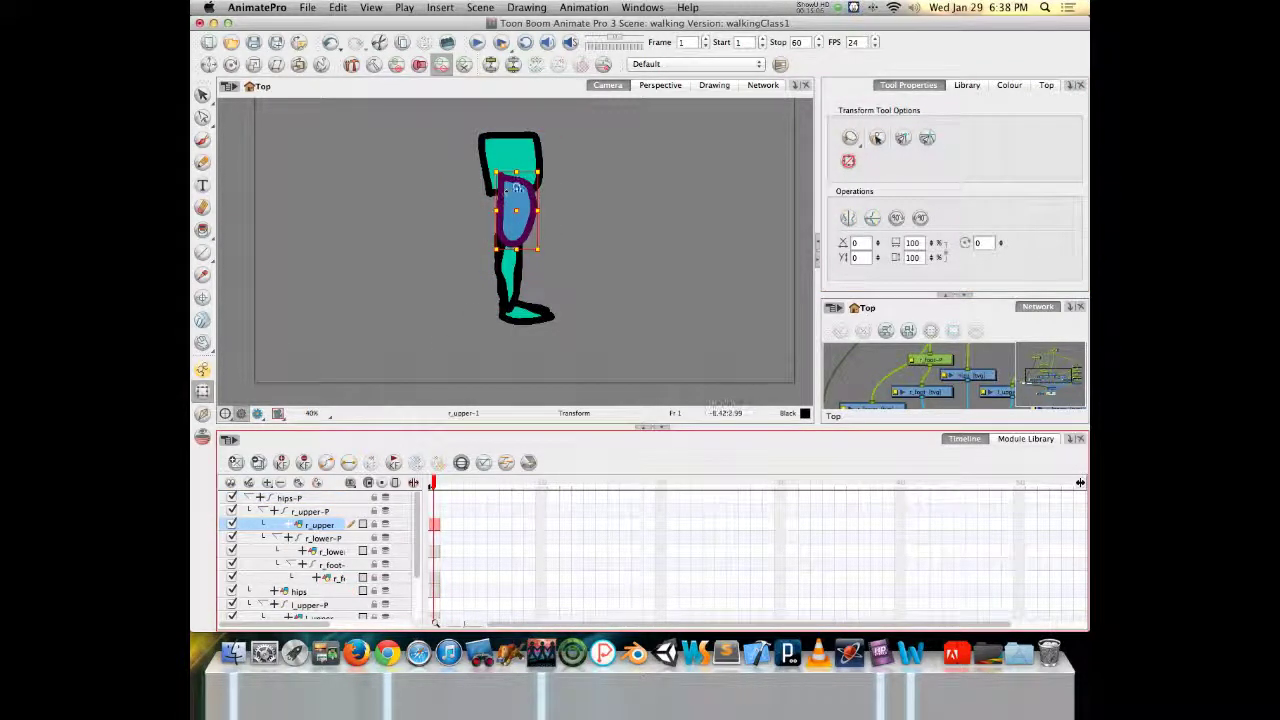
{"action": "left_click", "coordinate": [317, 513]}
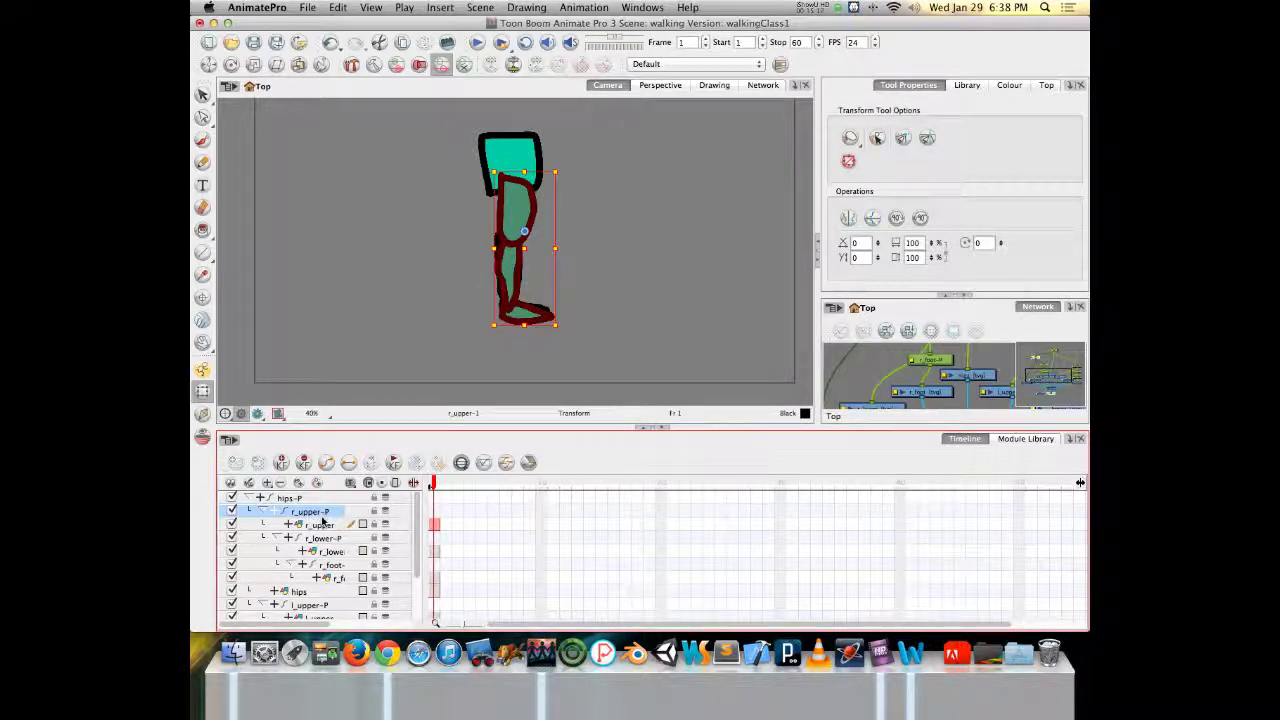
{"action": "left_click", "coordinate": [323, 551]}
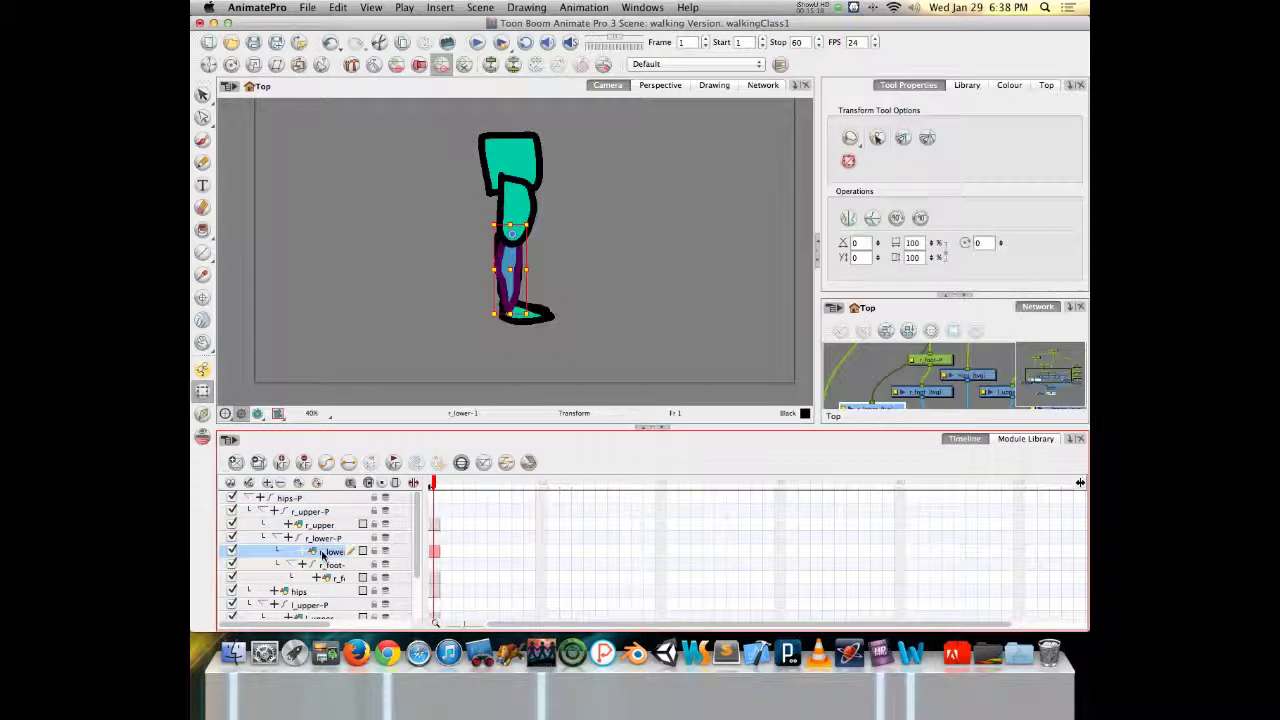
{"action": "left_click", "coordinate": [289, 501]}
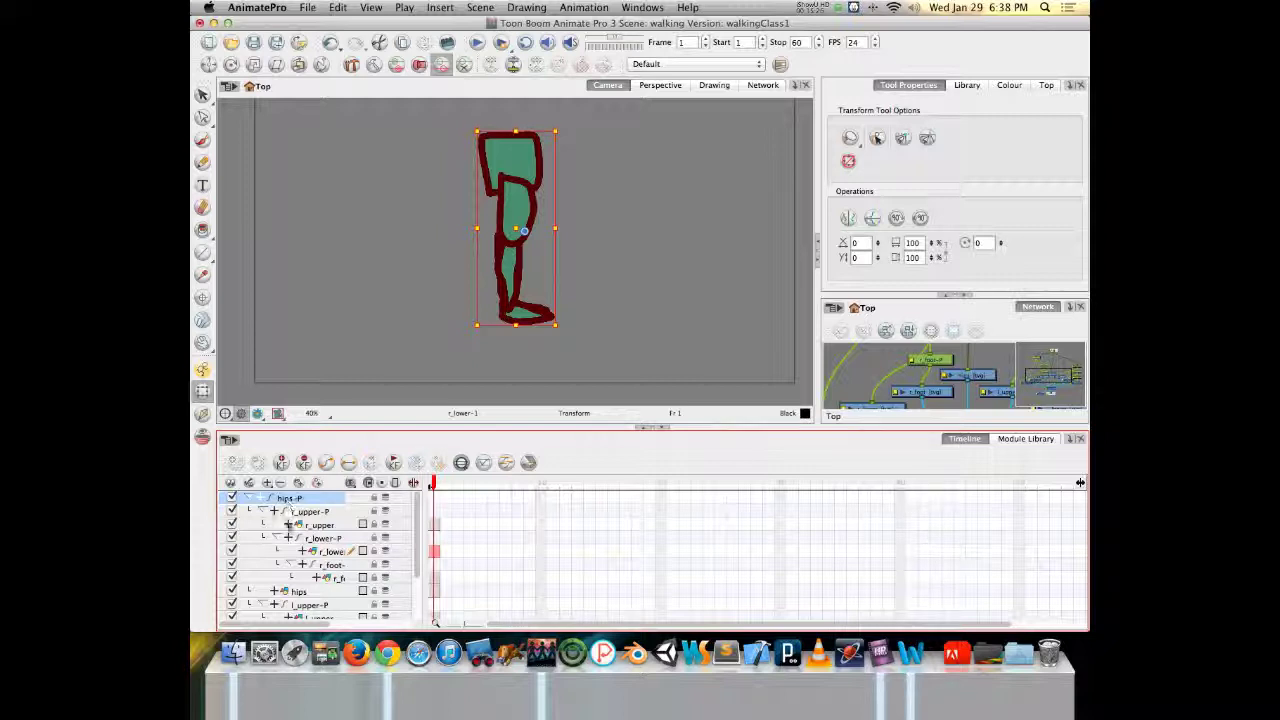
{"action": "left_click", "coordinate": [298, 592]}
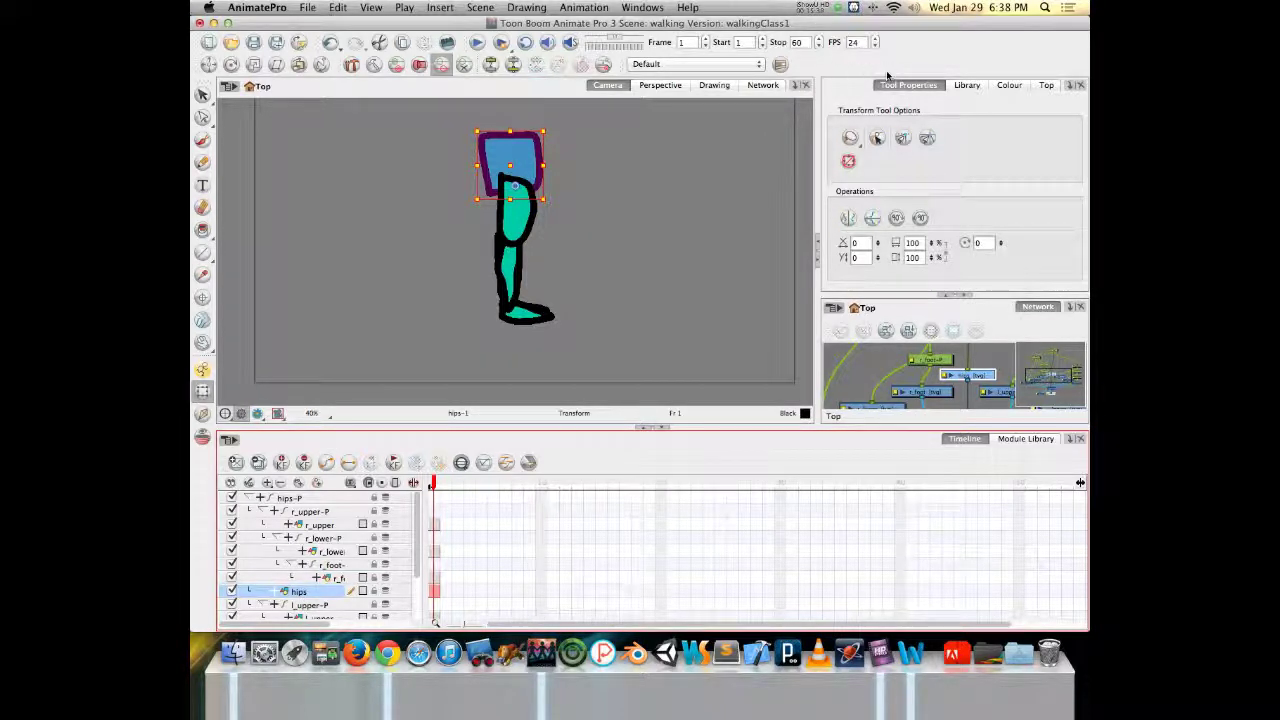
Turn on peg selection mode in the Transform tool options.
{"action": "left_click", "coordinate": [877, 141]}
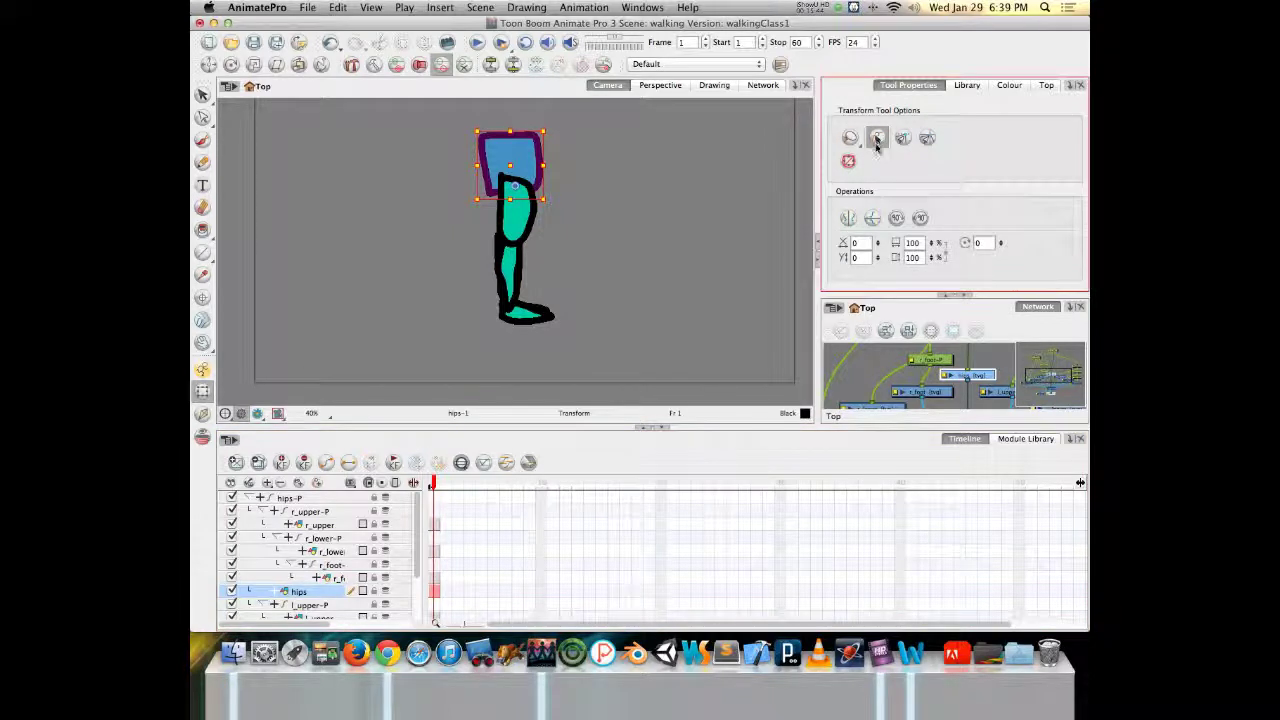
{"action": "left_click", "coordinate": [853, 139]}
{"action": "left_click", "coordinate": [853, 138]}
{"action": "left_click", "coordinate": [849, 138]}
{"action": "left_click", "coordinate": [881, 140]}
{"action": "left_click", "coordinate": [881, 140]}
{"action": "left_click", "coordinate": [878, 140]}
Check peg selection by picking the upper leg, the hips and the foot directly on the character.
{"action": "left_click", "coordinate": [511, 228]}
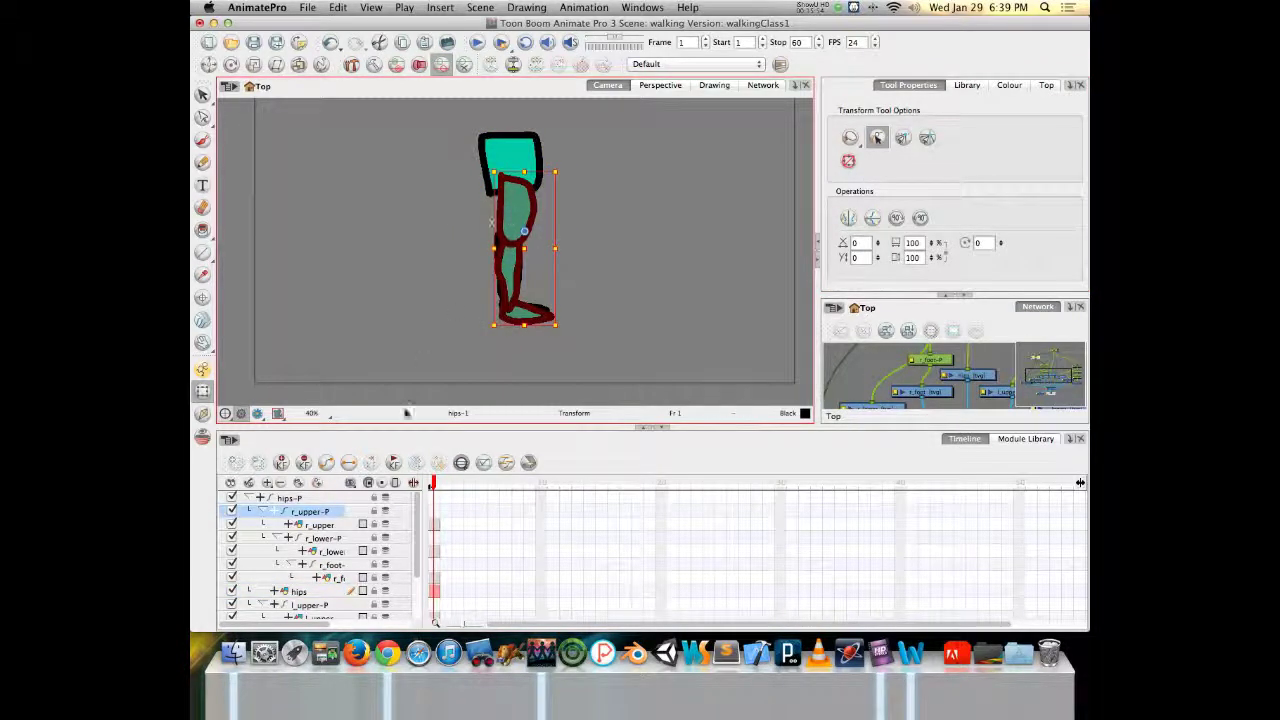
{"action": "left_click", "coordinate": [526, 160]}
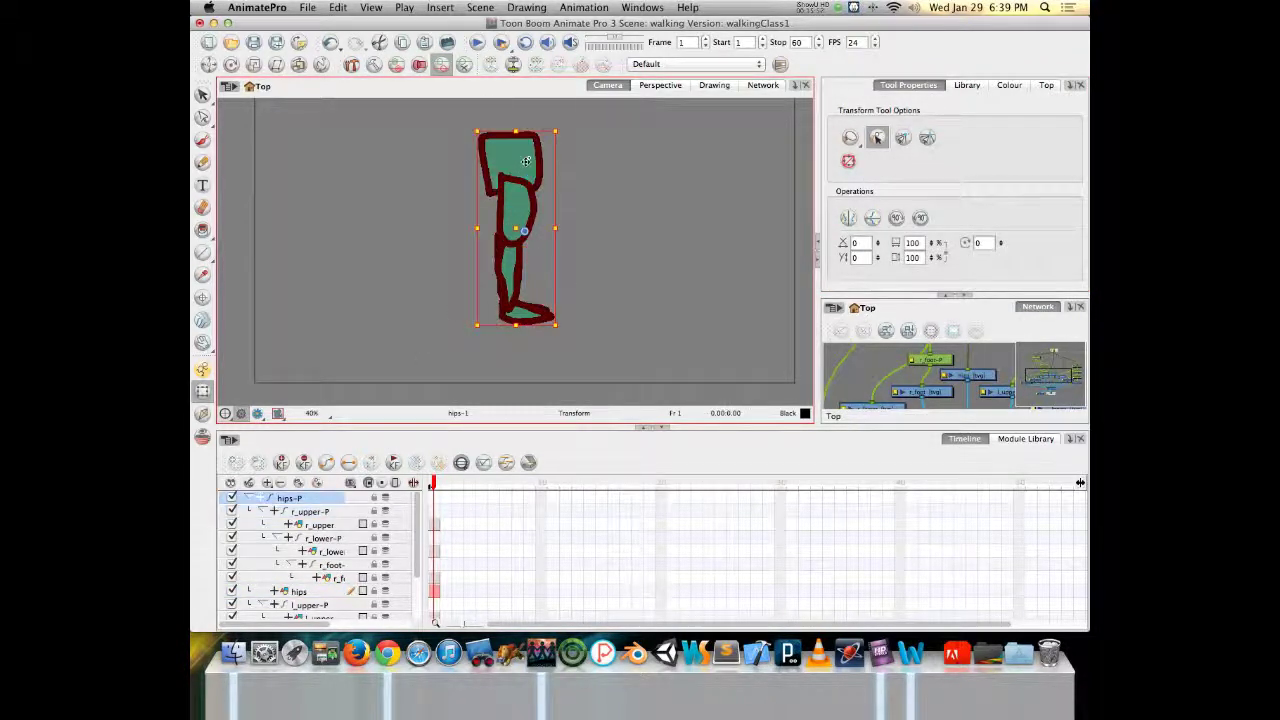
{"action": "left_click", "coordinate": [636, 245]}
{"action": "left_click", "coordinate": [526, 315]}
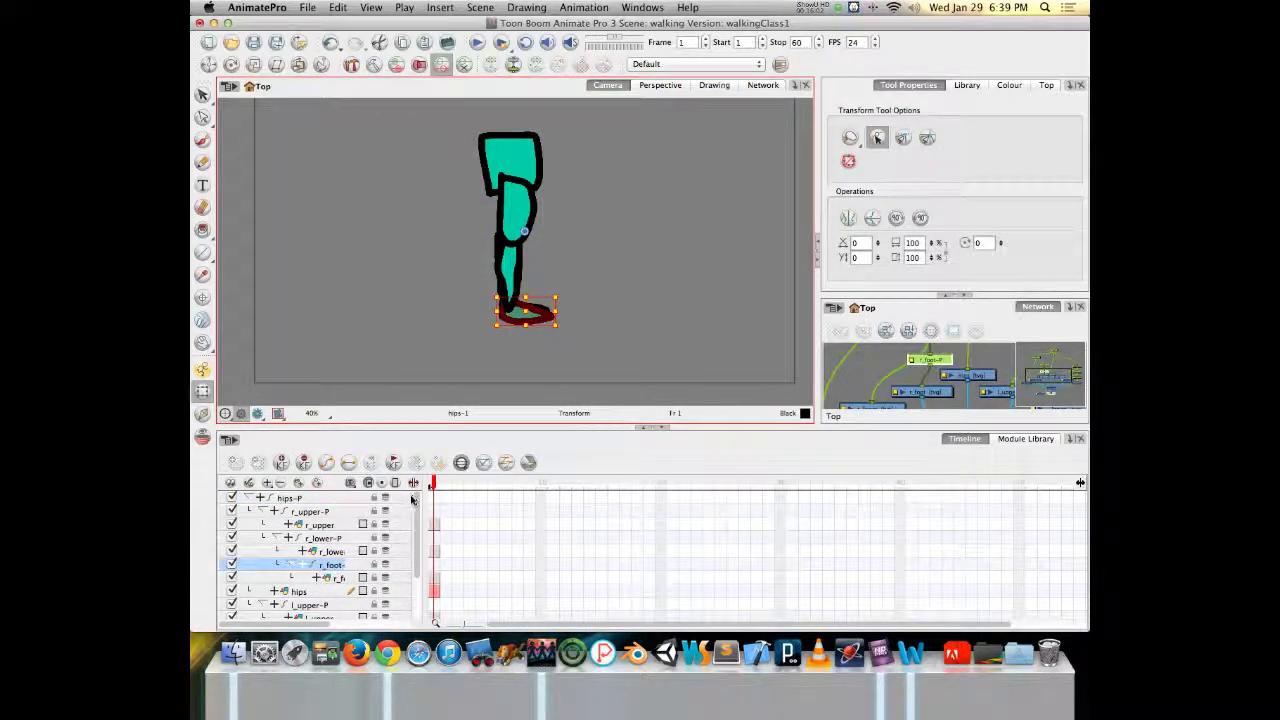
Widen the timeline's layer list to show the full names of the nested layers, undoing any accidental transform.
{"action": "left_click_drag", "start_coordinate": [422, 492], "coordinate": [476, 494]}
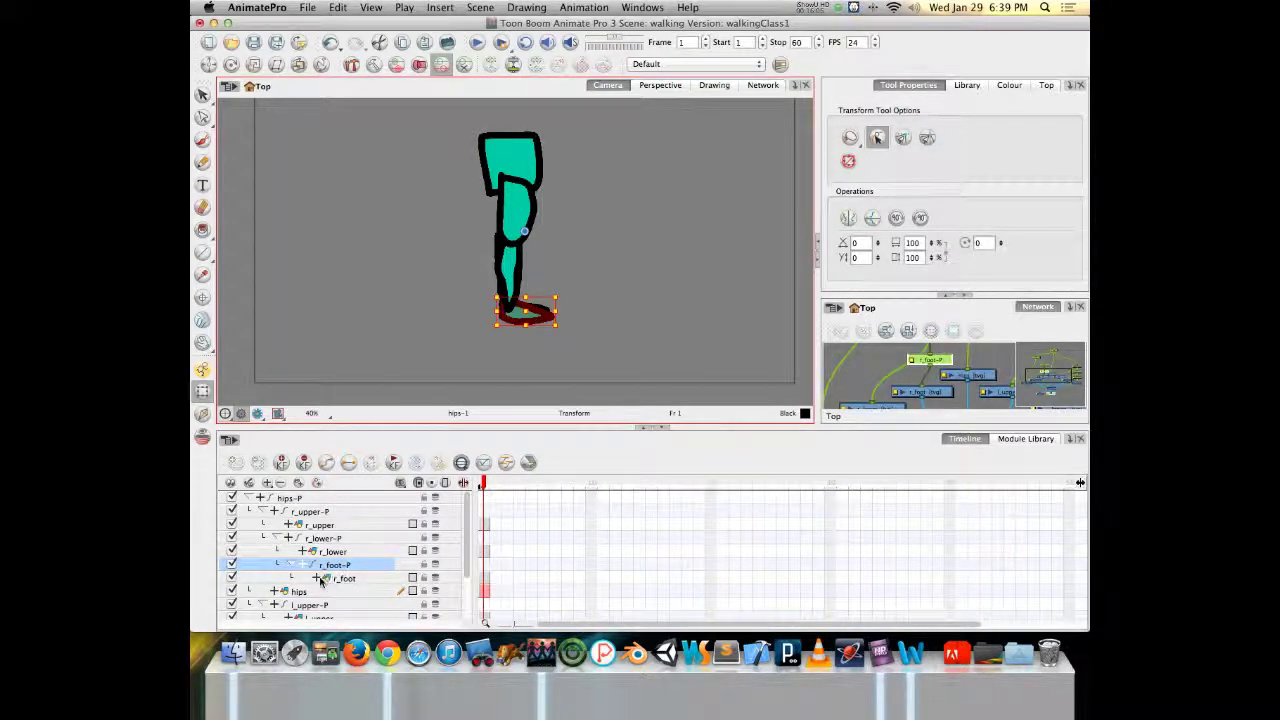
{"action": "scroll", "coordinate": [298, 558], "scroll_direction": "down", "scroll_amount": 1}
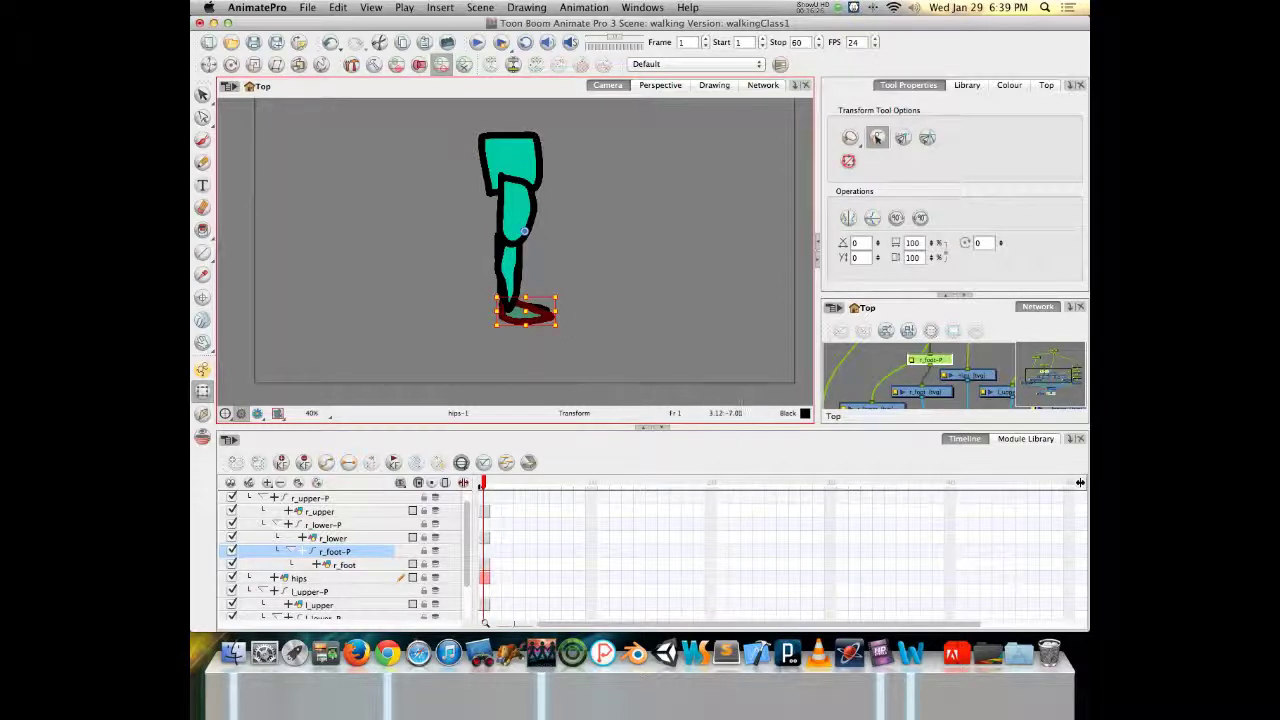
{"action": "mouse_move", "coordinate": [559, 333]}
{"action": "left_mouse_down"}
{"action": "mouse_move", "coordinate": [620, 250]}
{"action": "mouse_move", "coordinate": [562, 330]}
{"action": "mouse_move", "coordinate": [489, 330]}
{"action": "mouse_move", "coordinate": [628, 298]}
{"action": "mouse_move", "coordinate": [495, 330]}
{"action": "mouse_move", "coordinate": [644, 311]}
{"action": "mouse_move", "coordinate": [605, 285]}
{"action": "mouse_move", "coordinate": [562, 333]}
{"action": "left_mouse_up"}
{"action": "key", "text": "super+z"}
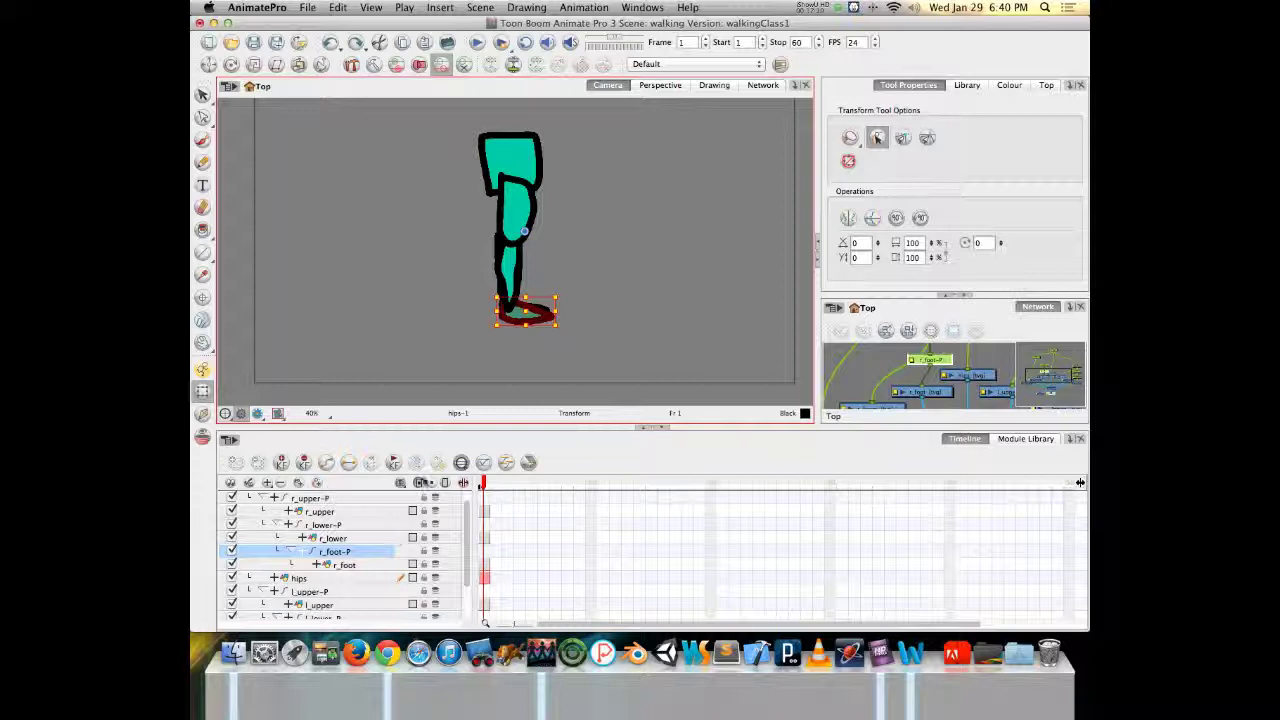
Compare the pivot positions of the r_upper and r_foot drawings with that of the r_foot-P peg.
{"action": "left_click", "coordinate": [301, 513]}
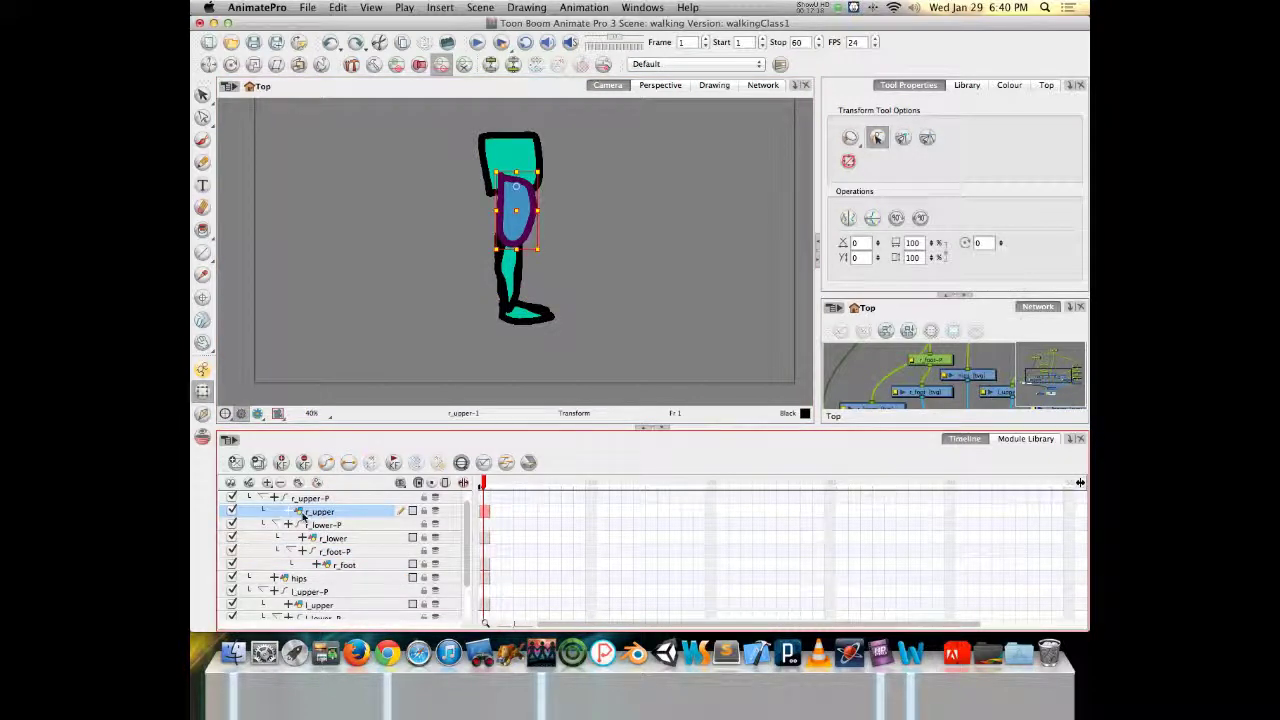
{"action": "left_click", "coordinate": [327, 566]}
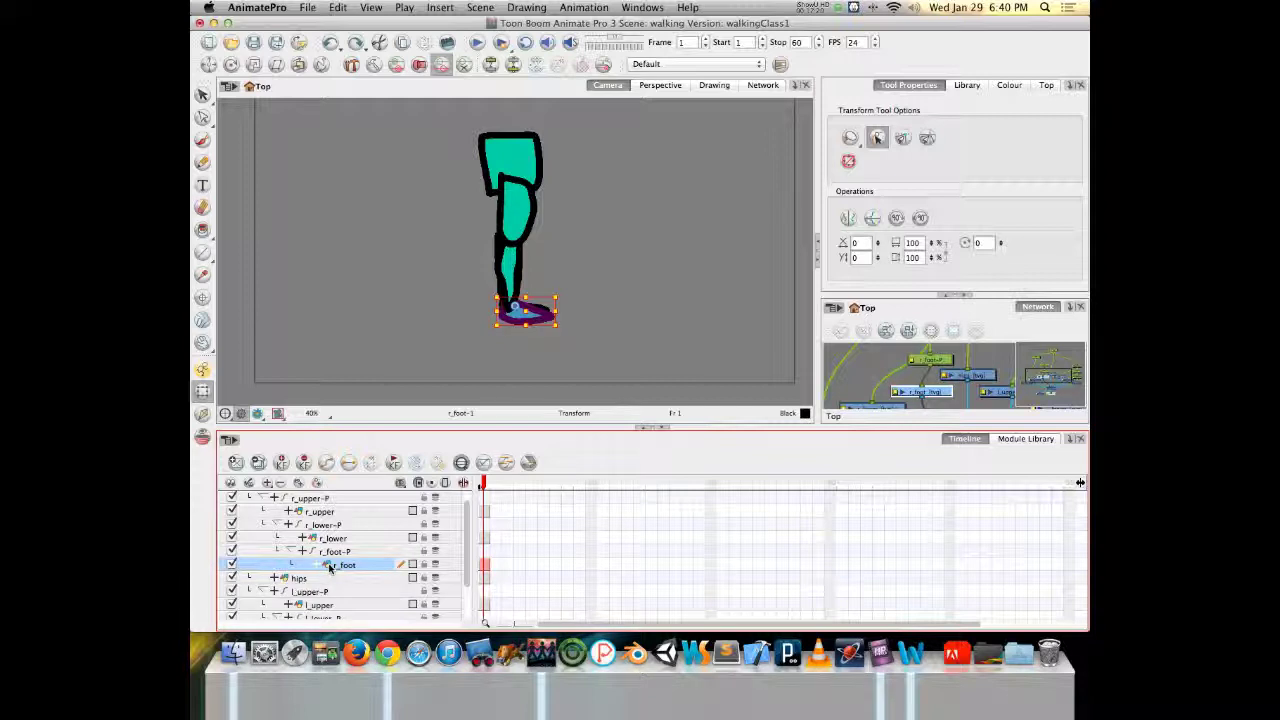
{"action": "left_click", "coordinate": [335, 553]}
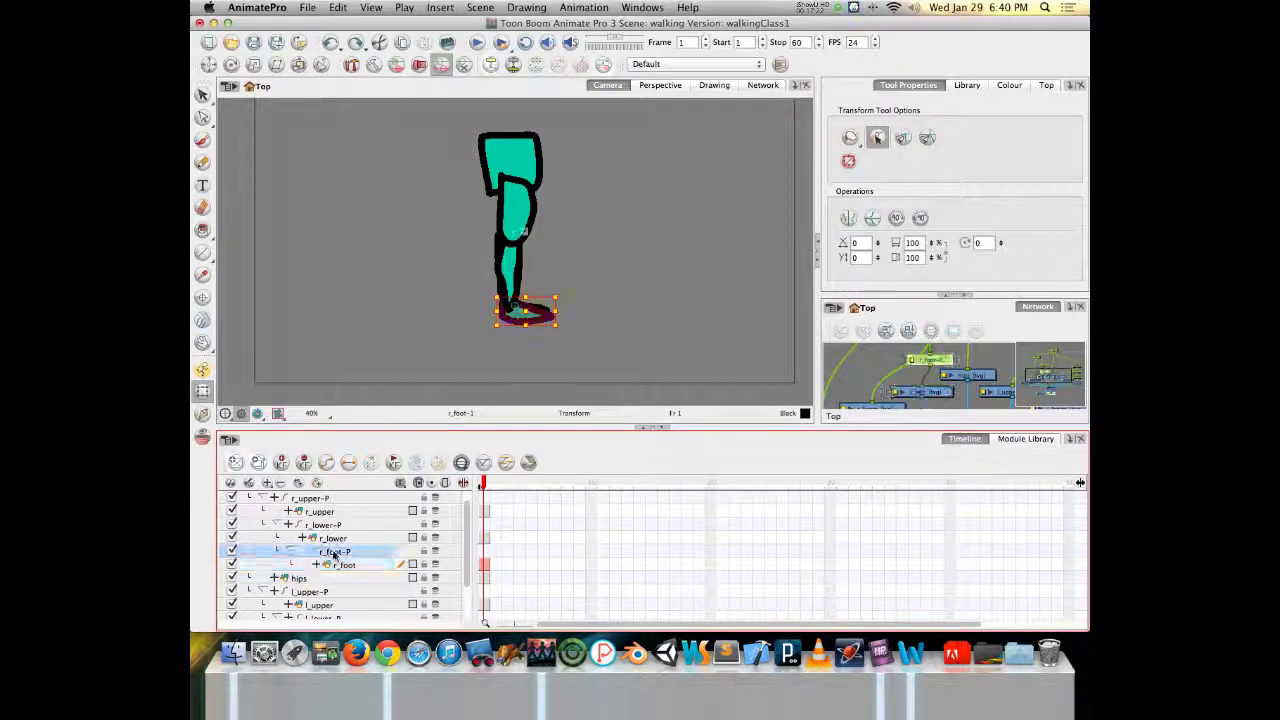
{"action": "left_click", "coordinate": [327, 567]}
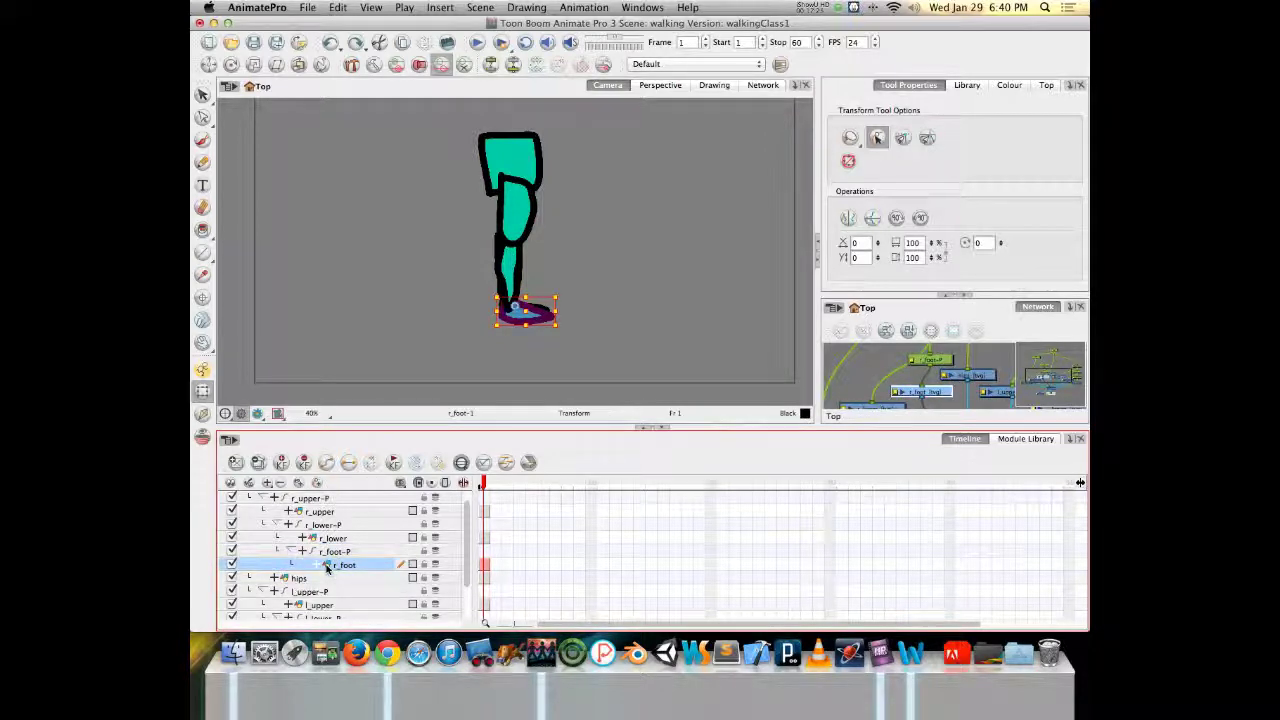
Set Use Embedded Pivots to Apply Embedded Pivot on Parent Peg in the r_foot drawing's layer properties.
{"action": "double_click", "coordinate": [327, 566]}
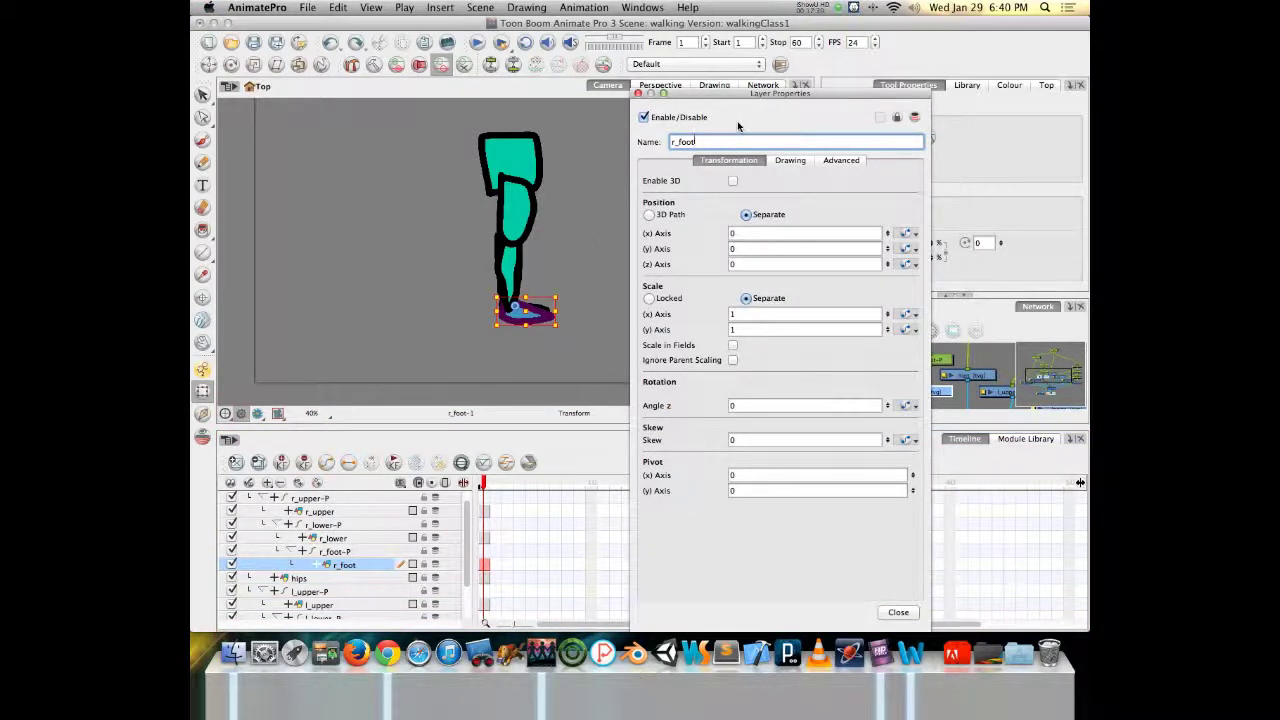
{"action": "left_click", "coordinate": [789, 161]}
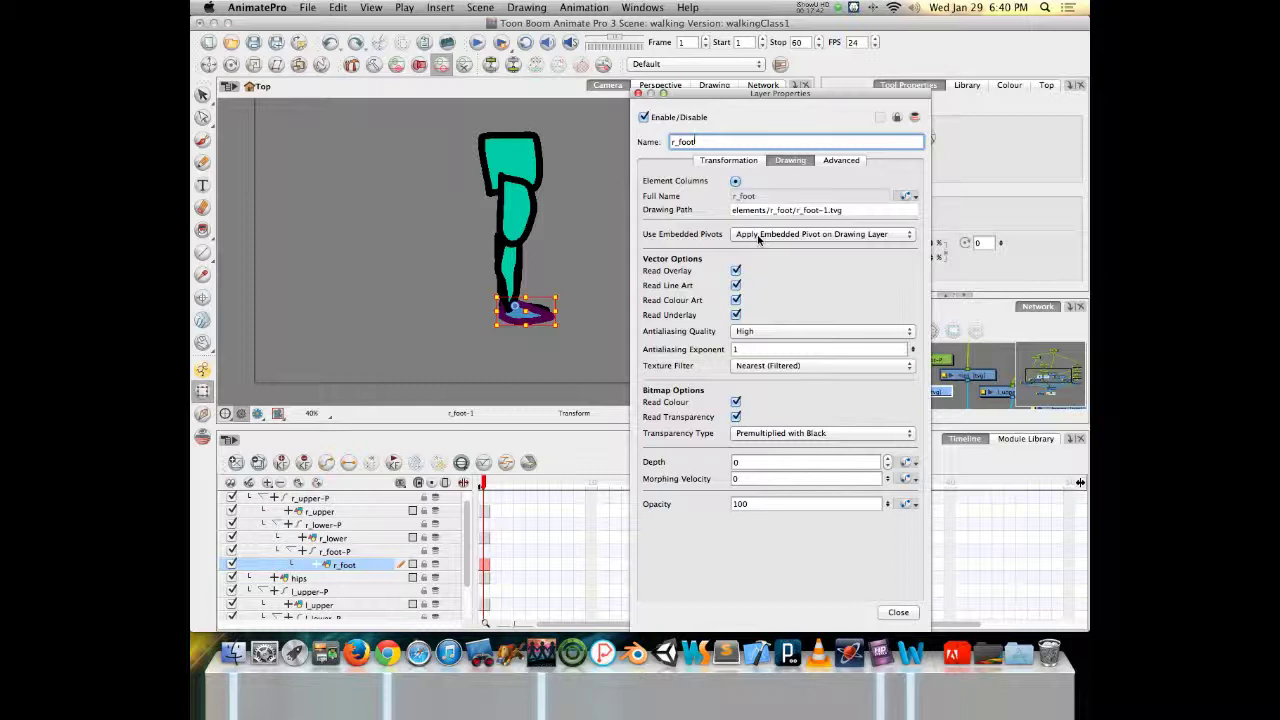
{"action": "left_click", "coordinate": [758, 236]}
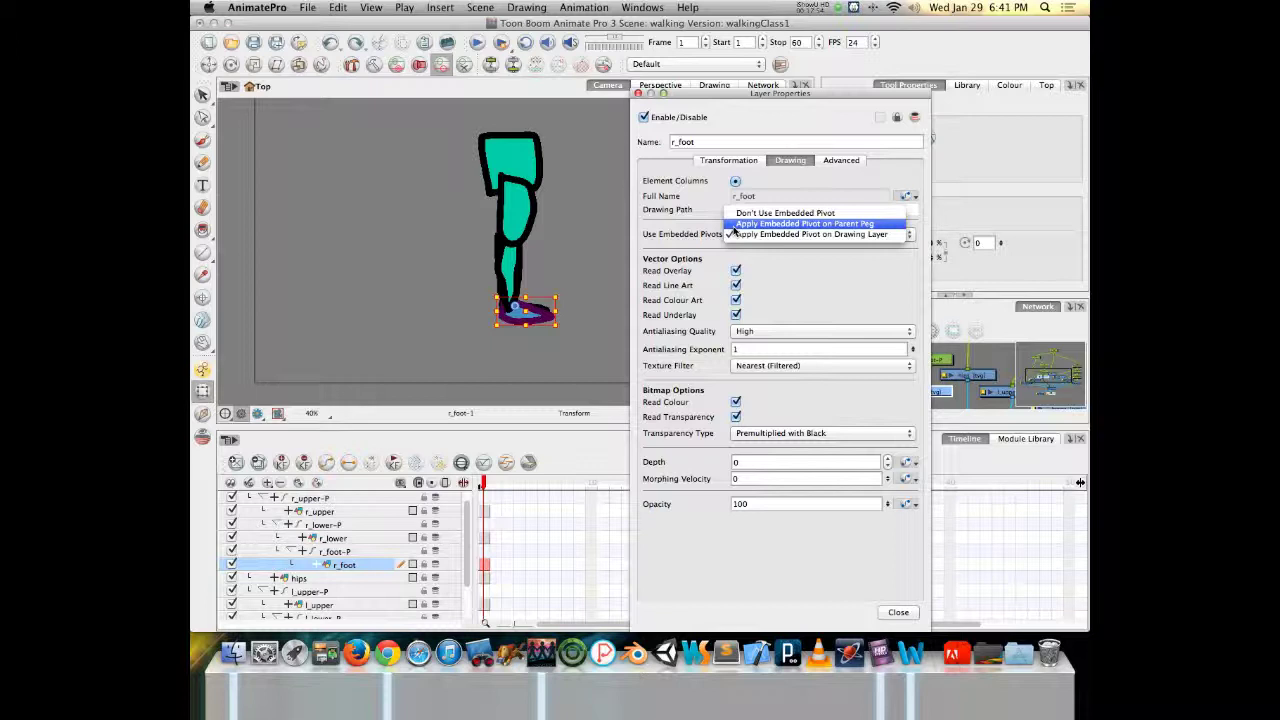
{"action": "left_click", "coordinate": [735, 224]}
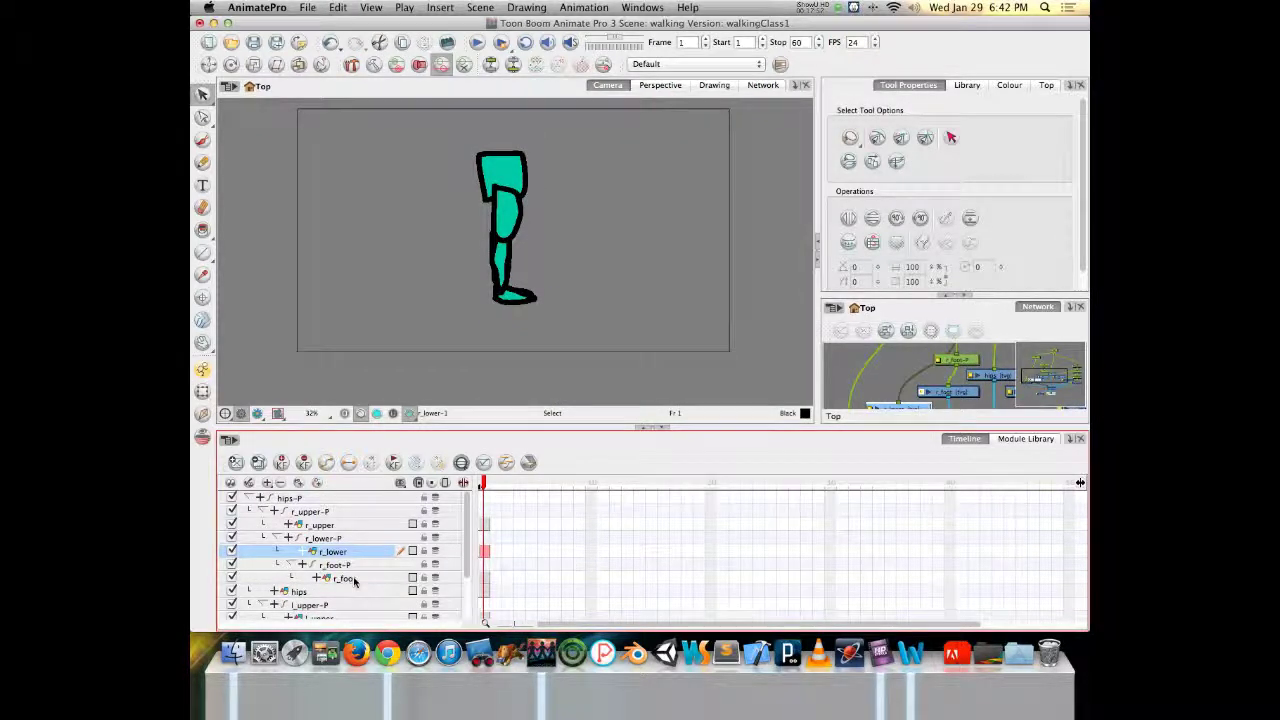
Using the Rotate tool, examine the pivots of the r_foot, hips, l_upper and l_lower drawings and the l_lower-P and l_upper-P pegs.
{"action": "left_click", "coordinate": [327, 579]}
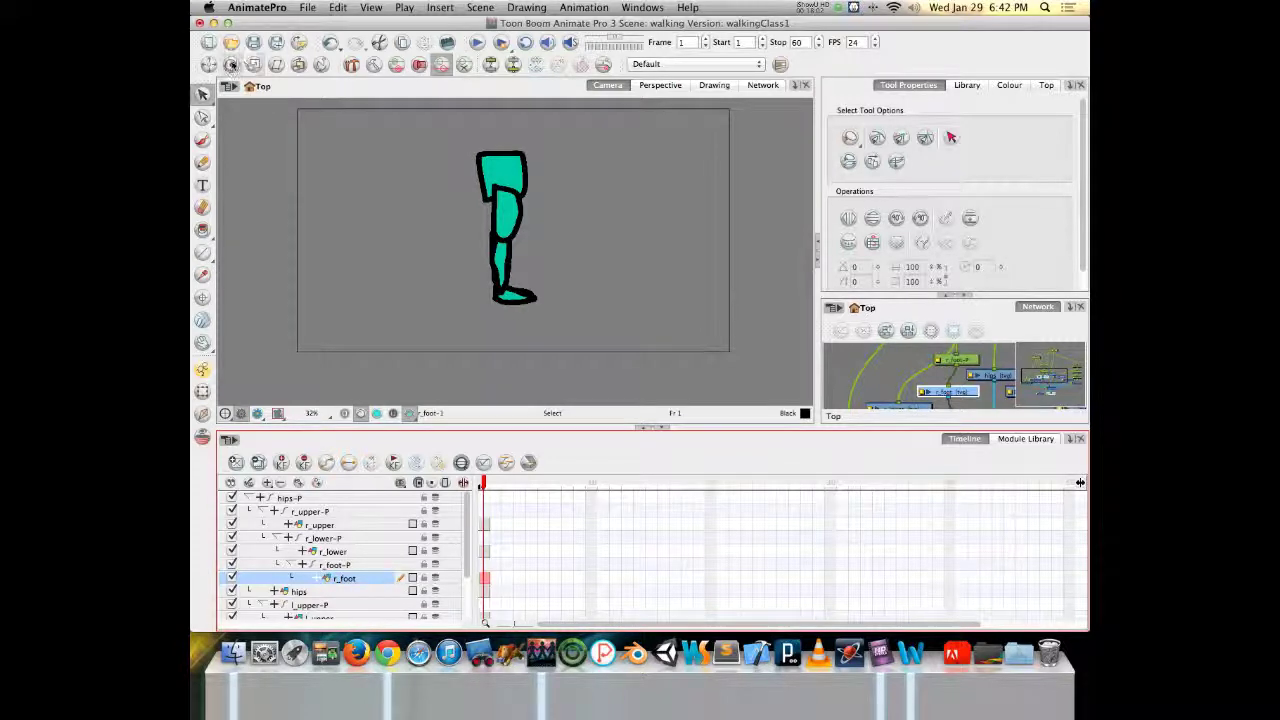
{"action": "left_click", "coordinate": [231, 64]}
{"action": "scroll", "coordinate": [340, 590], "scroll_direction": "down", "scroll_amount": 3}
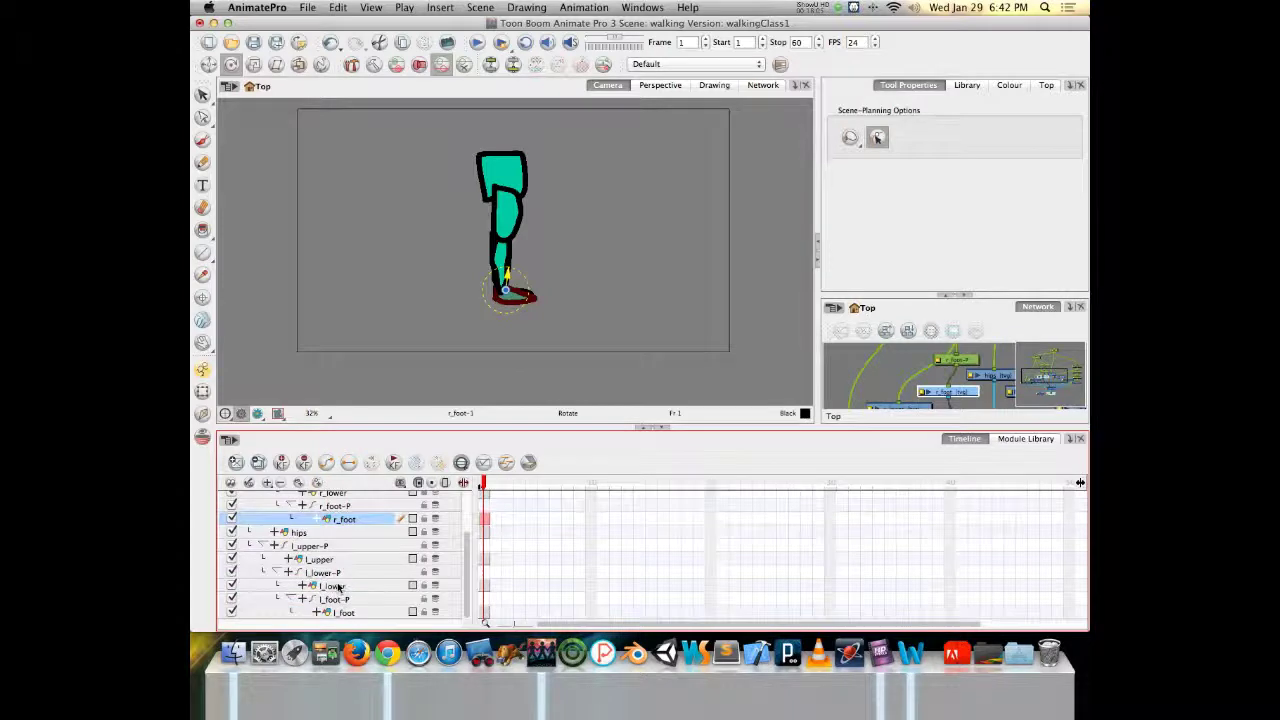
{"action": "left_click", "coordinate": [283, 533]}
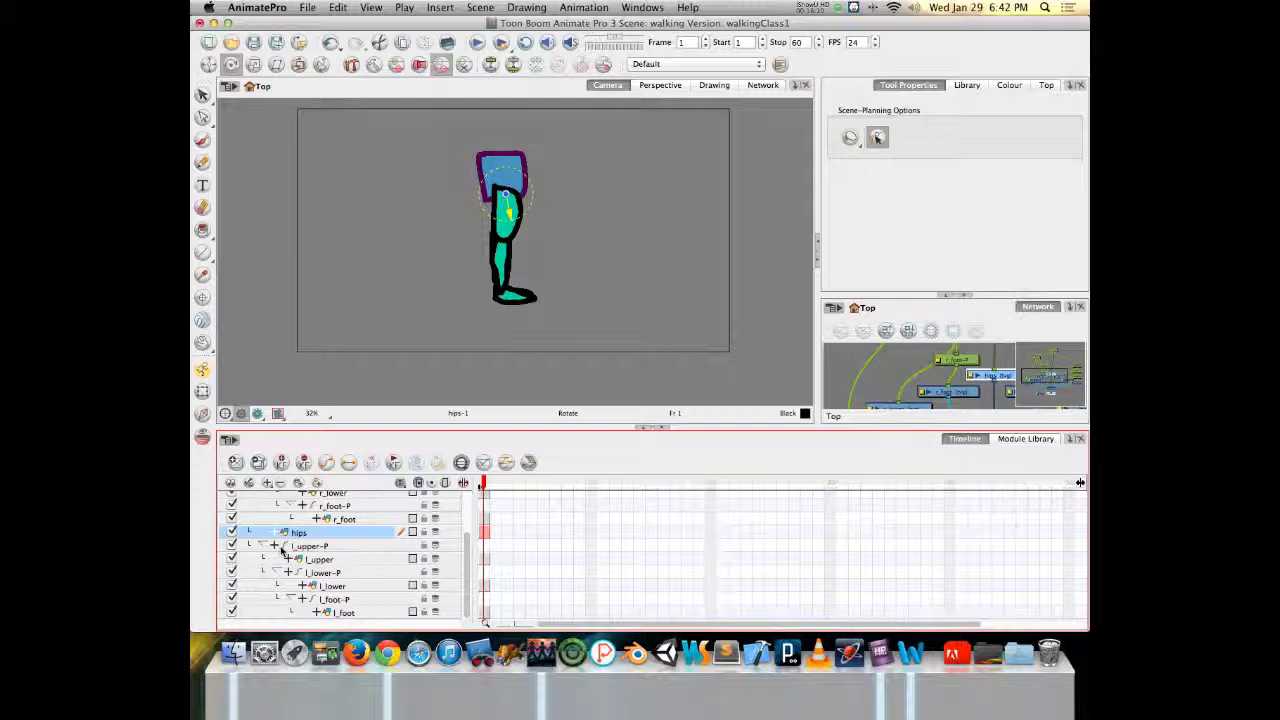
{"action": "left_click", "coordinate": [300, 560]}
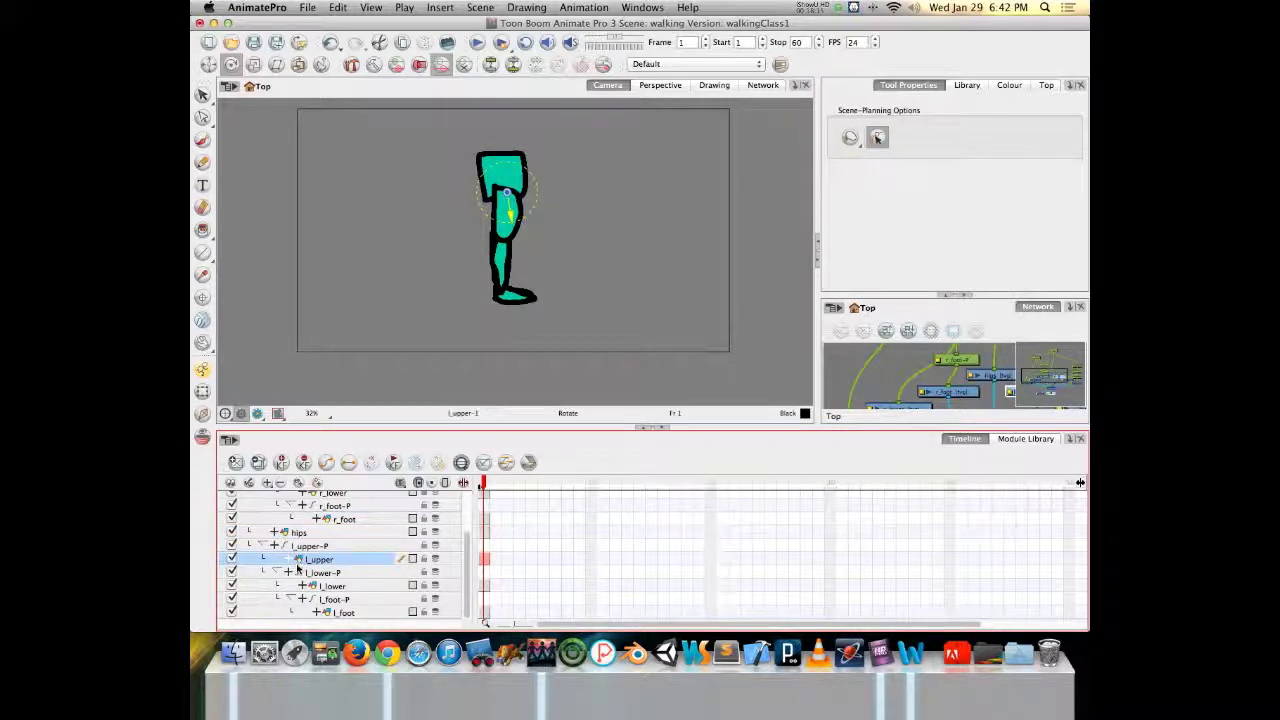
{"action": "left_click", "coordinate": [312, 588]}
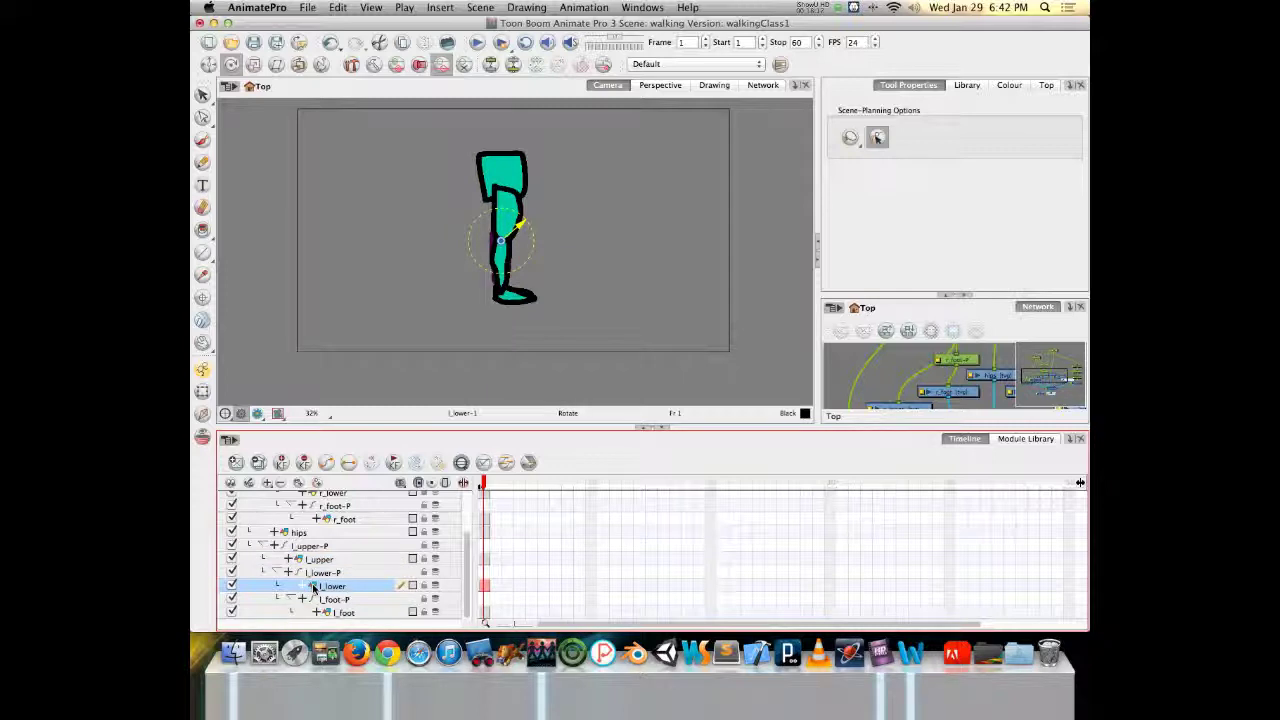
{"action": "left_click", "coordinate": [318, 572]}
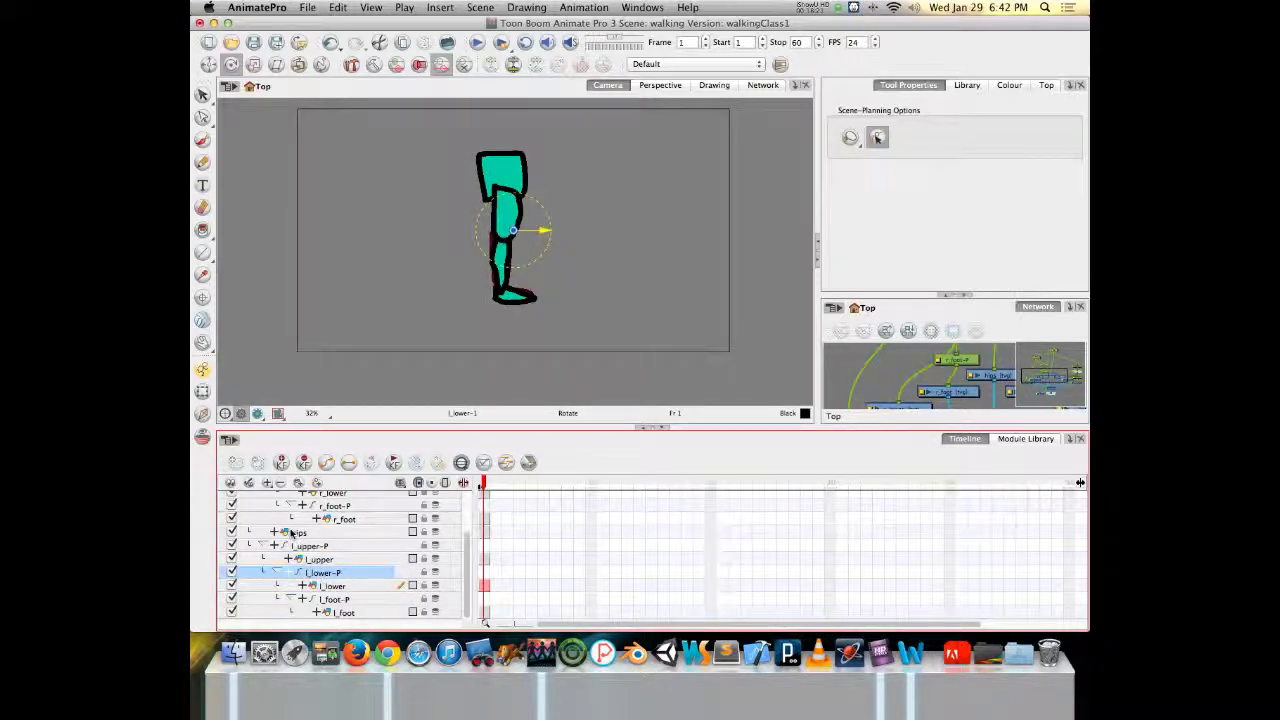
{"action": "left_click", "coordinate": [297, 546]}
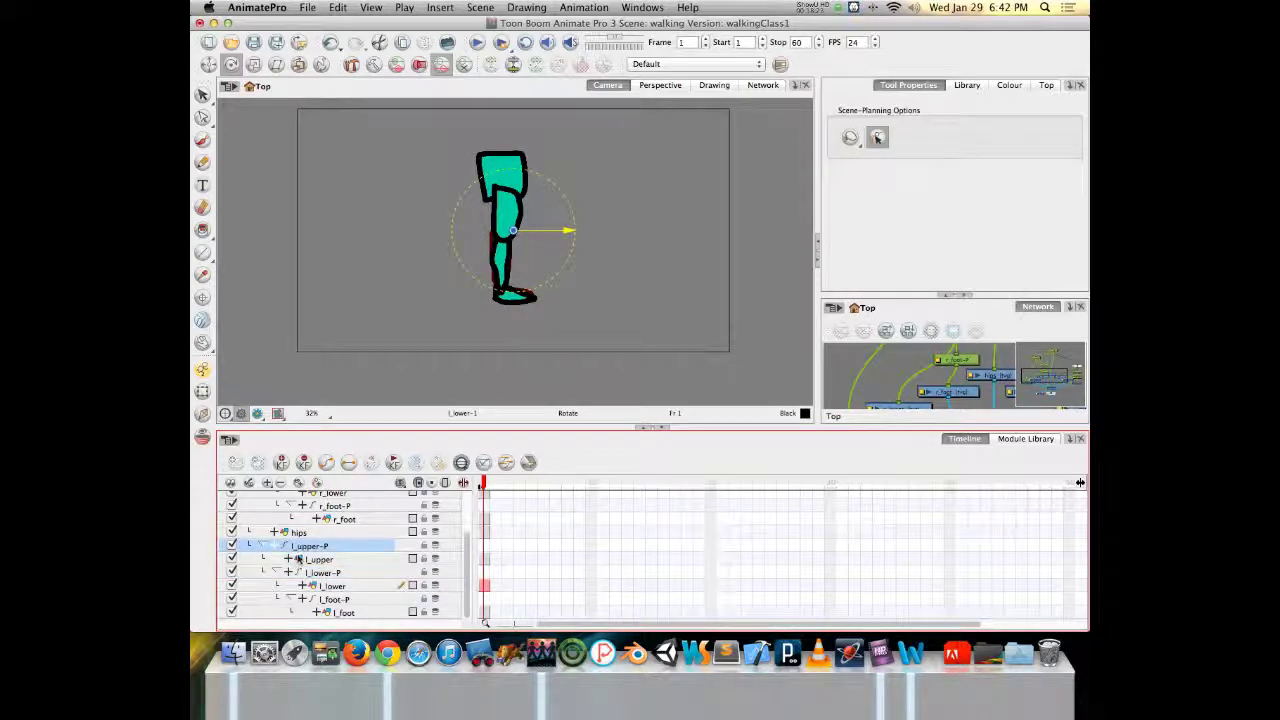
Set Use Embedded Pivots to Apply Embedded Pivot on Parent Peg in the l_upper drawing's layer properties.
{"action": "left_click", "coordinate": [298, 560]}
{"action": "double_click", "coordinate": [297, 560]}
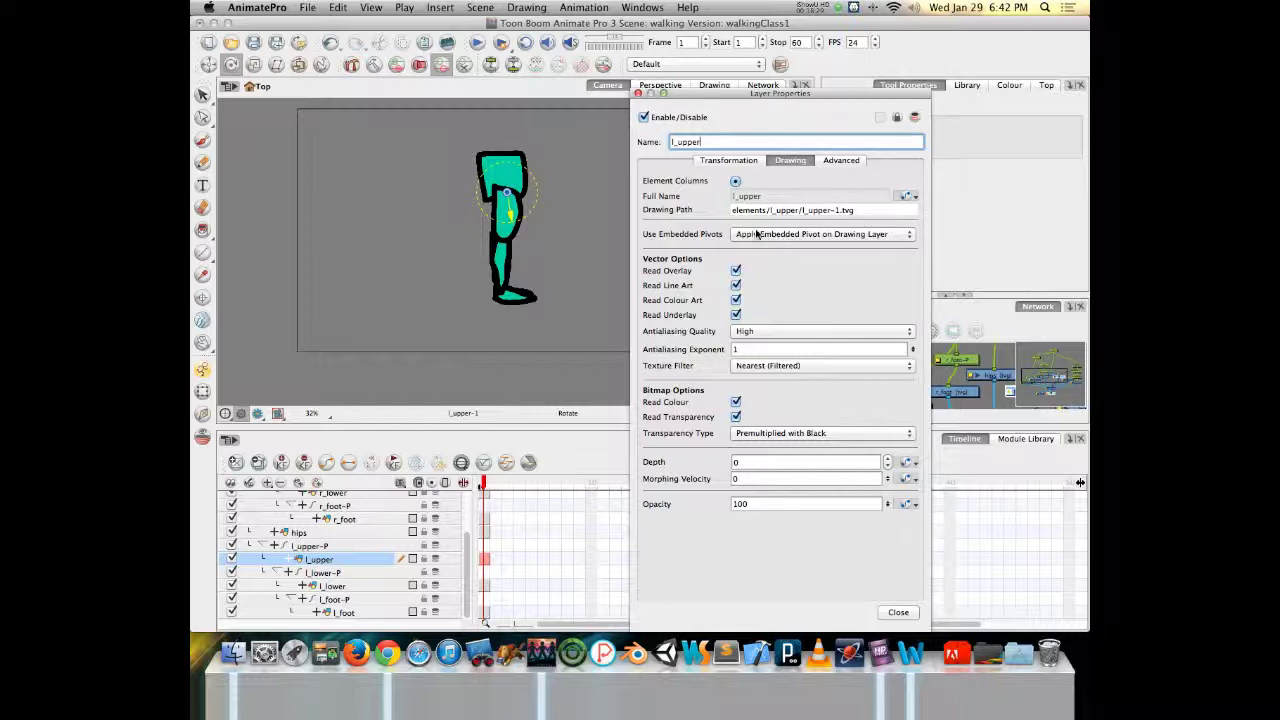
{"action": "left_click", "coordinate": [713, 161]}
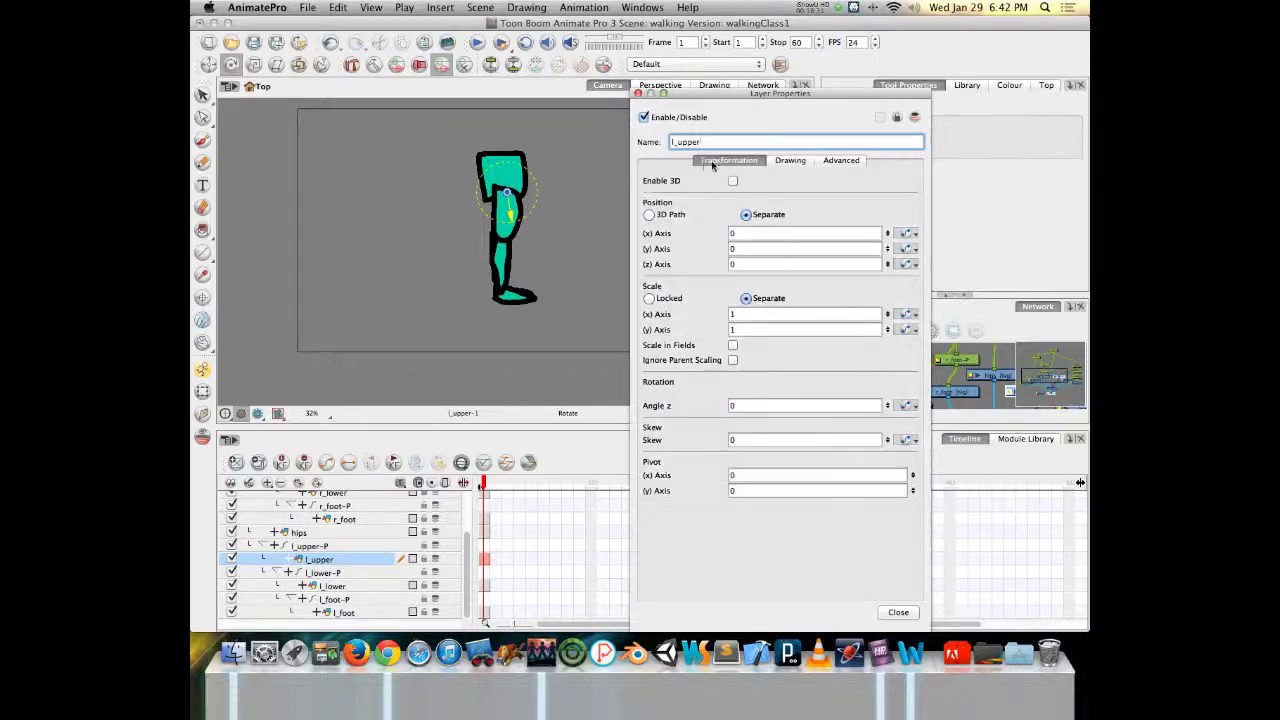
{"action": "left_click", "coordinate": [790, 161]}
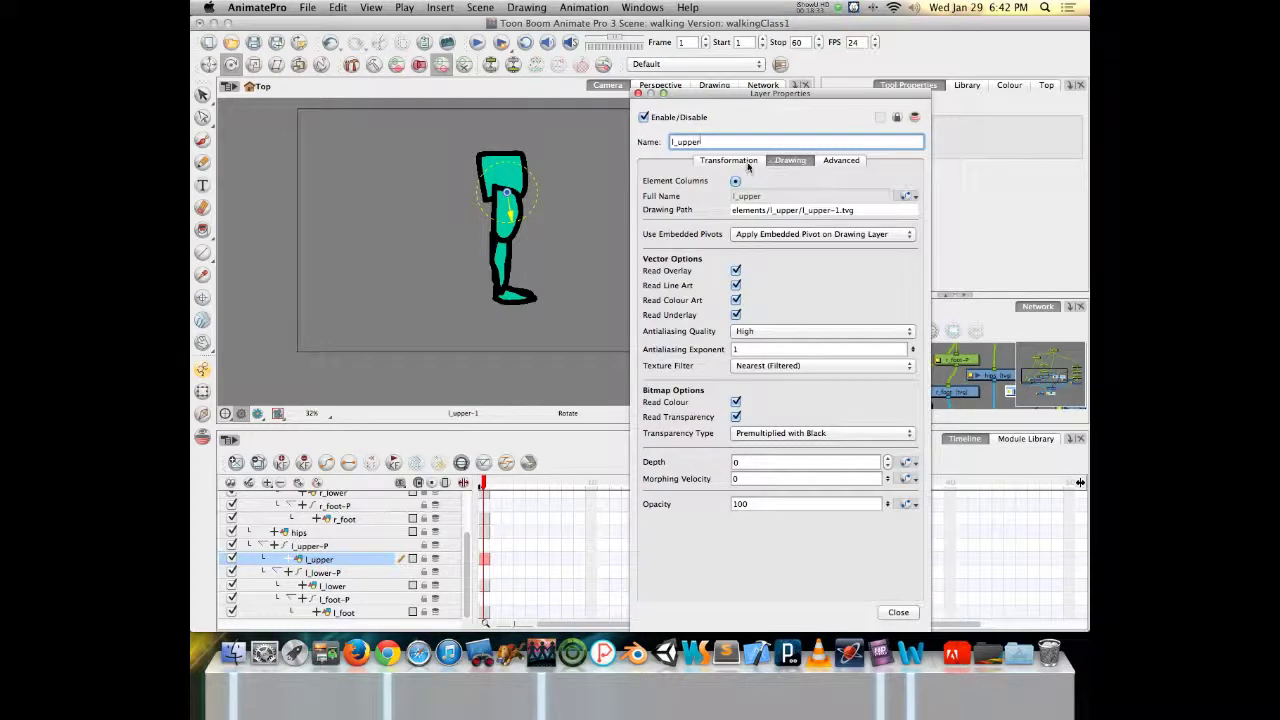
{"action": "left_click", "coordinate": [740, 165]}
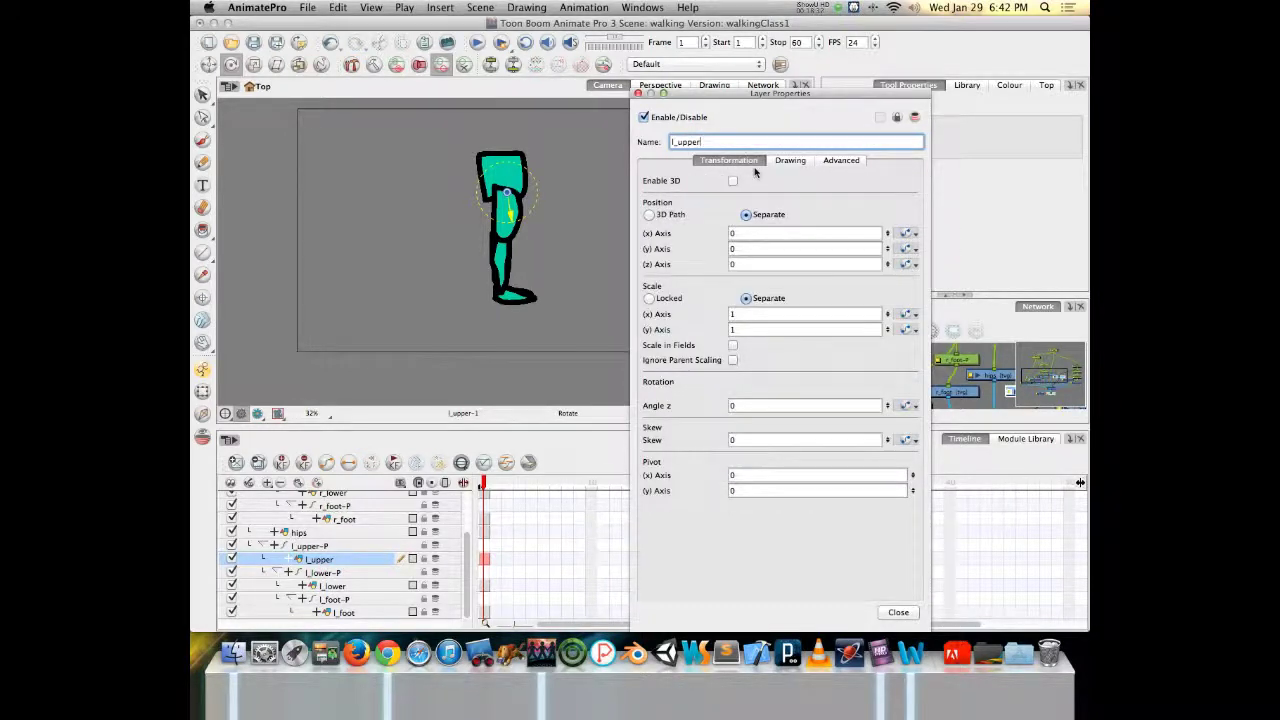
{"action": "left_click", "coordinate": [789, 161]}
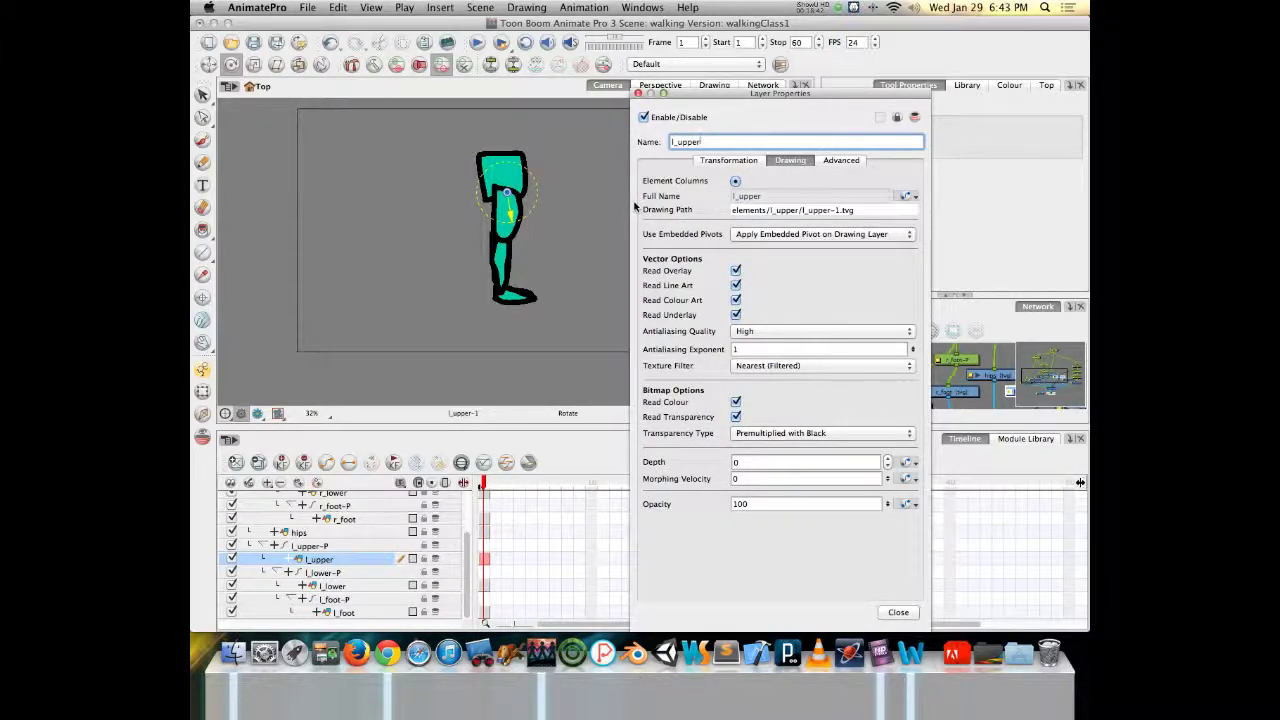
{"action": "left_click", "coordinate": [788, 236]}
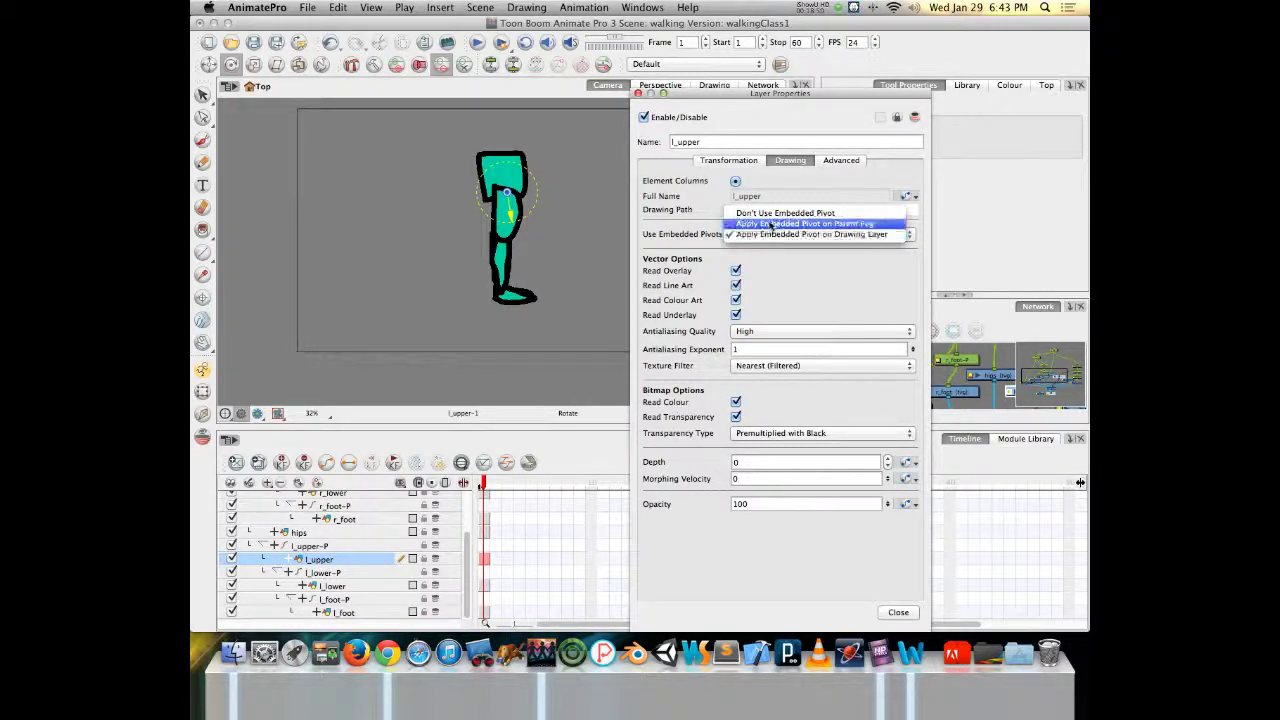
{"action": "left_click", "coordinate": [765, 224]}
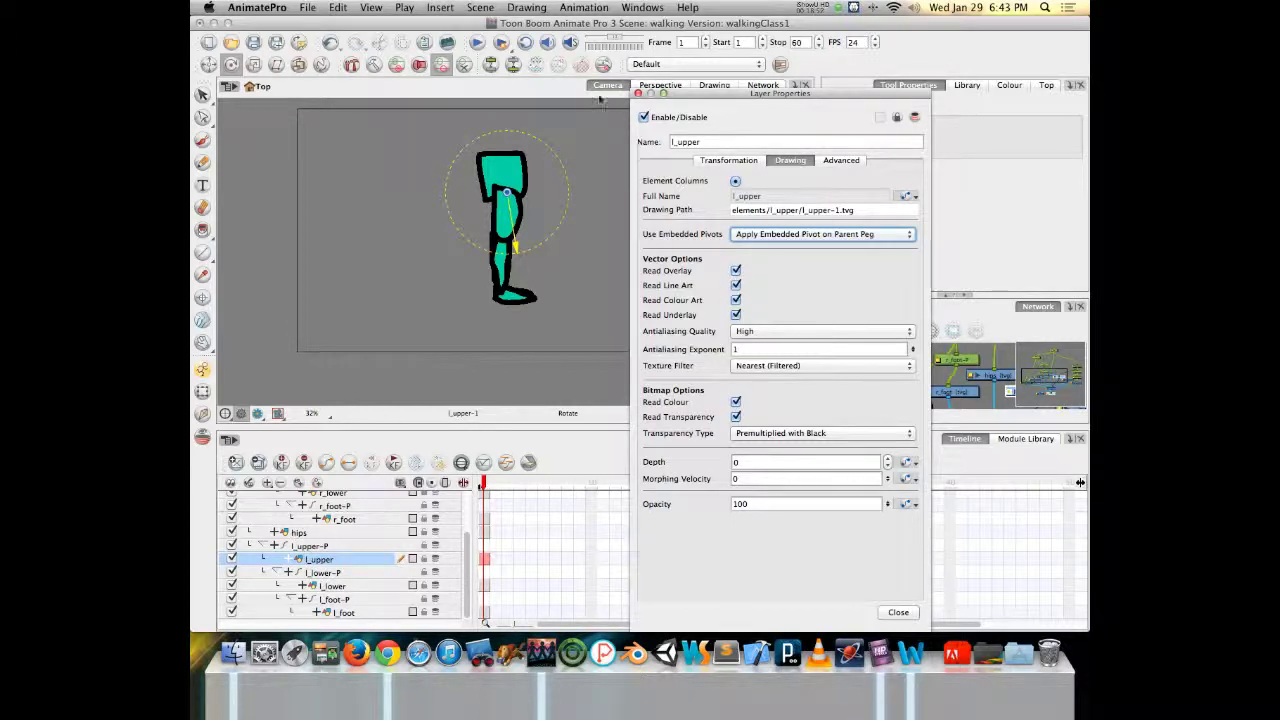
{"action": "left_click", "coordinate": [638, 93]}
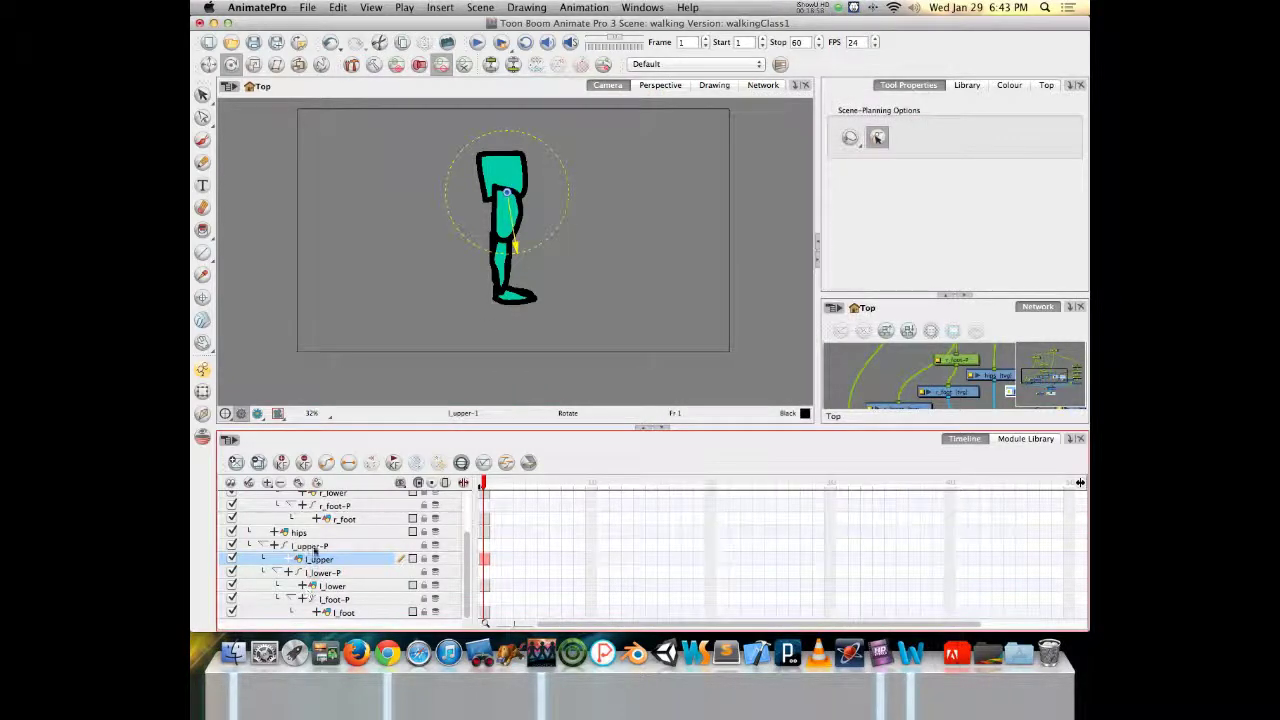
Test-rotate the l_upper-P peg forward from the hip and the l_lower-P peg back at the knee, and undo both rotations.
{"action": "left_click", "coordinate": [314, 546]}
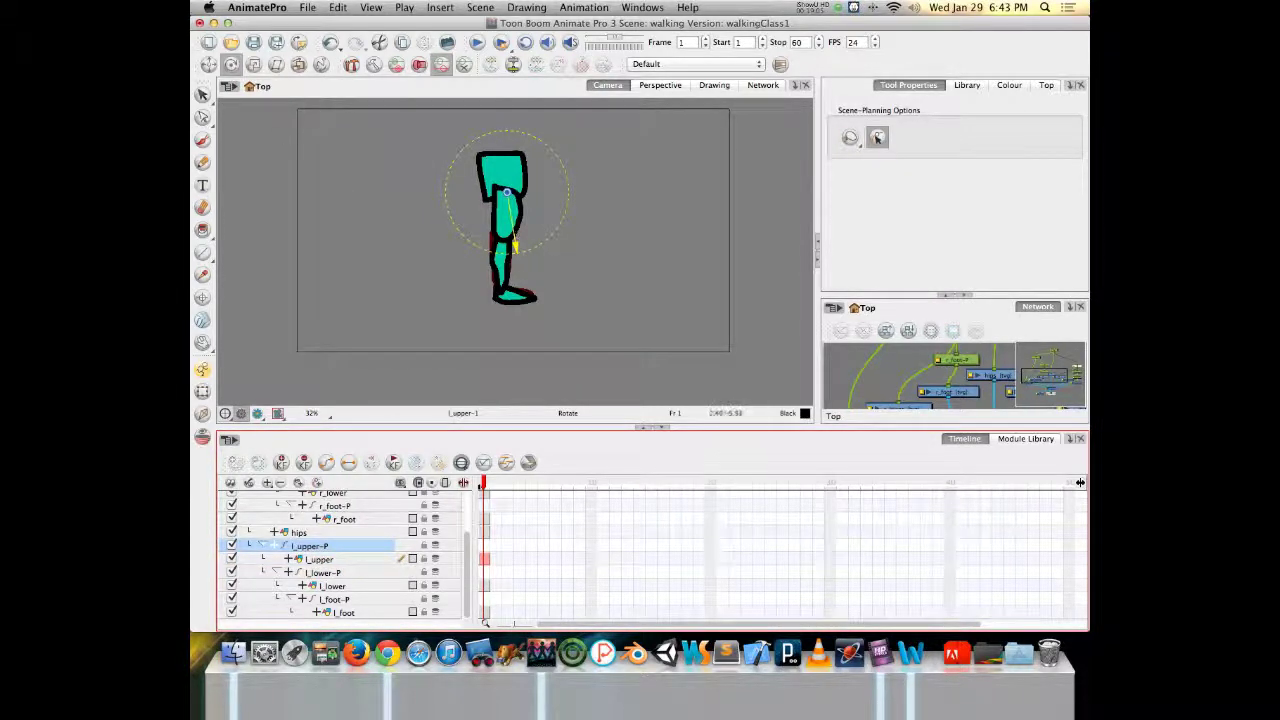
{"action": "left_click_drag", "start_coordinate": [555, 250], "coordinate": [678, 143]}
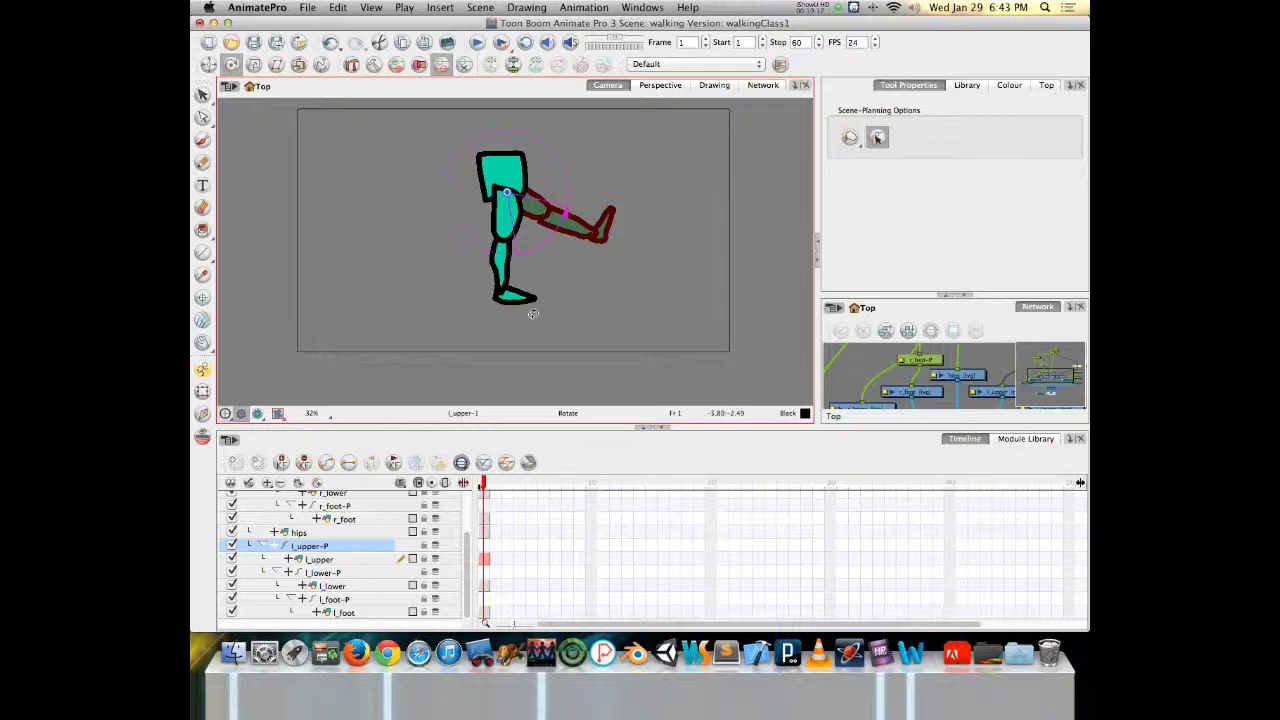
{"action": "key", "text": "Escape"}
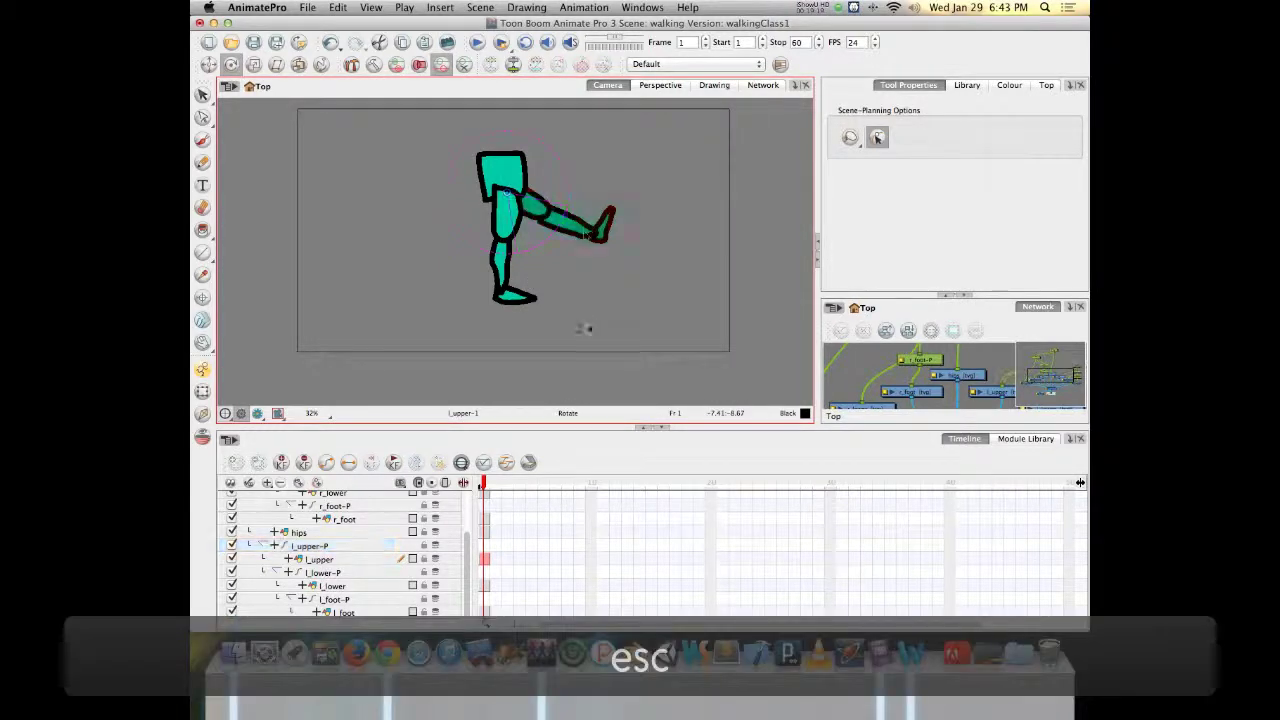
{"action": "left_click", "coordinate": [573, 229]}
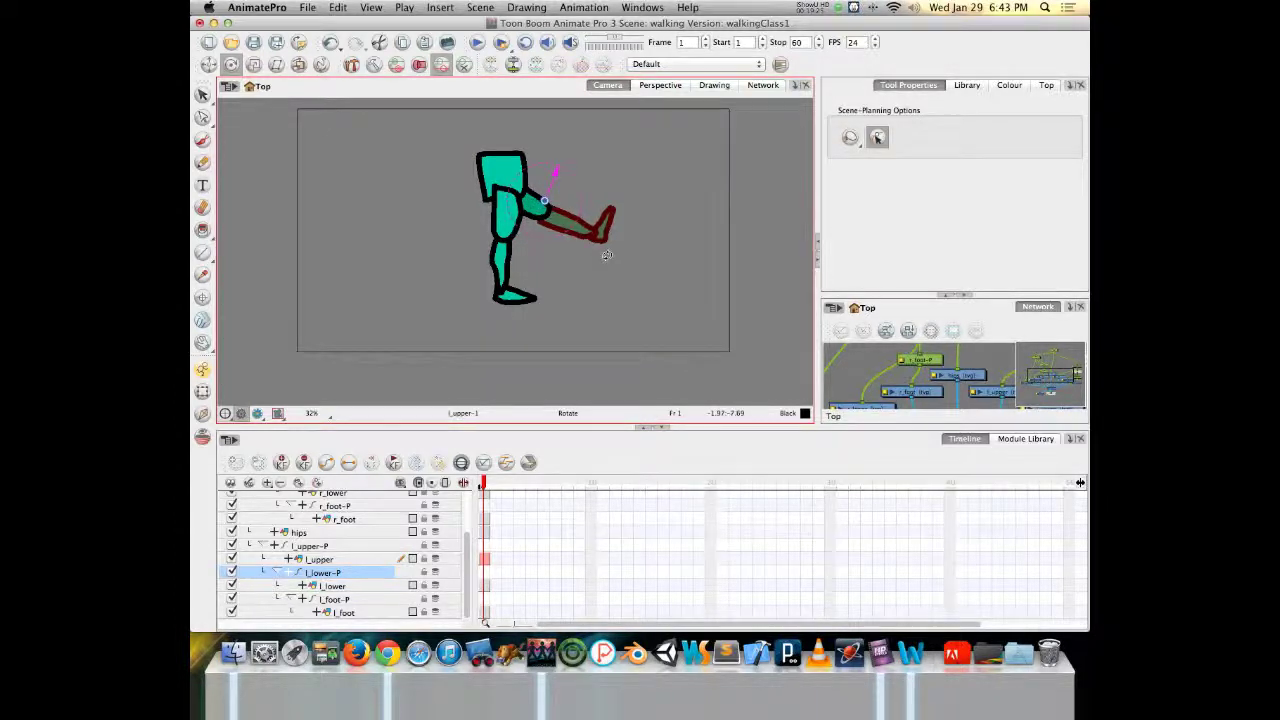
{"action": "left_click_drag", "start_coordinate": [599, 264], "coordinate": [491, 287]}
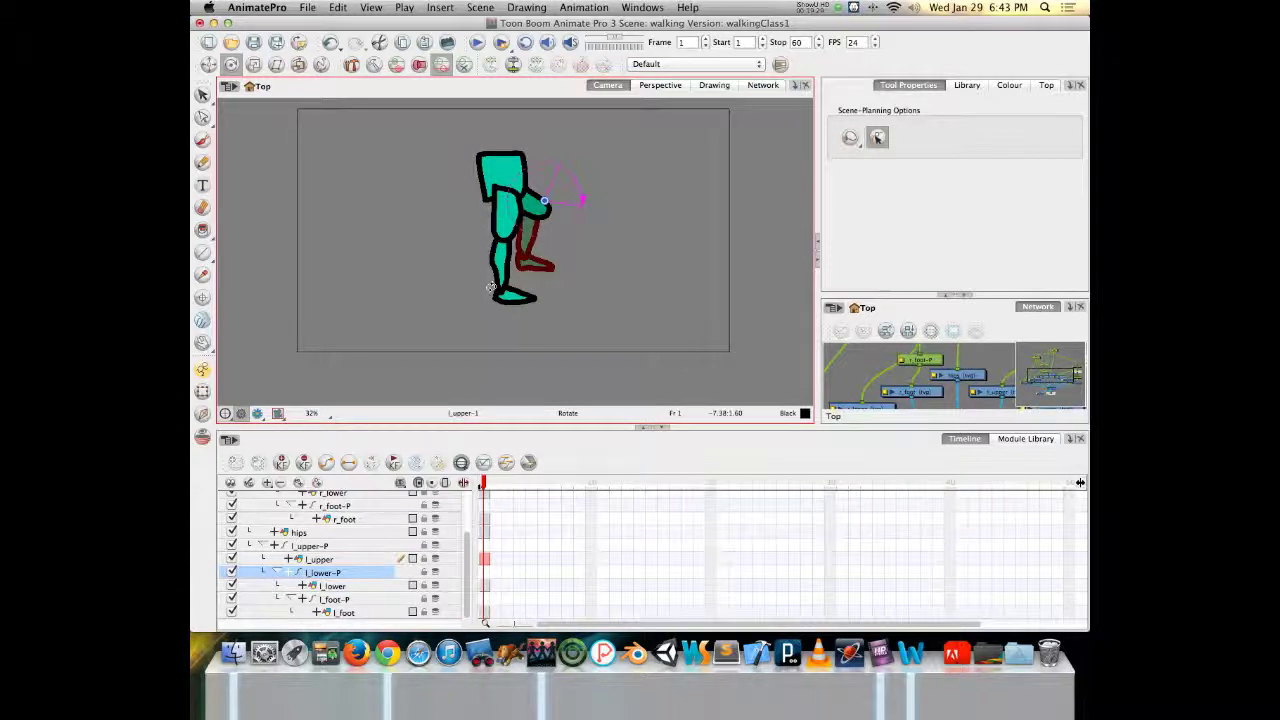
{"action": "key", "text": "super+z"}
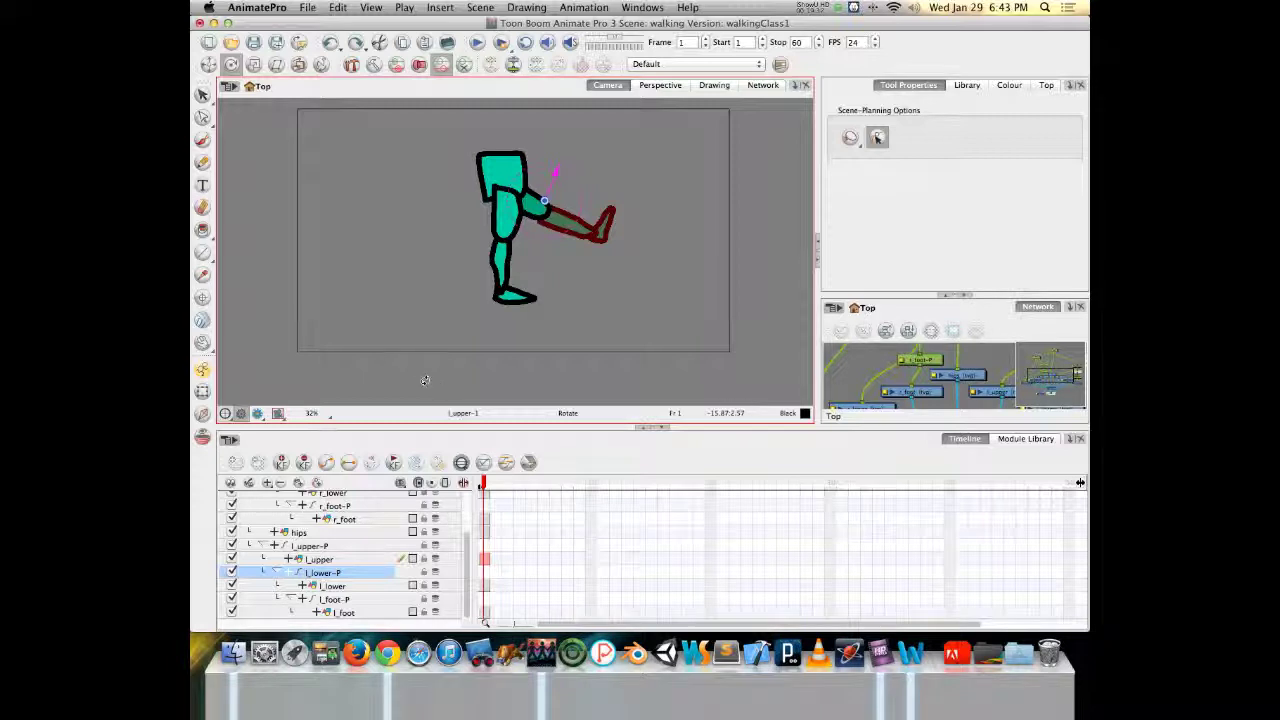
{"action": "key", "text": "super+z"}
{"action": "key", "text": "super+z"}
{"action": "key", "text": "super+z"}
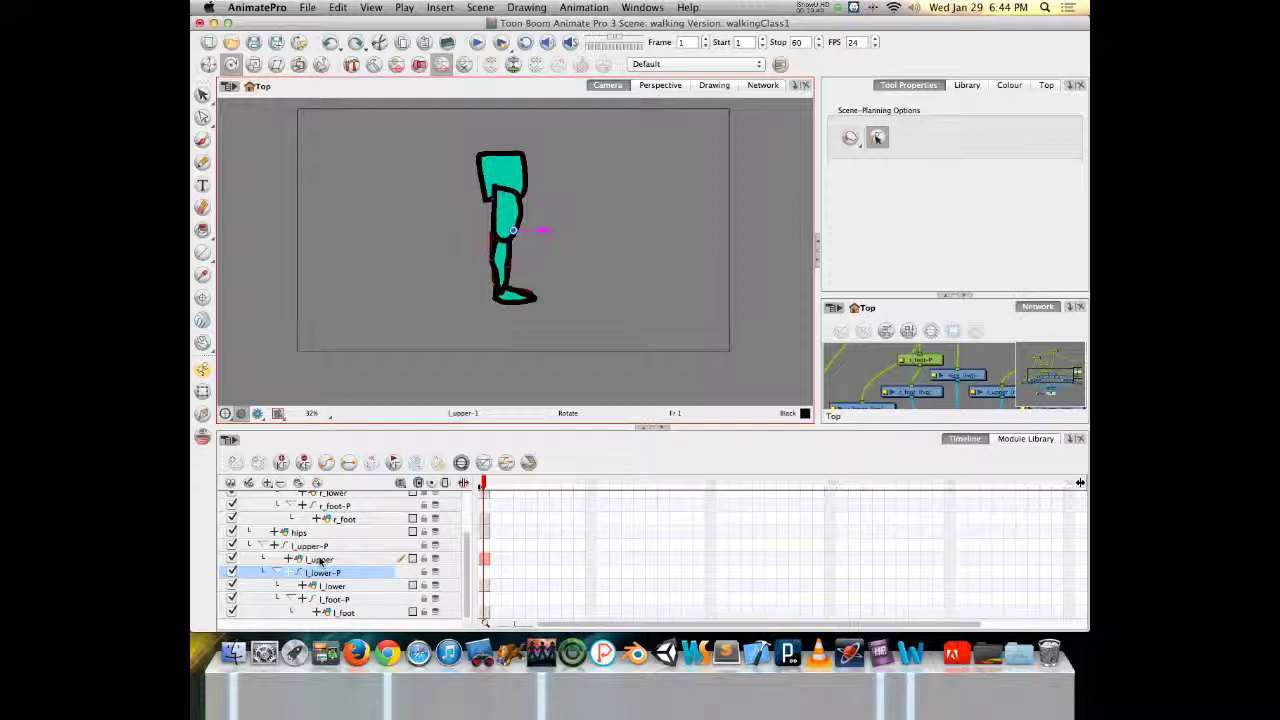
Select all the leg pegs and drawings in the node network and show the Scripting toolbar.
{"action": "left_click", "coordinate": [760, 85]}
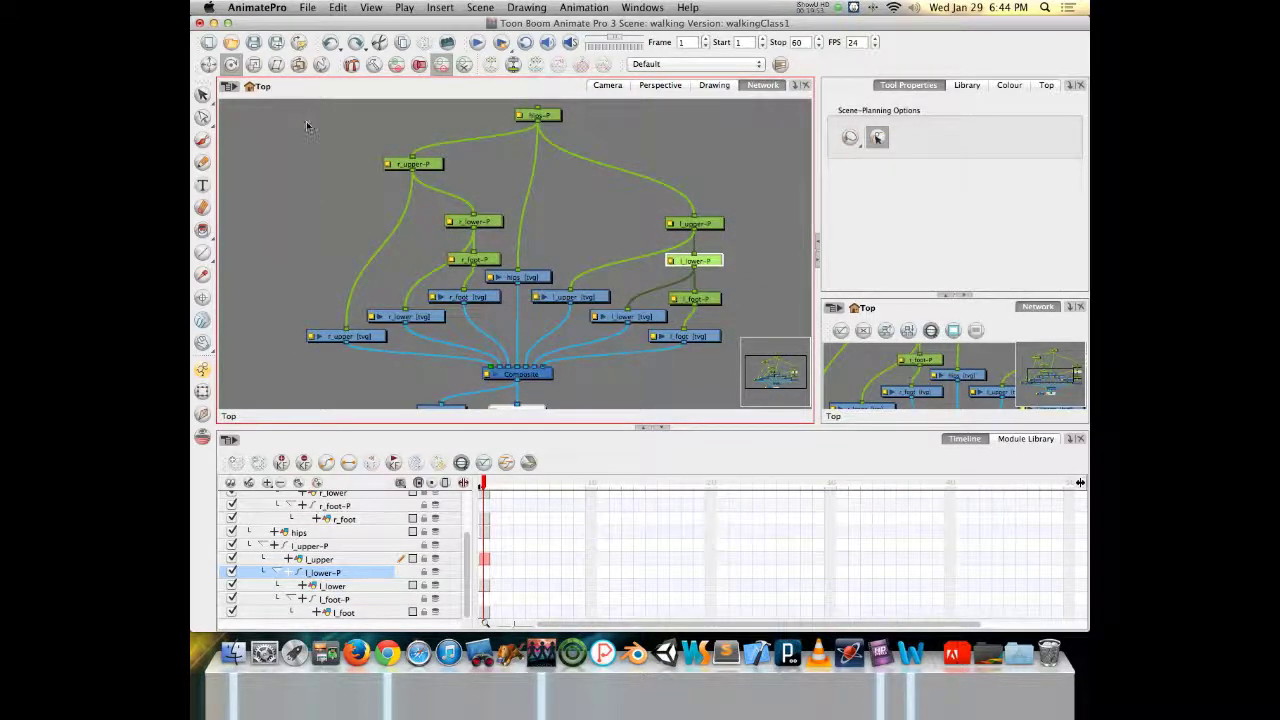
{"action": "left_click_drag", "start_coordinate": [307, 126], "coordinate": [808, 380]}
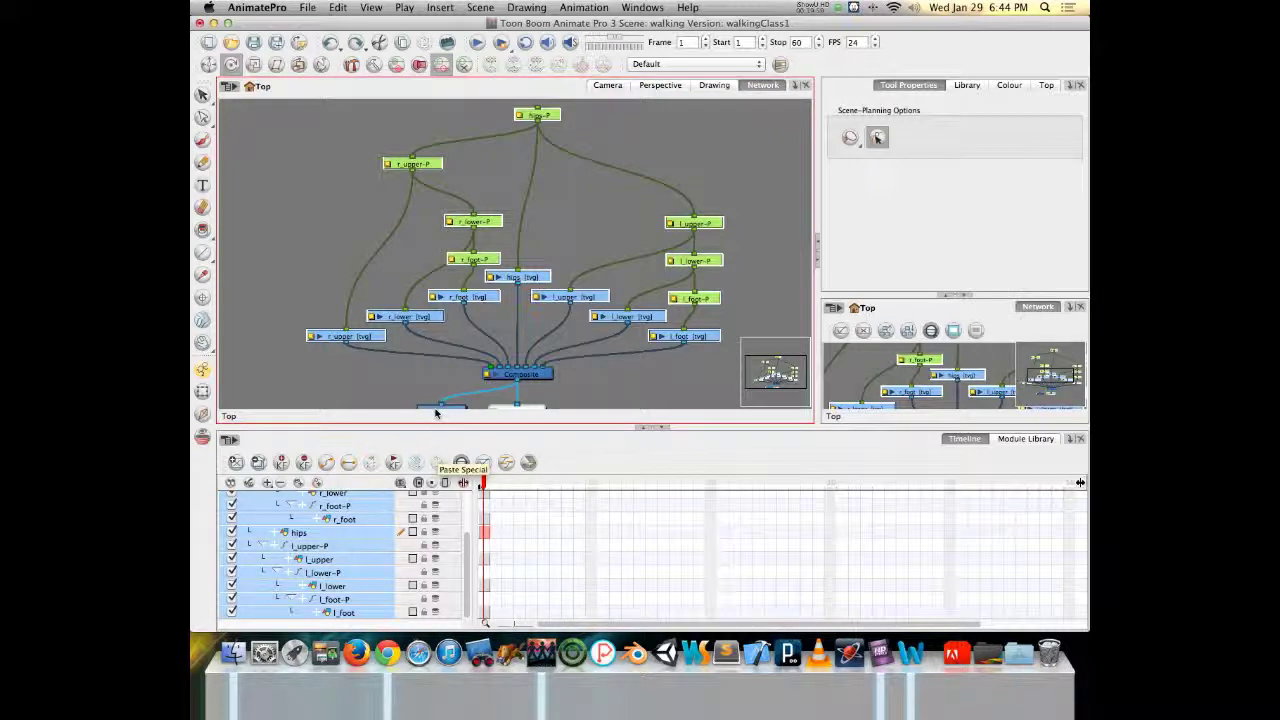
{"action": "left_click", "coordinate": [642, 7]}
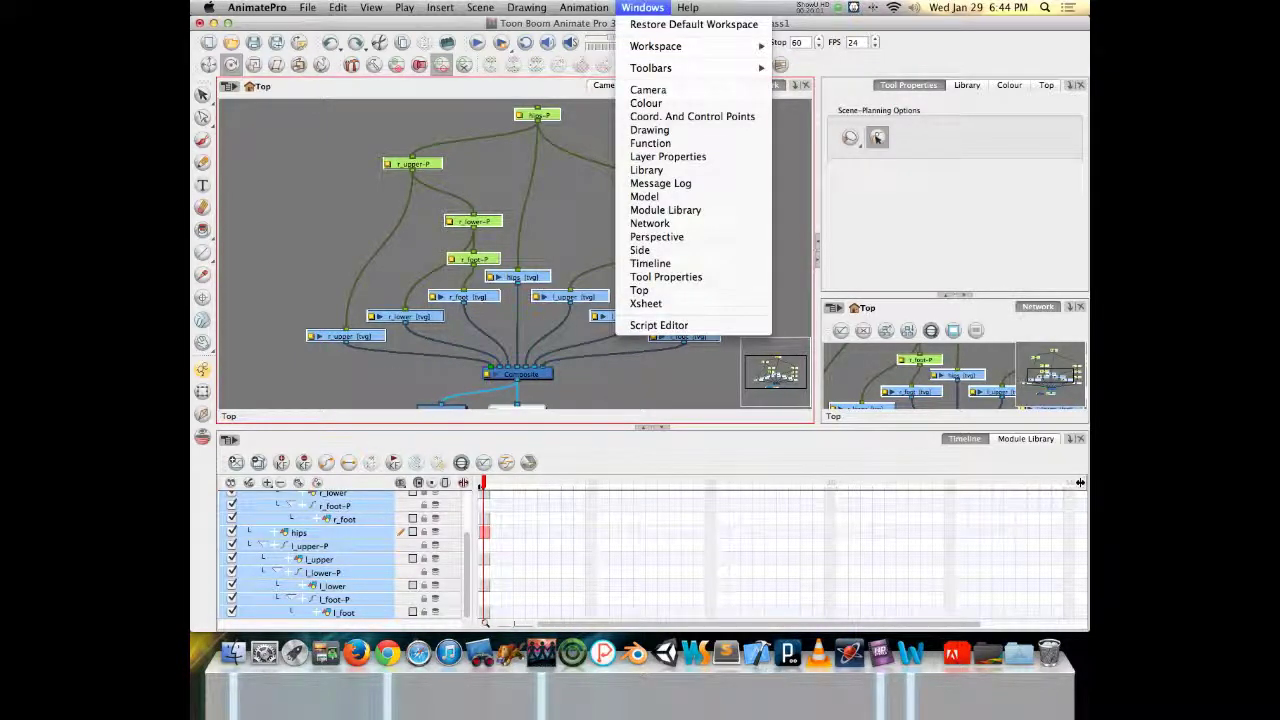
{"action": "mouse_move", "coordinate": [655, 68]}
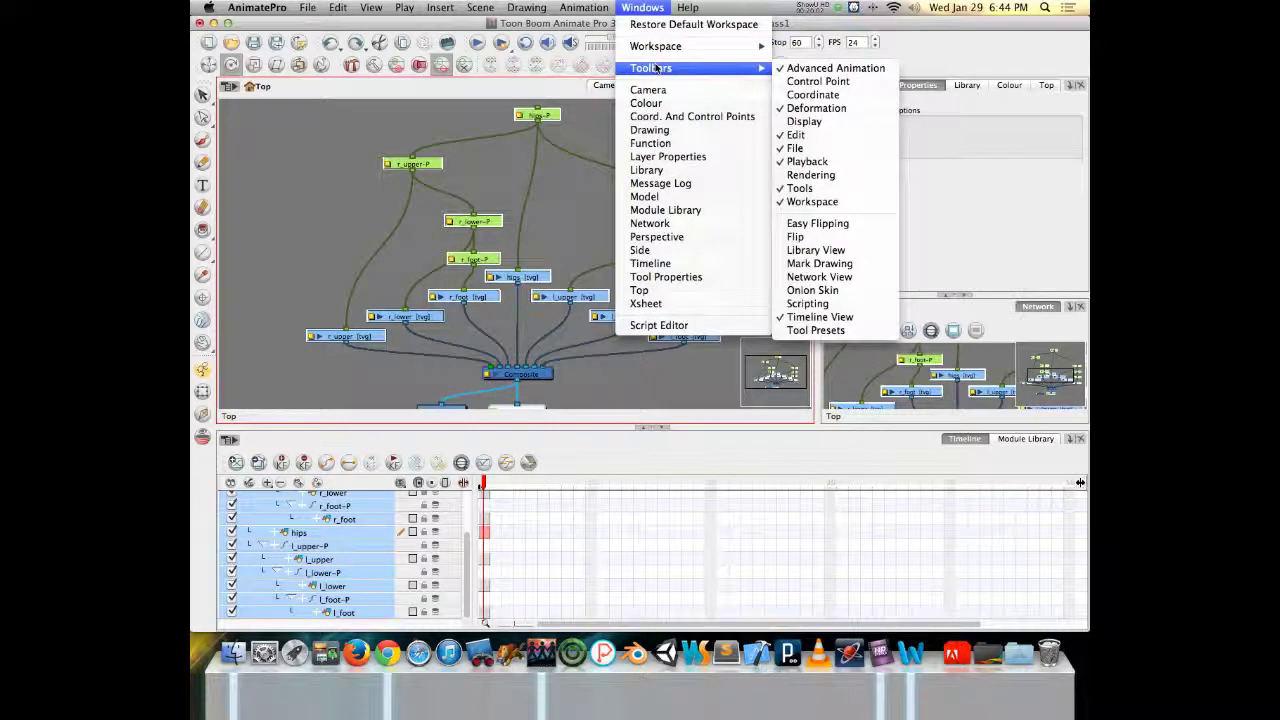
{"action": "left_click", "coordinate": [808, 304]}
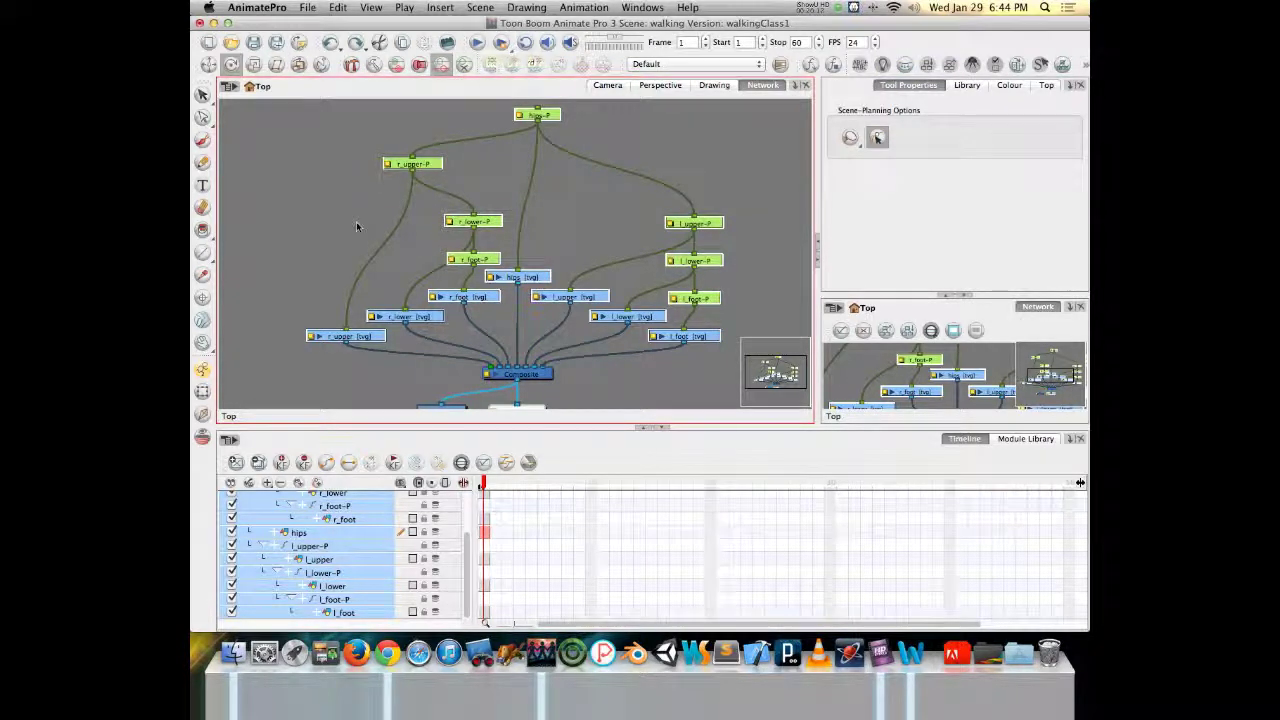
Hide the Playback toolbar and show it again.
{"action": "left_click", "coordinate": [642, 7]}
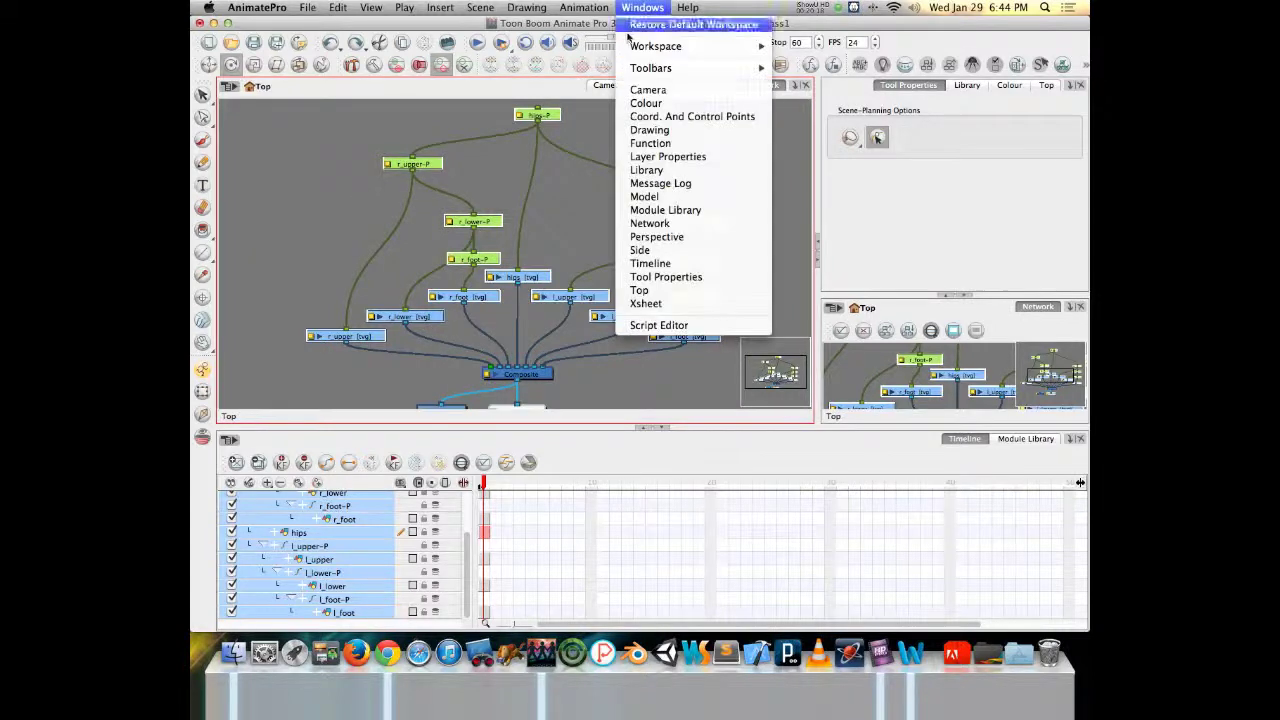
{"action": "mouse_move", "coordinate": [705, 68]}
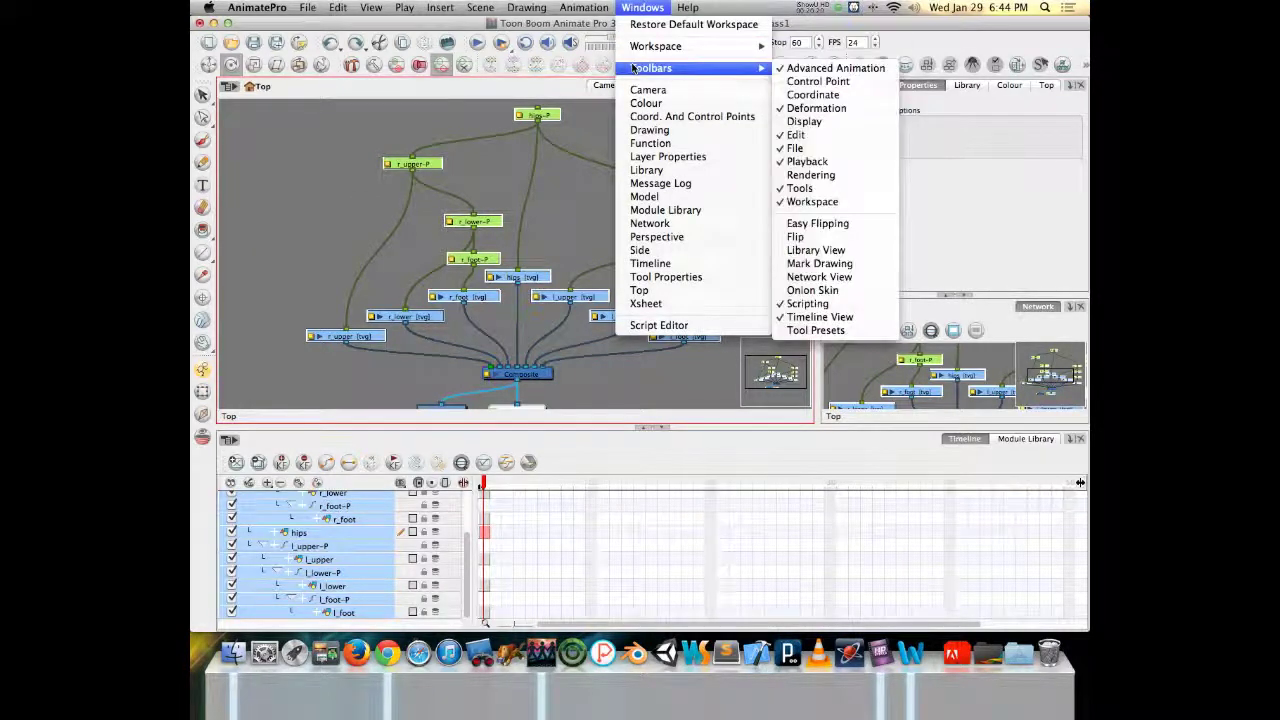
{"action": "left_click", "coordinate": [805, 162]}
{"action": "left_click", "coordinate": [642, 7]}
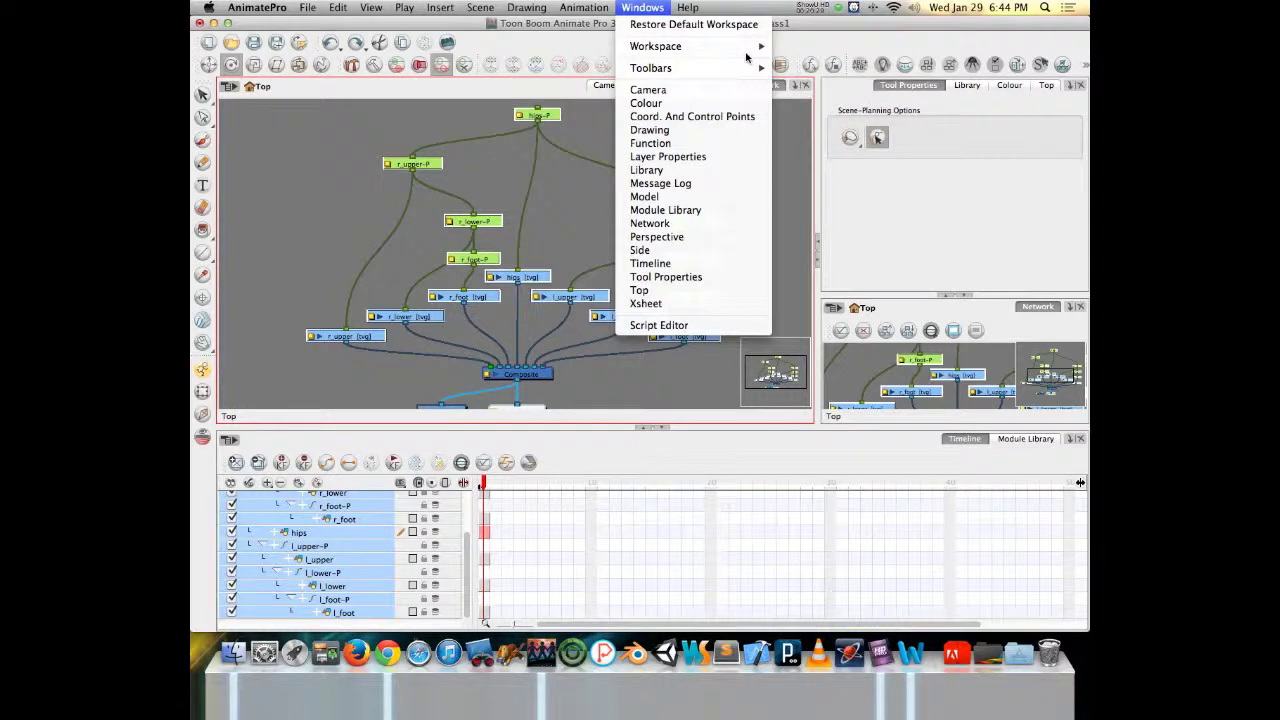
{"action": "mouse_move", "coordinate": [755, 68]}
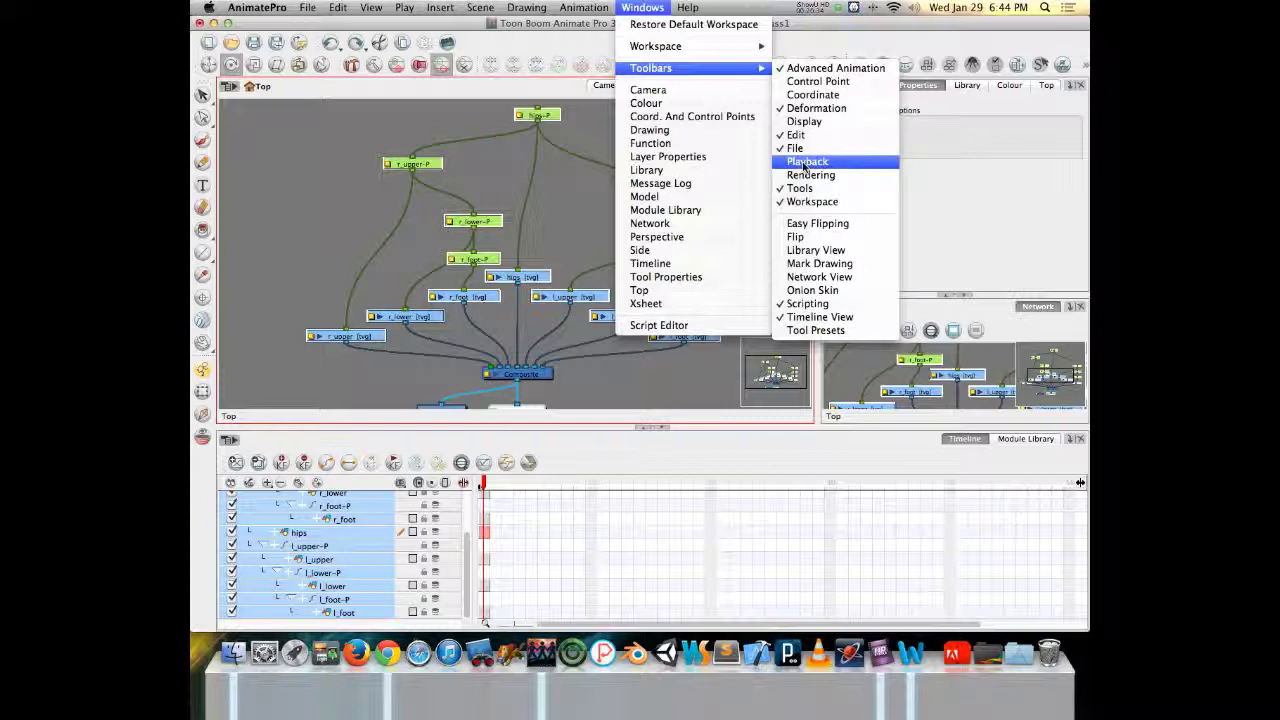
{"action": "left_click", "coordinate": [805, 162]}
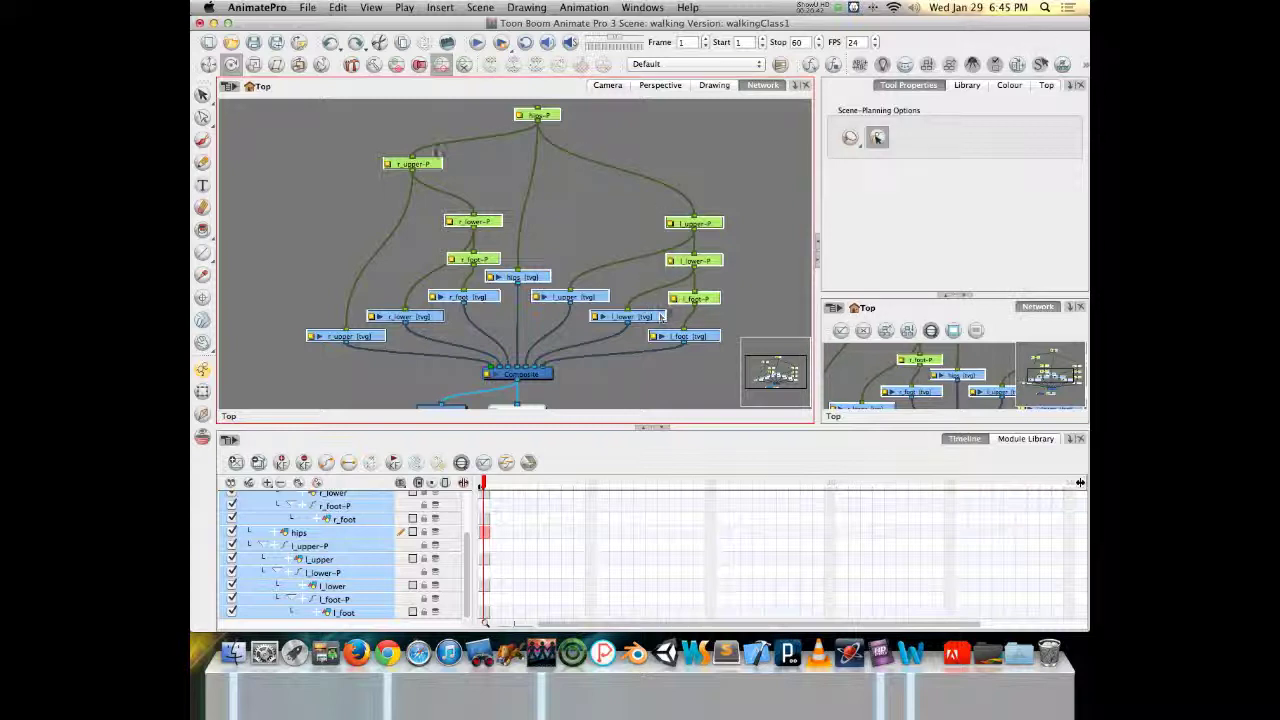
Set Use Embedded Pivot to Parent Peg for all selected layers at once with Set Properties for Many Layers.
{"action": "left_click", "coordinate": [1064, 66]}
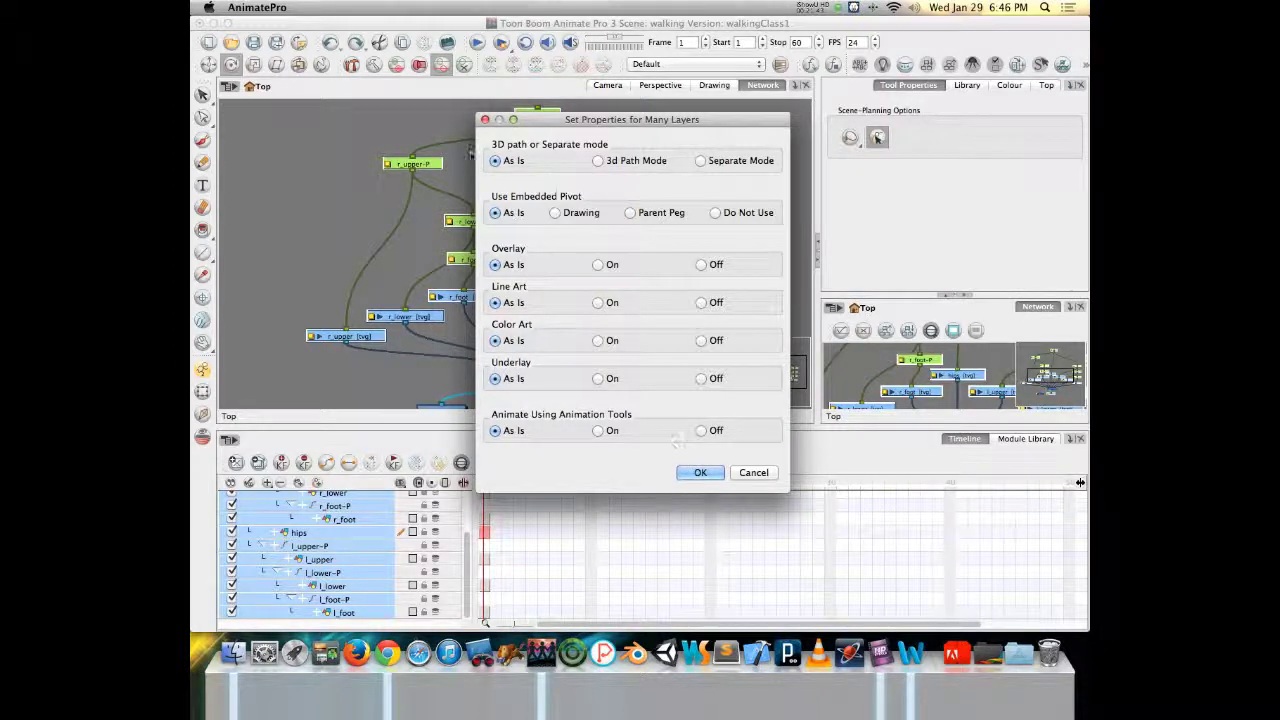
{"action": "left_click", "coordinate": [630, 213]}
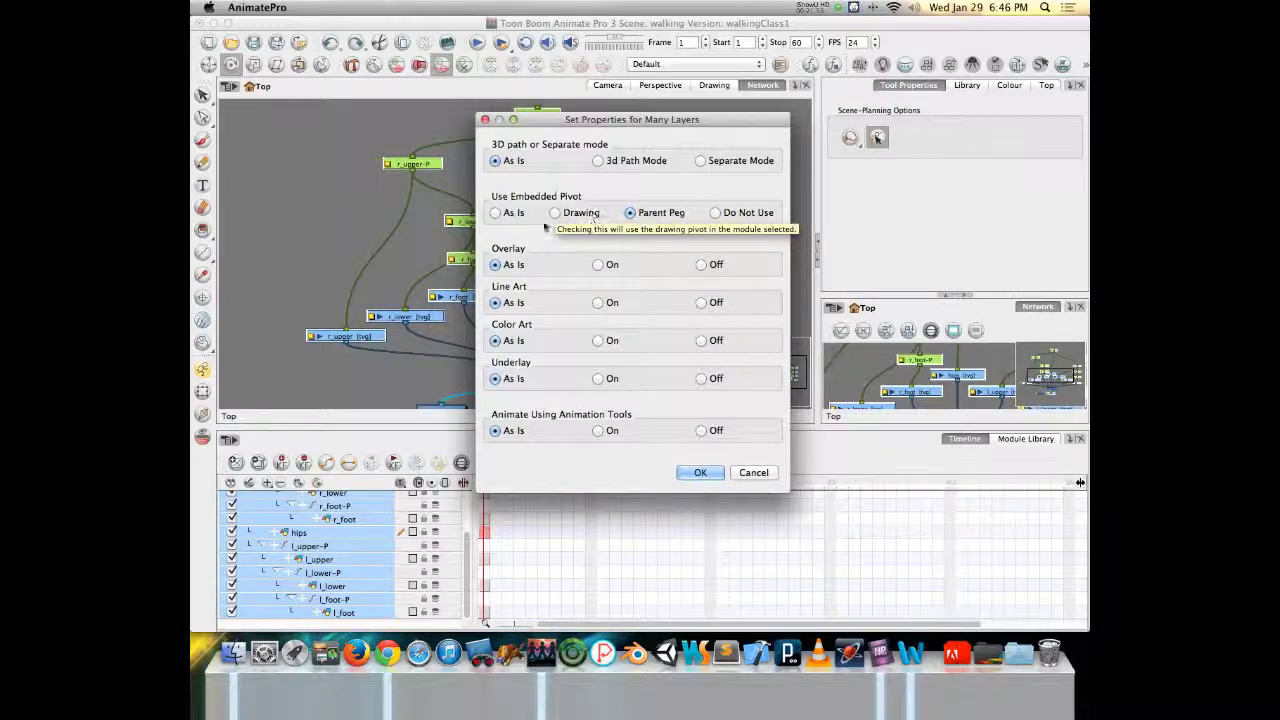
{"action": "left_click", "coordinate": [695, 472]}
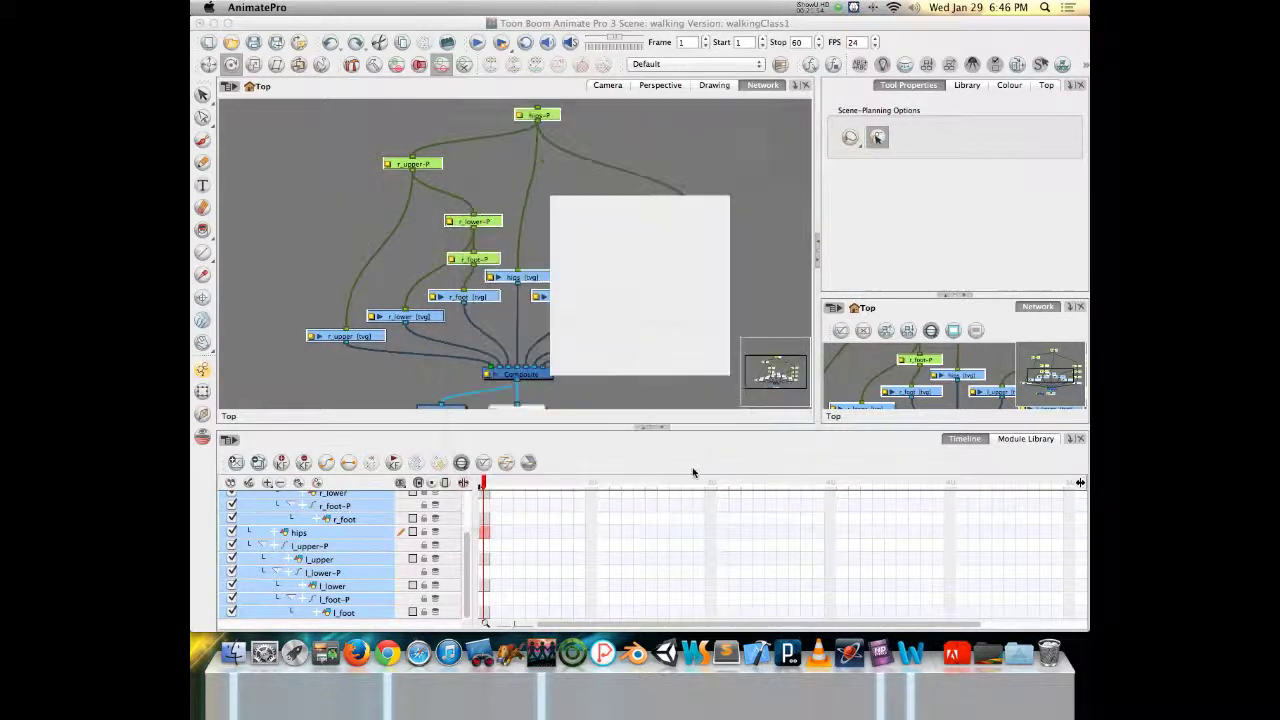
Select only the r_upper-P peg in the camera view and rotate it to swing the right leg forward from the hip.
{"action": "left_click", "coordinate": [607, 86]}
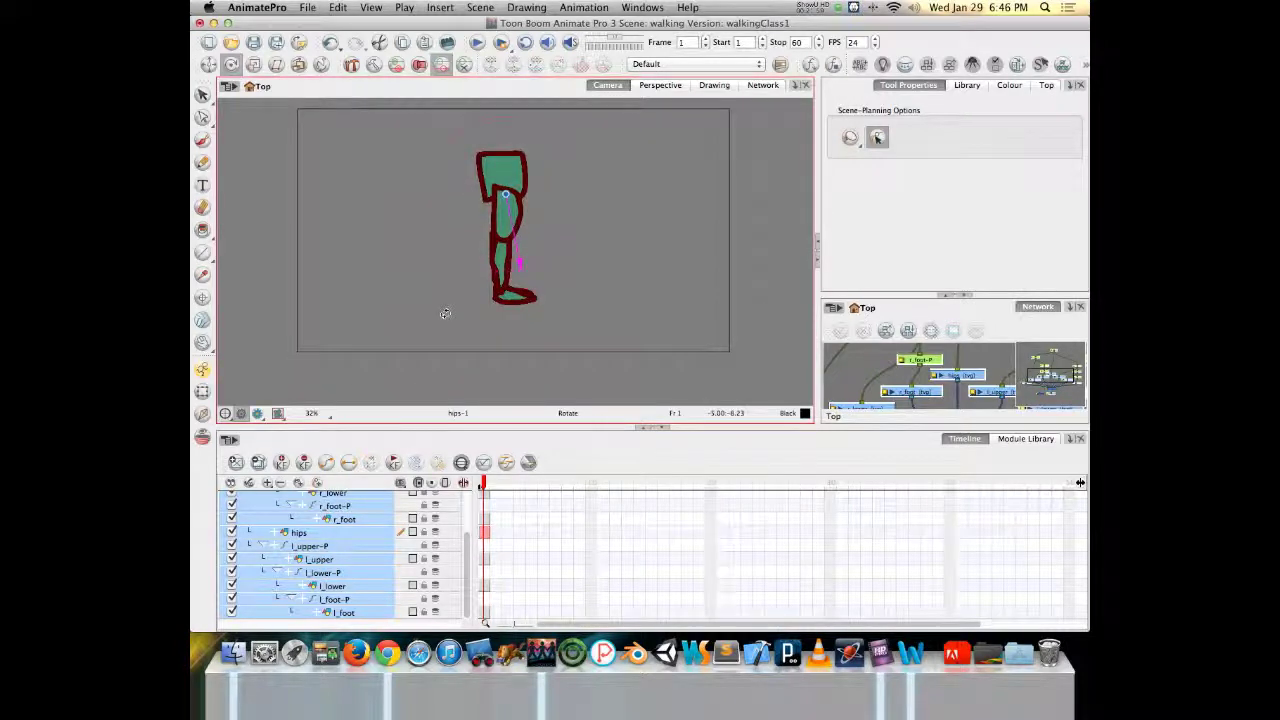
{"action": "key", "text": "Escape"}
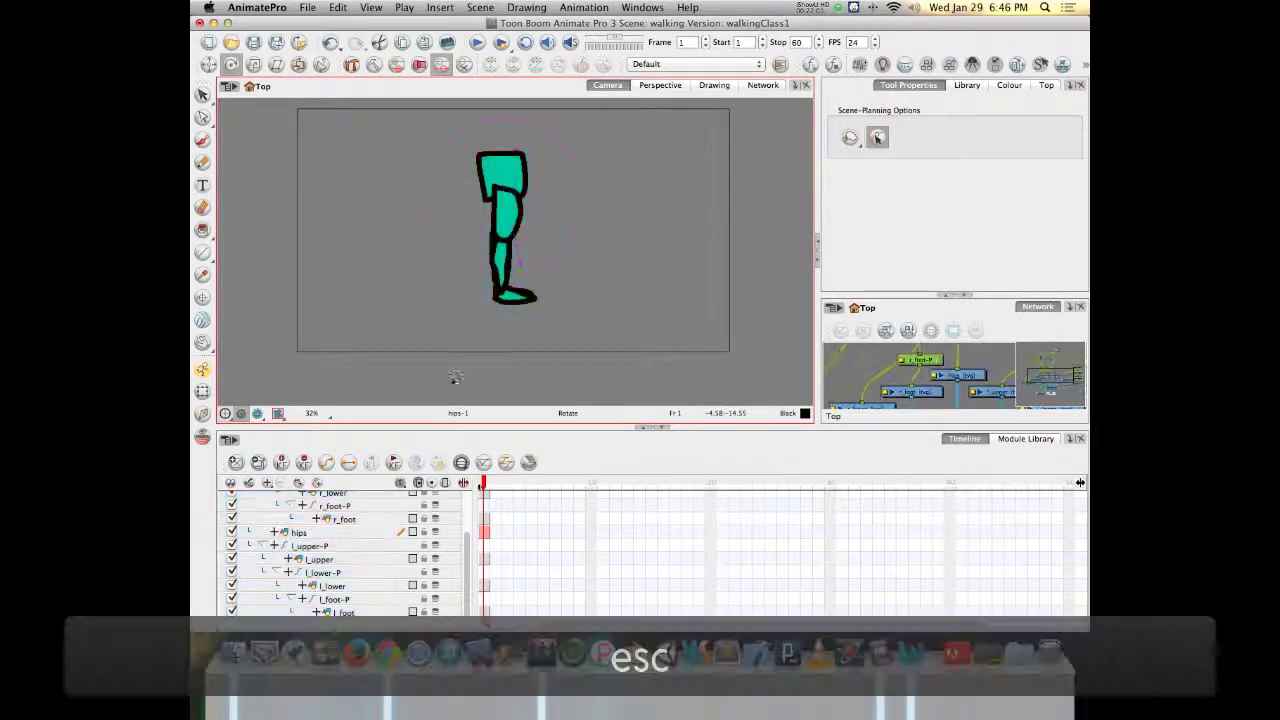
{"action": "left_click", "coordinate": [506, 220]}
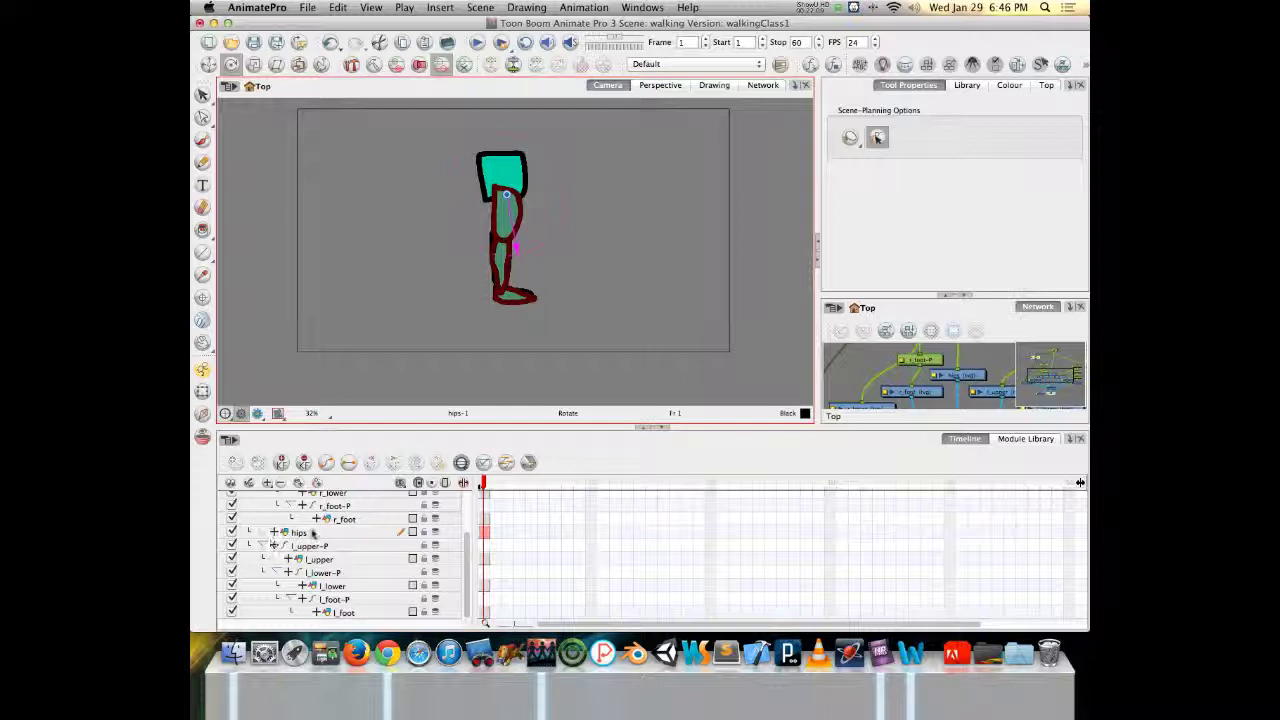
{"action": "scroll", "coordinate": [303, 538], "scroll_direction": "up", "scroll_amount": 3}
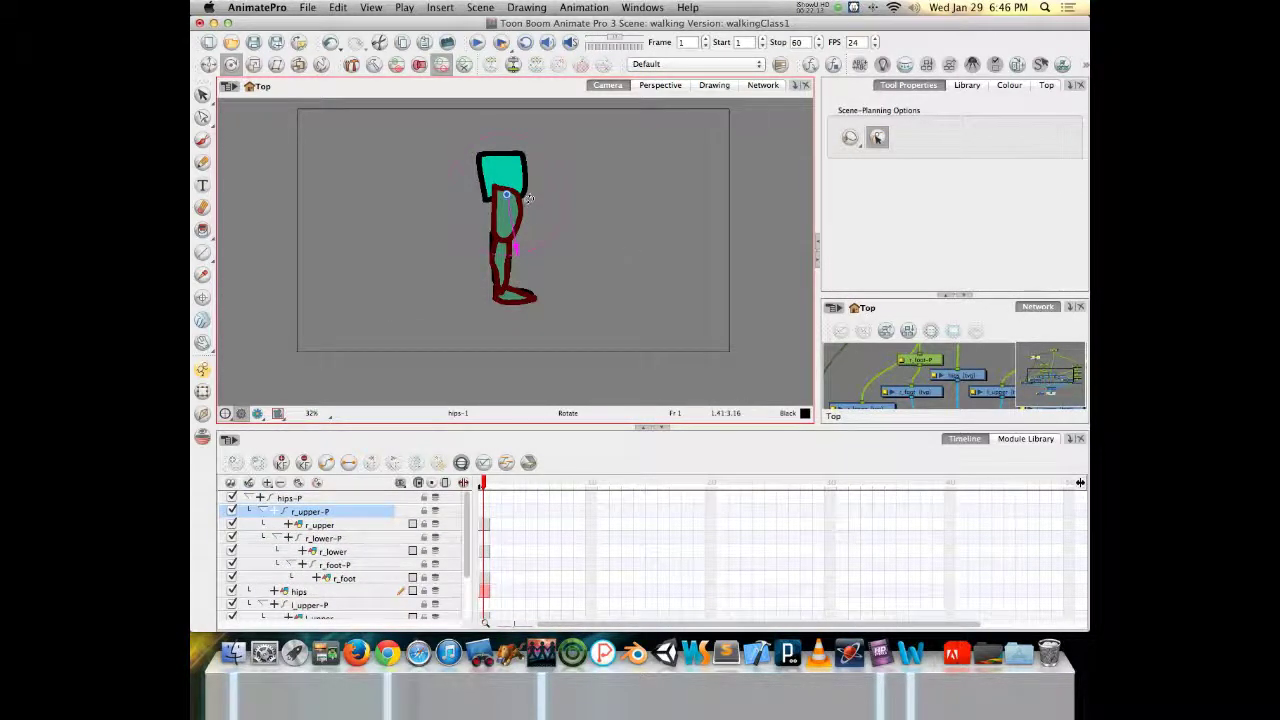
{"action": "left_click_drag", "start_coordinate": [510, 213], "coordinate": [633, 239]}
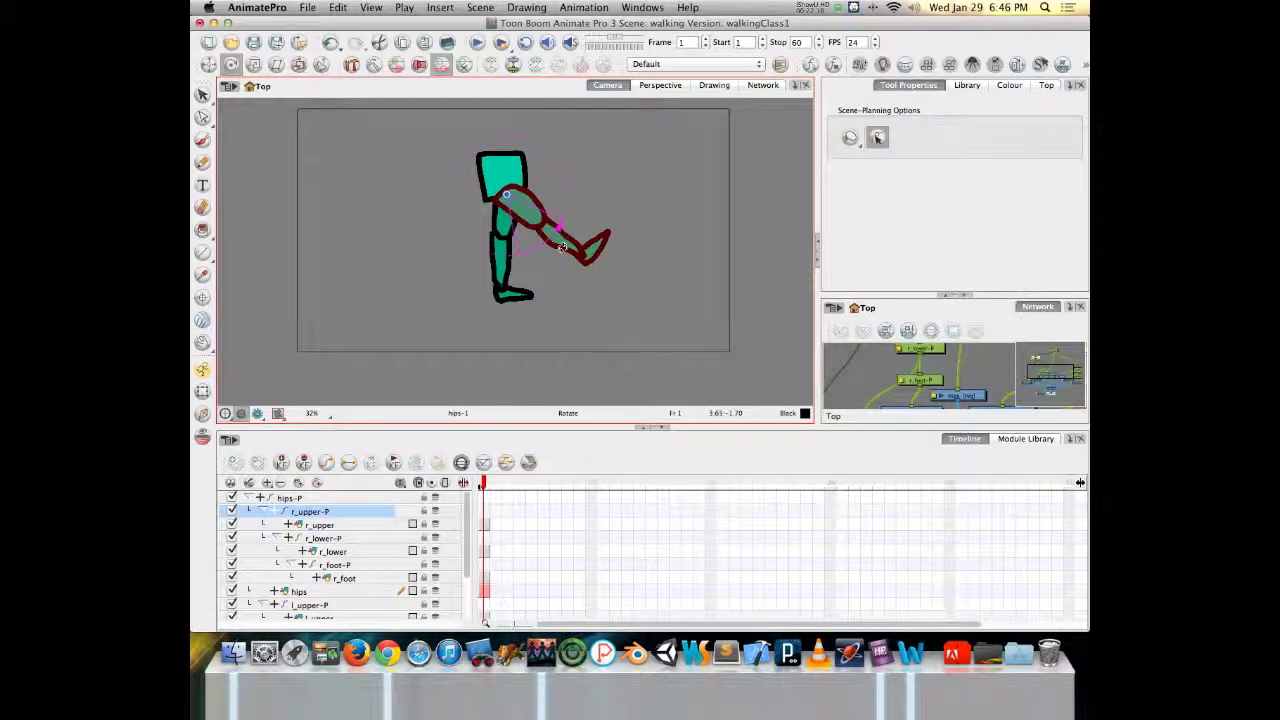
Select the r_lower-P peg and test rotating the right lower leg and foot at the knee.
{"action": "key", "text": "b"}
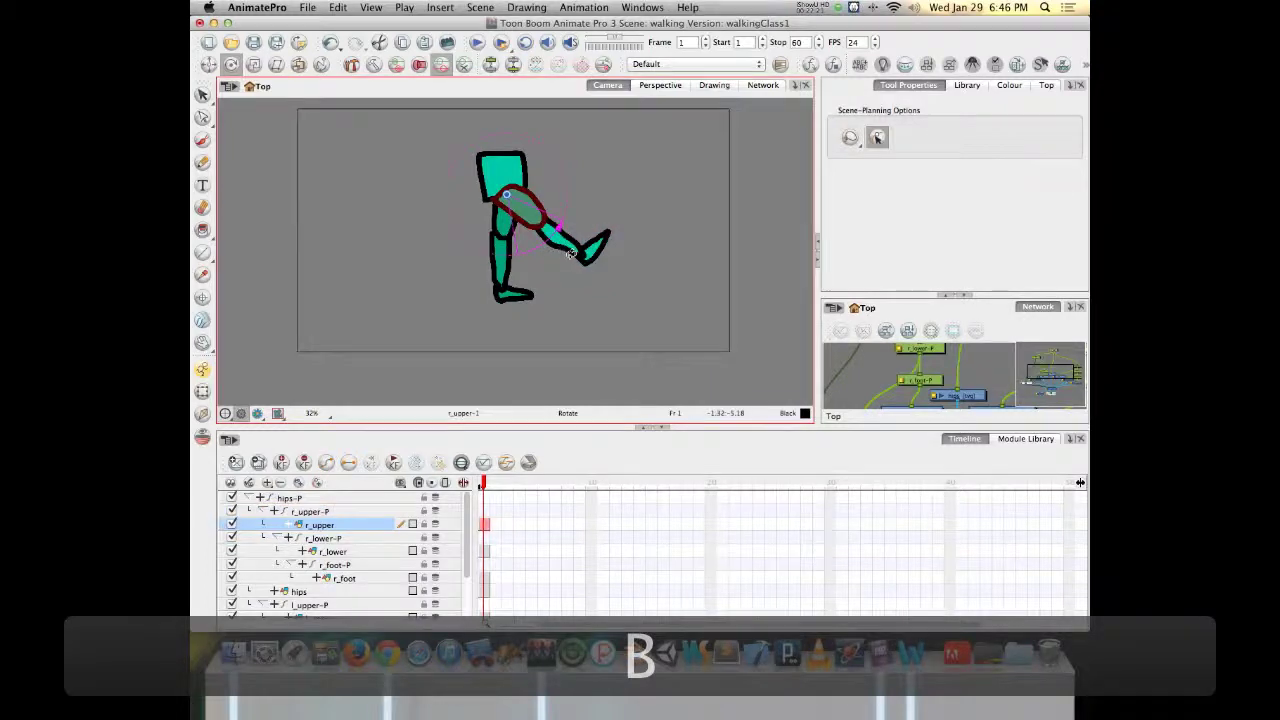
{"action": "key", "text": "Escape"}
{"action": "left_click", "coordinate": [578, 250]}
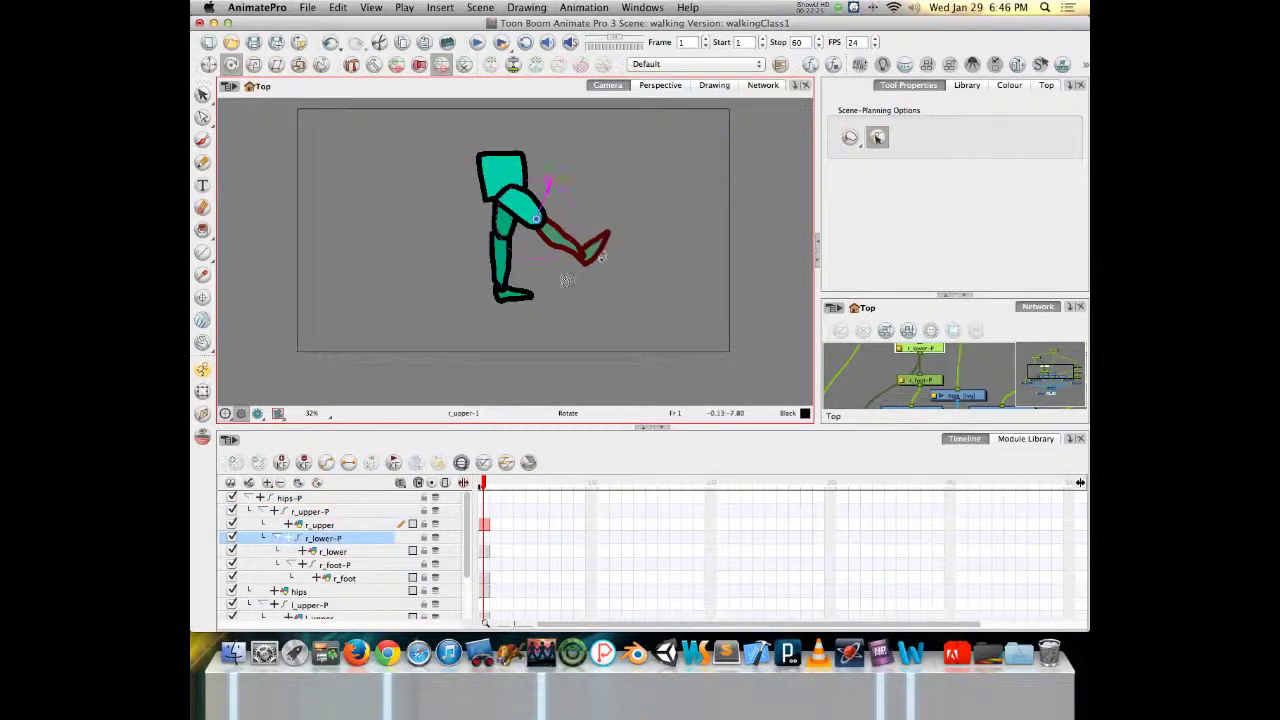
{"action": "left_click_drag", "start_coordinate": [566, 280], "coordinate": [600, 248]}
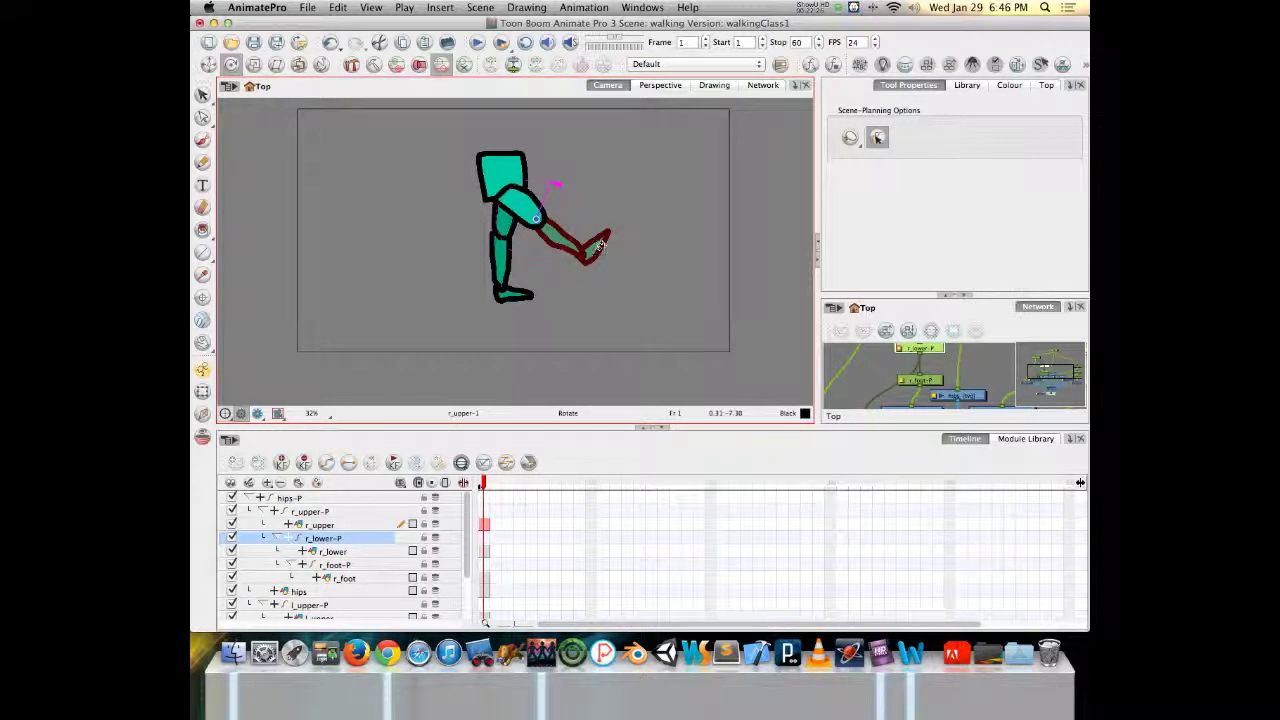
Select the r_foot-P peg and rotate the right foot downward at the ankle.
{"action": "key", "text": "shift+b"}
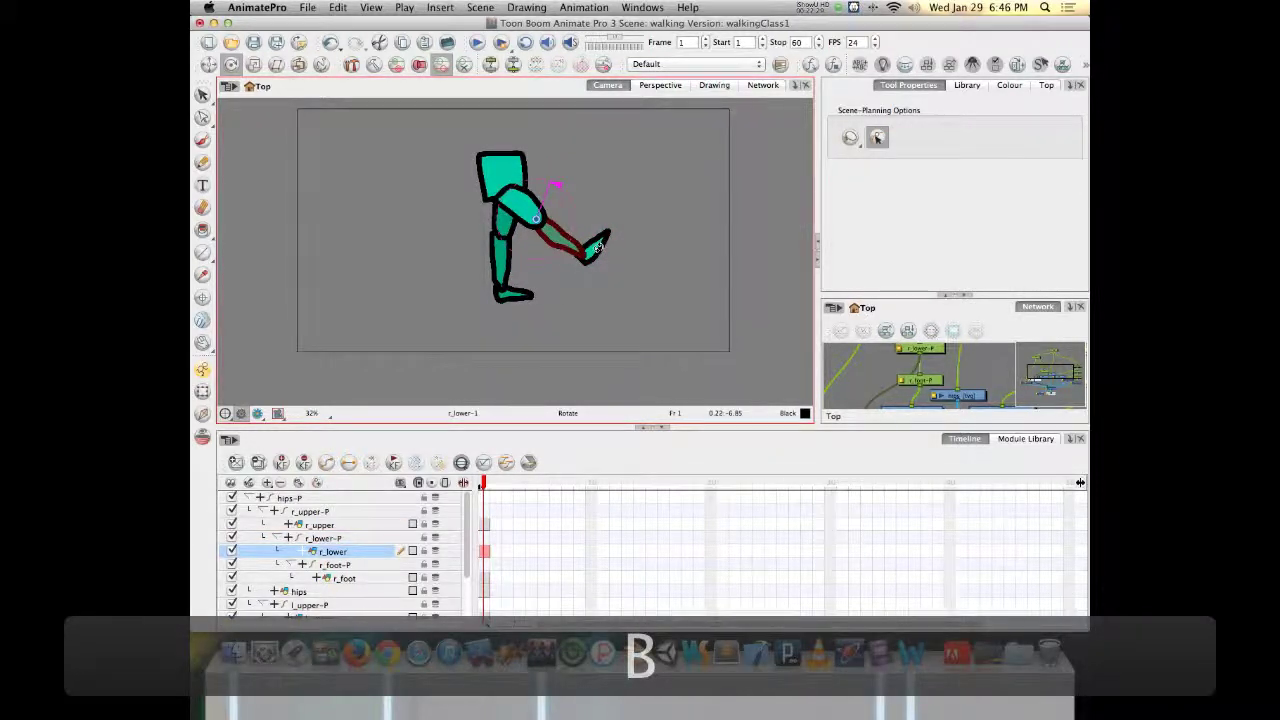
{"action": "key", "text": "b"}
{"action": "key", "text": "b"}
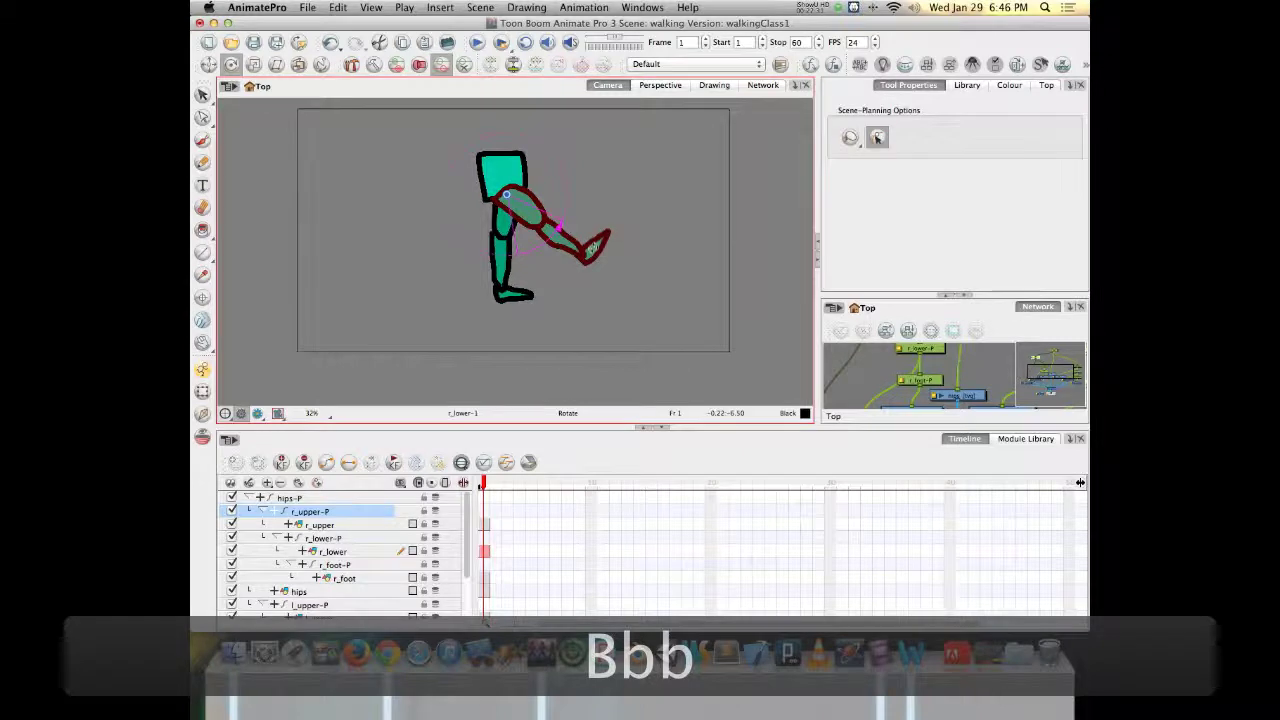
{"action": "key", "text": "Escape"}
{"action": "left_click", "coordinate": [591, 246]}
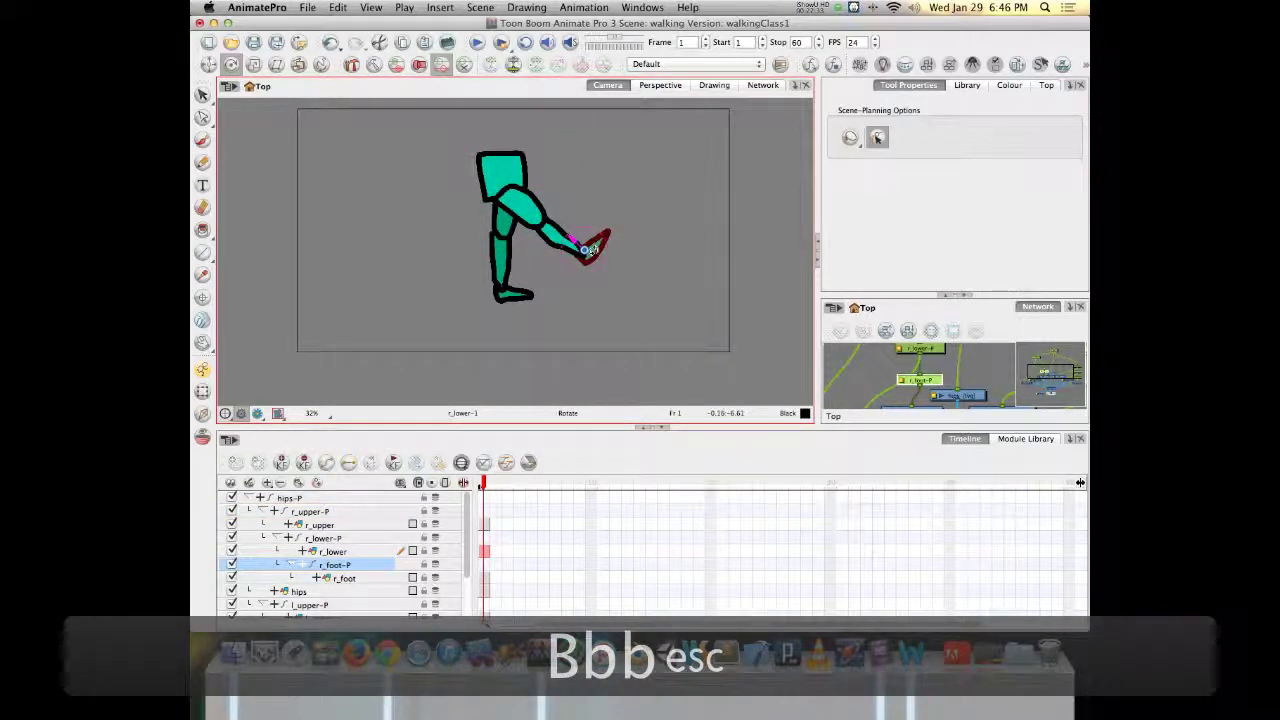
{"action": "left_click_drag", "start_coordinate": [630, 230], "coordinate": [619, 270]}
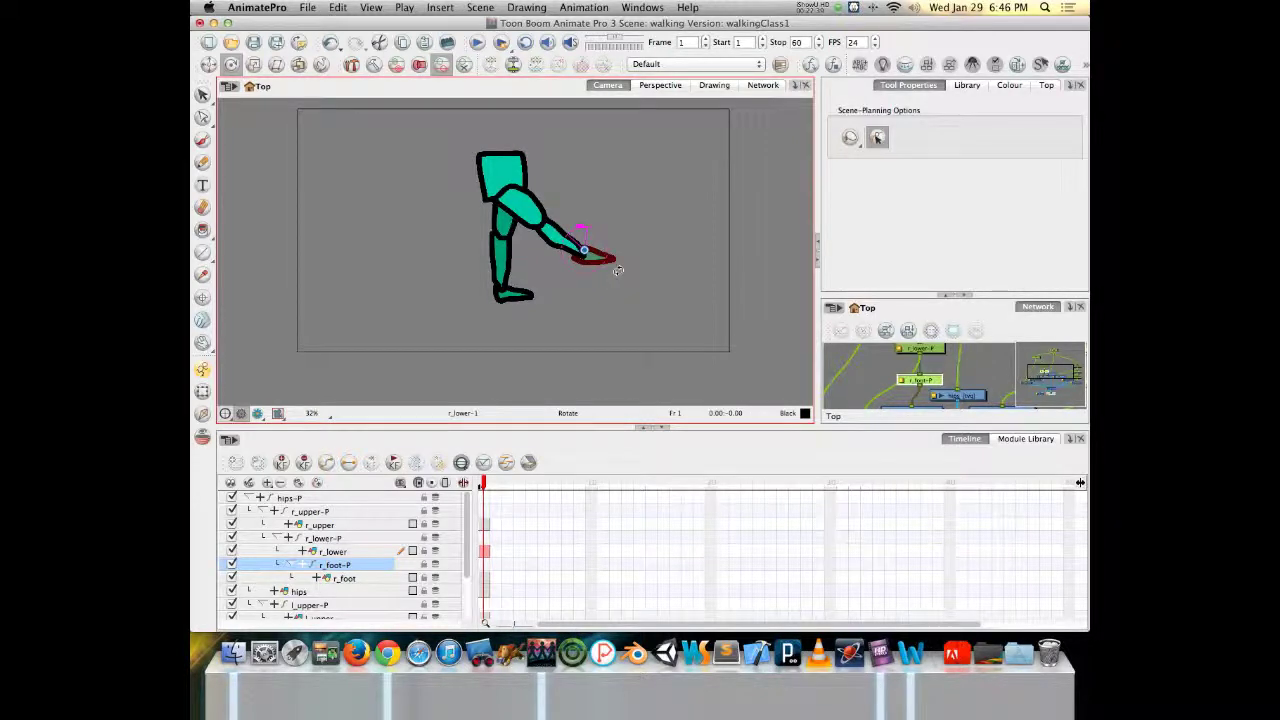
Rotate the right lower leg backward at the knee, and swing the whole right leg back from the hip with r_upper-P.
{"action": "key", "text": "b"}
{"action": "left_click_drag", "start_coordinate": [619, 280], "coordinate": [438, 279]}
{"action": "key", "text": "b"}
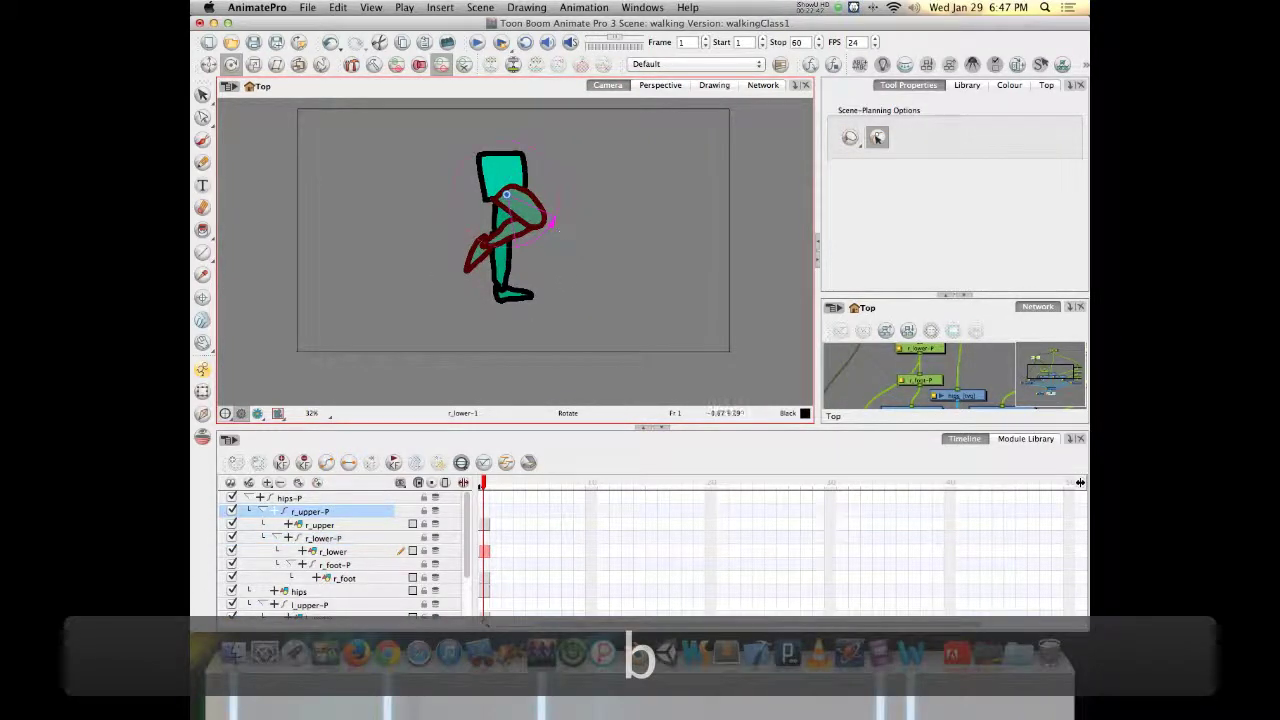
{"action": "left_click_drag", "start_coordinate": [573, 252], "coordinate": [507, 270]}
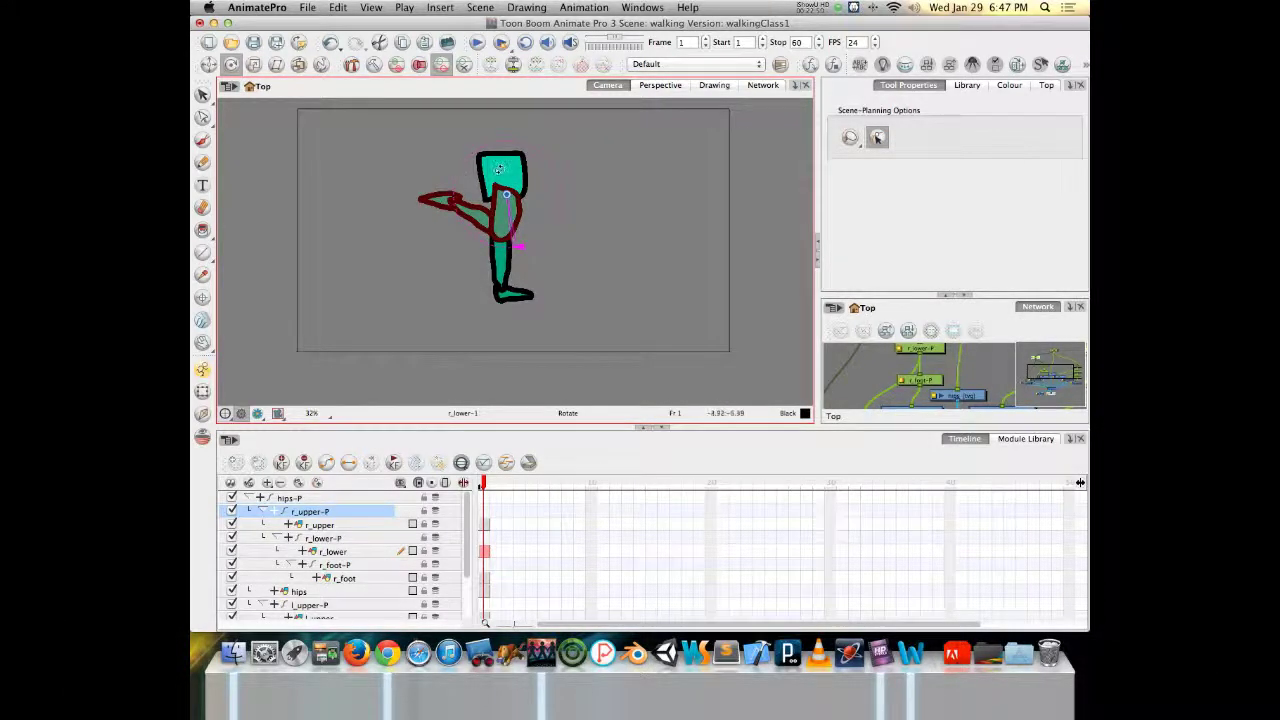
Select the parent hips-P peg and rotate the whole character until the hips lean forward and the legs trail behind.
{"action": "key", "text": "b"}
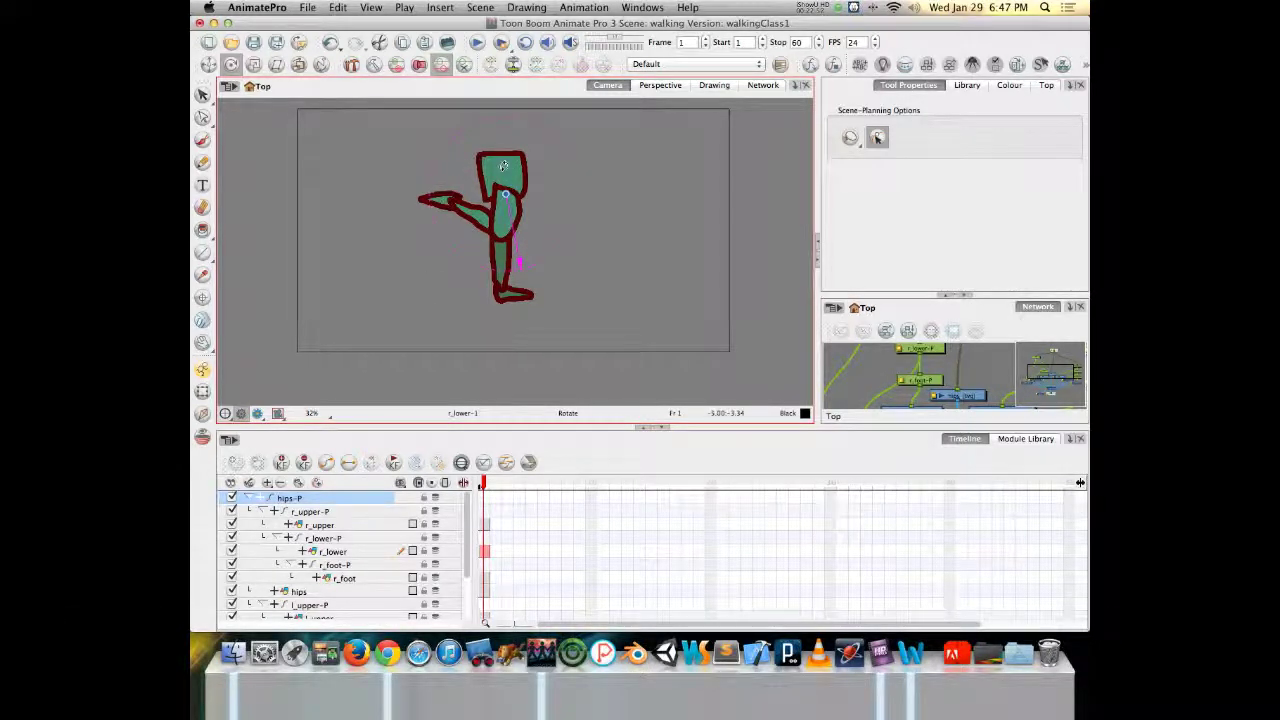
{"action": "mouse_move", "coordinate": [503, 165]}
{"action": "left_mouse_down"}
{"action": "mouse_move", "coordinate": [556, 172]}
{"action": "mouse_move", "coordinate": [565, 185]}
{"action": "mouse_move", "coordinate": [545, 215]}
{"action": "left_mouse_up"}
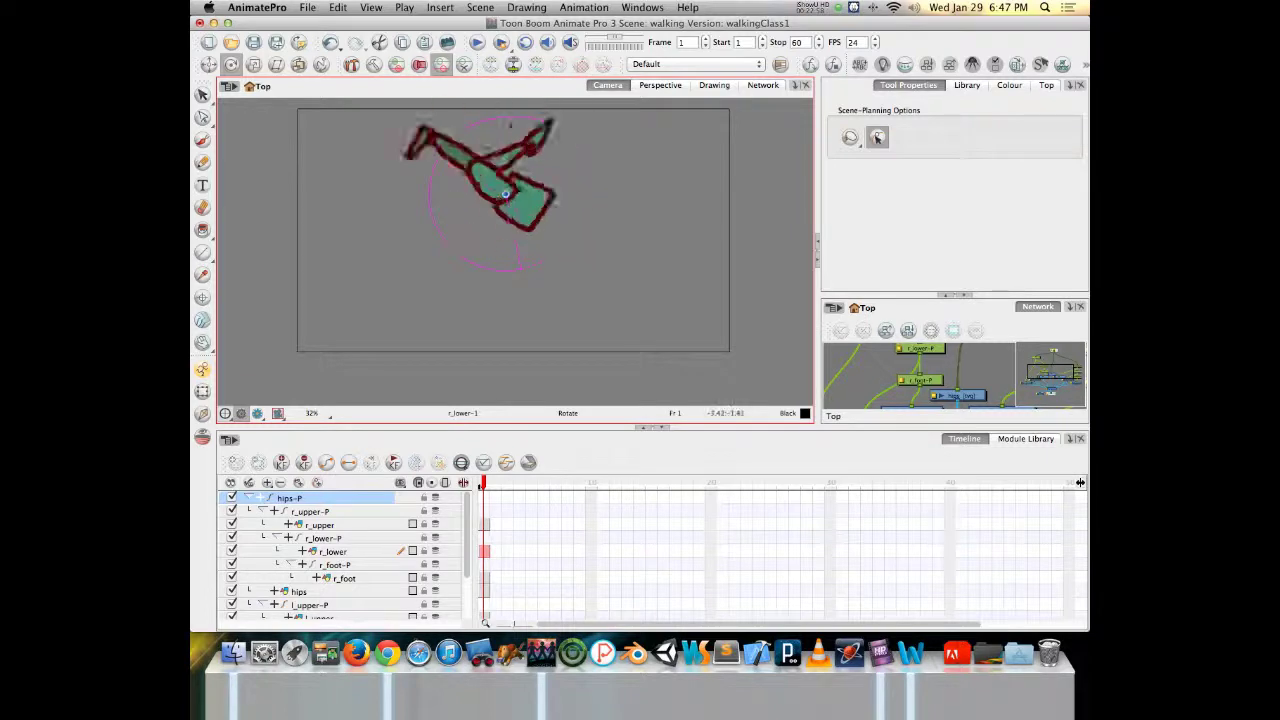
{"action": "mouse_move", "coordinate": [510, 125]}
{"action": "left_mouse_down"}
{"action": "mouse_move", "coordinate": [505, 270]}
{"action": "mouse_move", "coordinate": [529, 137]}
{"action": "mouse_move", "coordinate": [455, 225]}
{"action": "mouse_move", "coordinate": [583, 165]}
{"action": "mouse_move", "coordinate": [480, 255]}
{"action": "left_mouse_up"}
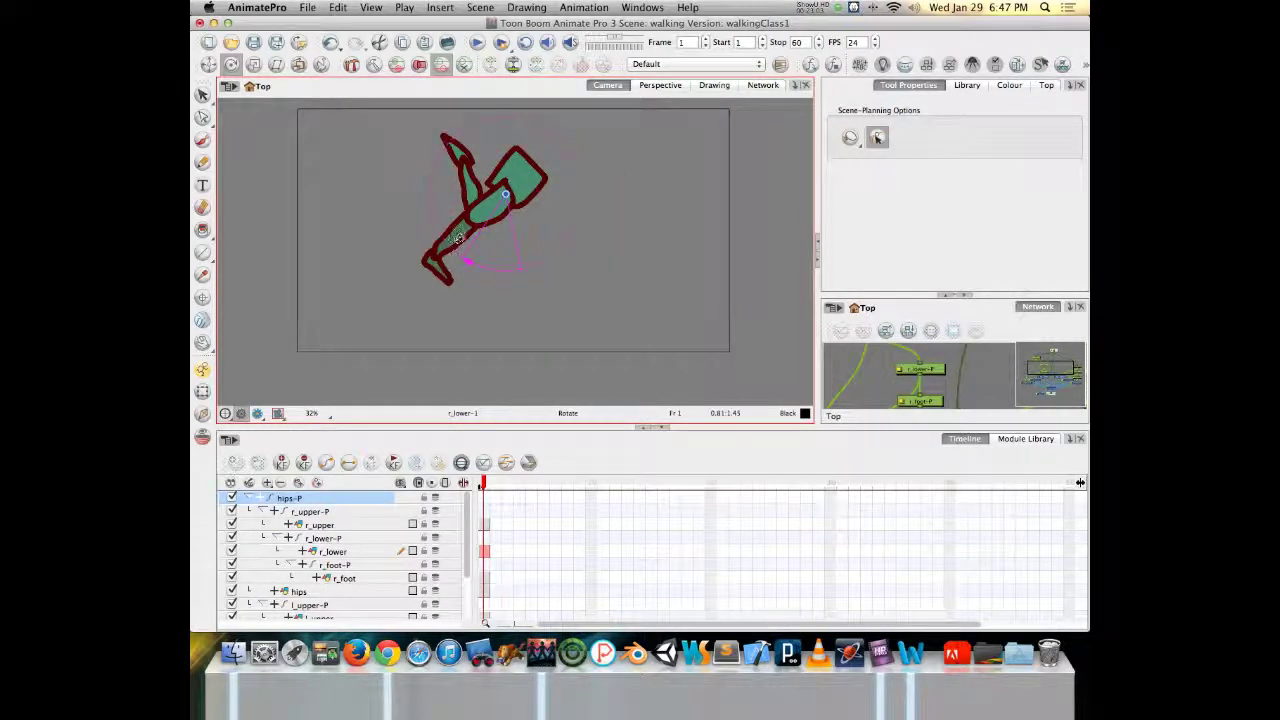
Select the left leg's l_upper-P peg from its lower leg and rotate the whole left leg to a vertical position.
{"action": "key", "text": "Escape"}
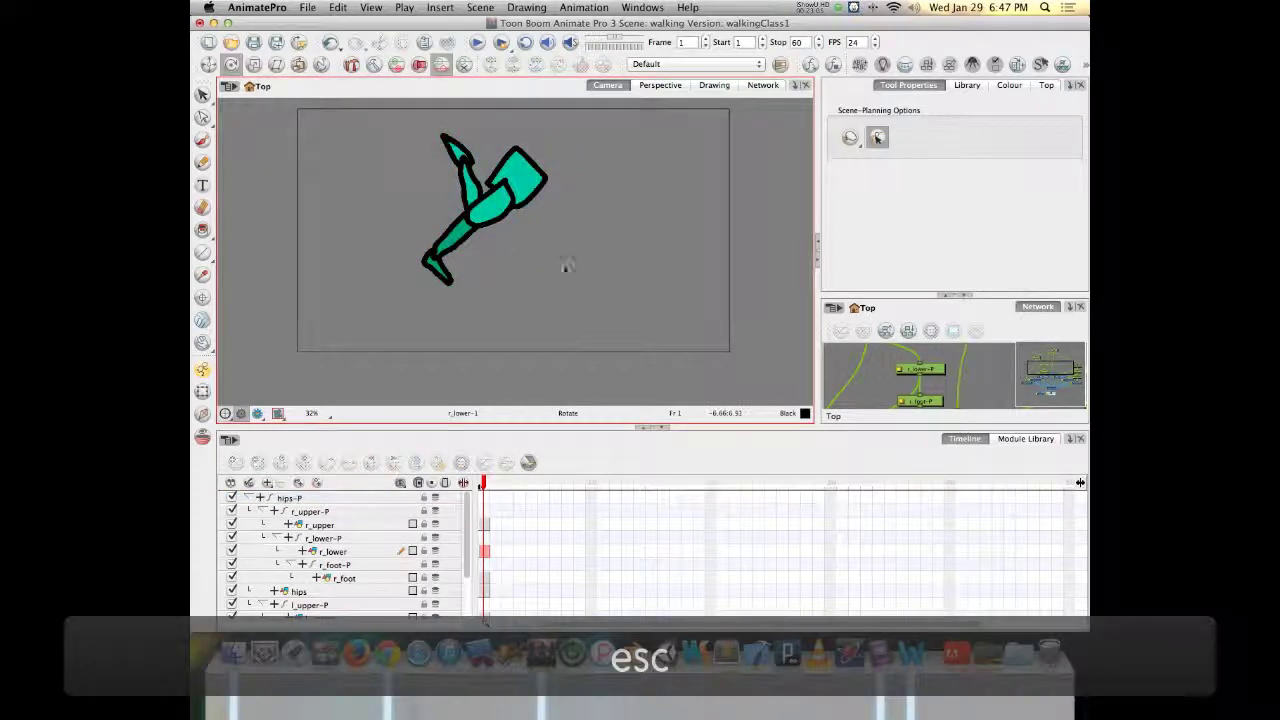
{"action": "left_click", "coordinate": [489, 217]}
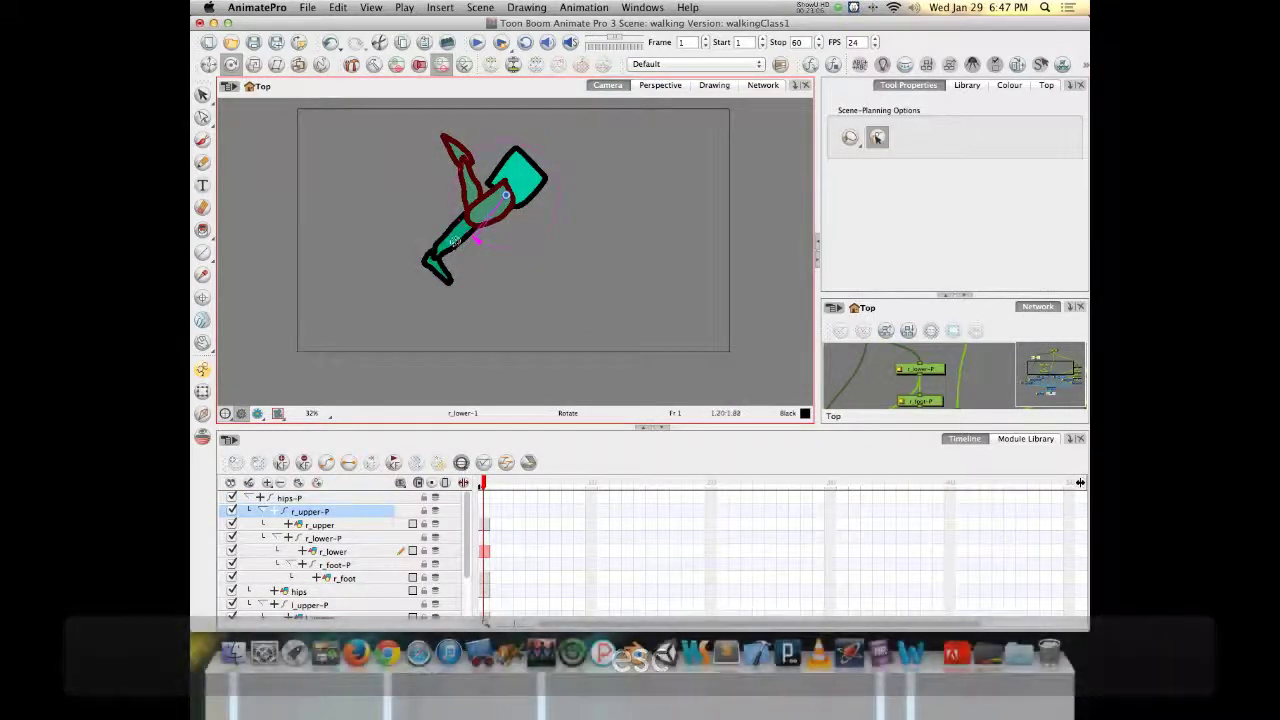
{"action": "key", "text": "Escape"}
{"action": "left_click", "coordinate": [455, 246]}
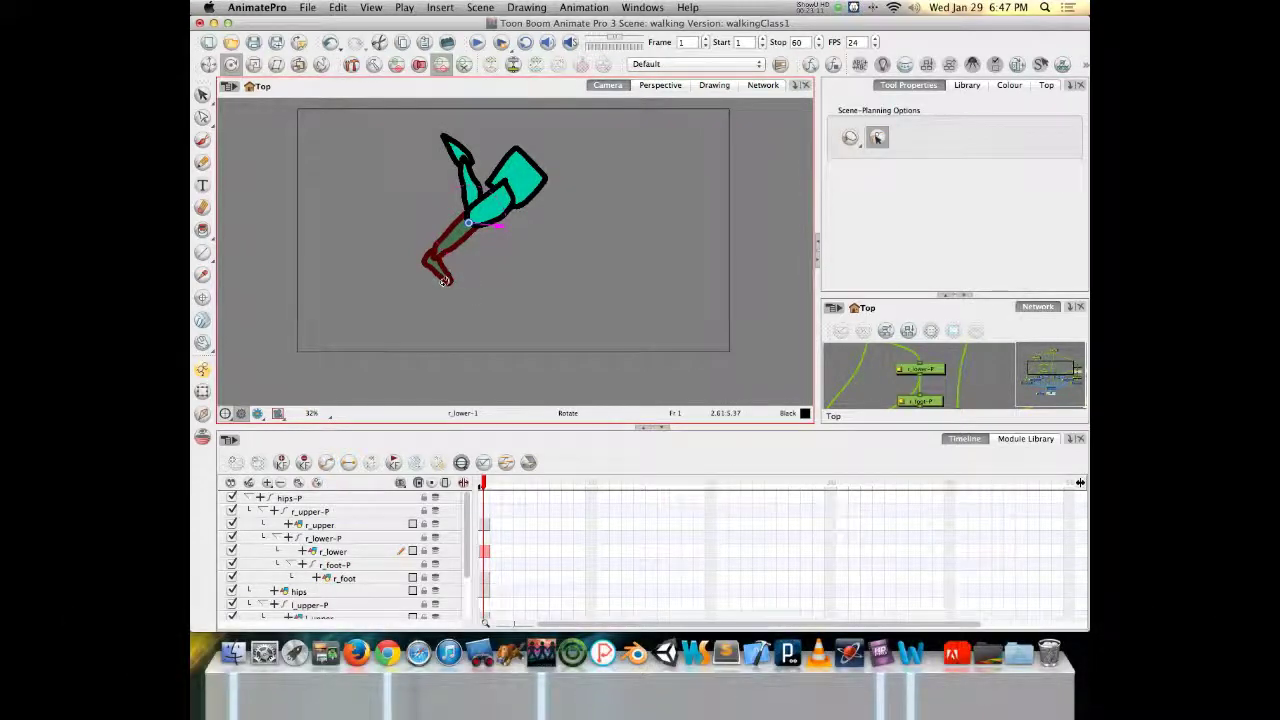
{"action": "key", "text": "b"}
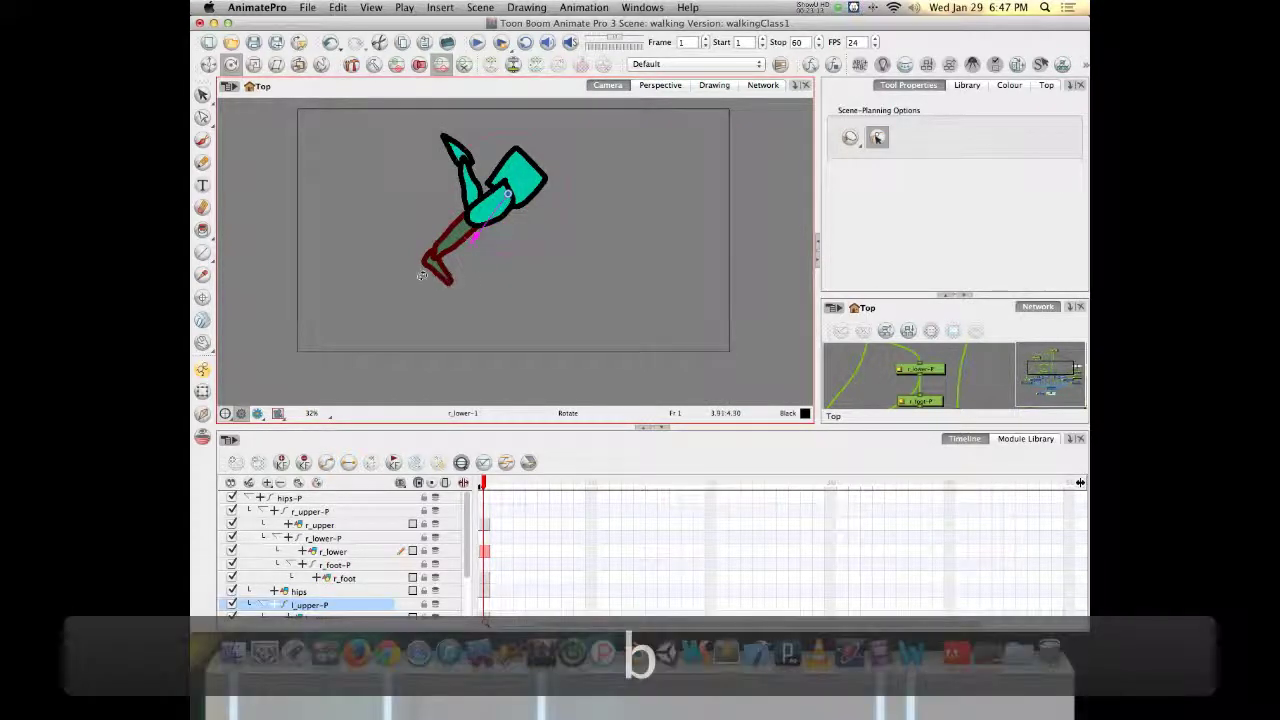
{"action": "left_click_drag", "start_coordinate": [474, 281], "coordinate": [520, 293]}
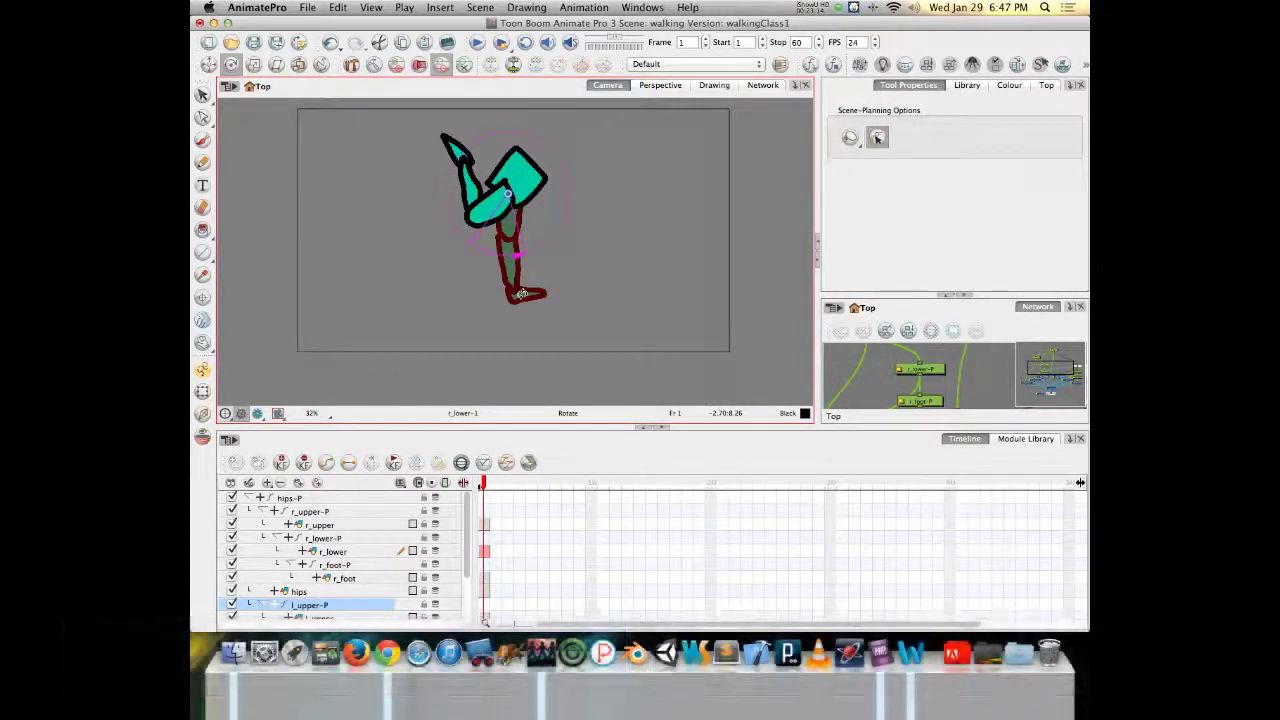
Select only the left foot's peg and rotate the foot at the ankle so the toes point down.
{"action": "scroll", "coordinate": [621, 320], "scroll_direction": "down", "scroll_amount": 1}
{"action": "key", "text": "Escape"}
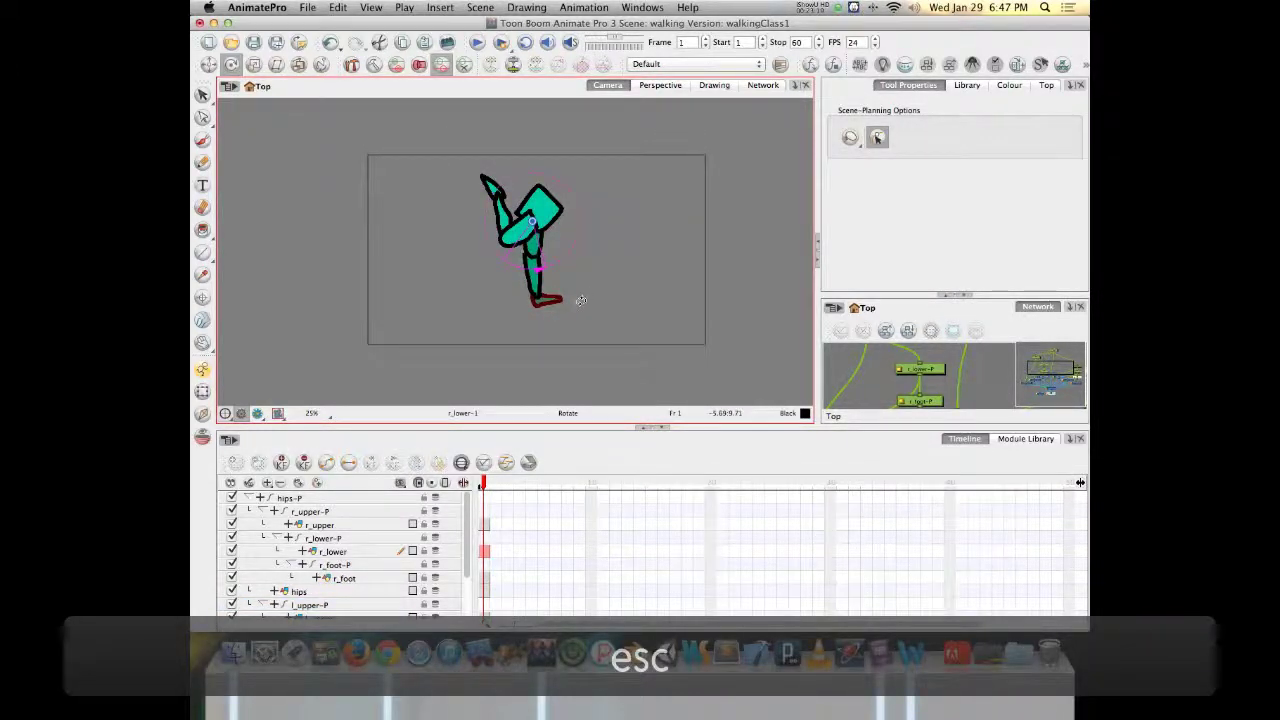
{"action": "left_click_drag", "start_coordinate": [577, 308], "coordinate": [550, 347]}
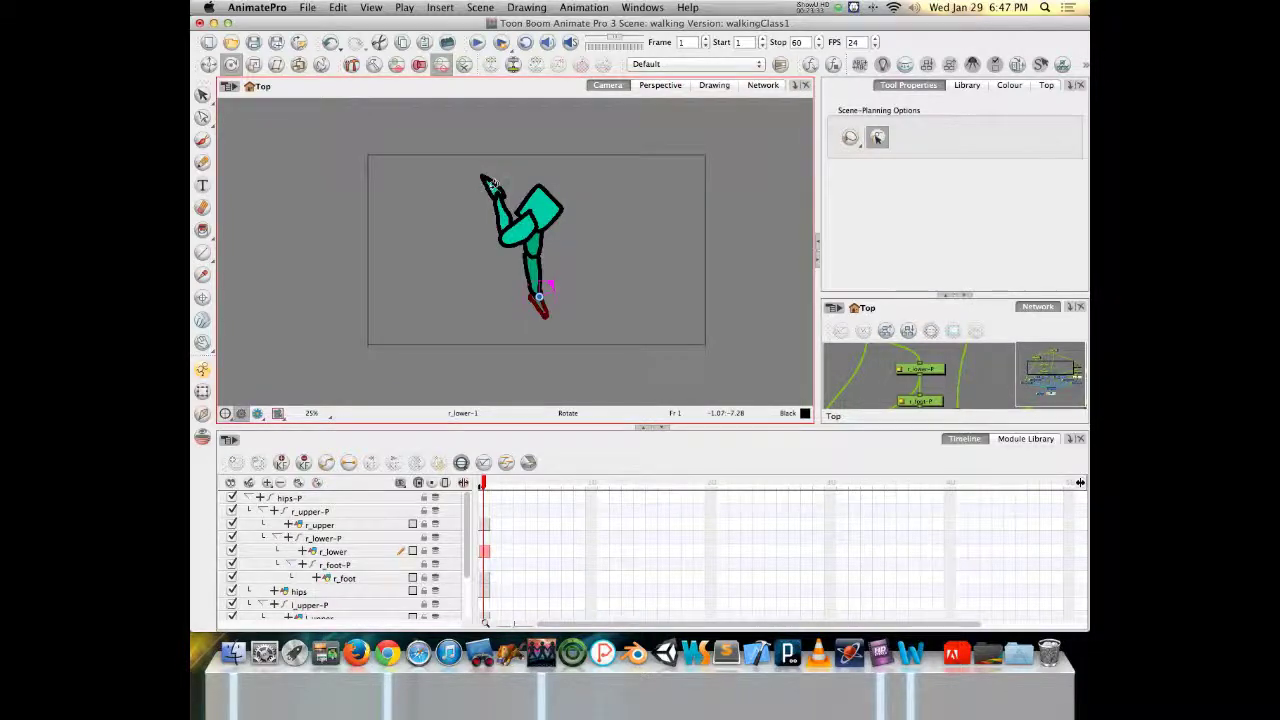
Select r_foot-P, step the selection up through its parents to hips-P, and step back down to the r_foot drawing.
{"action": "key", "text": "Escape"}
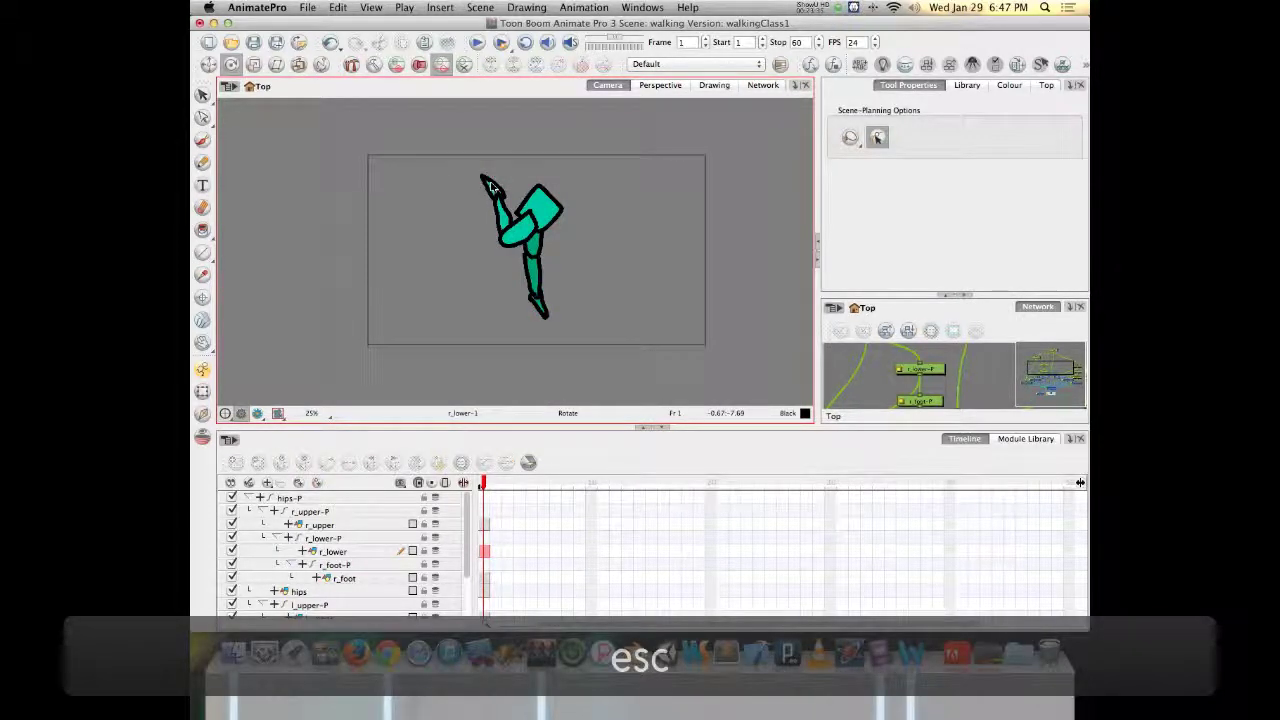
{"action": "left_click", "coordinate": [488, 185]}
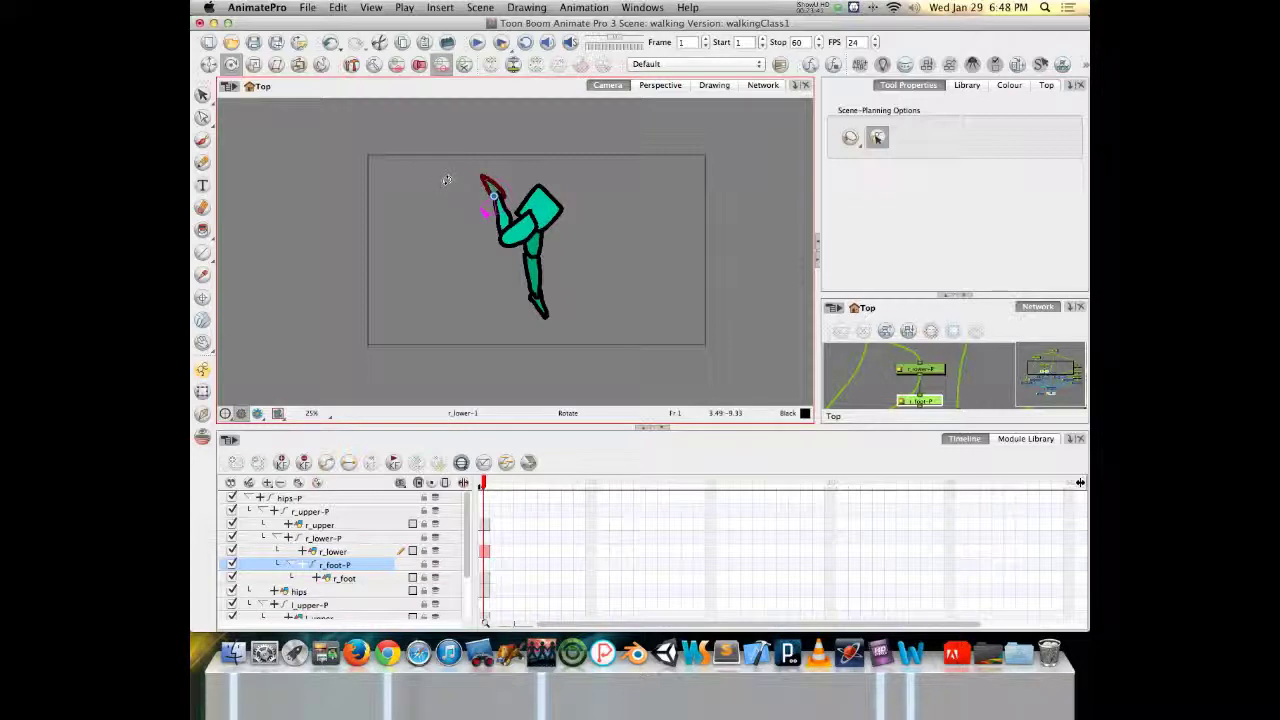
{"action": "key", "text": "b"}
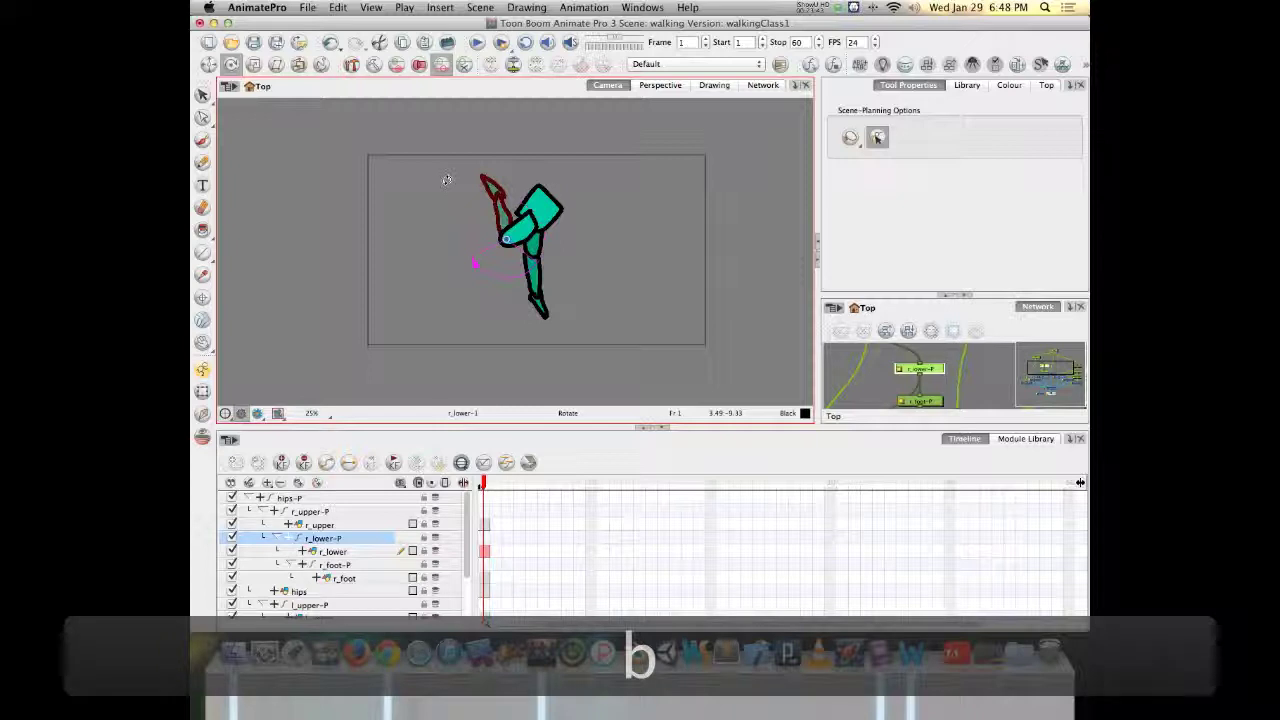
{"action": "key", "text": "b"}
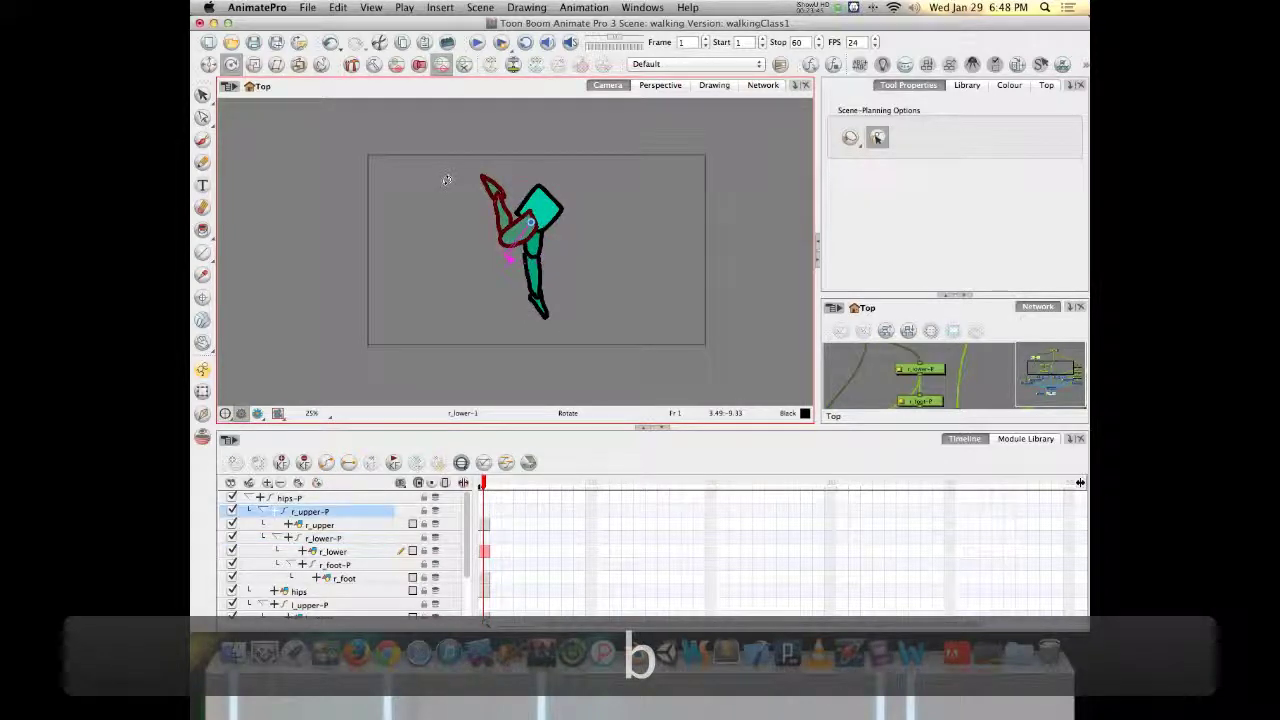
{"action": "key", "text": "b"}
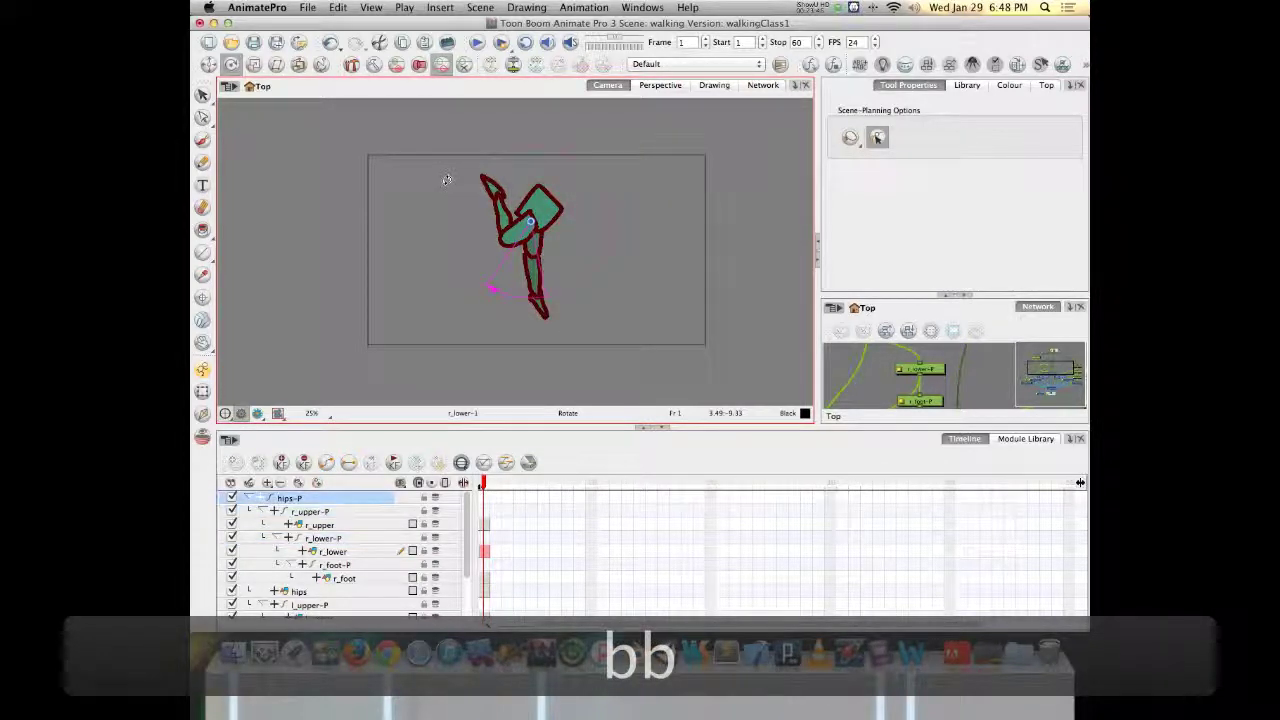
{"action": "key", "text": "shift+b"}
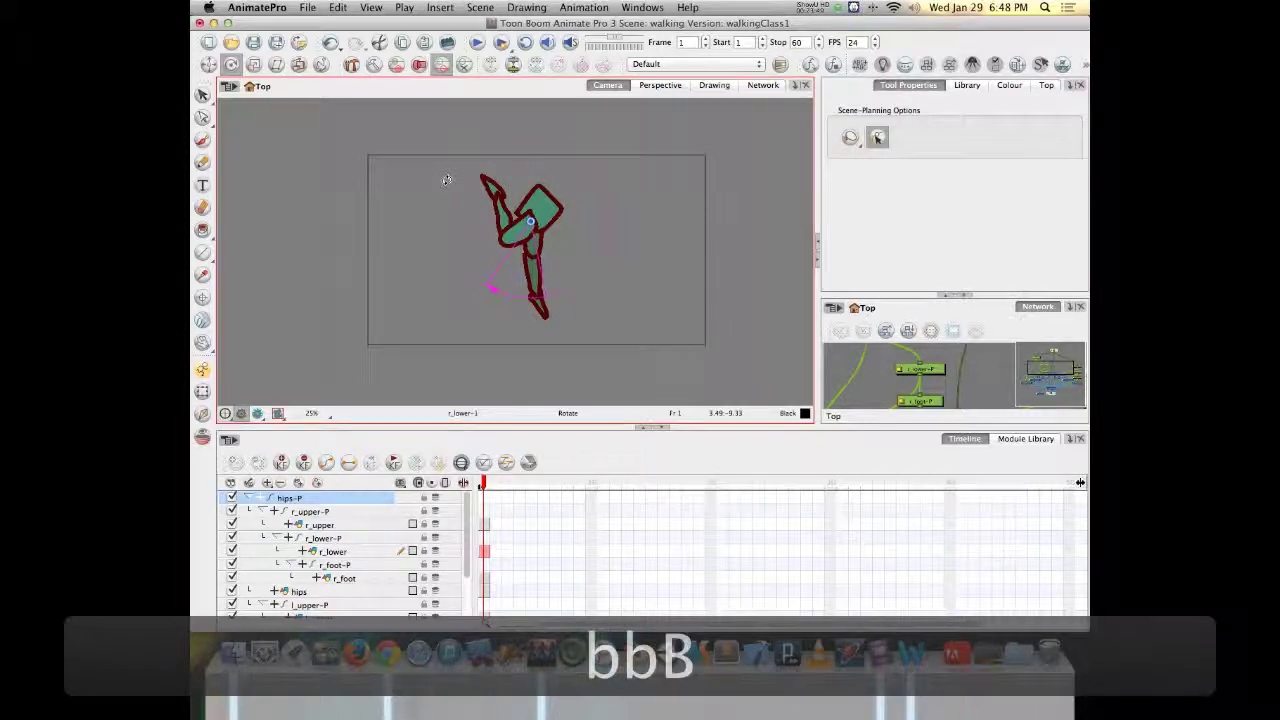
{"action": "key", "text": "shift+b"}
{"action": "key", "text": "shift+b"}
{"action": "key", "text": "shift+b"}
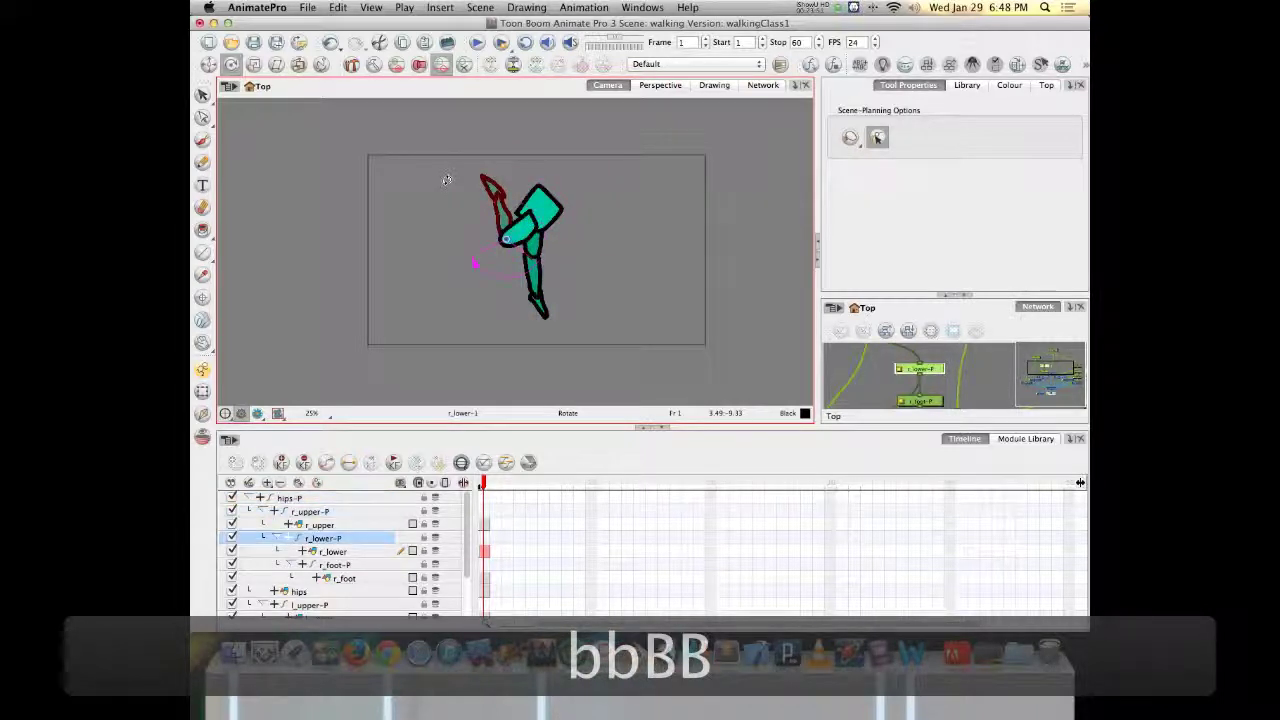
{"action": "key", "text": "Escape"}
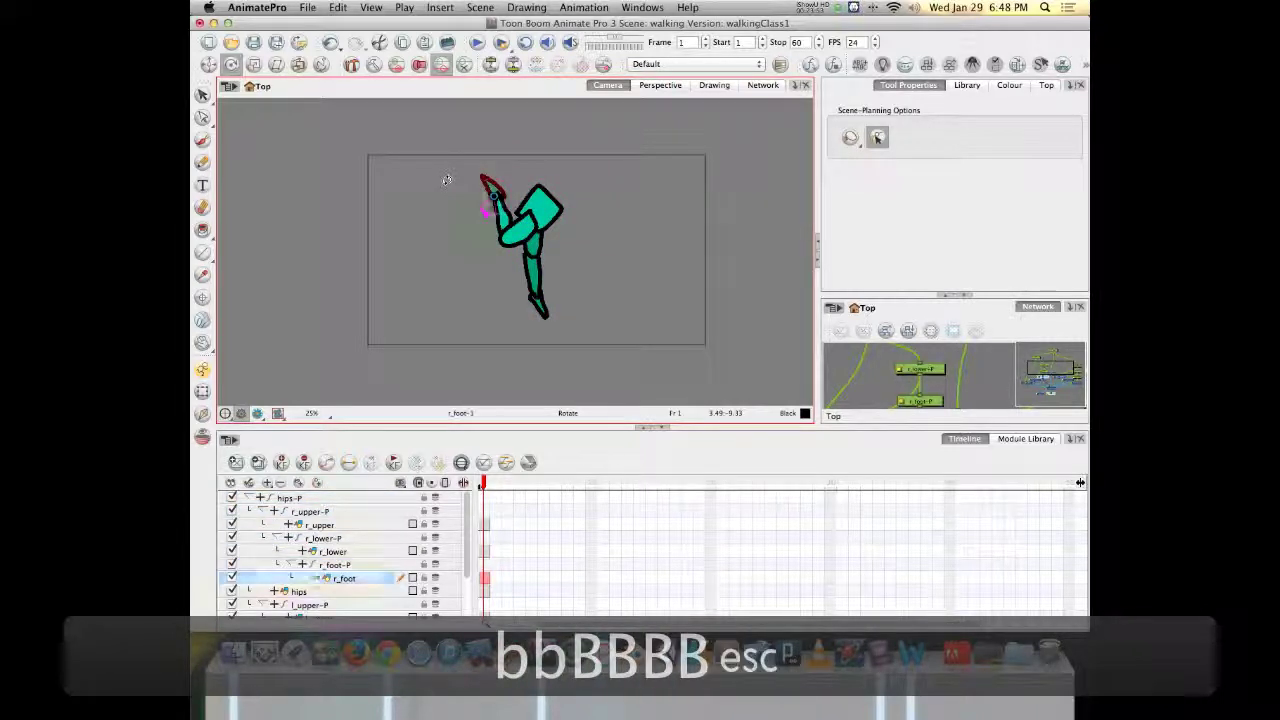
Repeat the selection pass from the right foot up to hips-P and back down the hierarchy, and clear the selection.
{"action": "key", "text": "b"}
{"action": "key", "text": "b"}
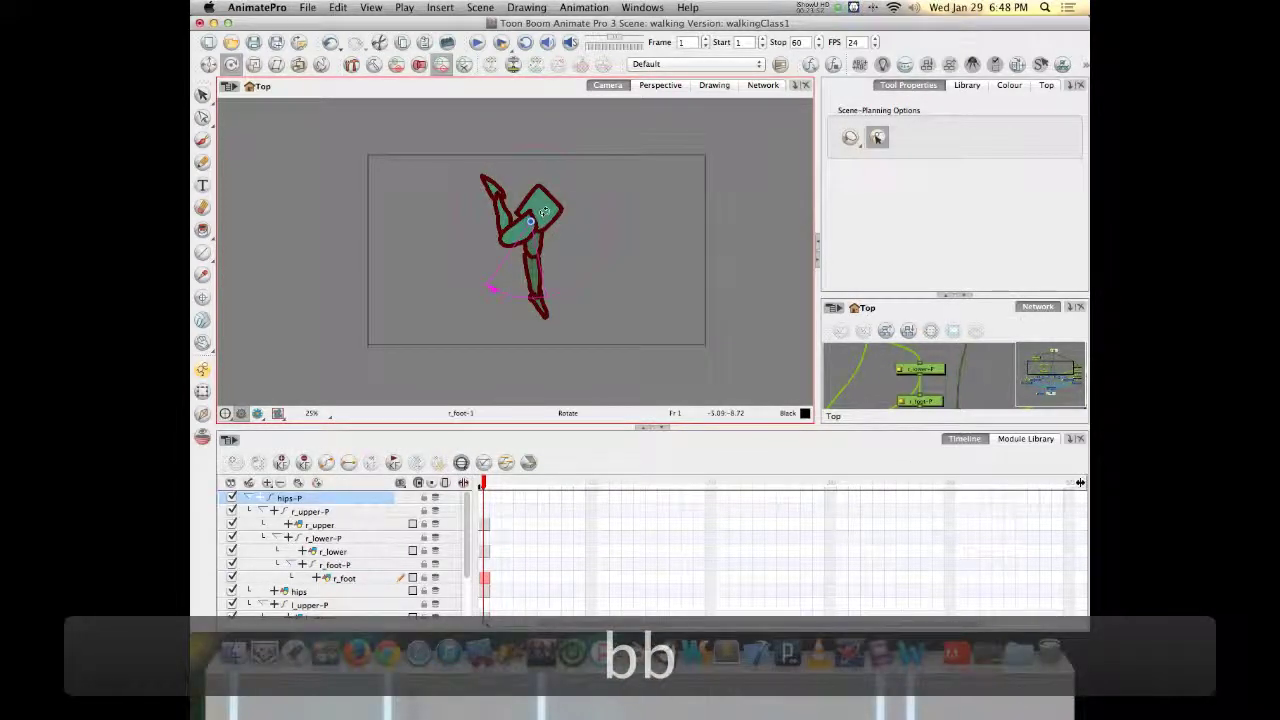
{"action": "key", "text": "shift+b"}
{"action": "key", "text": "shift+b"}
{"action": "key", "text": "shift+b"}
{"action": "key", "text": "shift+b"}
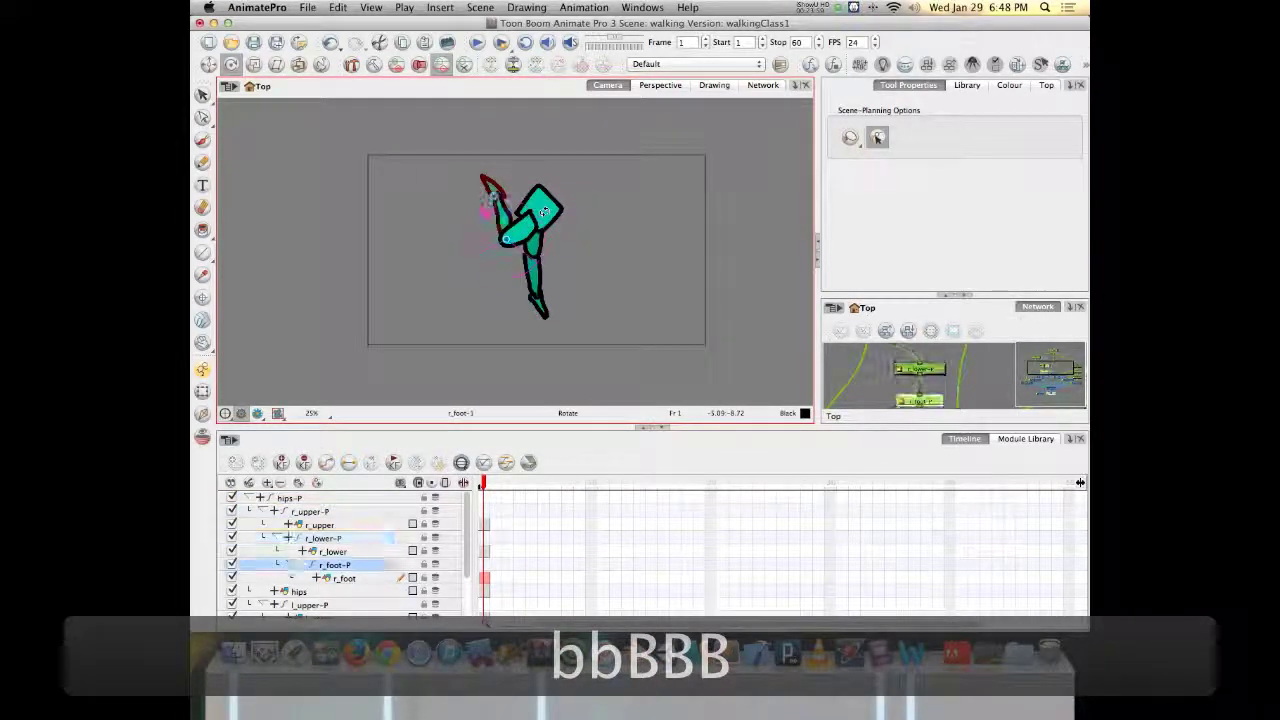
{"action": "key", "text": "Escape"}
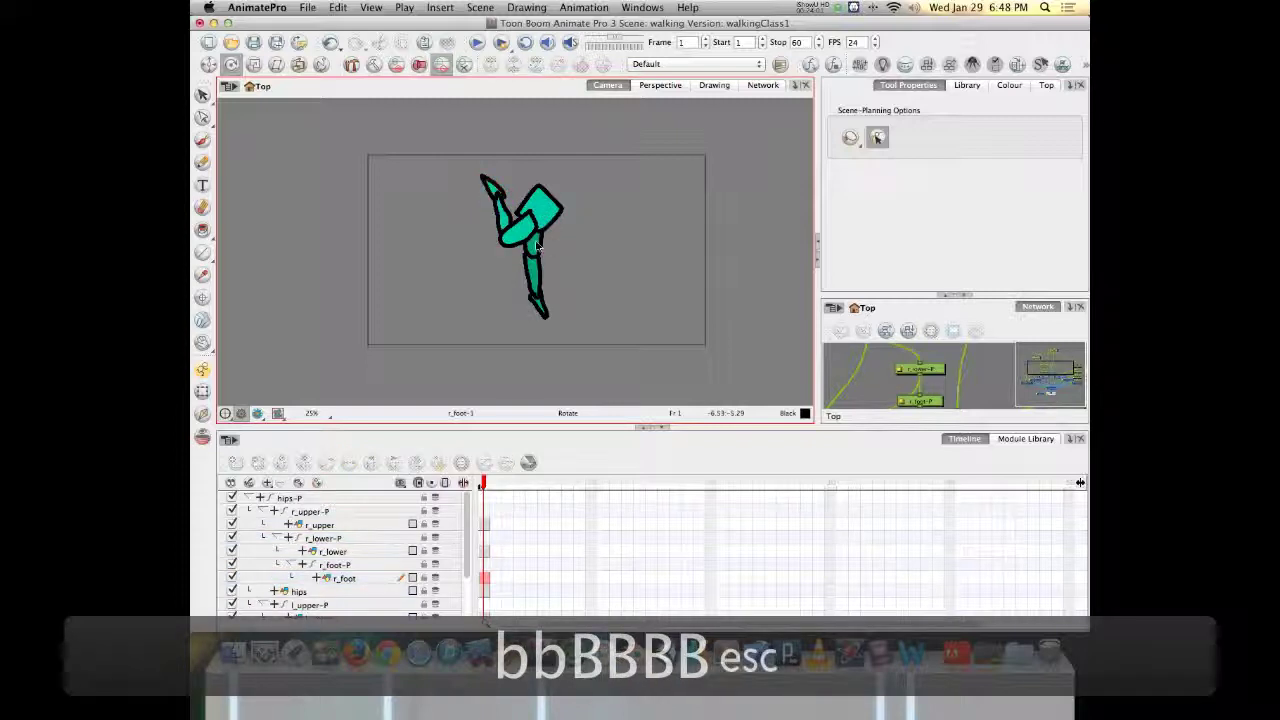
Select the l_upper-P peg and step the selection down through the left leg's child layers.
{"action": "left_click", "coordinate": [536, 248]}
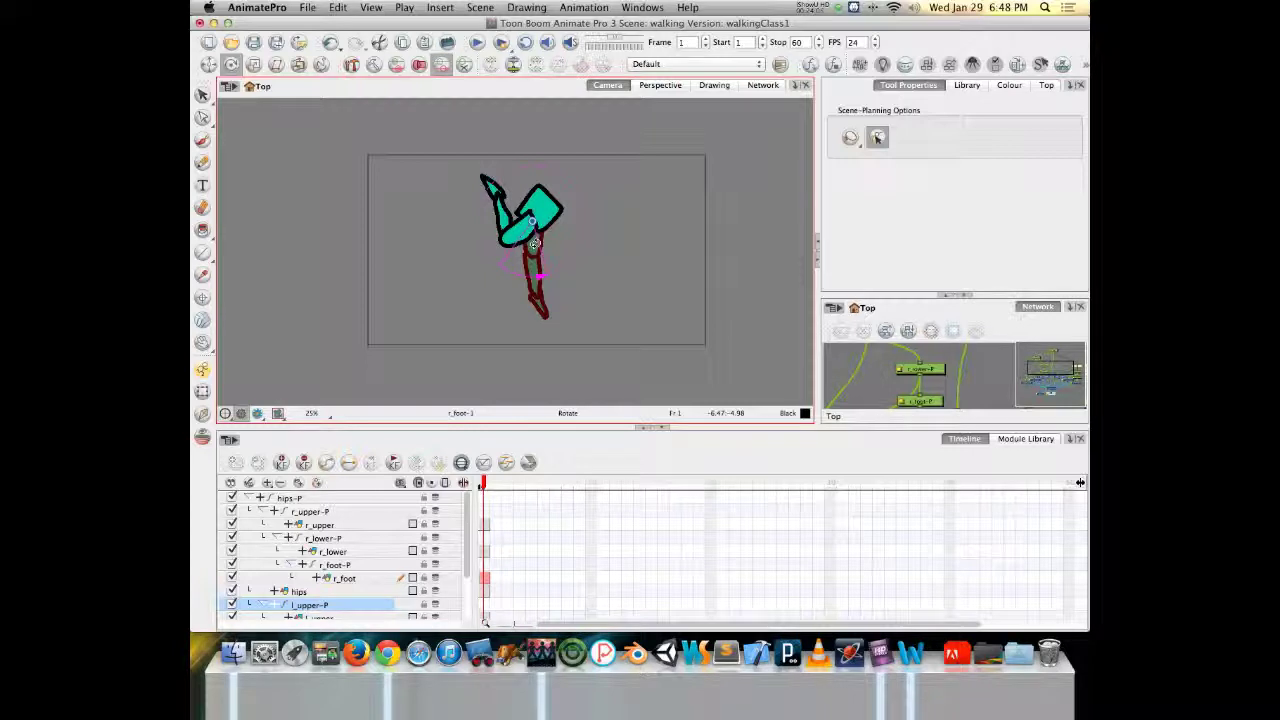
{"action": "key", "text": "shift+b"}
{"action": "key", "text": "shift+b"}
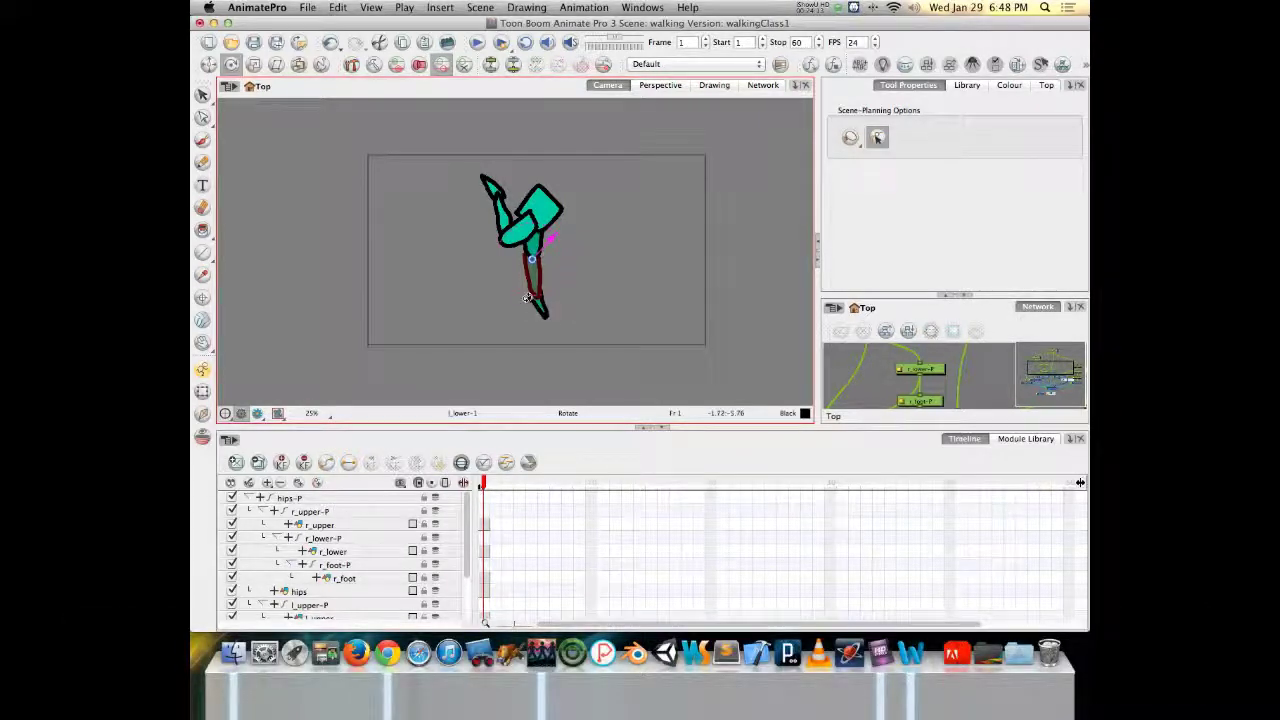
Select the left foot's peg and step the selection up through its parents to l_upper-P.
{"action": "key", "text": "Escape"}
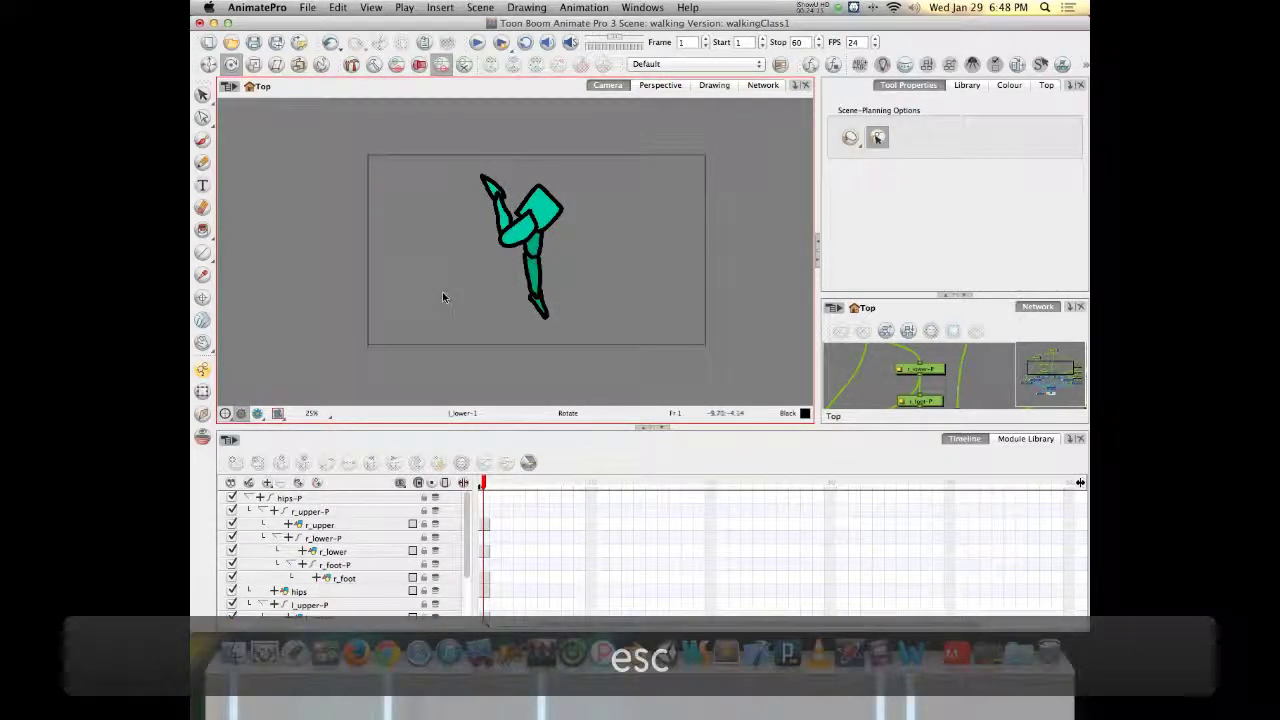
{"action": "left_click", "coordinate": [542, 310]}
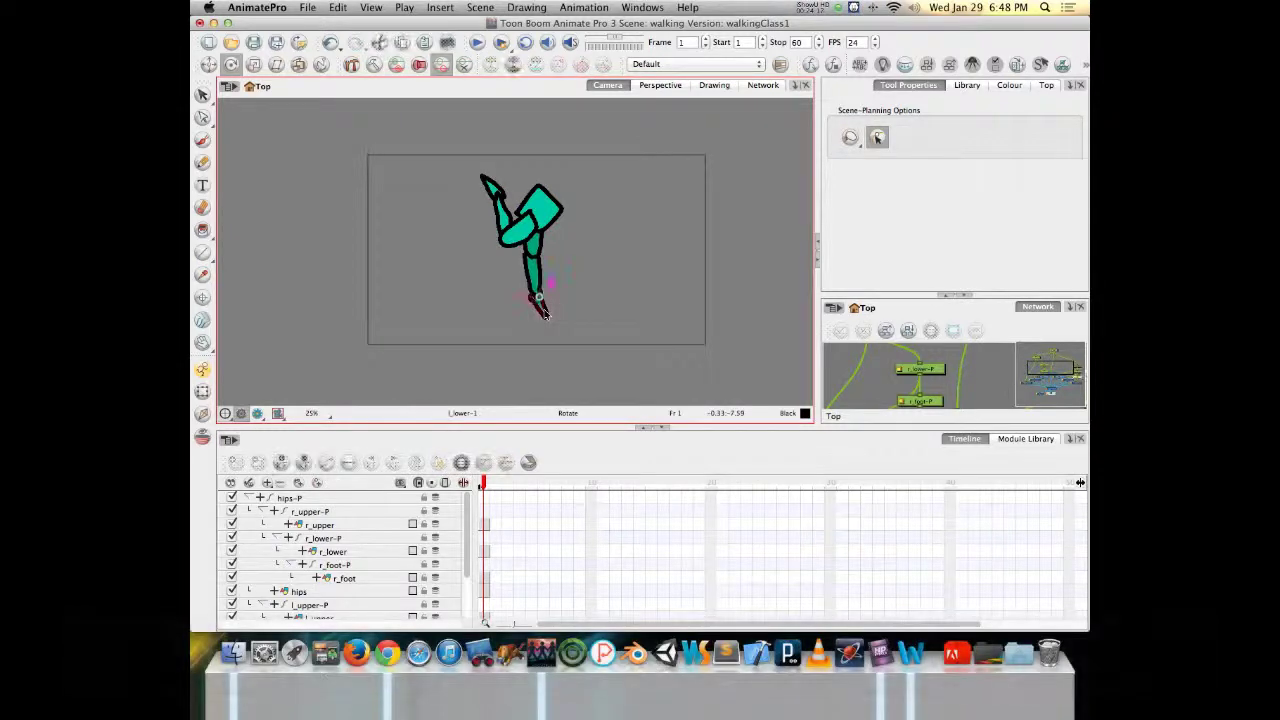
{"action": "key", "text": "b"}
{"action": "key", "text": "b"}
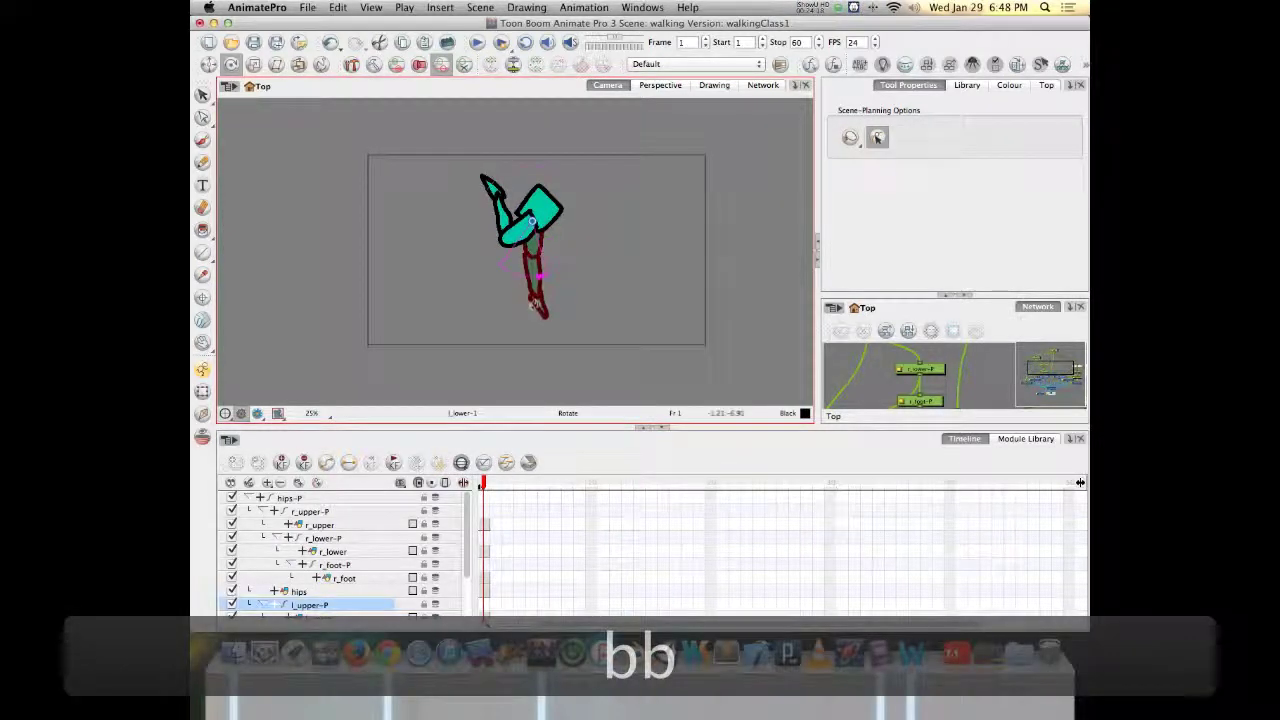
Step the selection from the l_upper-P peg down through its child layers, and clear the selection.
{"action": "key", "text": "shift+b"}
{"action": "key", "text": "shift+b"}
{"action": "key", "text": "Escape"}
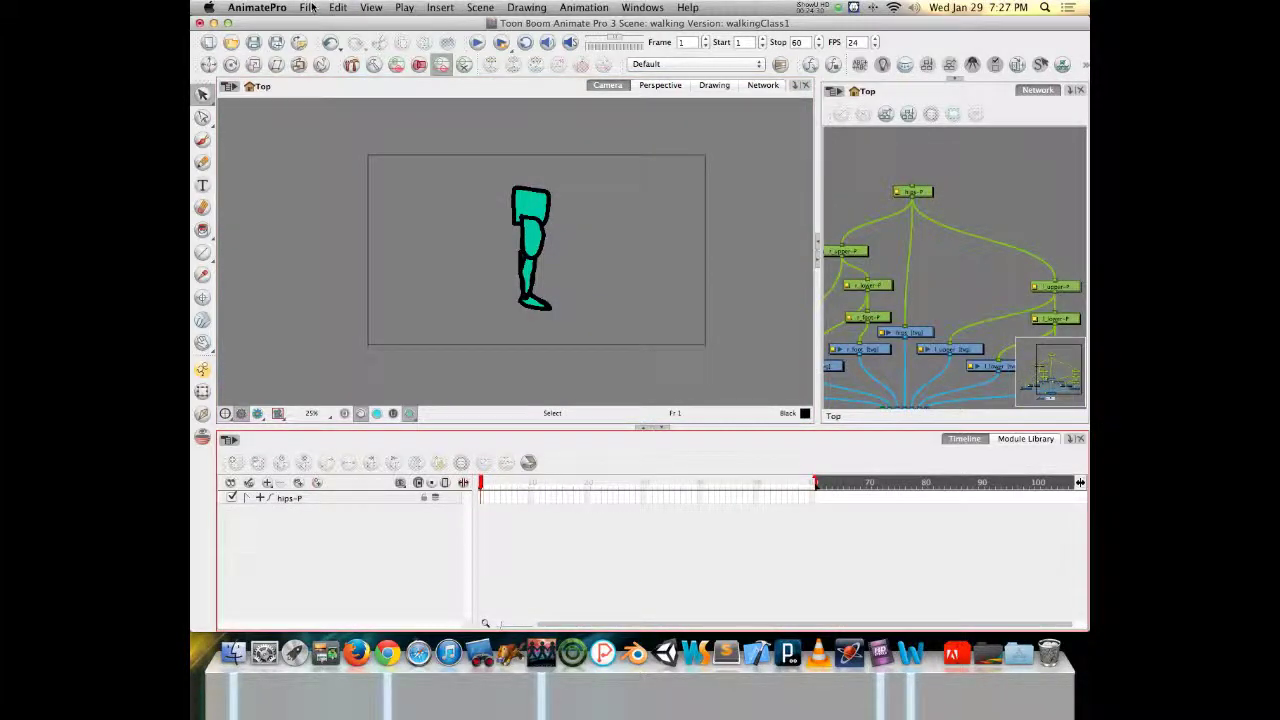
Import arm_poses_RW.jpg from the walking folder as a new single layer, vectorized with the Colour preset.
{"action": "left_click", "coordinate": [308, 7]}
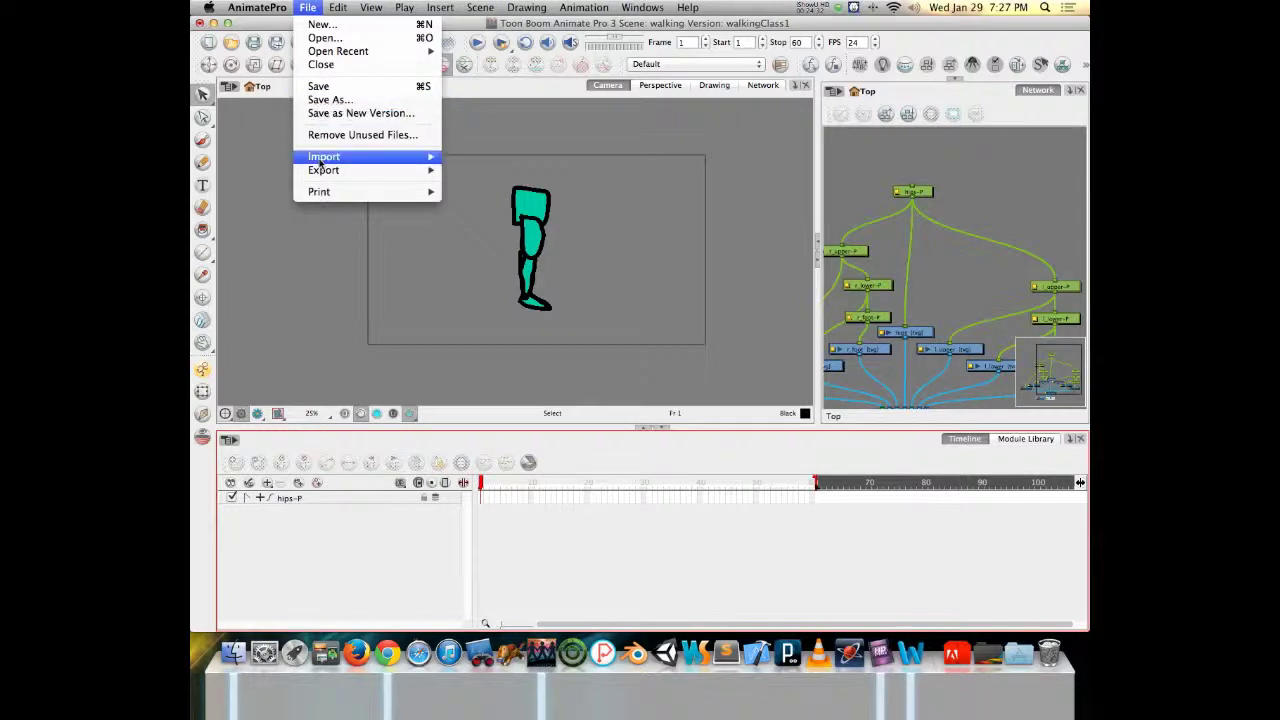
{"action": "mouse_move", "coordinate": [324, 157]}
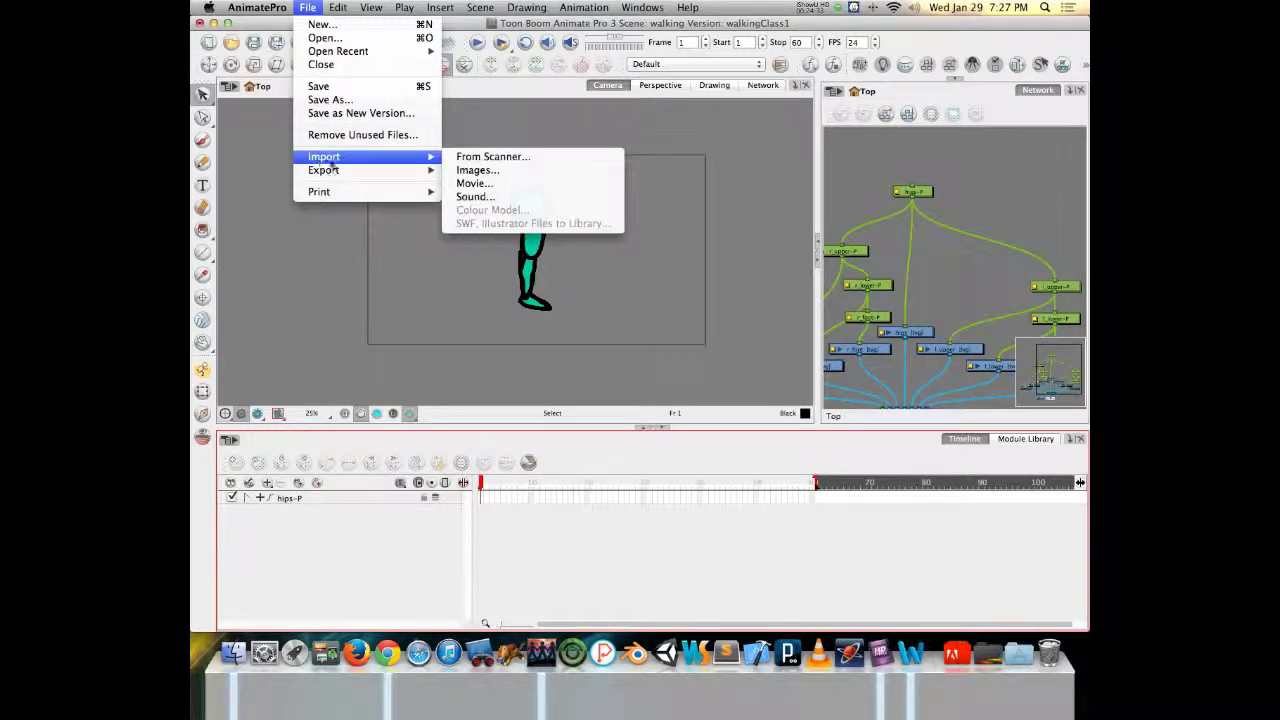
{"action": "left_click", "coordinate": [481, 172]}
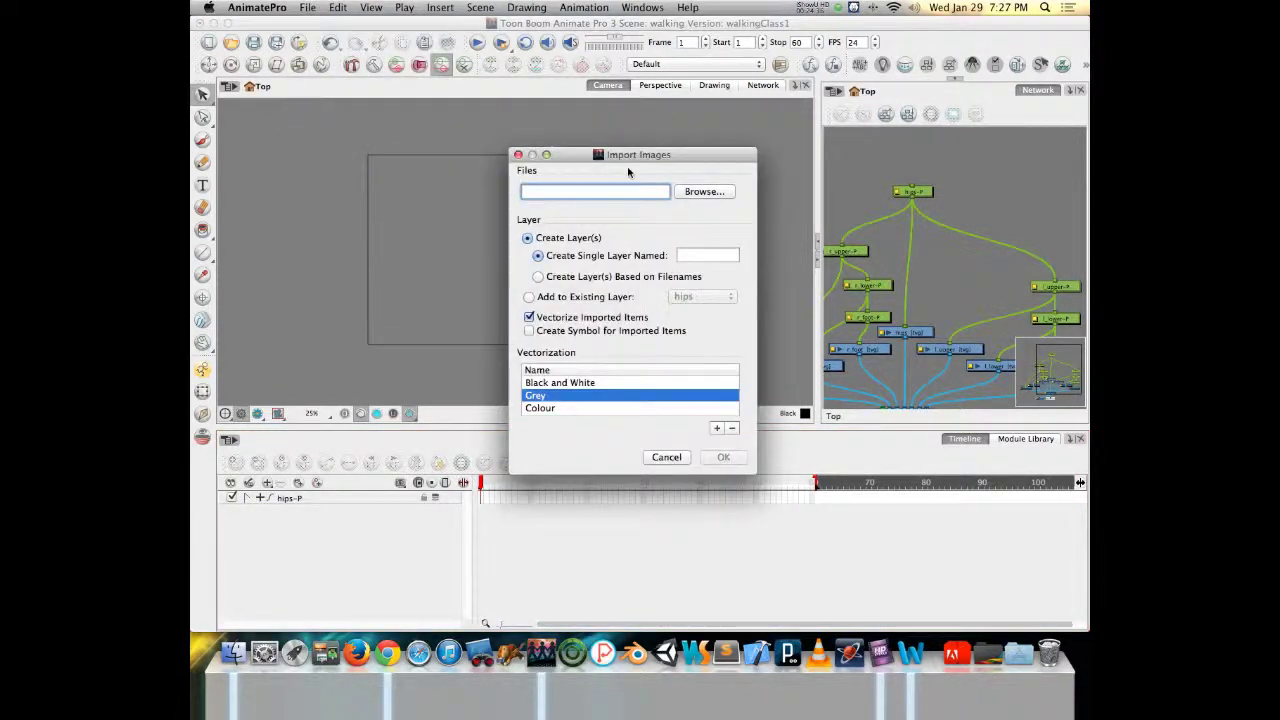
{"action": "left_click", "coordinate": [700, 192]}
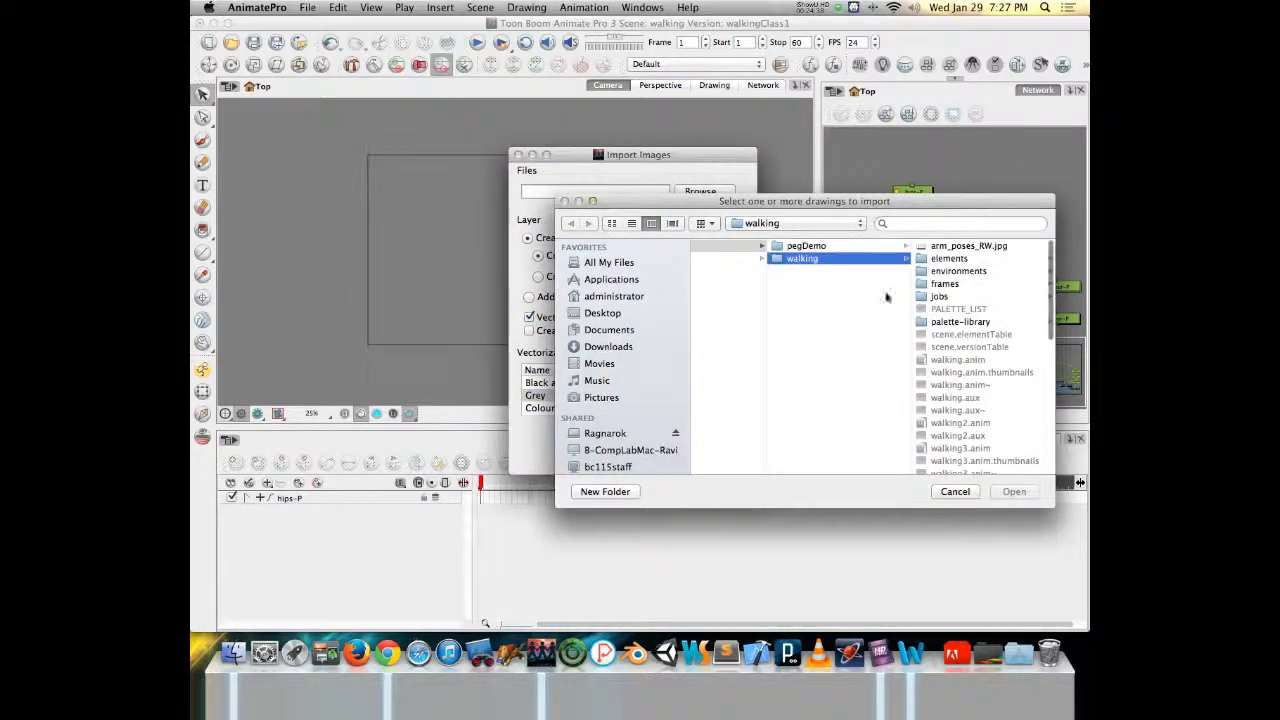
{"action": "left_click", "coordinate": [968, 247]}
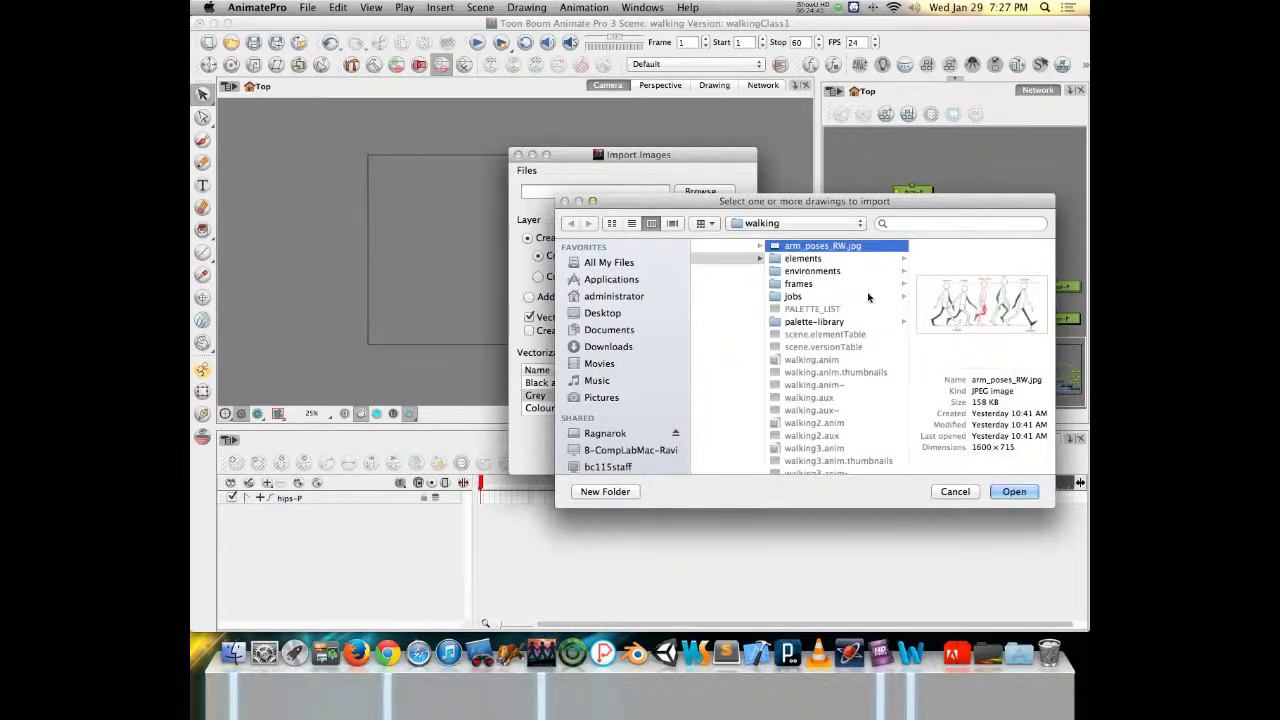
{"action": "left_click", "coordinate": [1014, 491]}
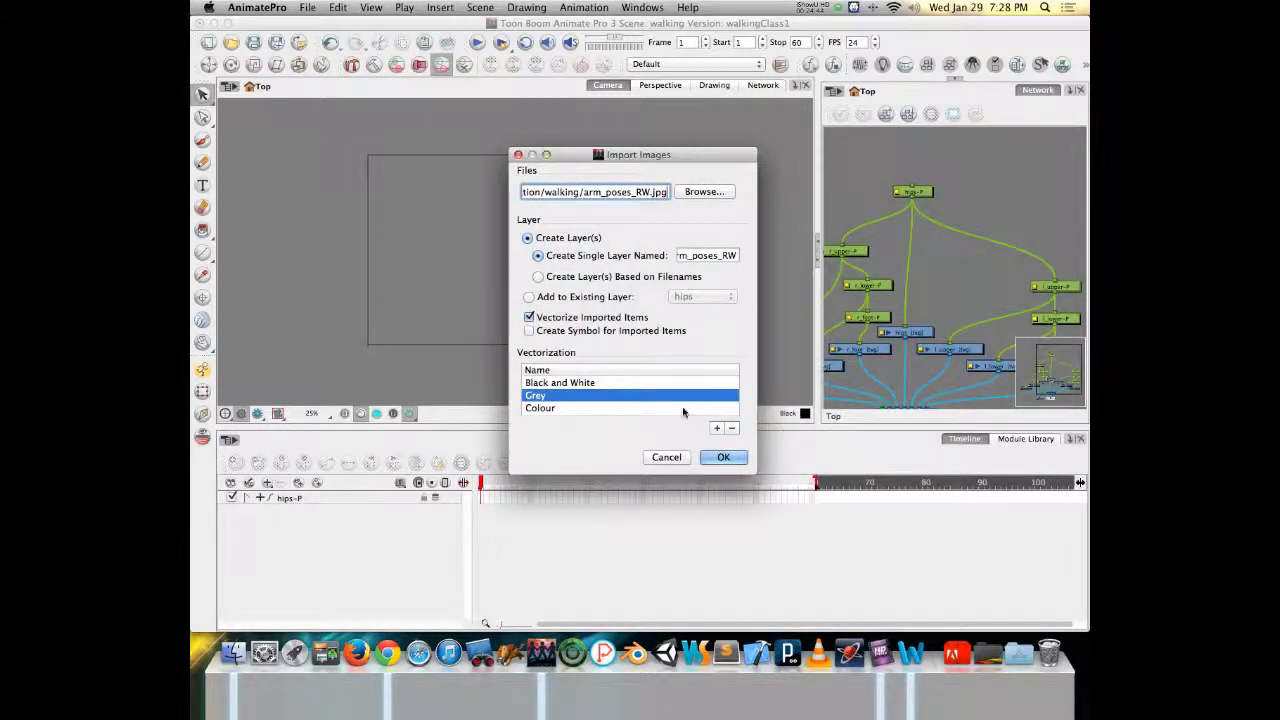
{"action": "scroll", "coordinate": [545, 410], "scroll_direction": "down", "scroll_amount": 1}
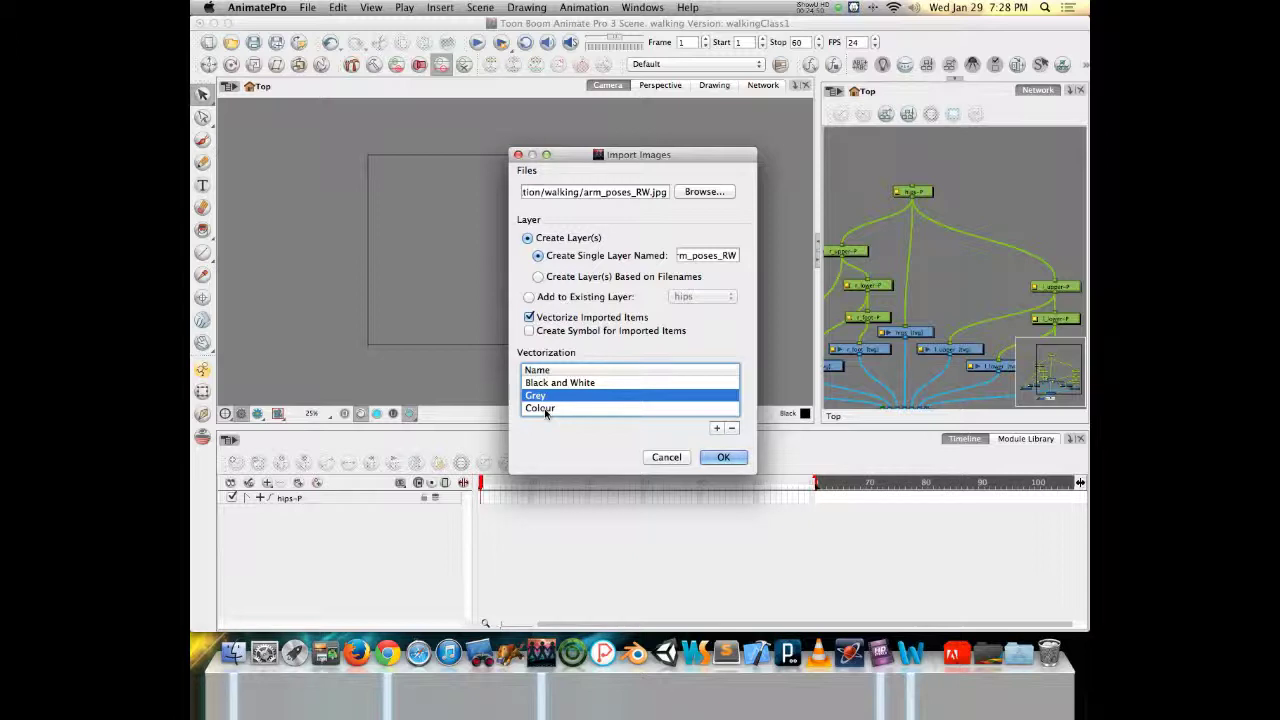
{"action": "left_click", "coordinate": [545, 409]}
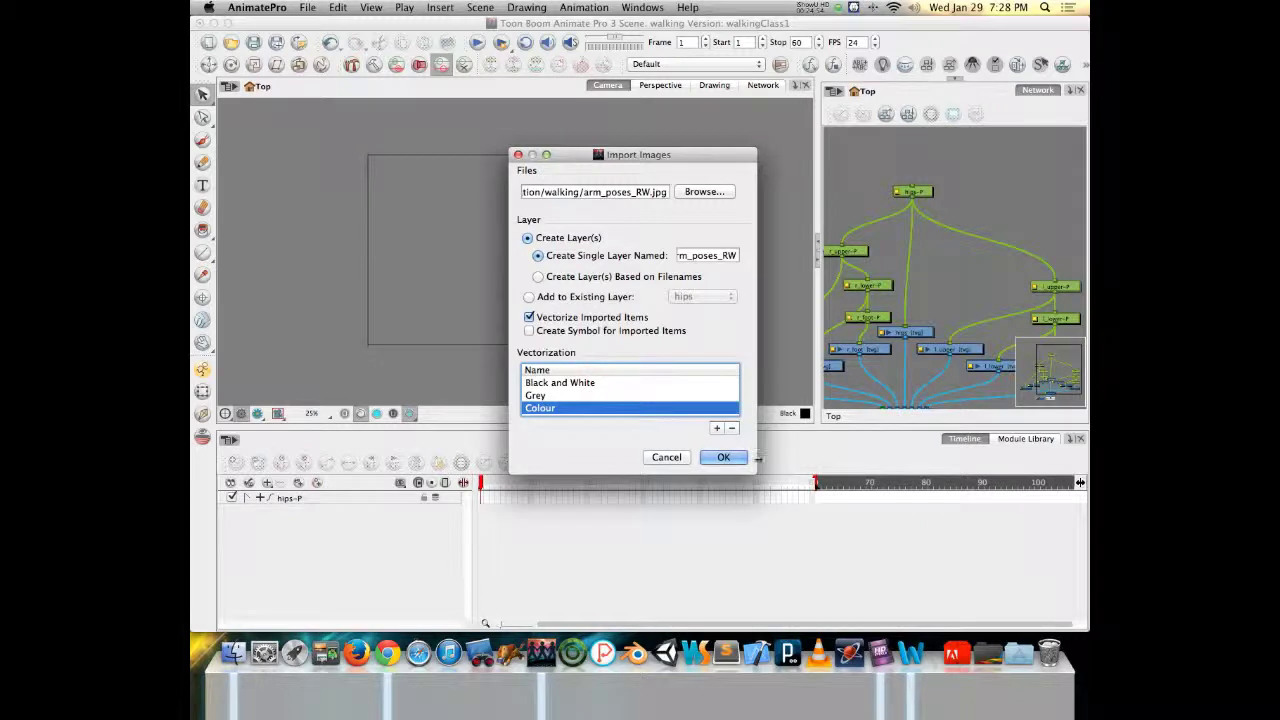
{"action": "left_click", "coordinate": [726, 457]}
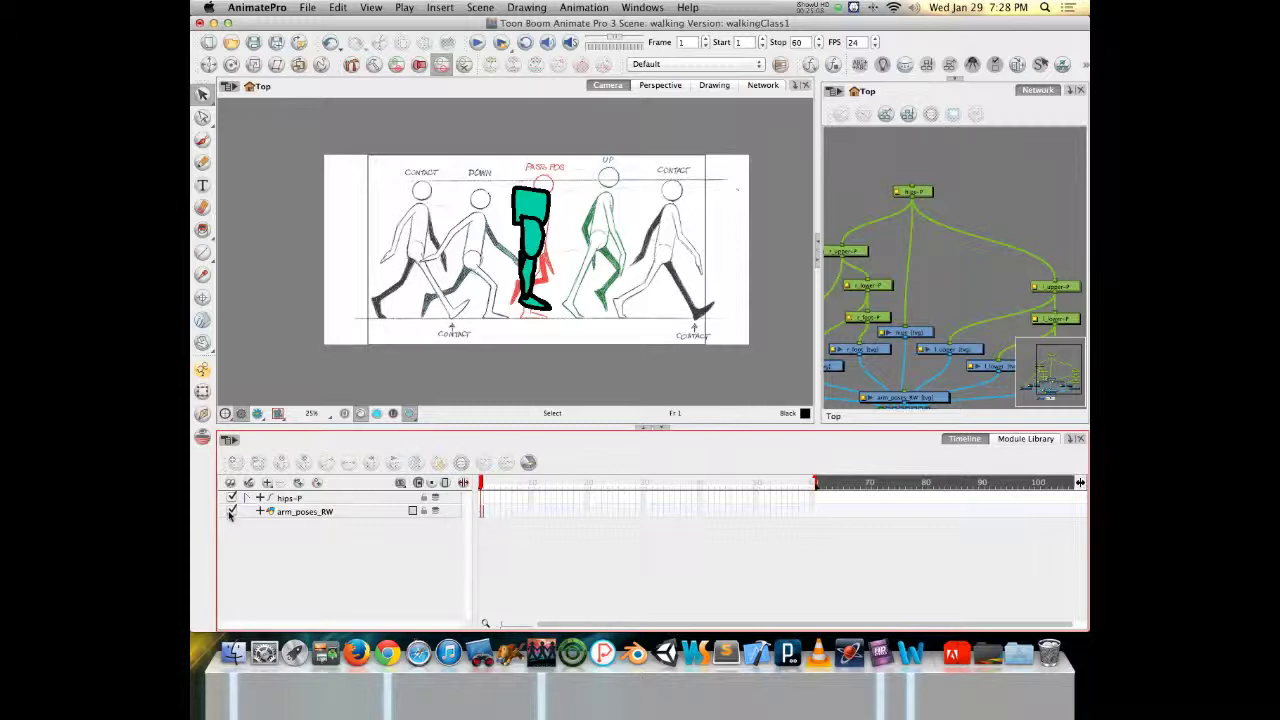
Add a parent peg to the arm_poses_RW layer.
{"action": "left_click", "coordinate": [294, 514]}
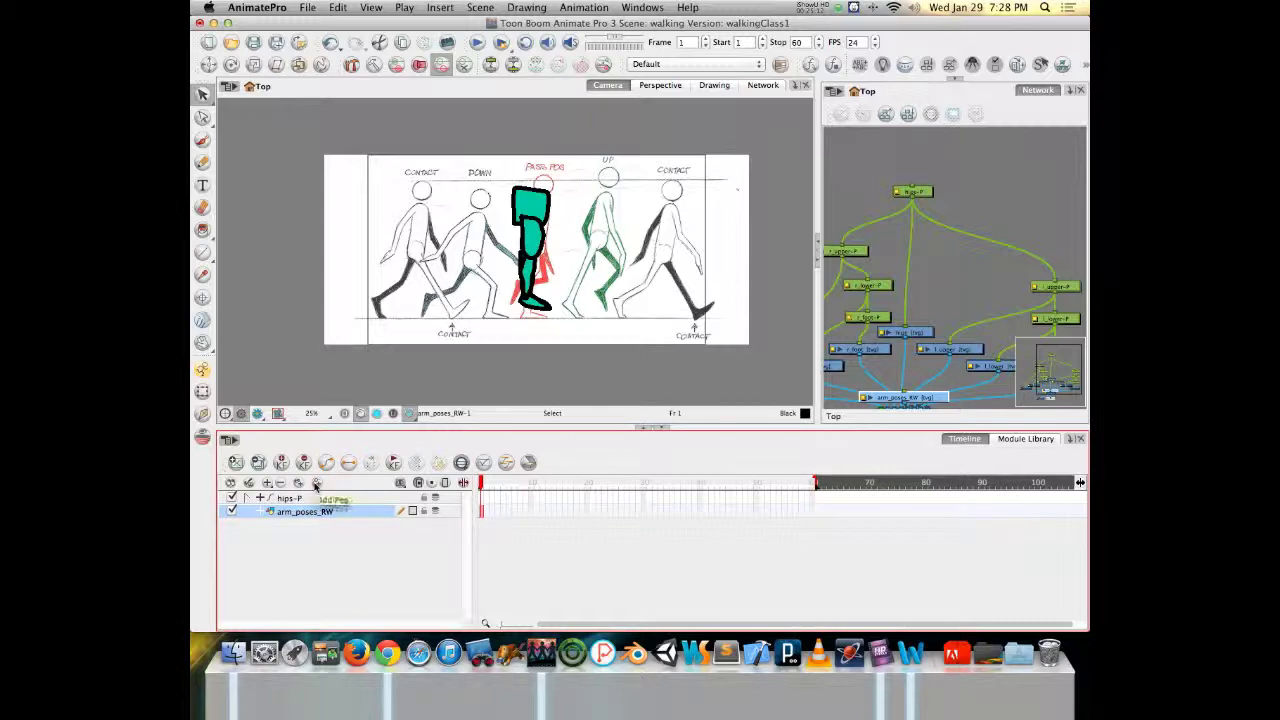
{"action": "left_click", "coordinate": [316, 483]}
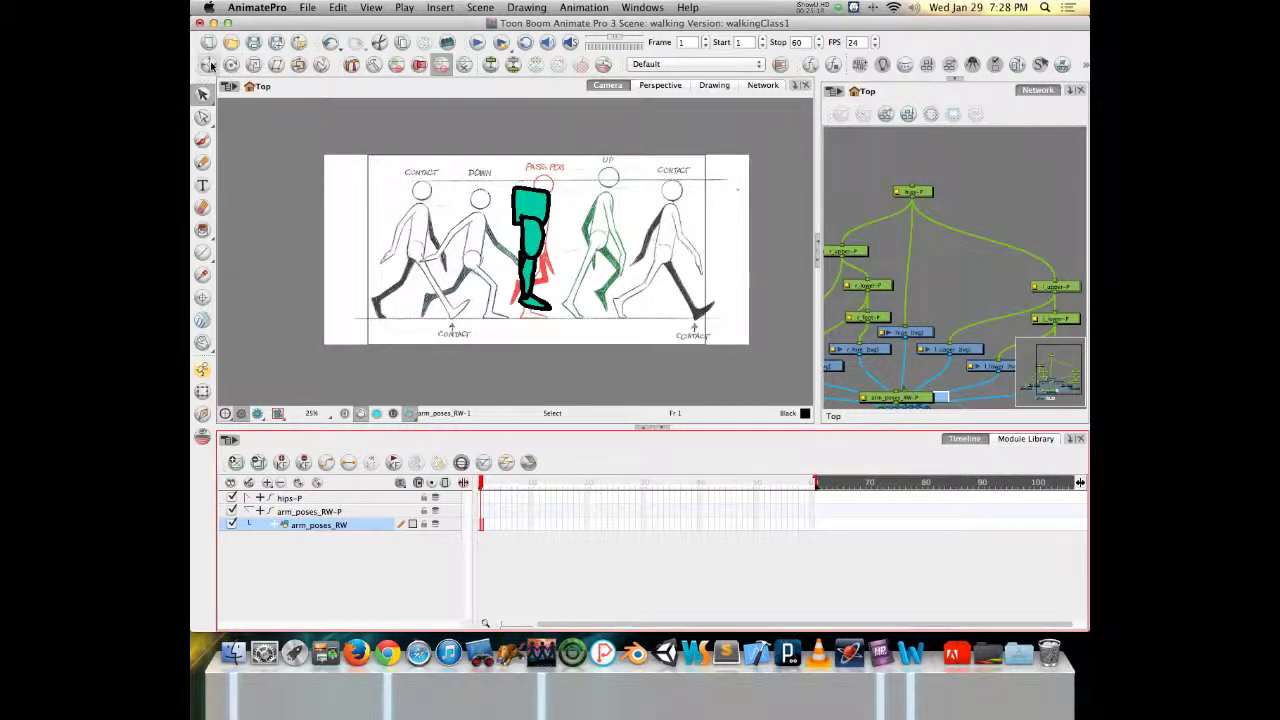
{"action": "left_click", "coordinate": [276, 64]}
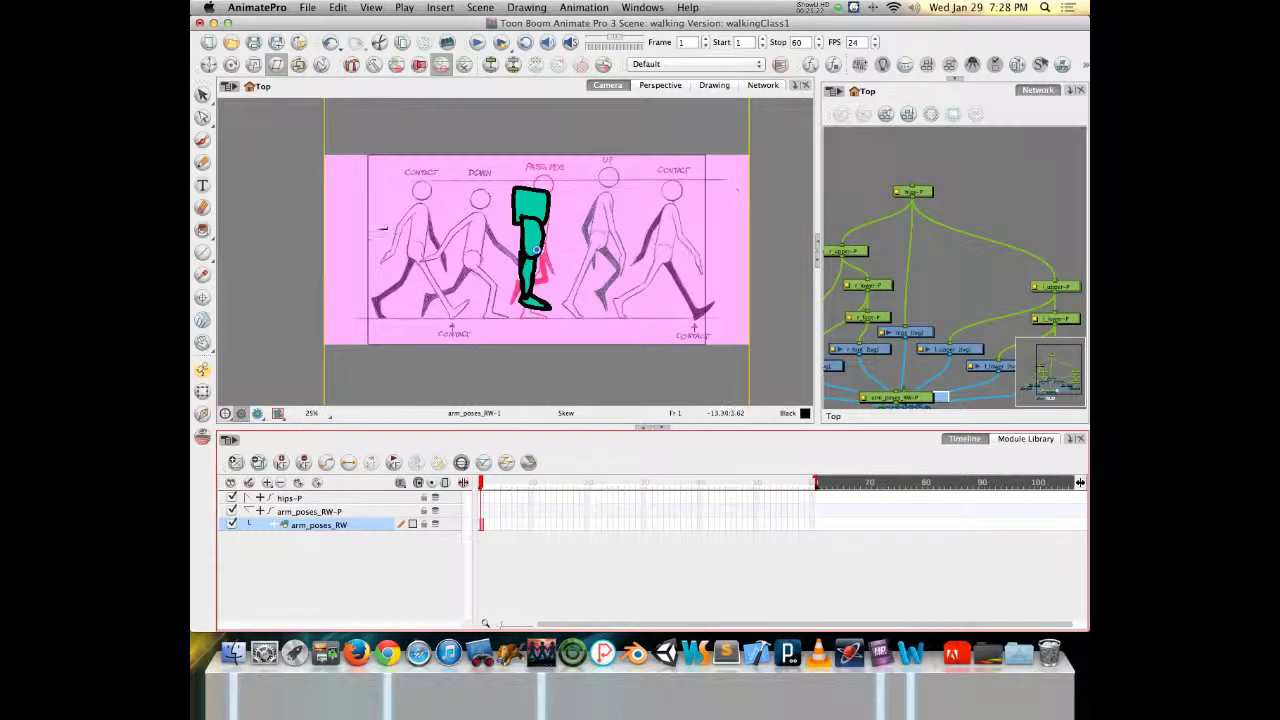
{"action": "left_click", "coordinate": [254, 64]}
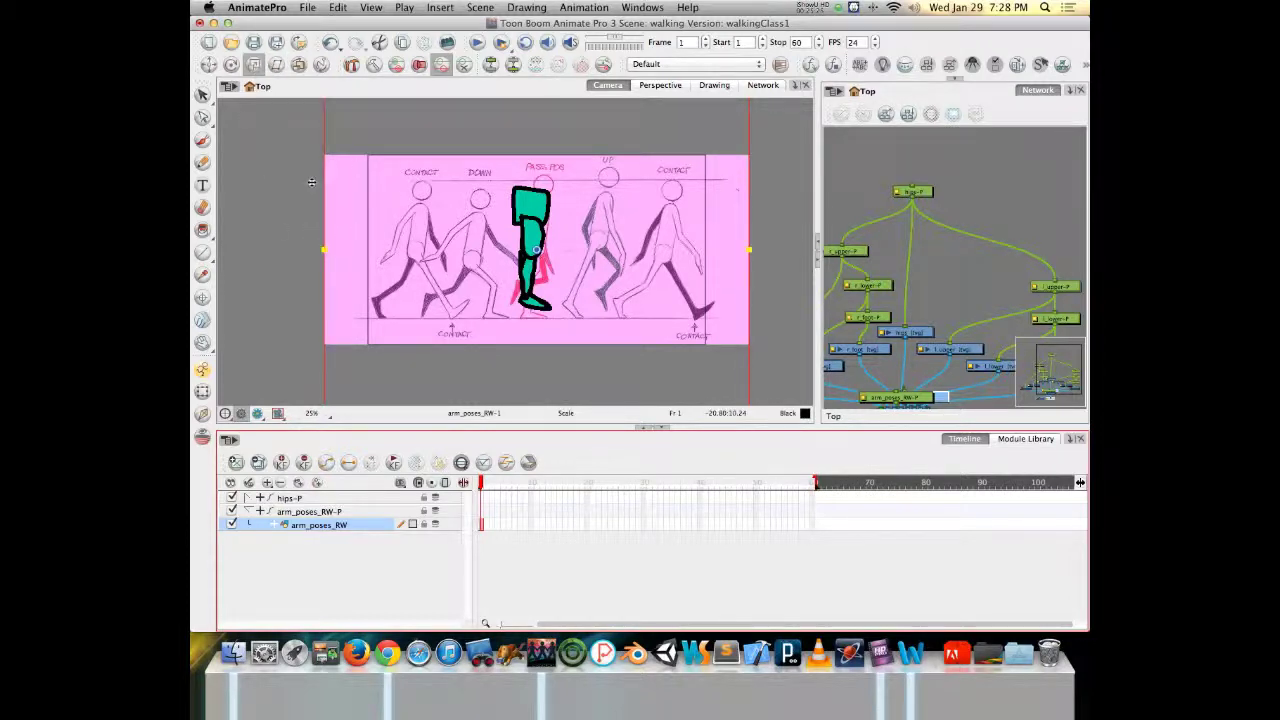
{"action": "key", "text": "Escape"}
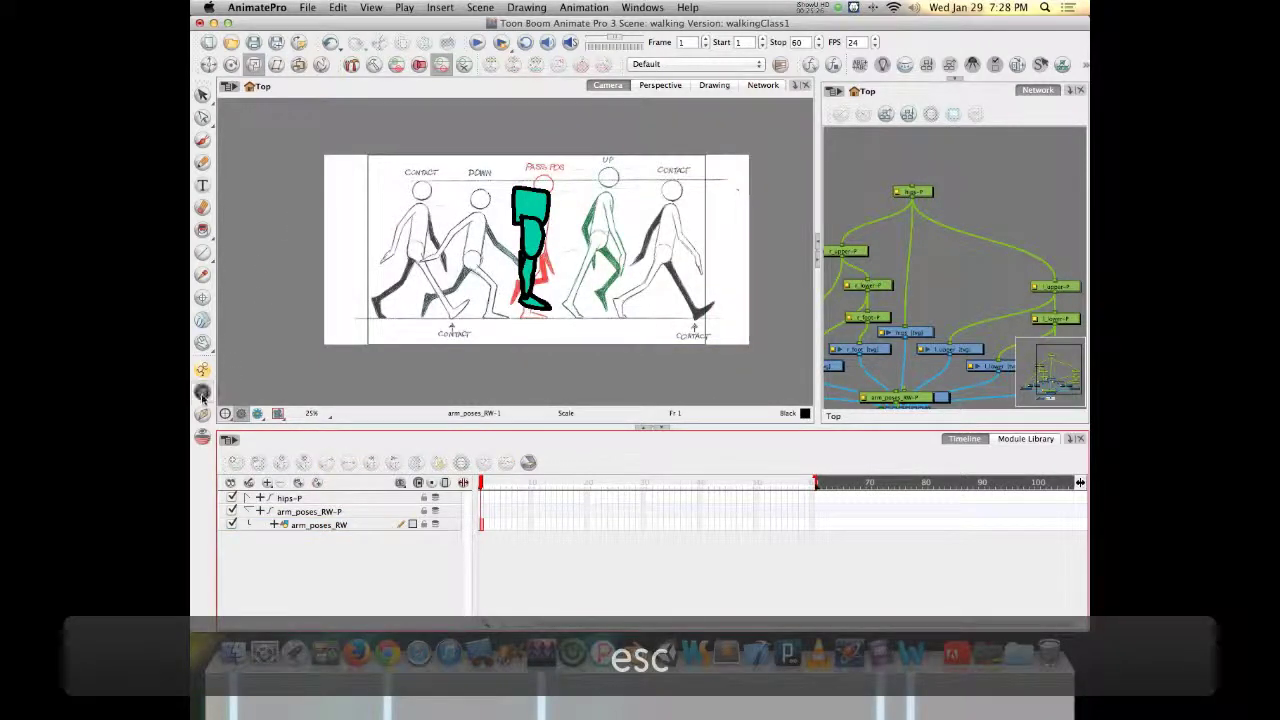
Enlarge the pose reference through its arm_poses_RW-P peg and position its first CONTACT figure over the camera frame's left edge, with its ground line at foot level.
{"action": "left_click", "coordinate": [364, 218]}
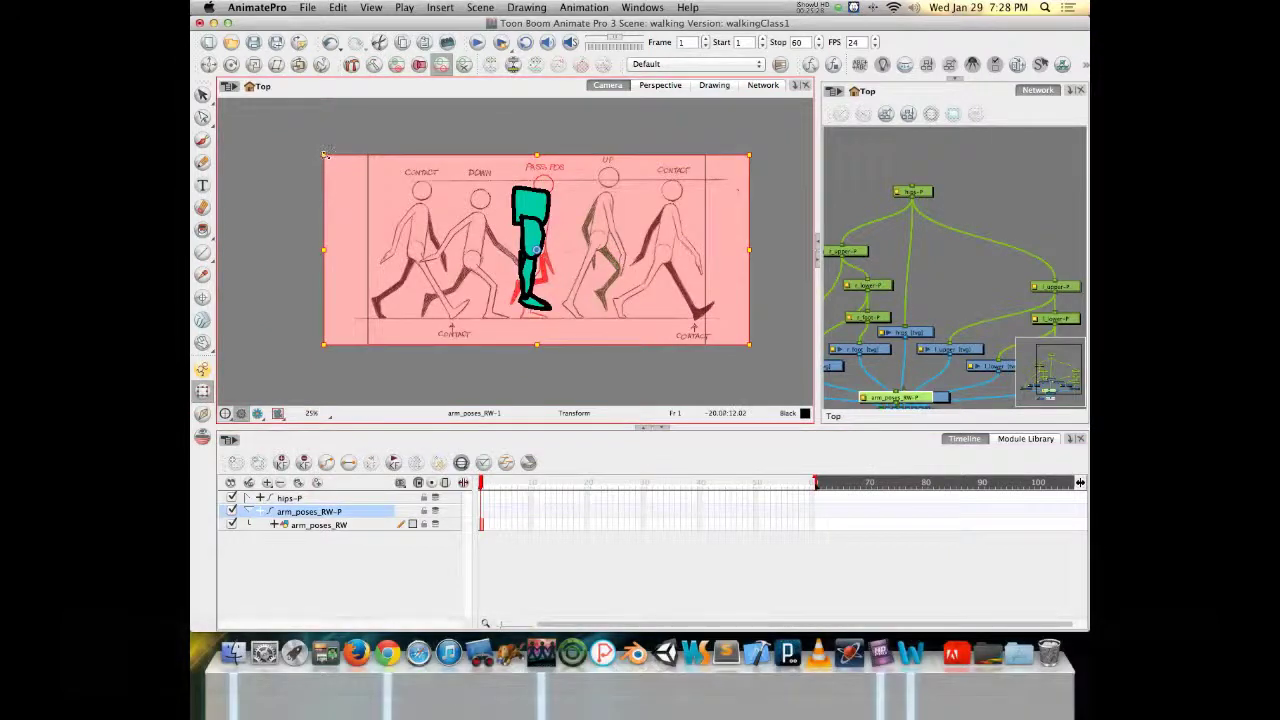
{"action": "mouse_move", "coordinate": [321, 155]}
{"action": "left_mouse_down"}
{"action": "mouse_move", "coordinate": [309, 110]}
{"action": "mouse_move", "coordinate": [204, 84]}
{"action": "mouse_move", "coordinate": [232, 66]}
{"action": "mouse_move", "coordinate": [324, 106]}
{"action": "left_mouse_up"}
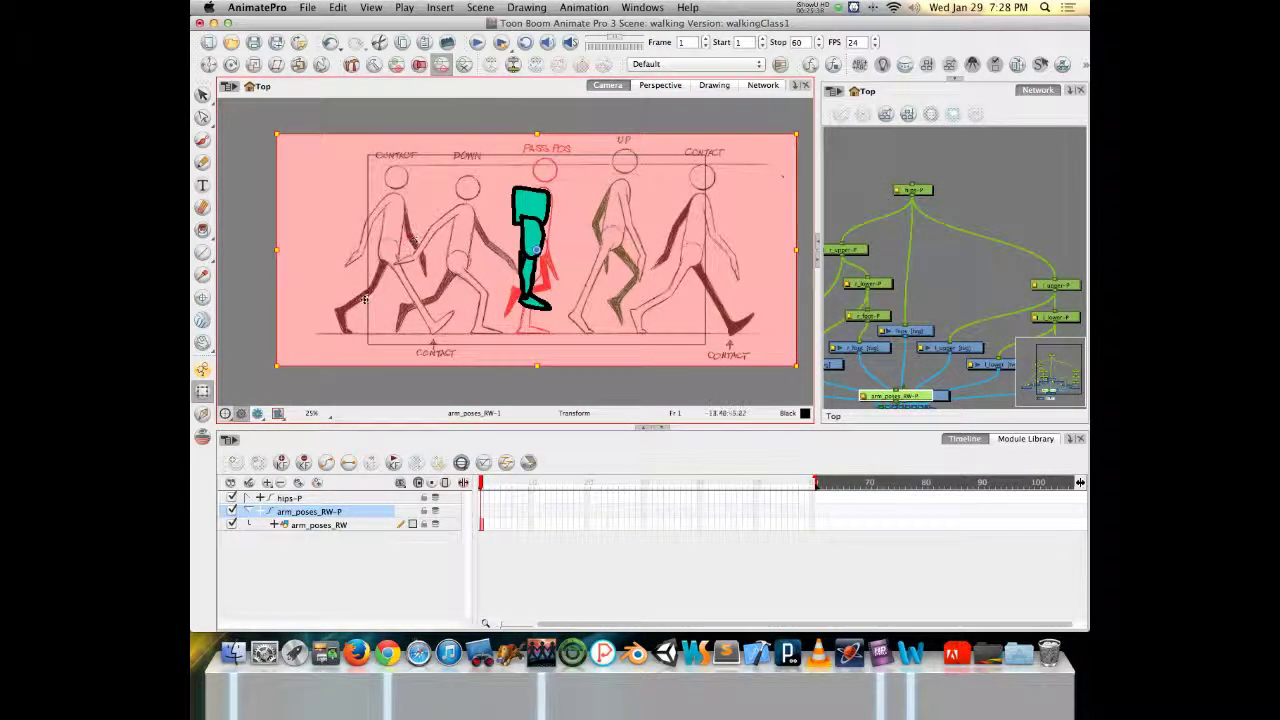
{"action": "mouse_move", "coordinate": [384, 306]}
{"action": "left_mouse_down"}
{"action": "mouse_move", "coordinate": [416, 236]}
{"action": "mouse_move", "coordinate": [382, 245]}
{"action": "mouse_move", "coordinate": [469, 247]}
{"action": "mouse_move", "coordinate": [344, 246]}
{"action": "left_mouse_up"}
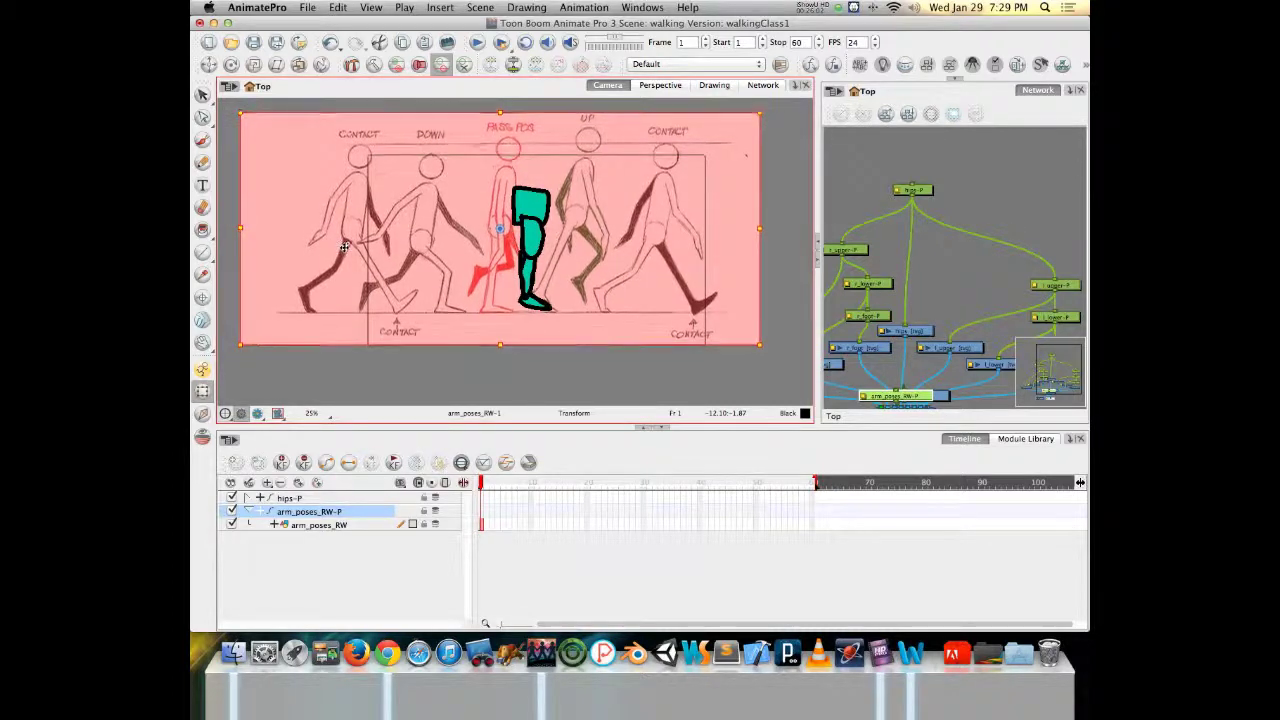
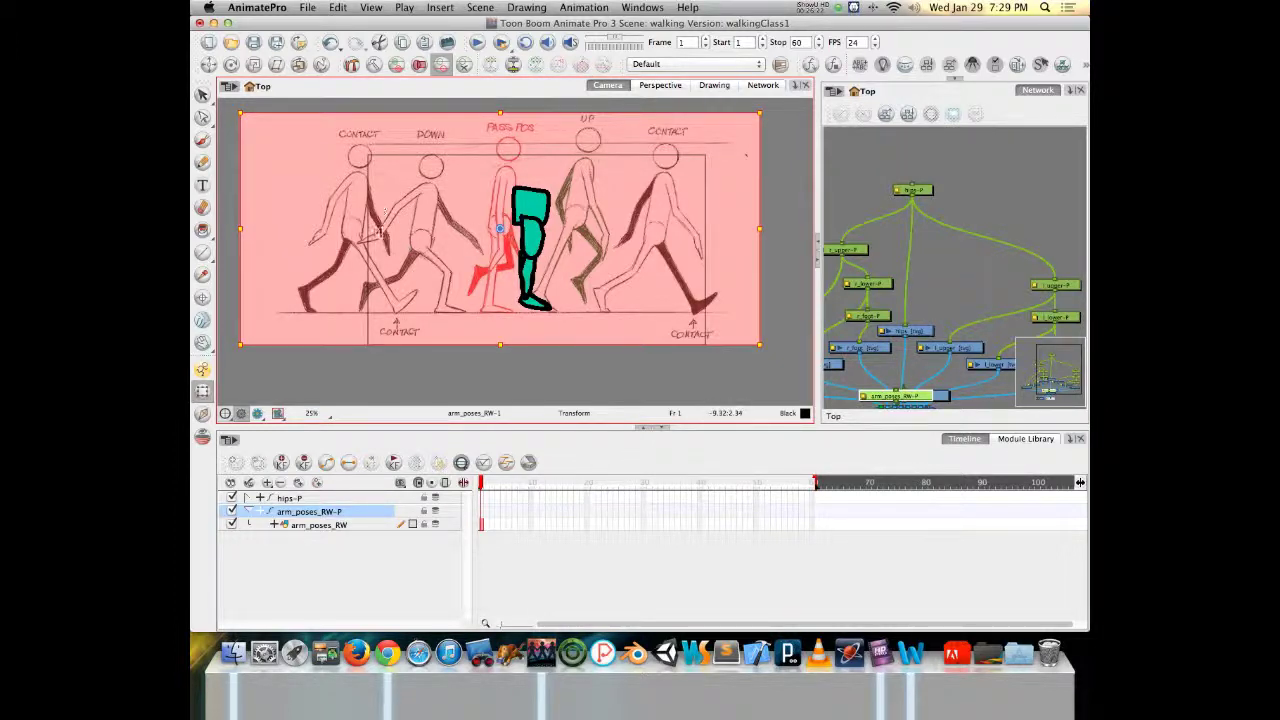
{"action": "left_click_drag", "start_coordinate": [347, 241], "coordinate": [368, 235]}
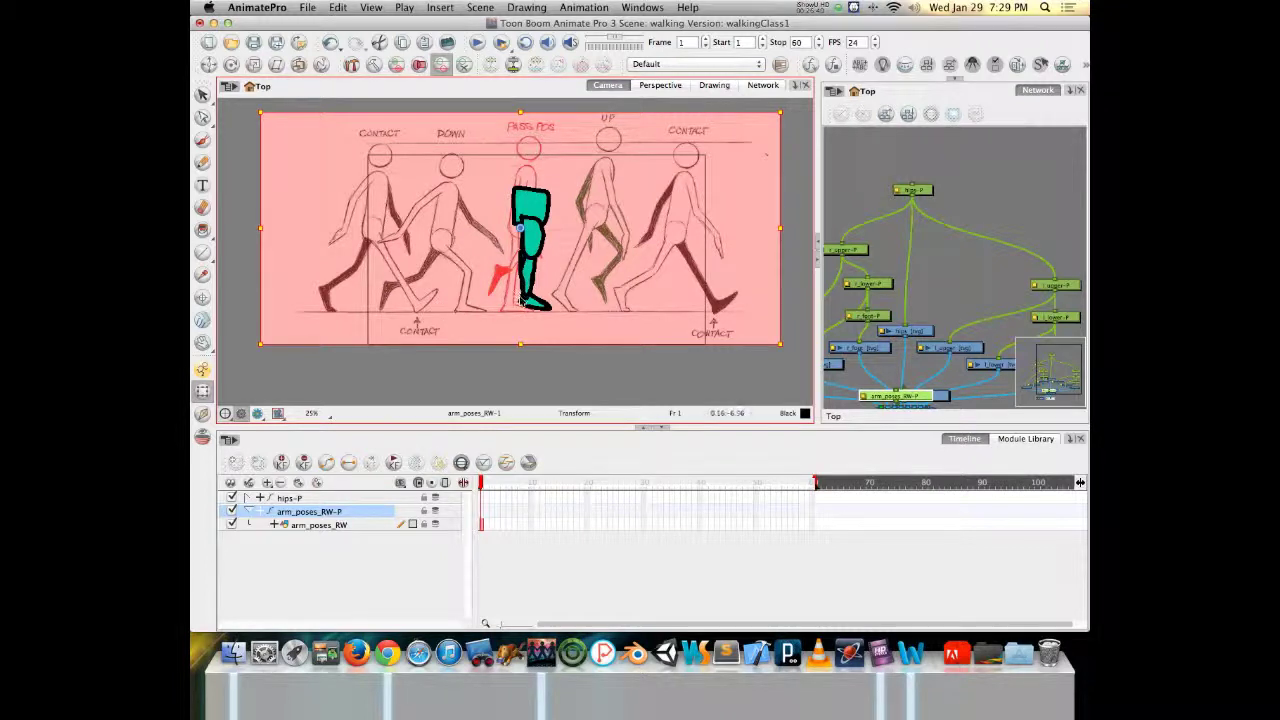
Collapse the arm_poses_RW-P peg's layers, lock the peg, and clear the selection.
{"action": "left_click", "coordinate": [248, 511]}
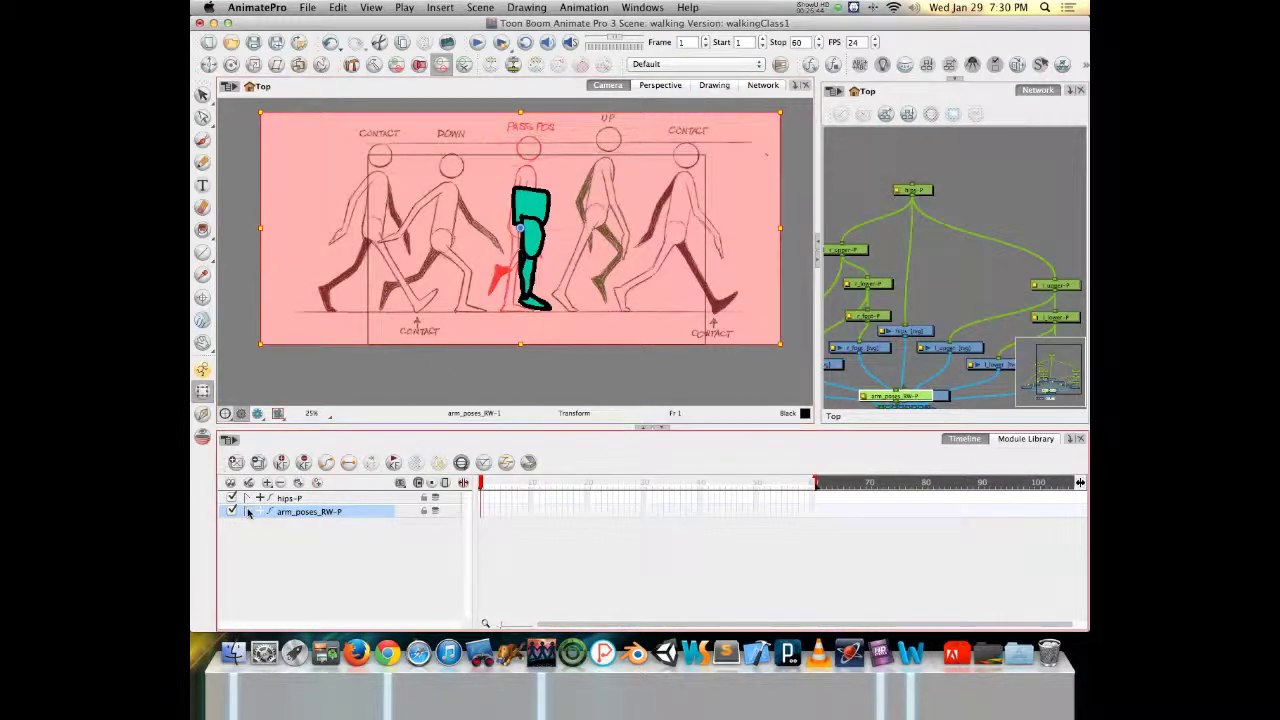
{"action": "left_click", "coordinate": [248, 511]}
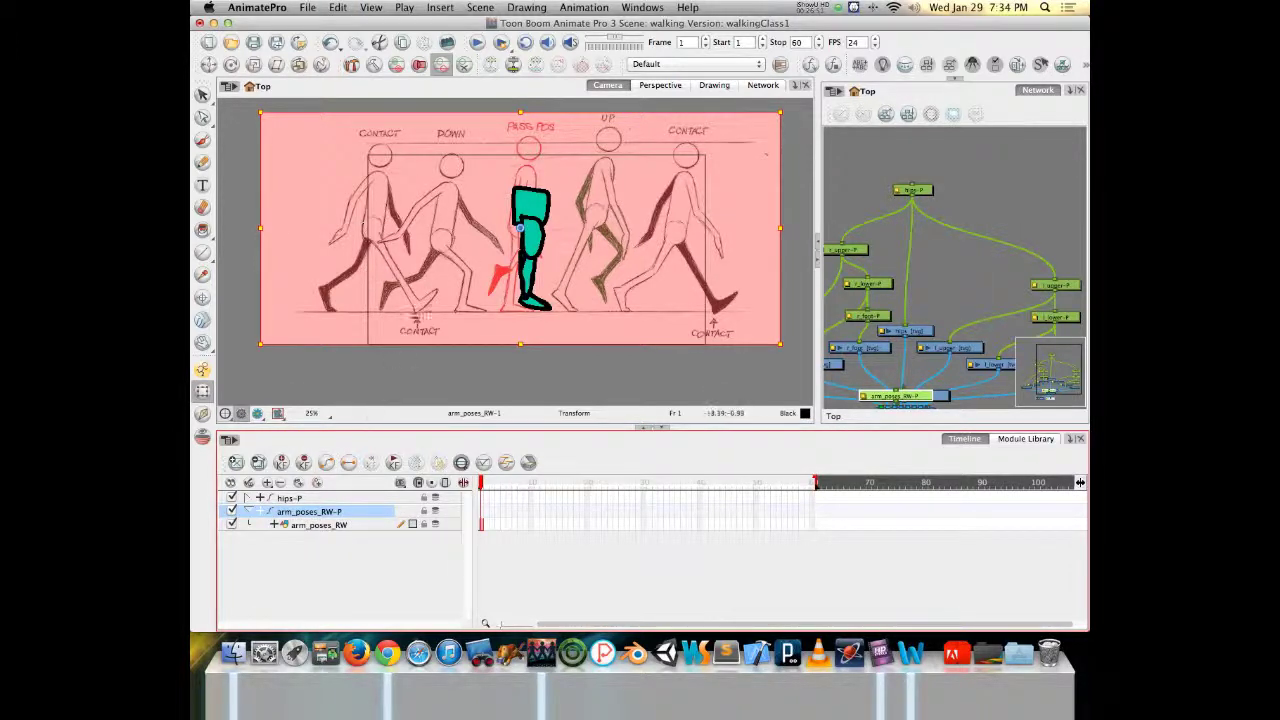
{"action": "left_click", "coordinate": [248, 512]}
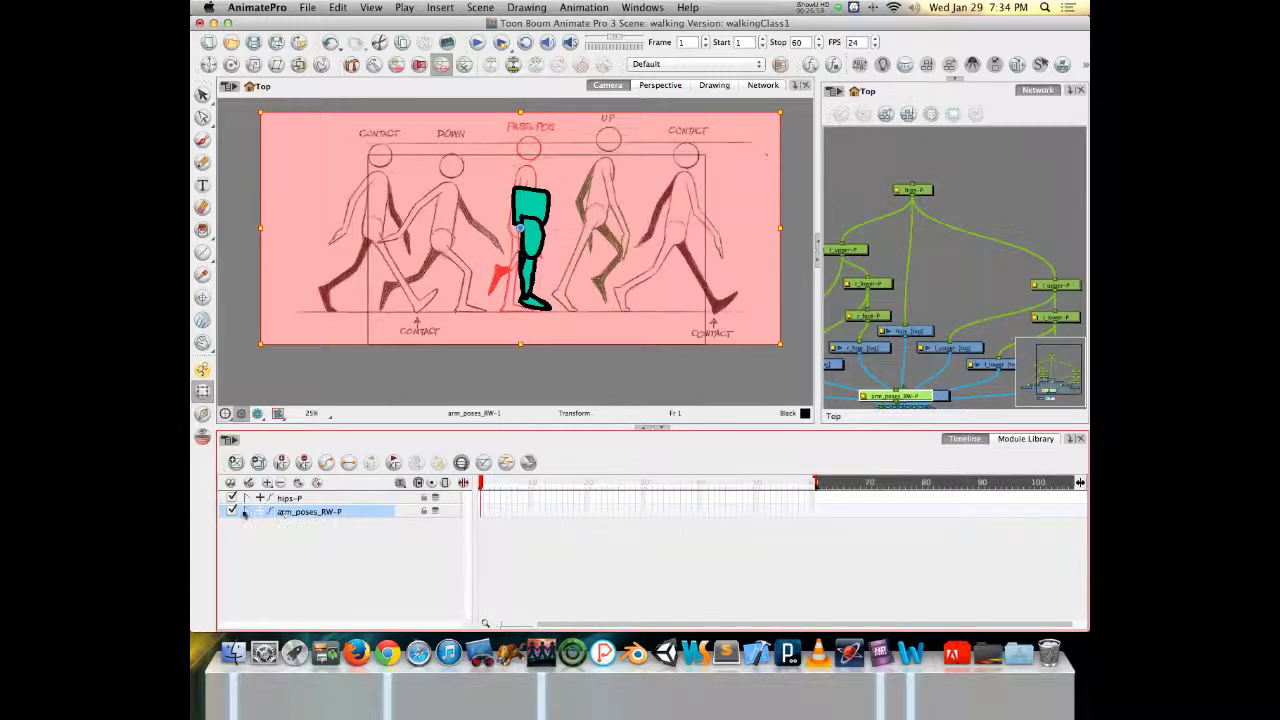
{"action": "left_click", "coordinate": [423, 512]}
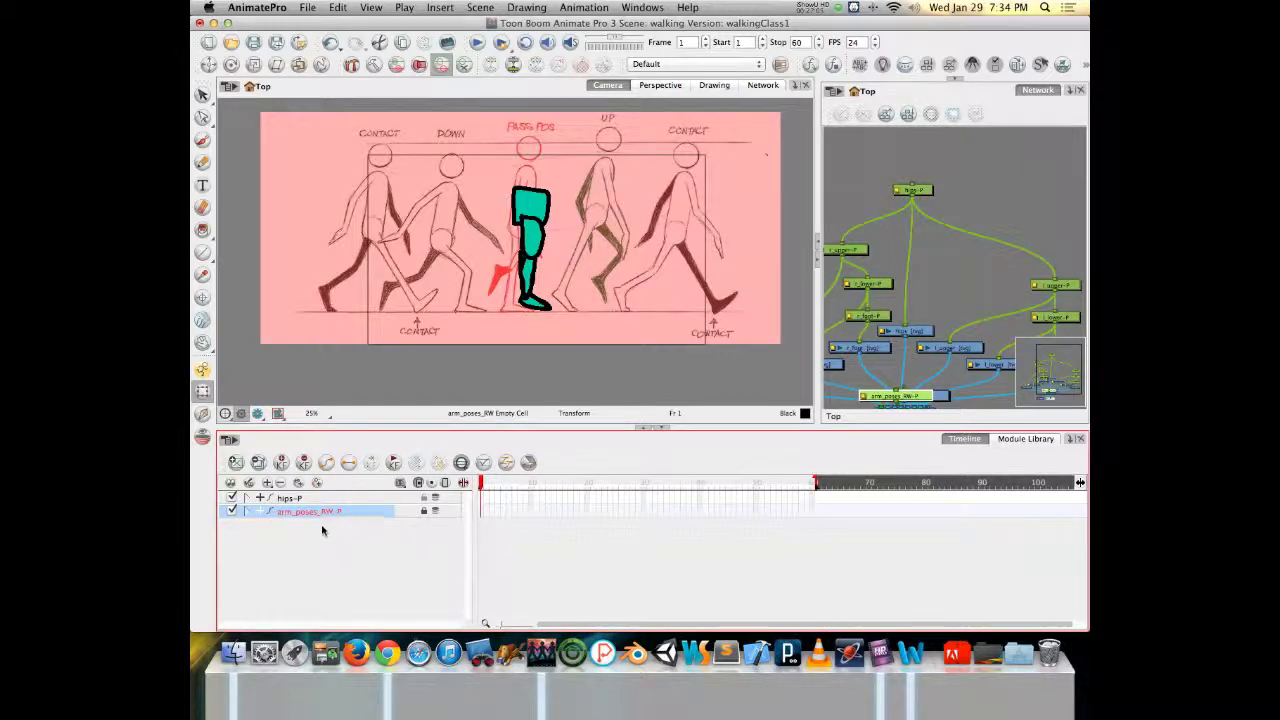
{"action": "left_click", "coordinate": [294, 320]}
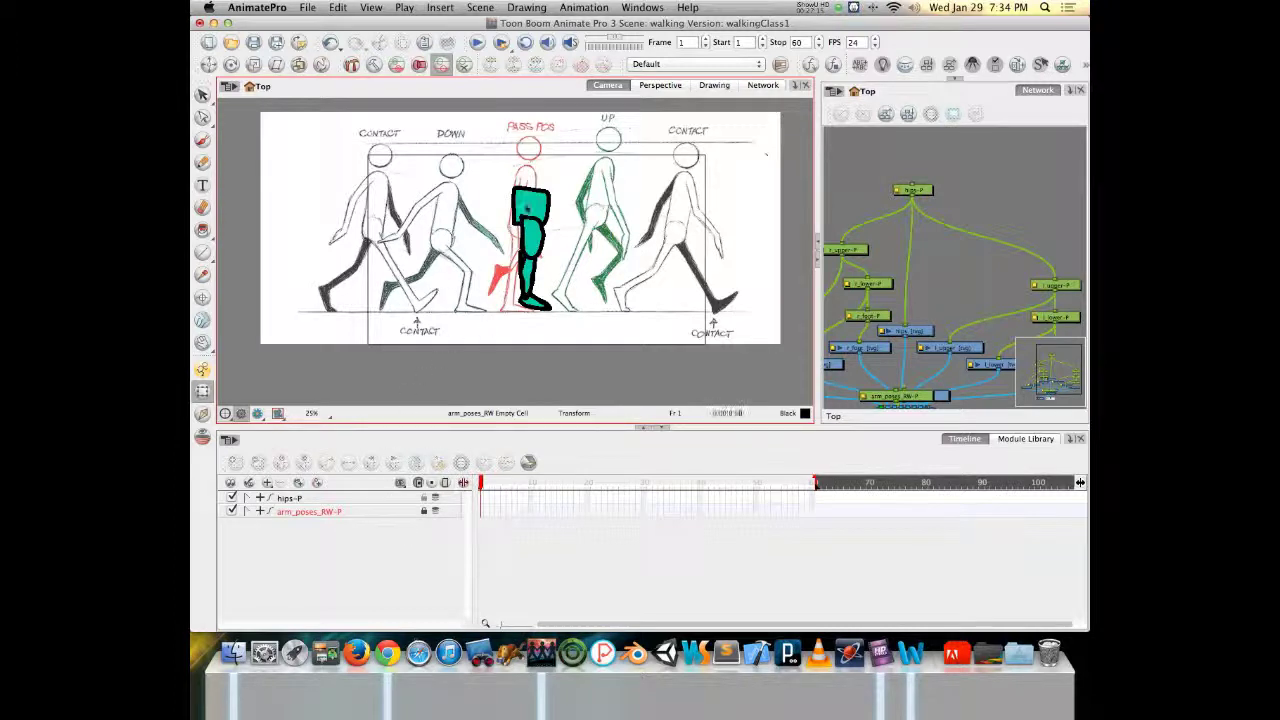
Move the whole leg character by its hips-P peg onto the first CONTACT figure of the reference.
{"action": "left_click", "coordinate": [530, 210]}
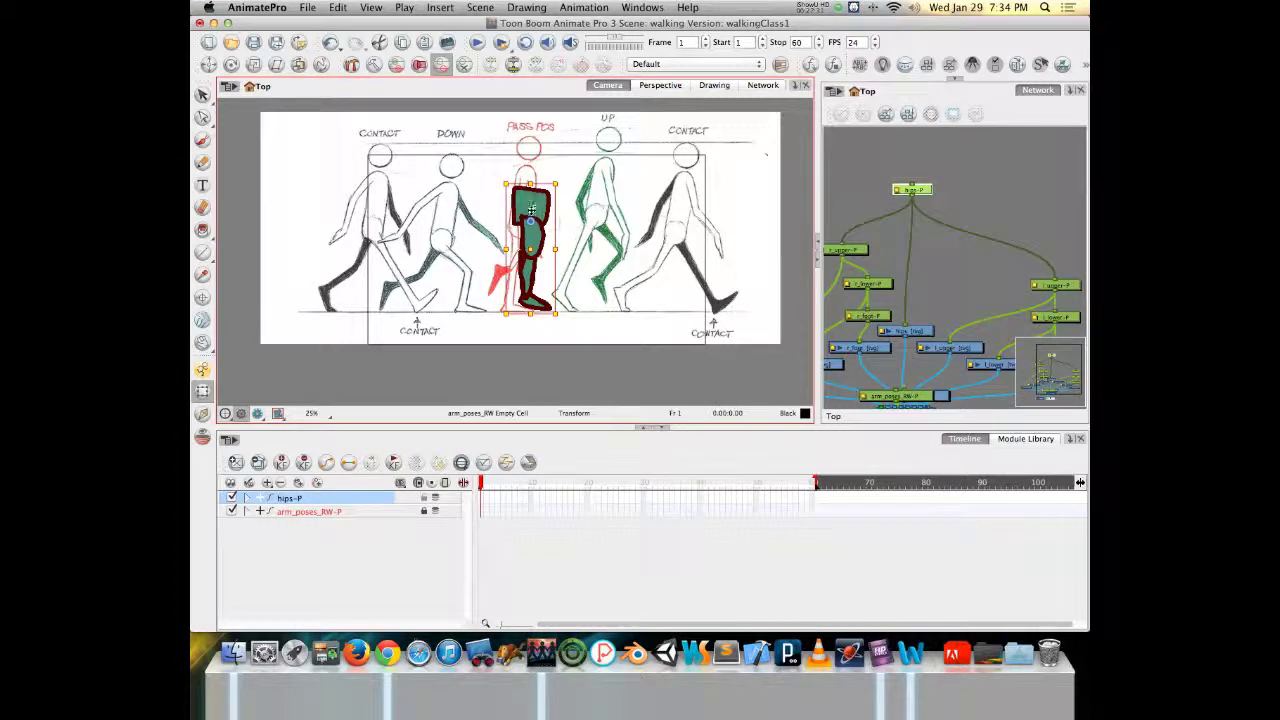
{"action": "left_click_drag", "start_coordinate": [532, 205], "coordinate": [375, 228]}
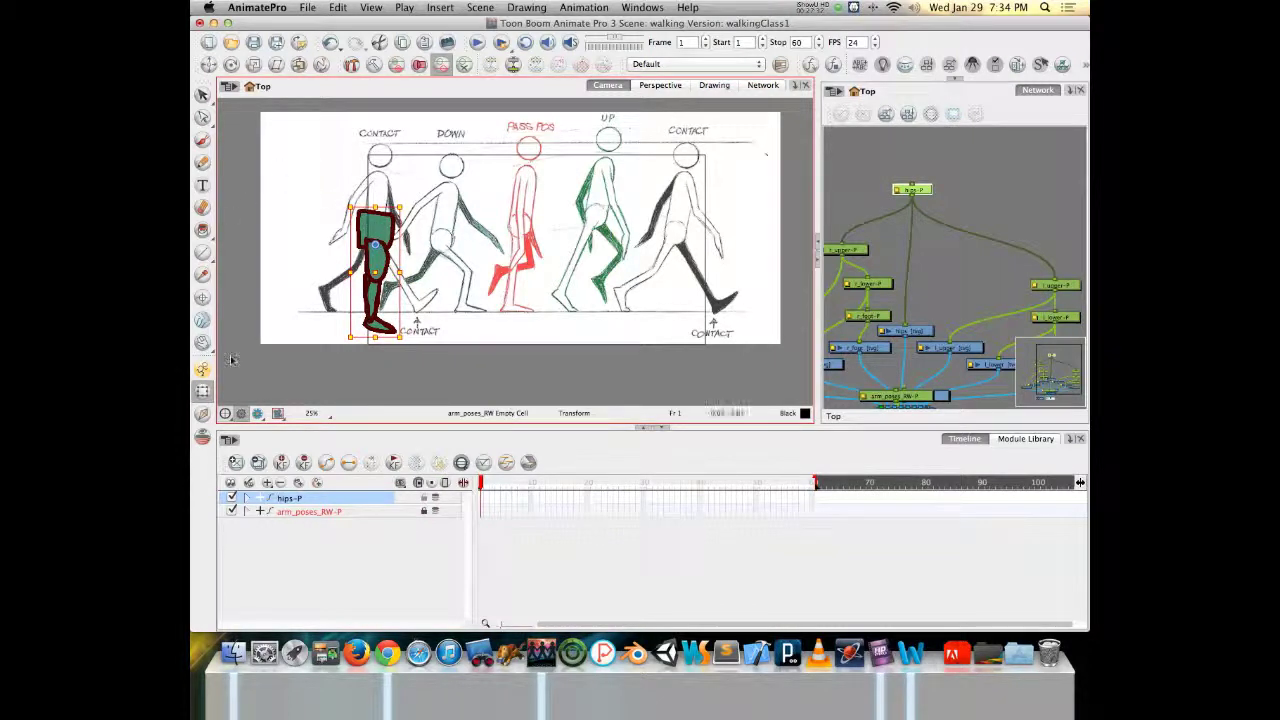
{"action": "left_click", "coordinate": [397, 375]}
Rotate the right leg forward from the hip to follow the CONTACT figure's front leg, and rotate the right foot to raise its toe.
{"action": "left_click", "coordinate": [382, 266]}
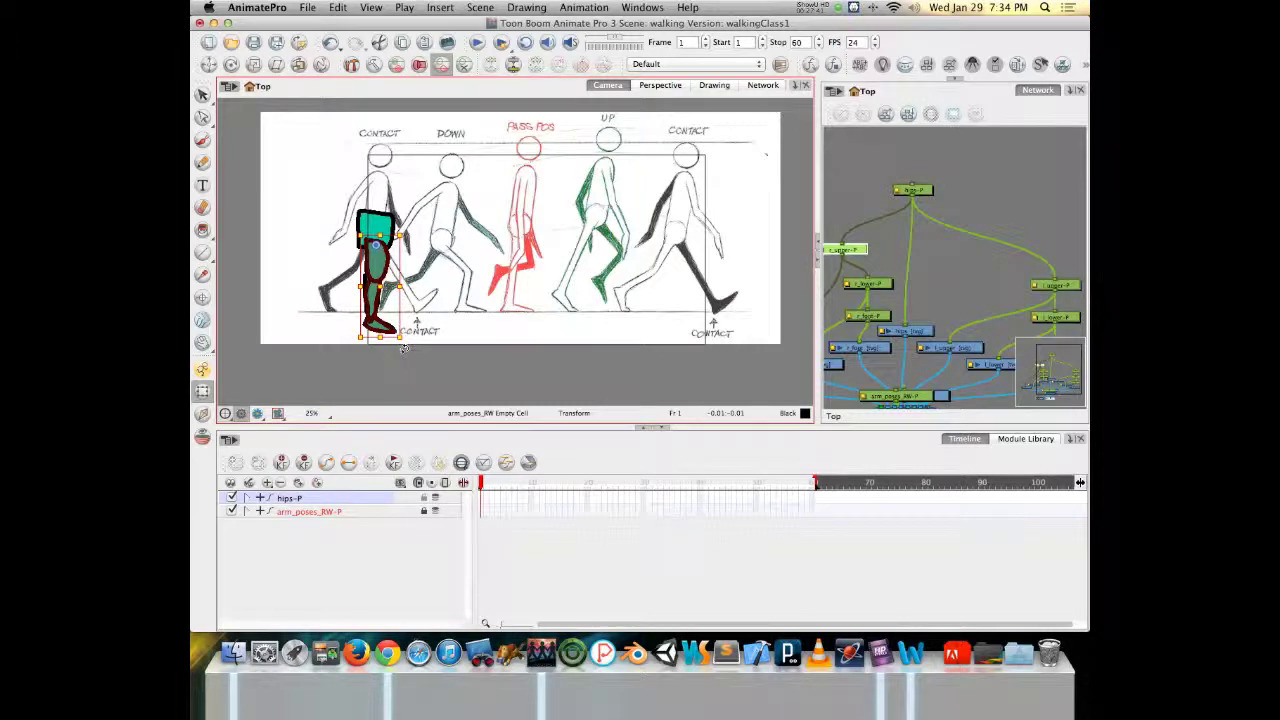
{"action": "left_click_drag", "start_coordinate": [405, 342], "coordinate": [430, 297]}
{"action": "left_click", "coordinate": [449, 334]}
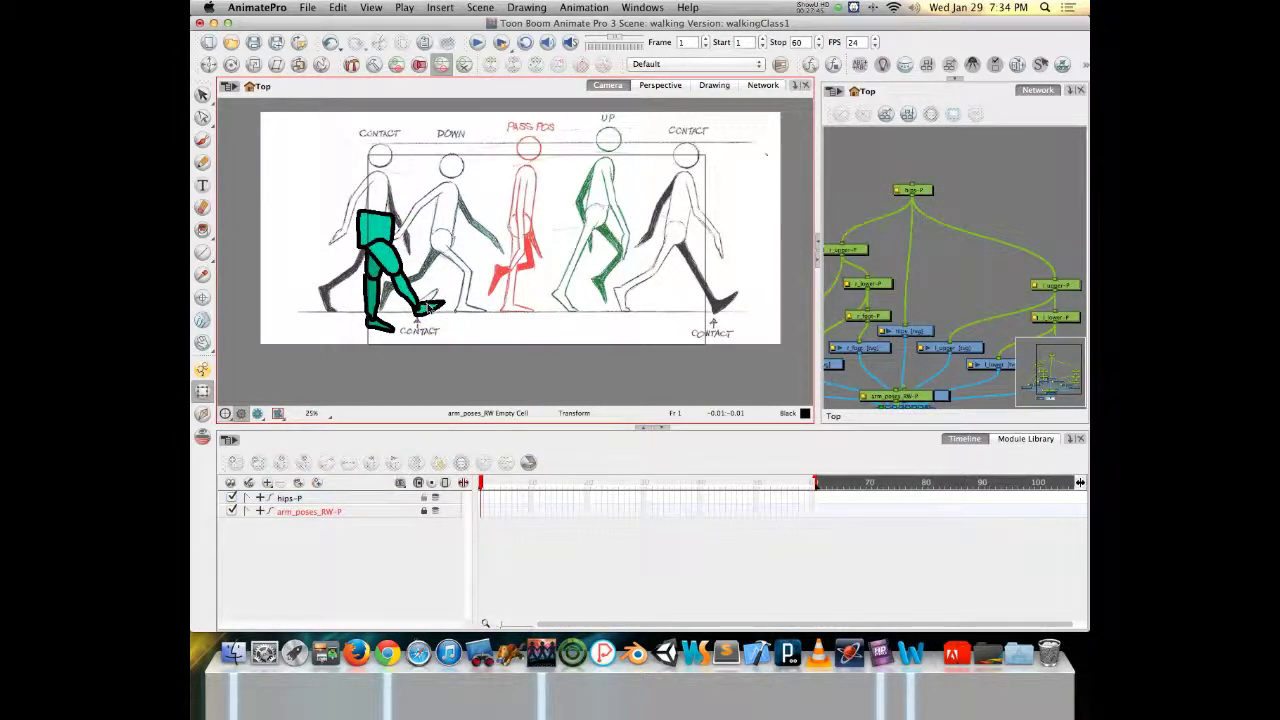
{"action": "left_click", "coordinate": [430, 307]}
{"action": "left_click_drag", "start_coordinate": [457, 283], "coordinate": [441, 264]}
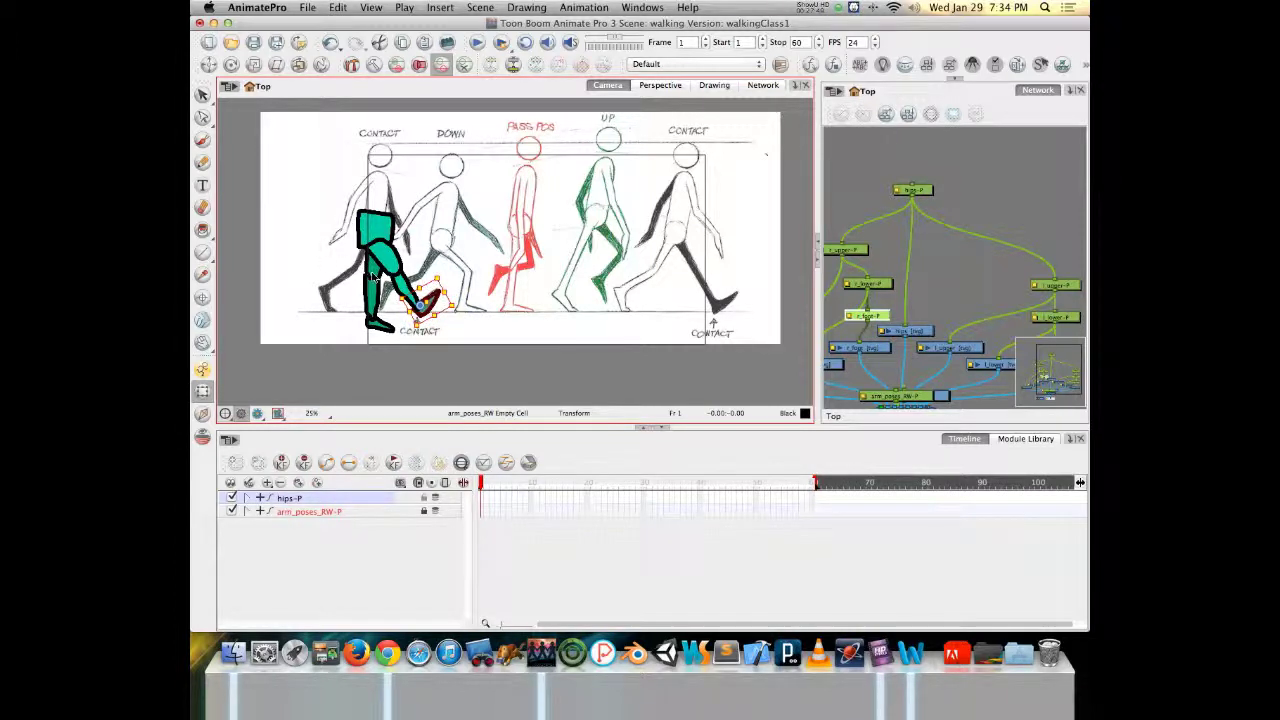
Select the left lower leg's peg and step the selection up to its parent, l_upper-P.
{"action": "key", "text": "b"}
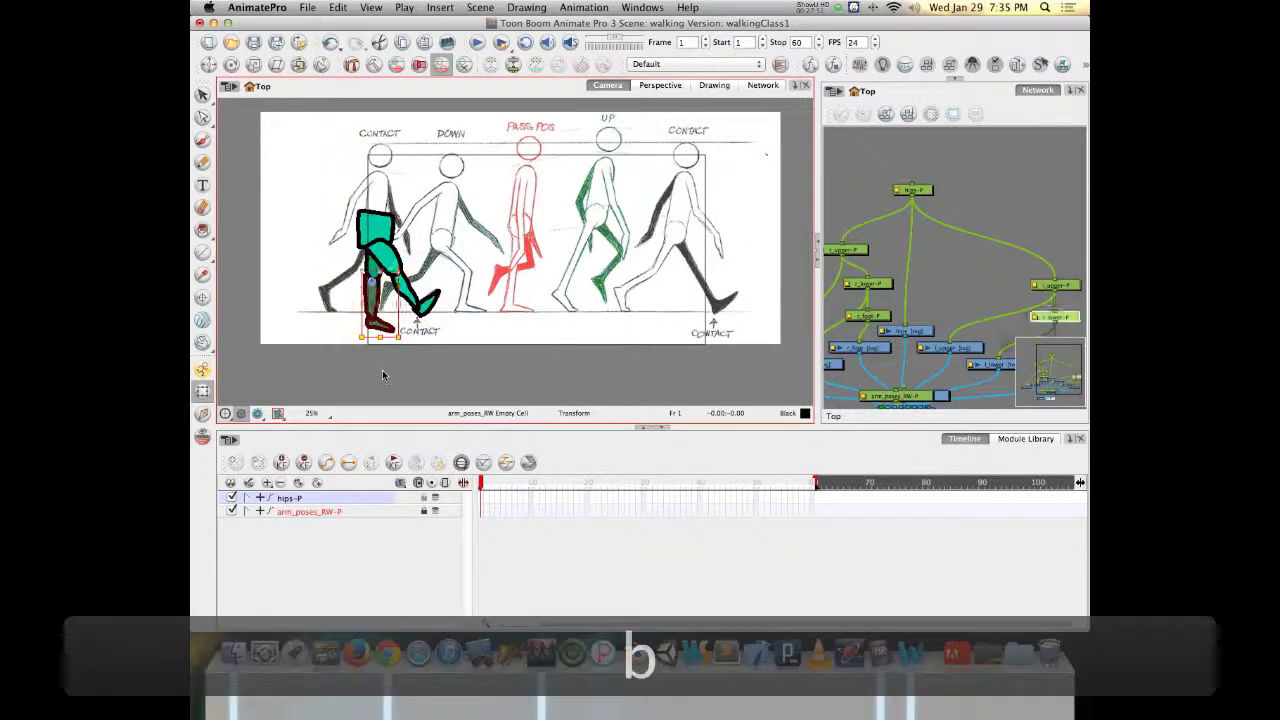
{"action": "key", "text": "b"}
Try to move the left leg away from the hips toward the reference's back leg, and undo the moves.
{"action": "left_click_drag", "start_coordinate": [363, 307], "coordinate": [345, 293]}
{"action": "key", "text": "super+z"}
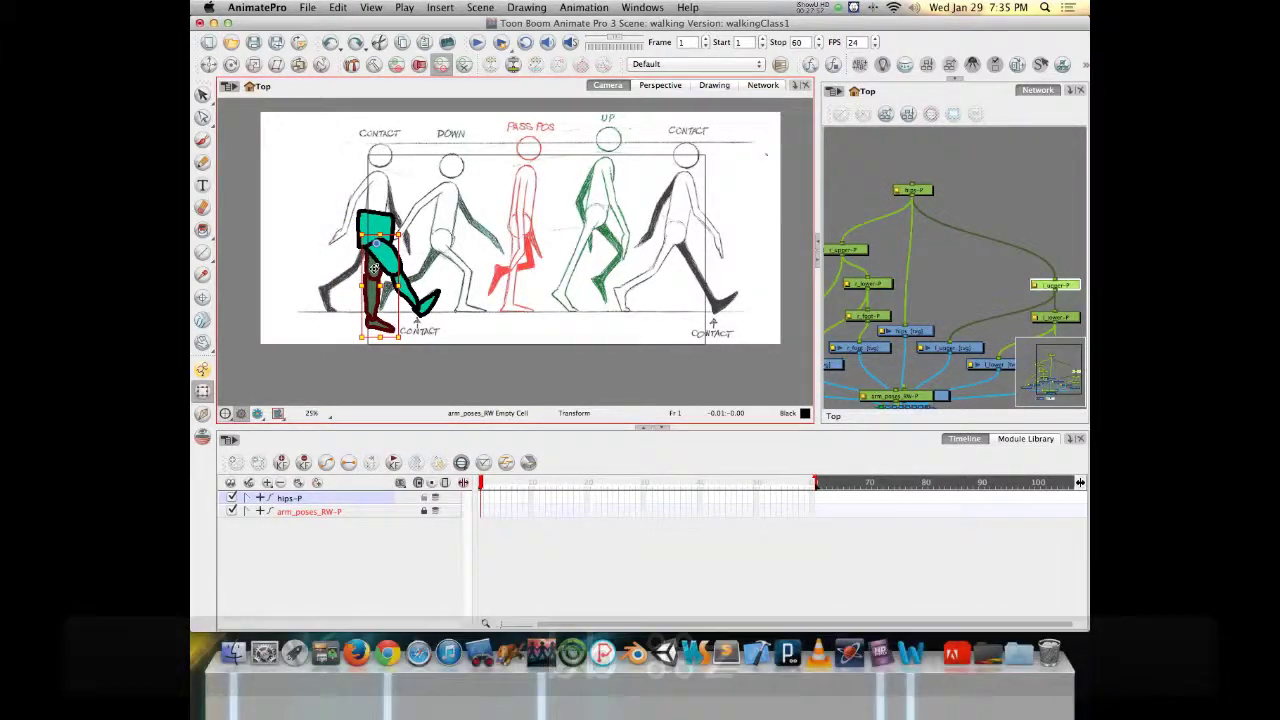
{"action": "left_click_drag", "start_coordinate": [380, 282], "coordinate": [310, 259]}
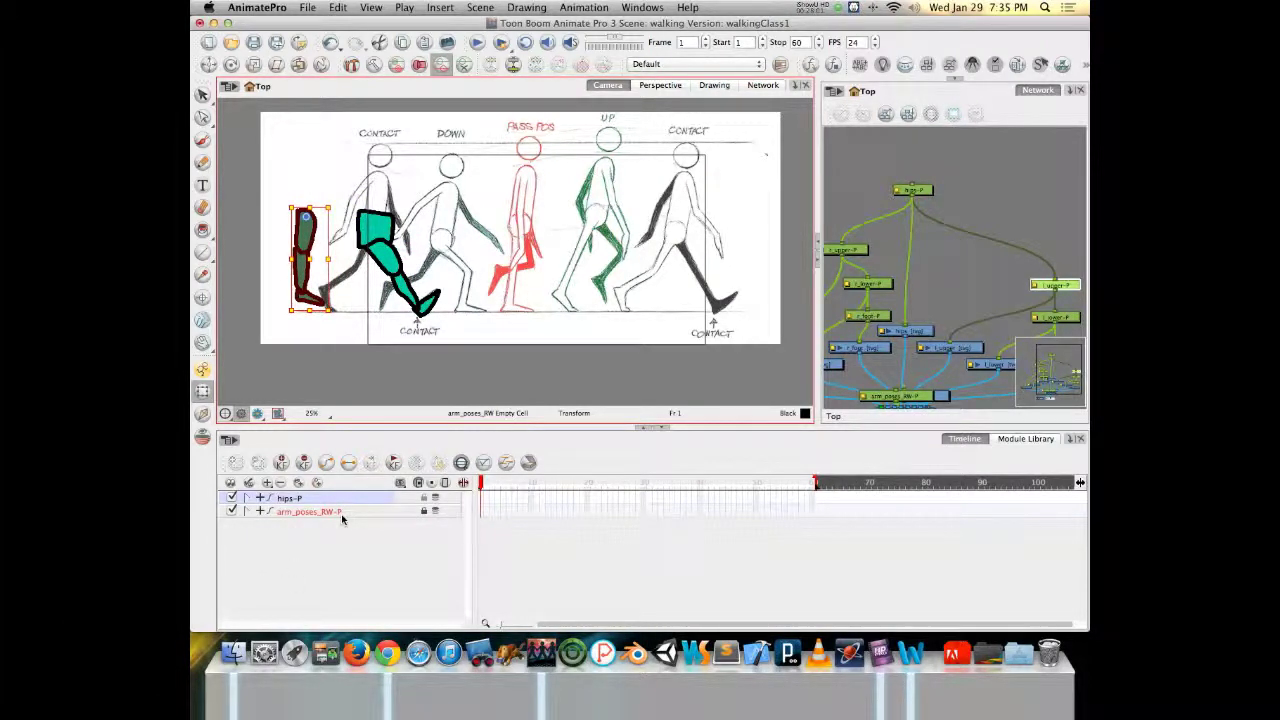
{"action": "key", "text": "super+z"}
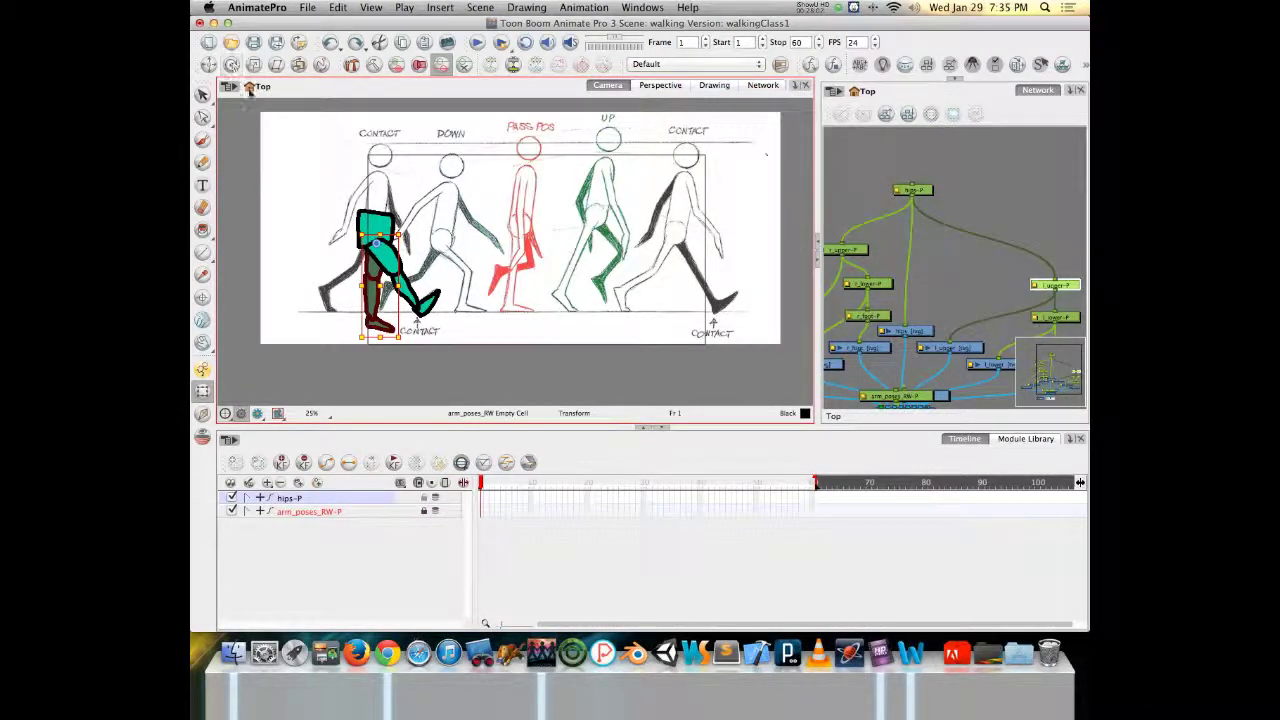
Rotate the l_upper-P peg to swing the left leg backward from the hip toward the CONTACT figure's back leg.
{"action": "left_click_drag", "start_coordinate": [407, 338], "coordinate": [362, 322]}
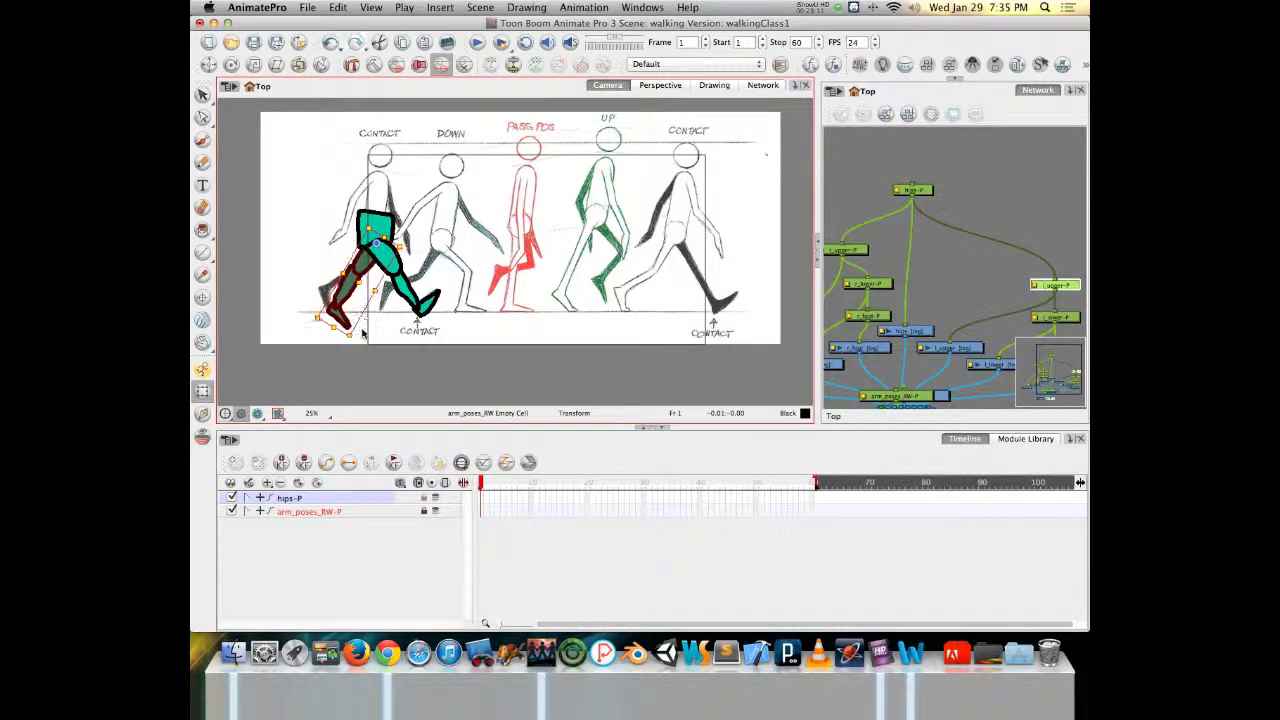
Rotate the l_lower-P peg at the knee to swing the left lower leg backward along the CONTACT figure's back leg.
{"action": "key", "text": "b"}
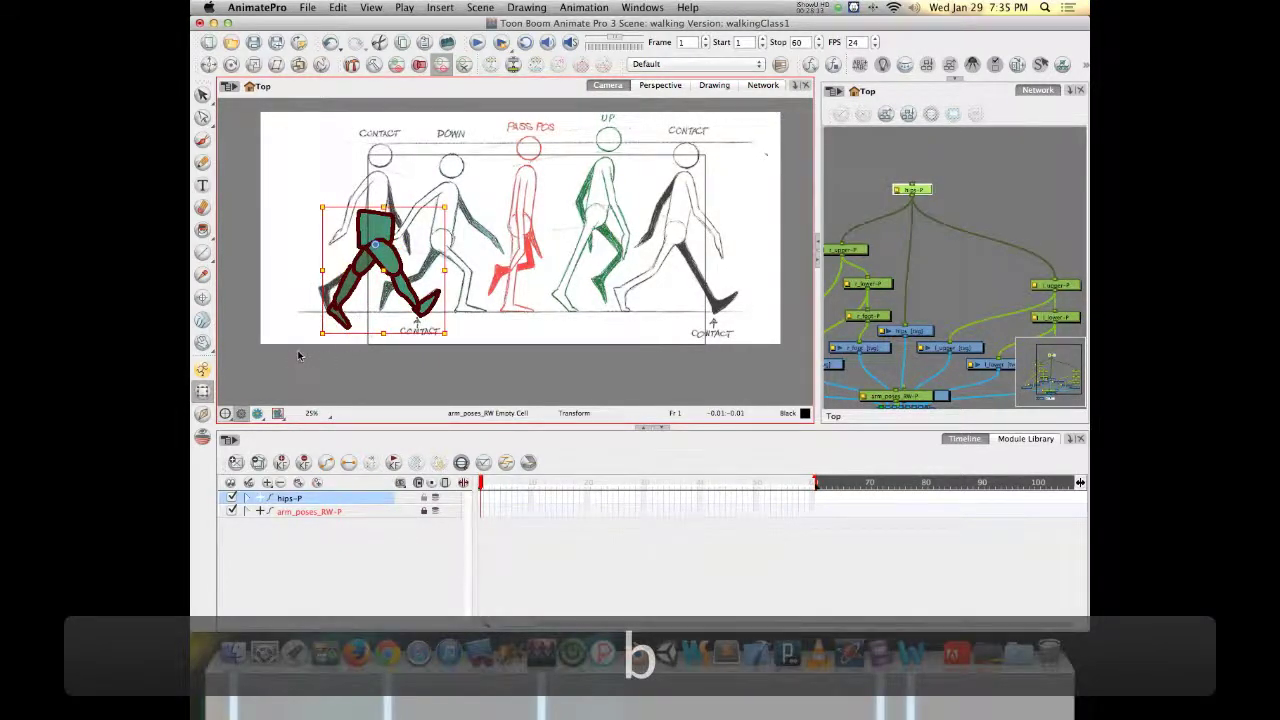
{"action": "key", "text": "shift+b"}
{"action": "key", "text": "shift+b"}
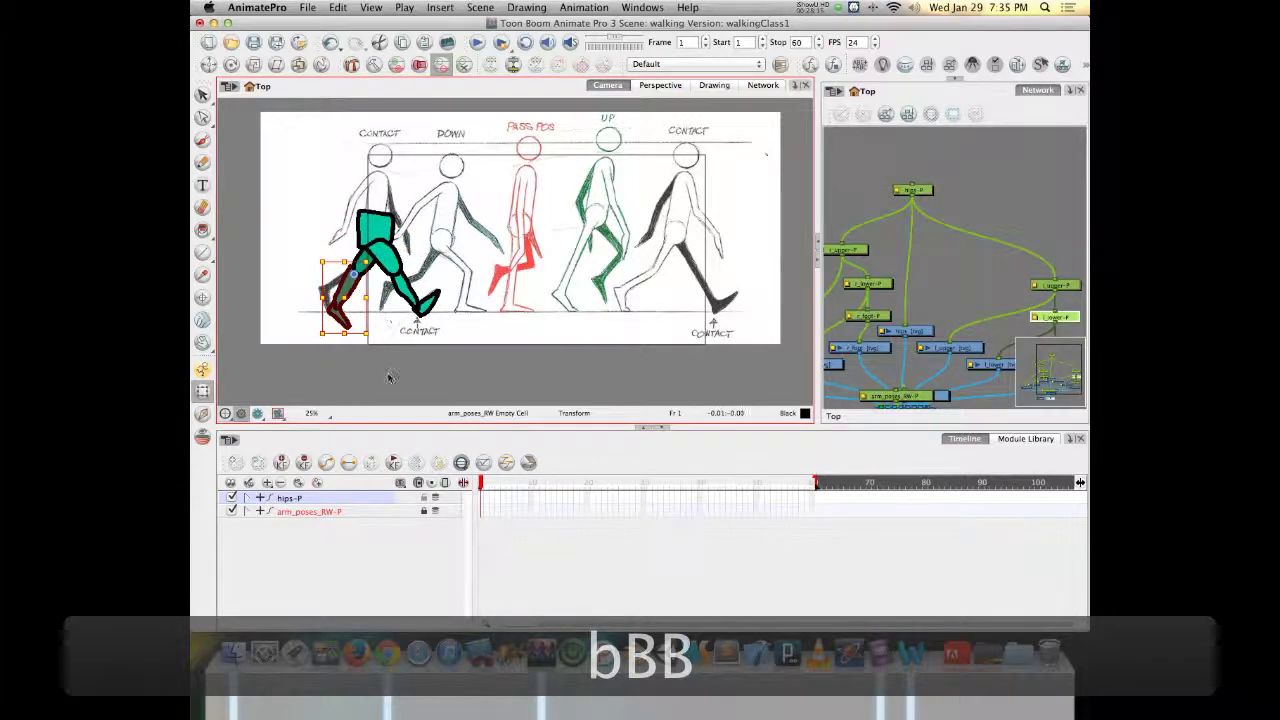
{"action": "left_click_drag", "start_coordinate": [372, 335], "coordinate": [346, 299]}
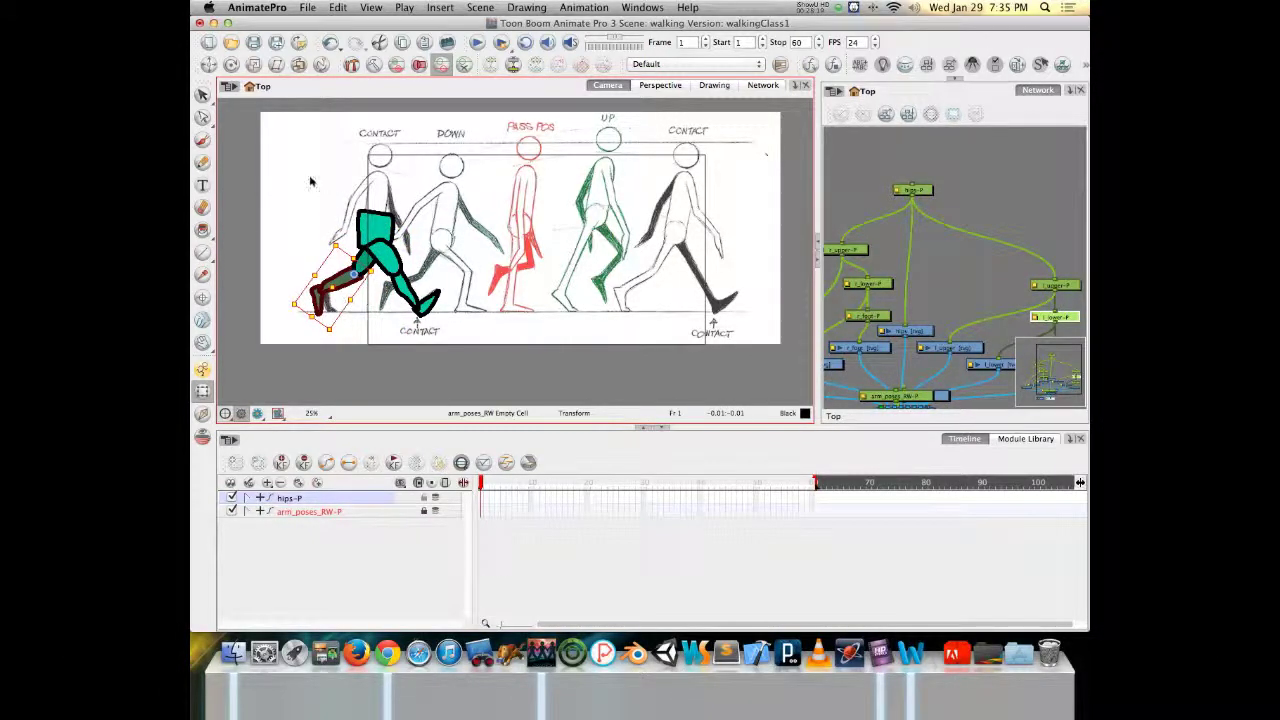
{"action": "left_click", "coordinate": [231, 65]}
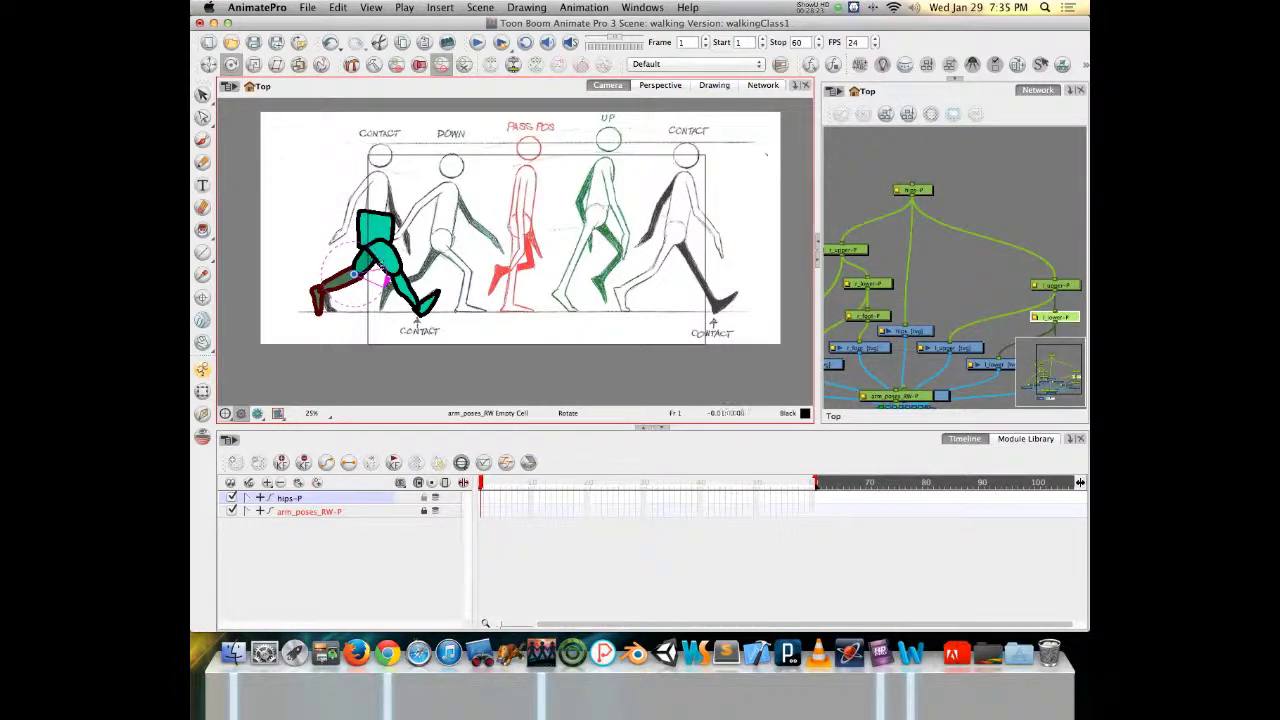
{"action": "key", "text": "Escape"}
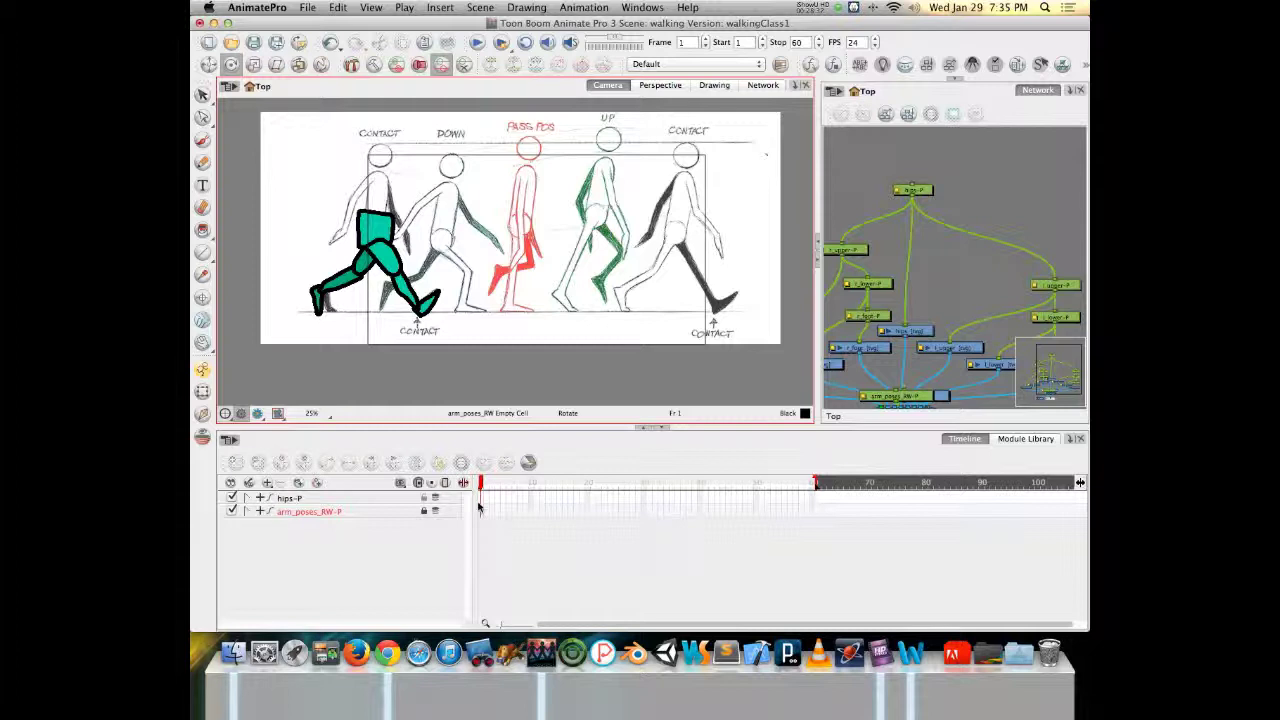
Extend the exposure of hips-P and arm_poses_RW-P to frame 60, and check the child layers of hips-P.
{"action": "left_click", "coordinate": [812, 497]}
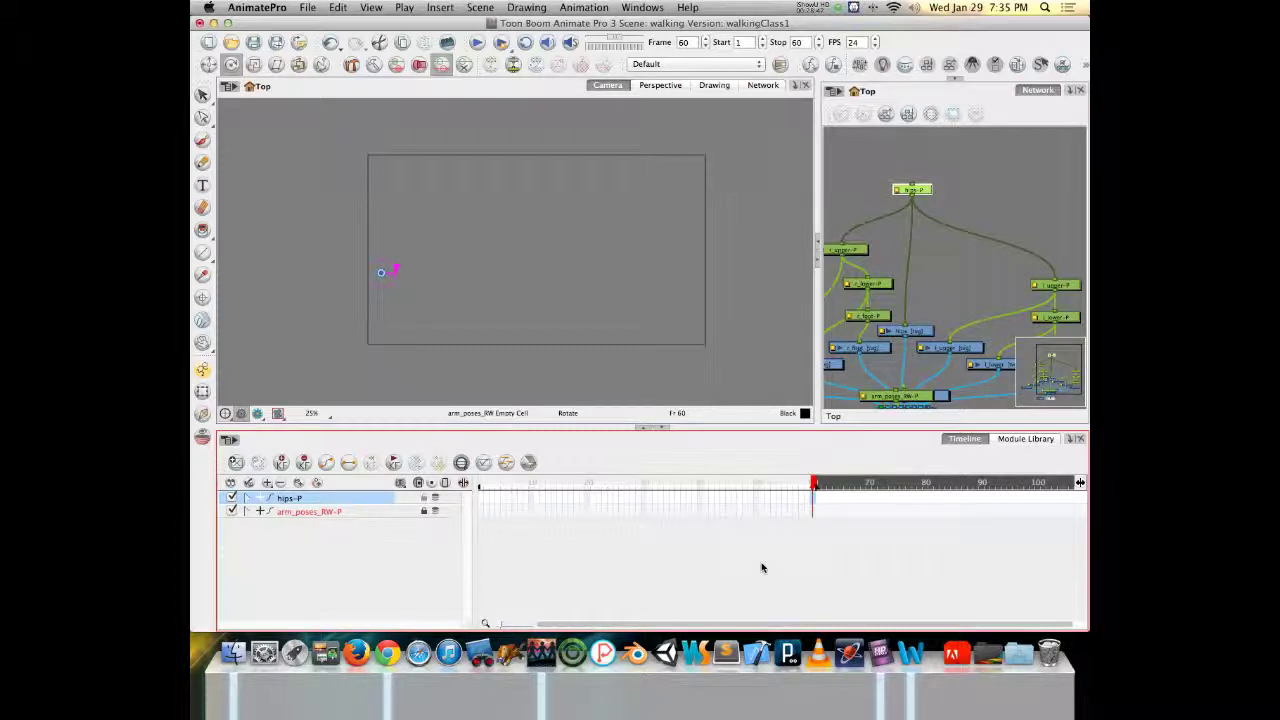
{"action": "key", "text": "F6"}
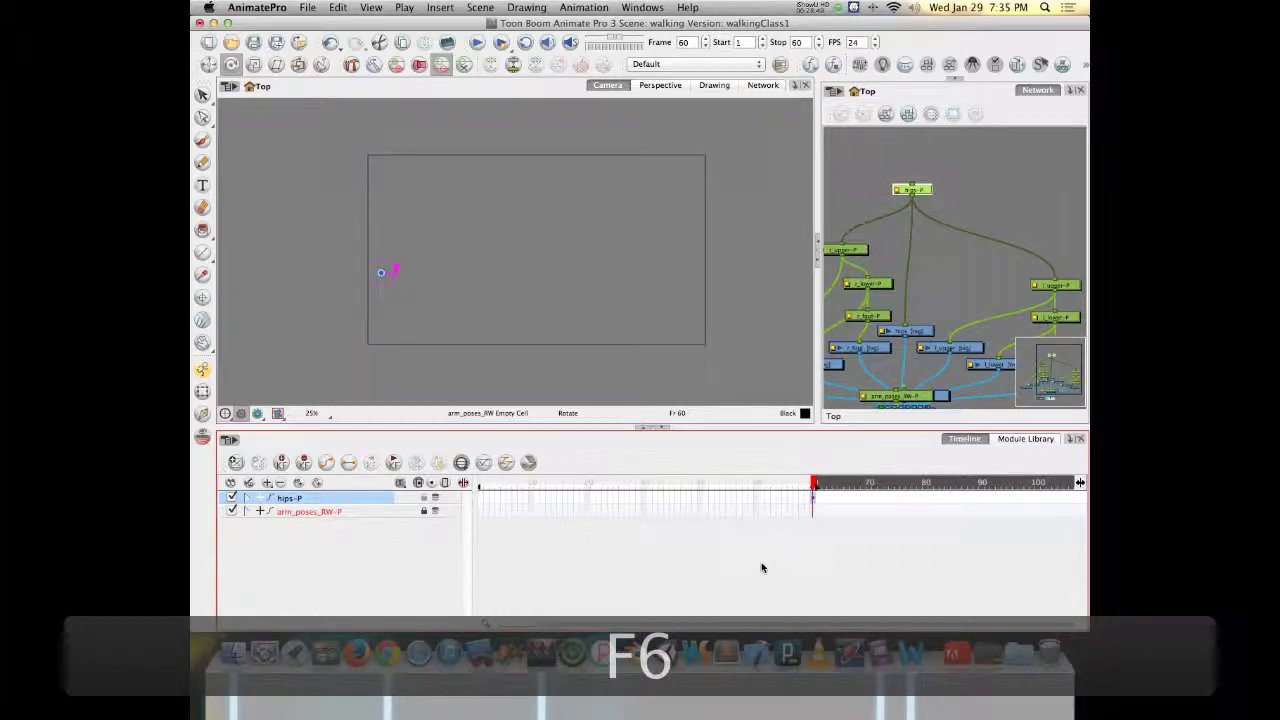
{"action": "key", "text": "super+z"}
{"action": "key", "text": "F5"}
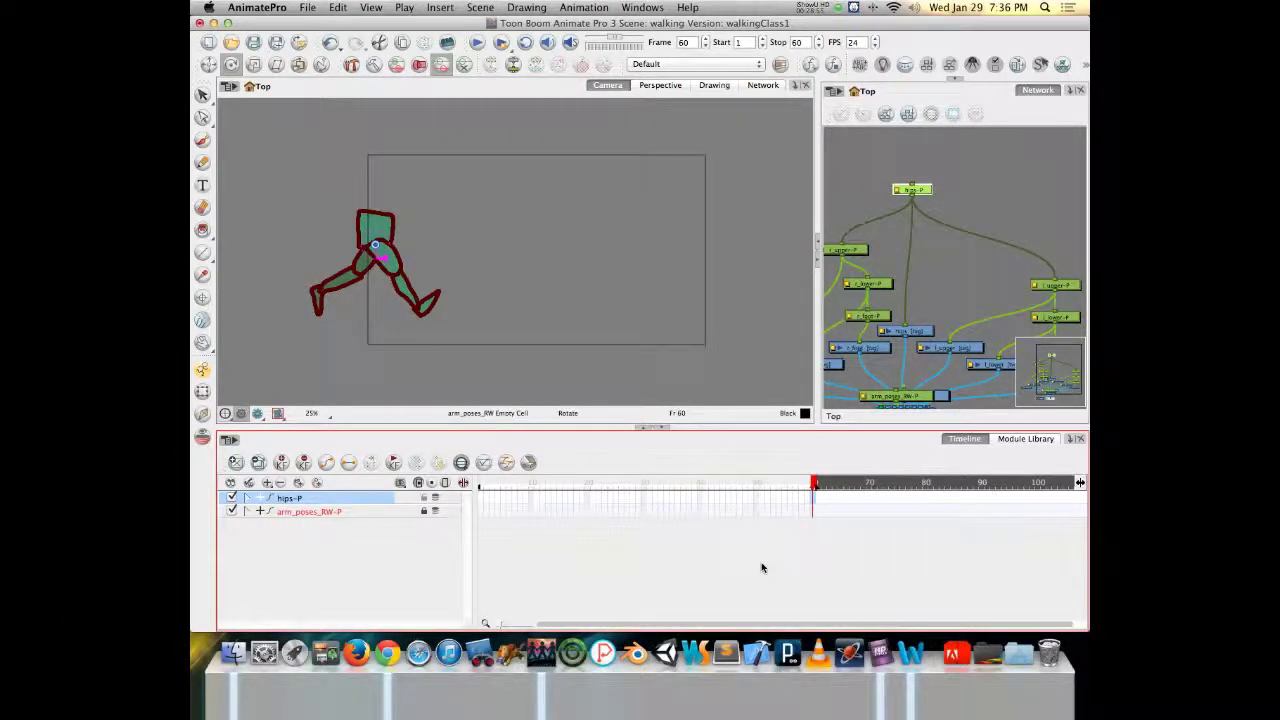
{"action": "left_click", "coordinate": [813, 513]}
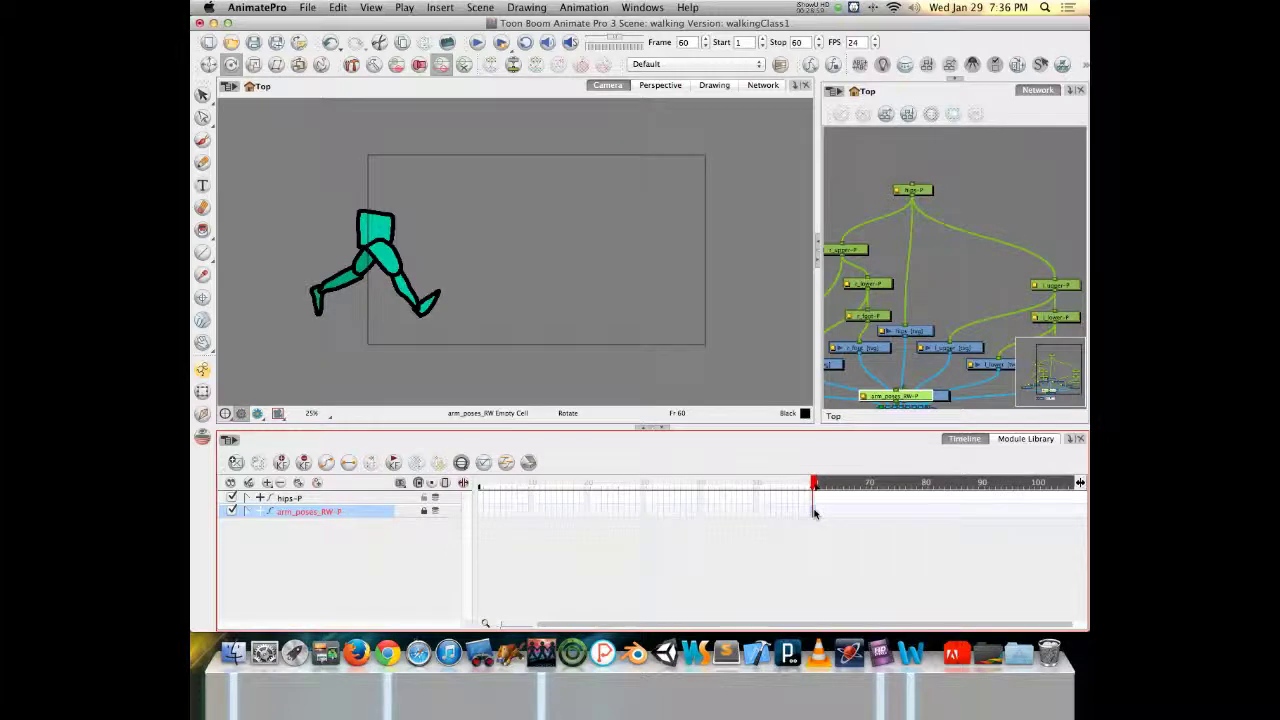
{"action": "key", "text": "F5"}
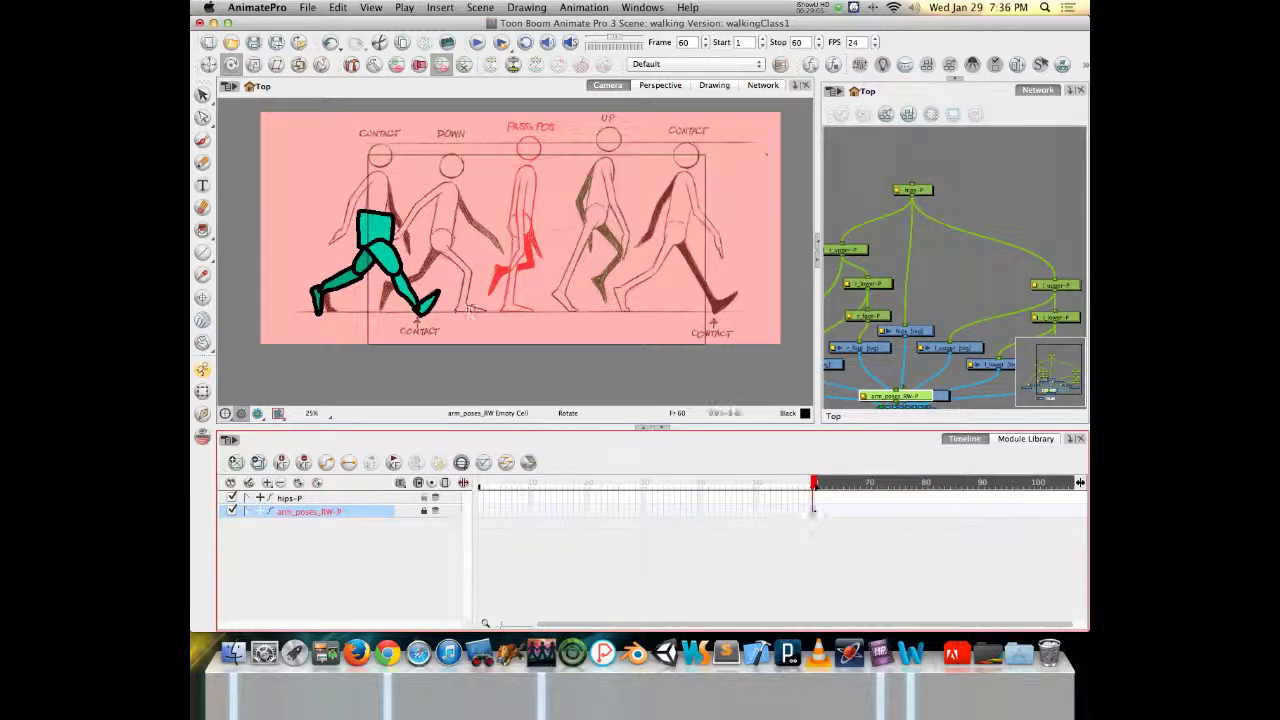
{"action": "left_click", "coordinate": [247, 499]}
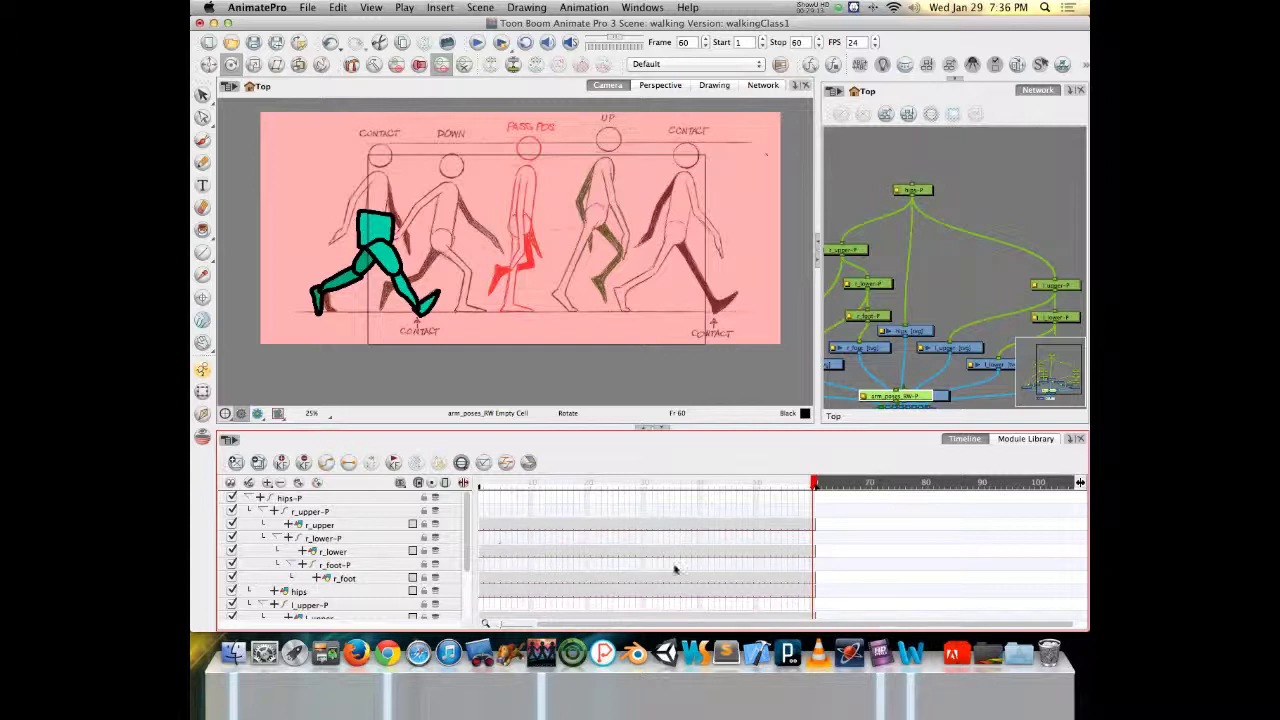
{"action": "left_click", "coordinate": [252, 497]}
{"action": "left_click", "coordinate": [309, 497]}
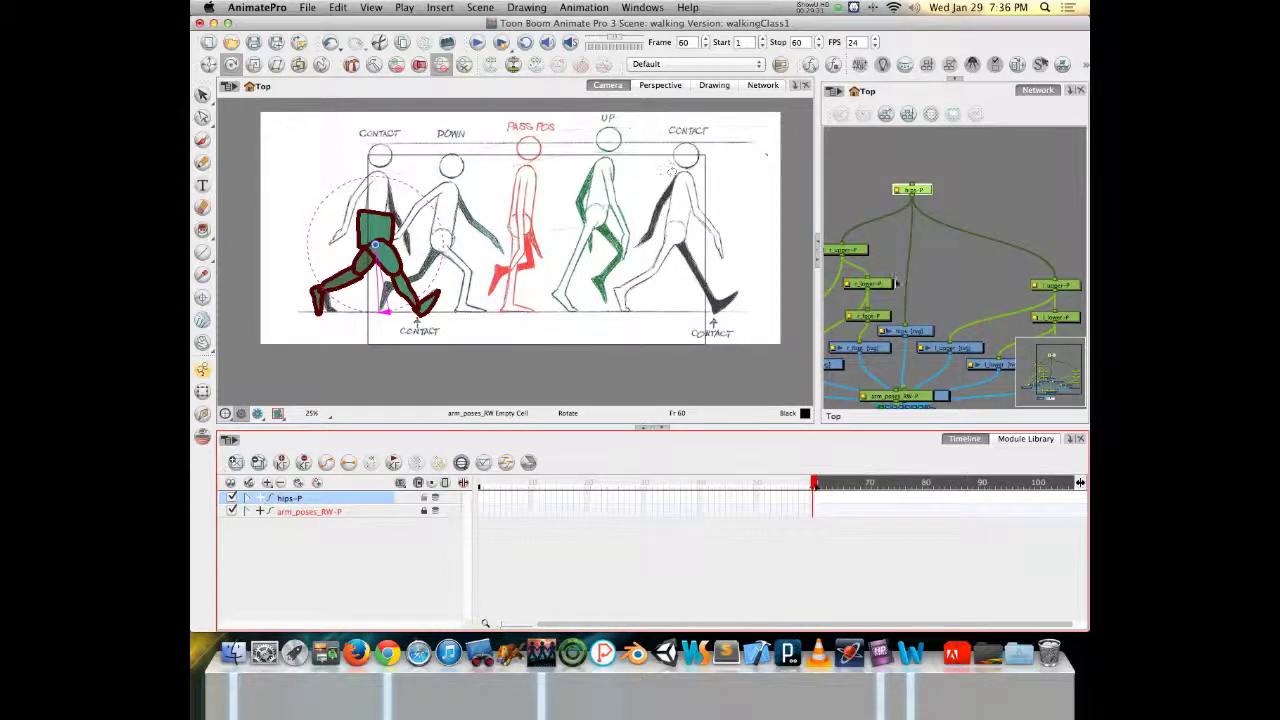
Rearrange the left leg's l_upper-P, l_lower-P and l_foot-P pegs in the network into a compact chain near hips-P.
{"action": "left_click", "coordinate": [1066, 290]}
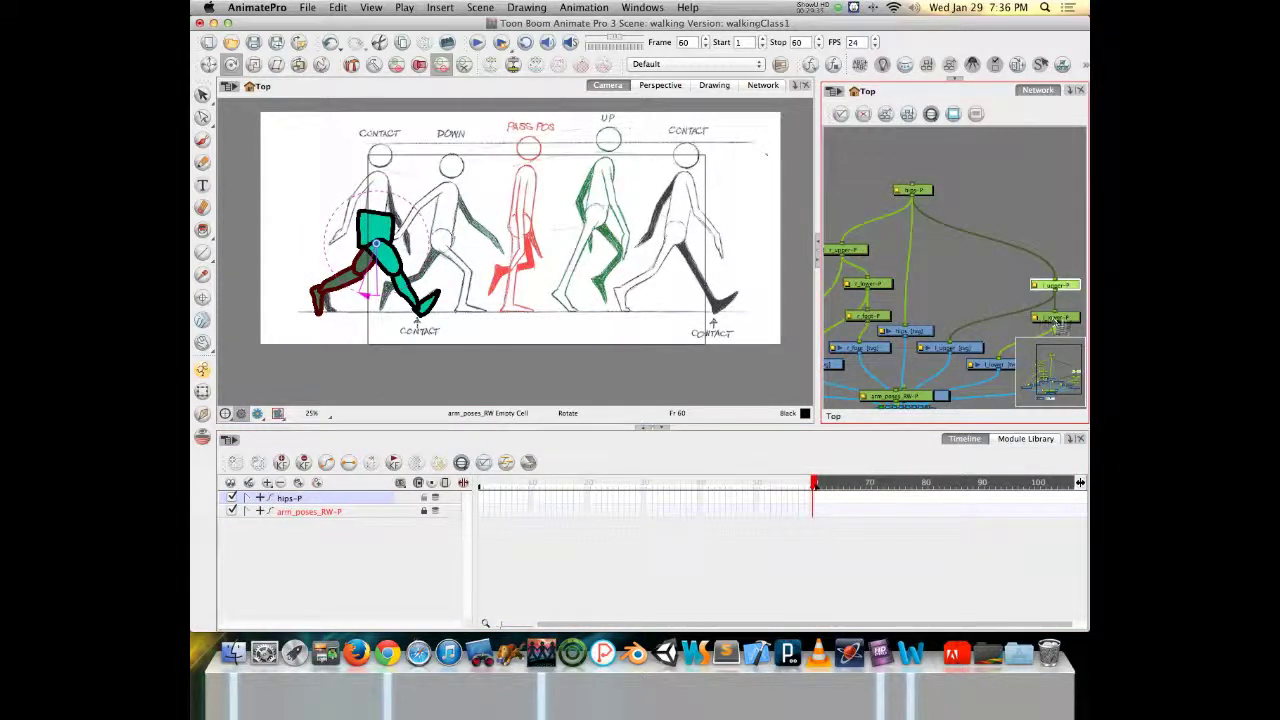
{"action": "left_click", "coordinate": [1052, 317]}
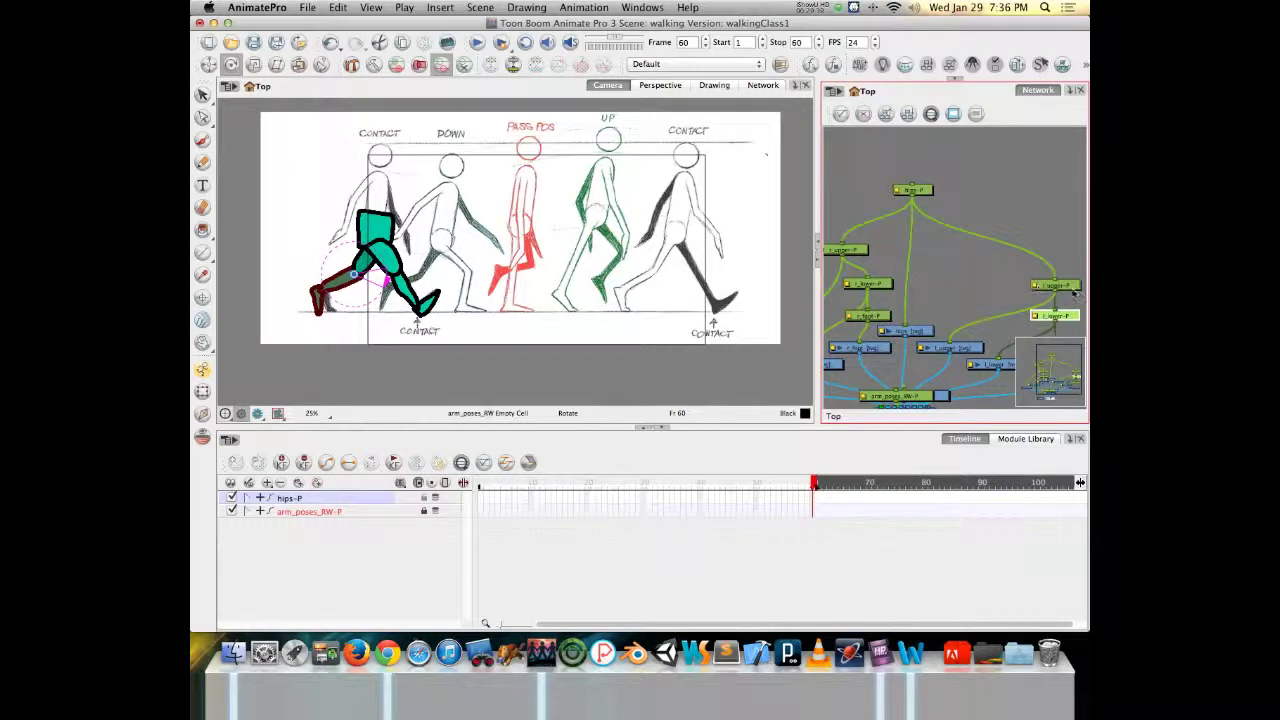
{"action": "left_click_drag", "start_coordinate": [1074, 292], "coordinate": [982, 238]}
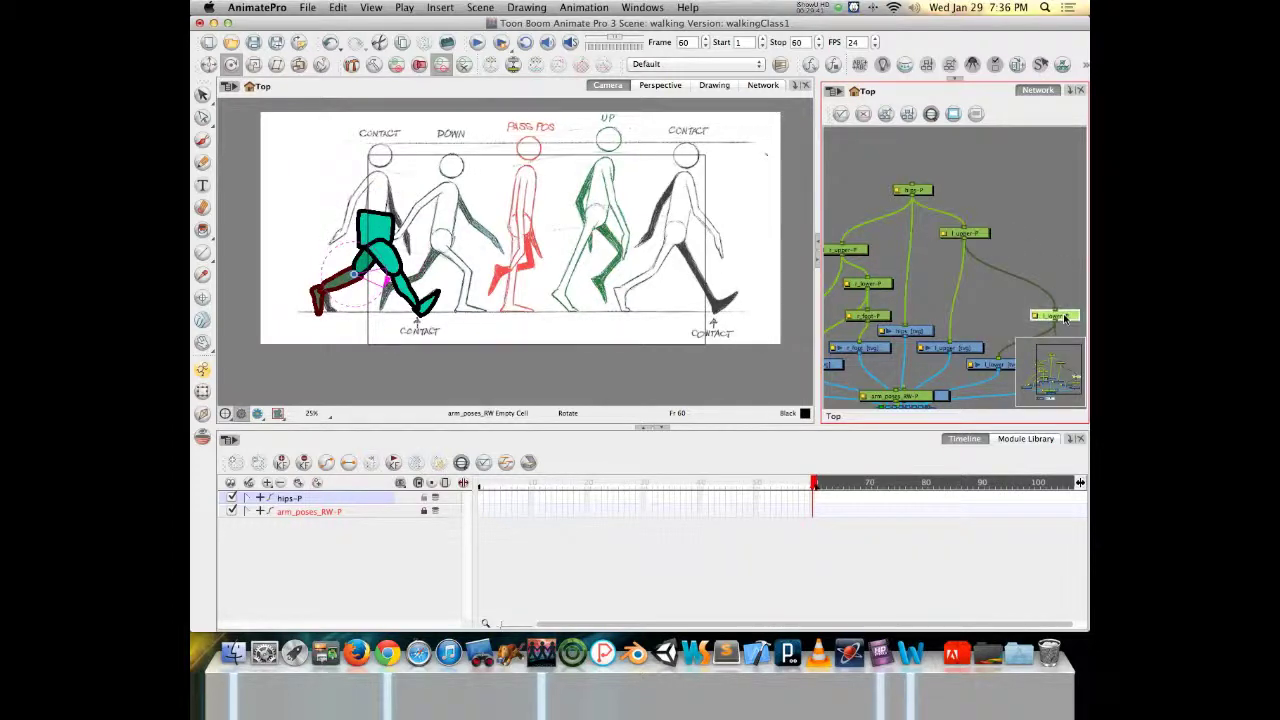
{"action": "left_click_drag", "start_coordinate": [1065, 318], "coordinate": [1003, 272]}
{"action": "left_click_drag", "start_coordinate": [1046, 372], "coordinate": [1049, 381]}
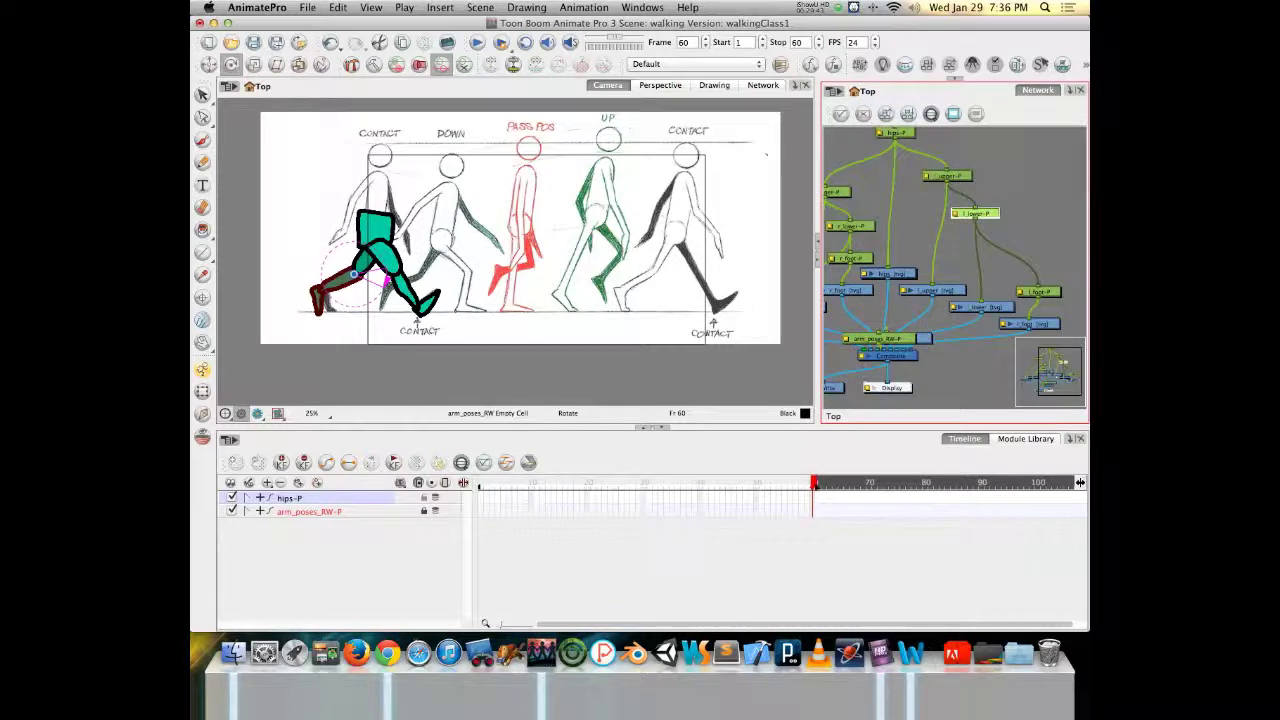
{"action": "left_click_drag", "start_coordinate": [1062, 295], "coordinate": [1003, 248]}
{"action": "left_click_drag", "start_coordinate": [1062, 372], "coordinate": [1049, 369]}
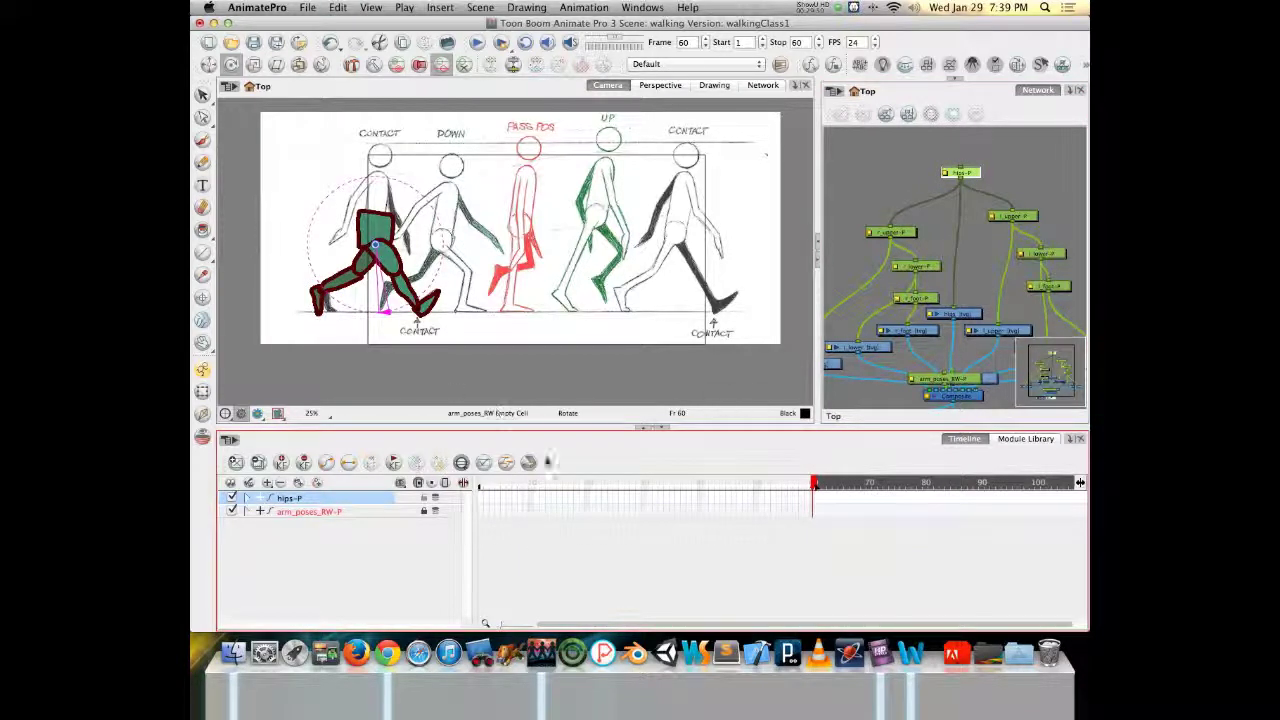
Add a keyframe to hips-P at frame 1 and inspect the keyframes on its child layers and transformation parameters.
{"action": "left_click_drag", "start_coordinate": [518, 486], "coordinate": [449, 466]}
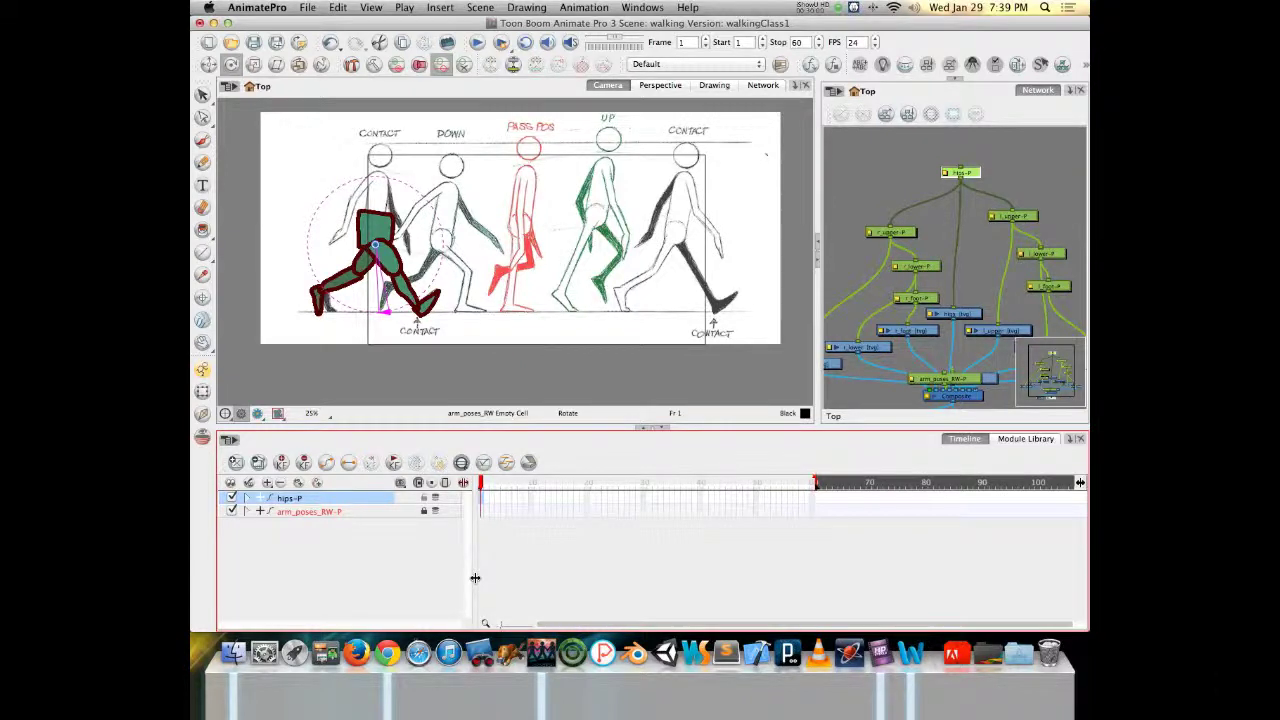
{"action": "key", "text": "F6"}
{"action": "left_click_drag", "start_coordinate": [486, 484], "coordinate": [533, 483]}
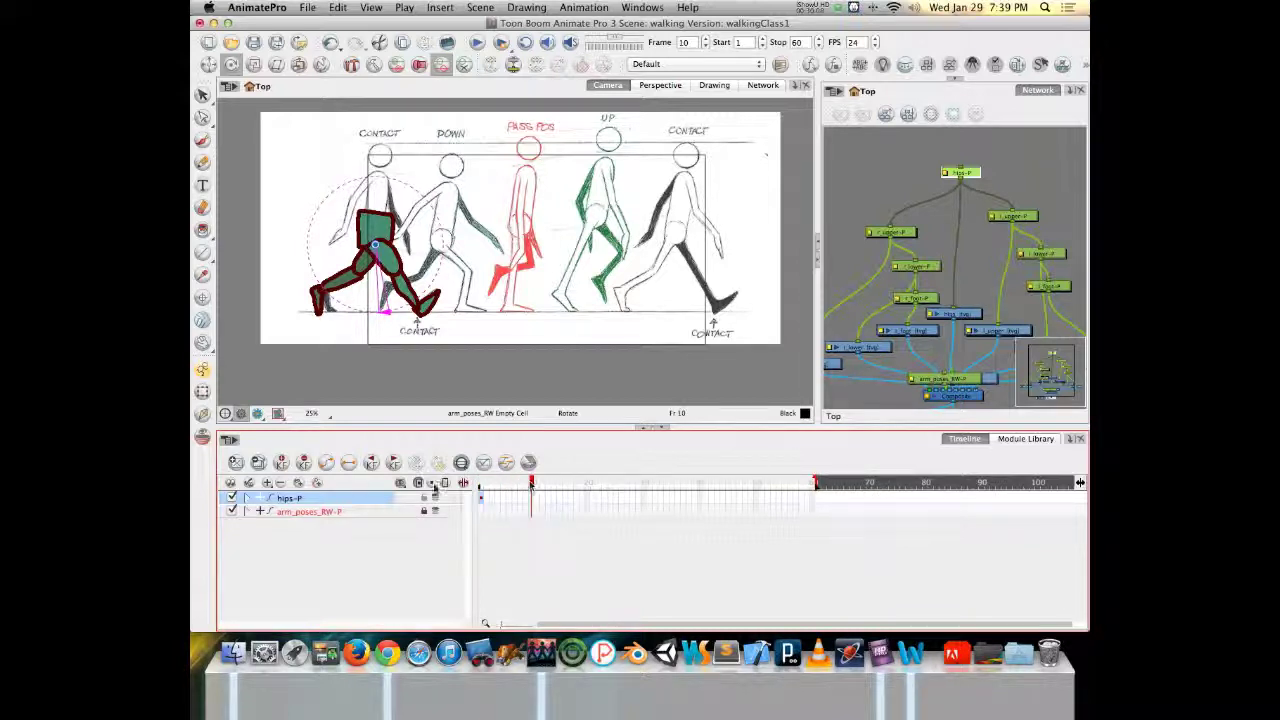
{"action": "left_click", "coordinate": [247, 498]}
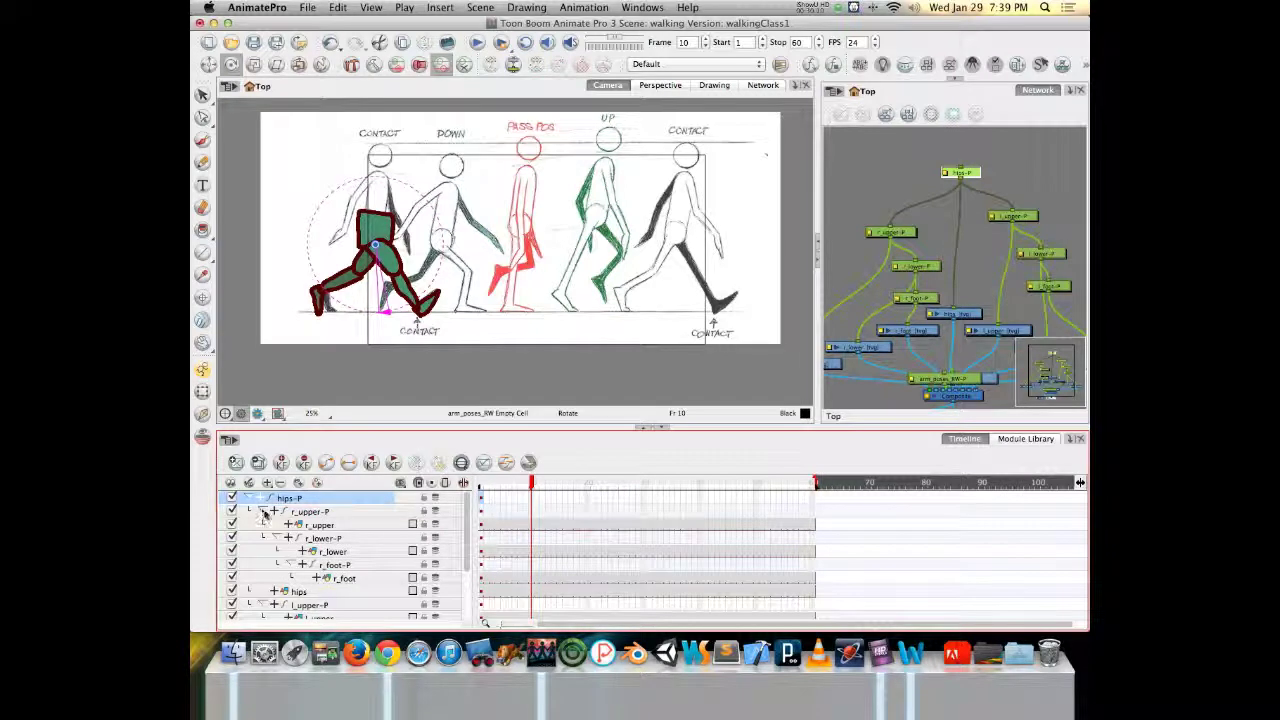
{"action": "left_click", "coordinate": [262, 498]}
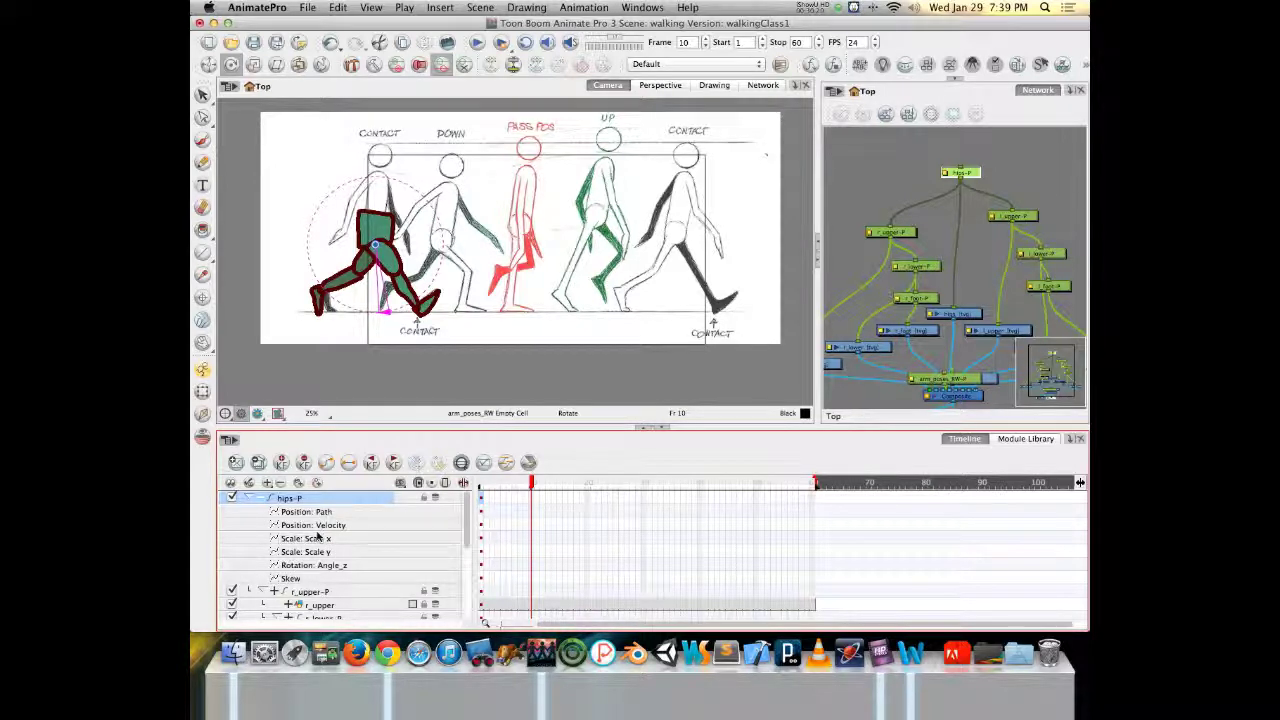
{"action": "left_click", "coordinate": [263, 503]}
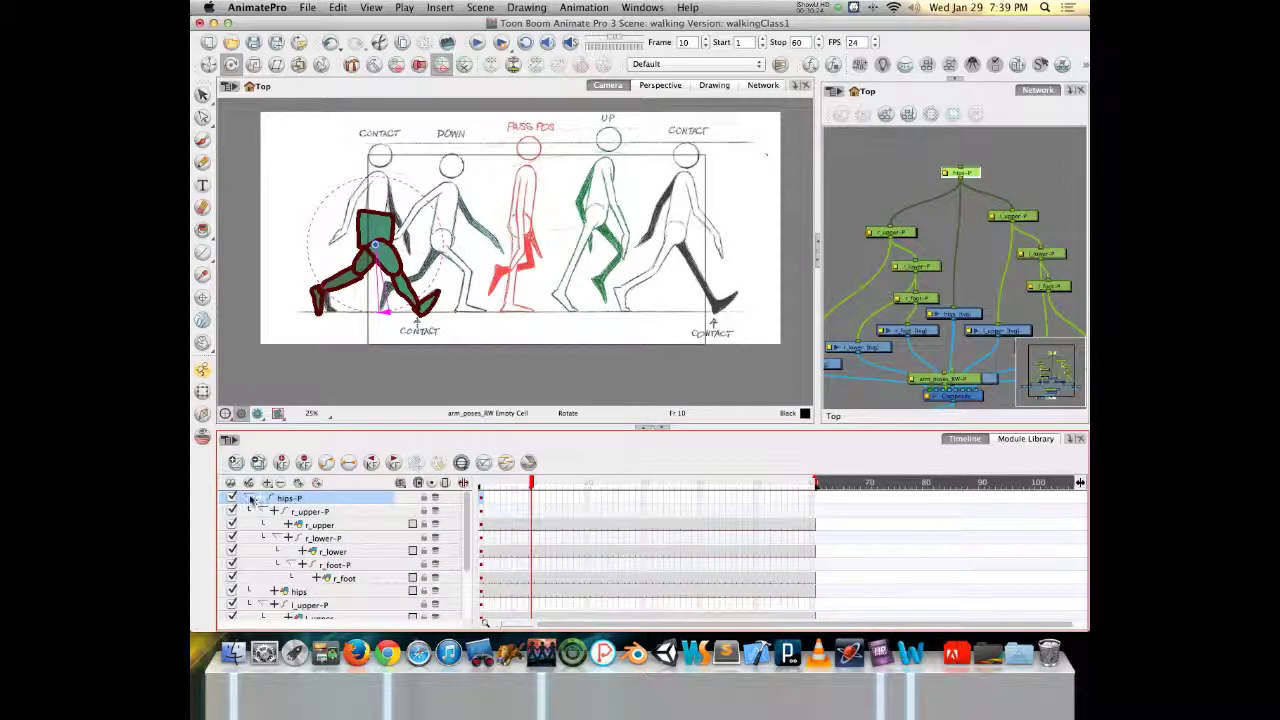
{"action": "left_click", "coordinate": [250, 498]}
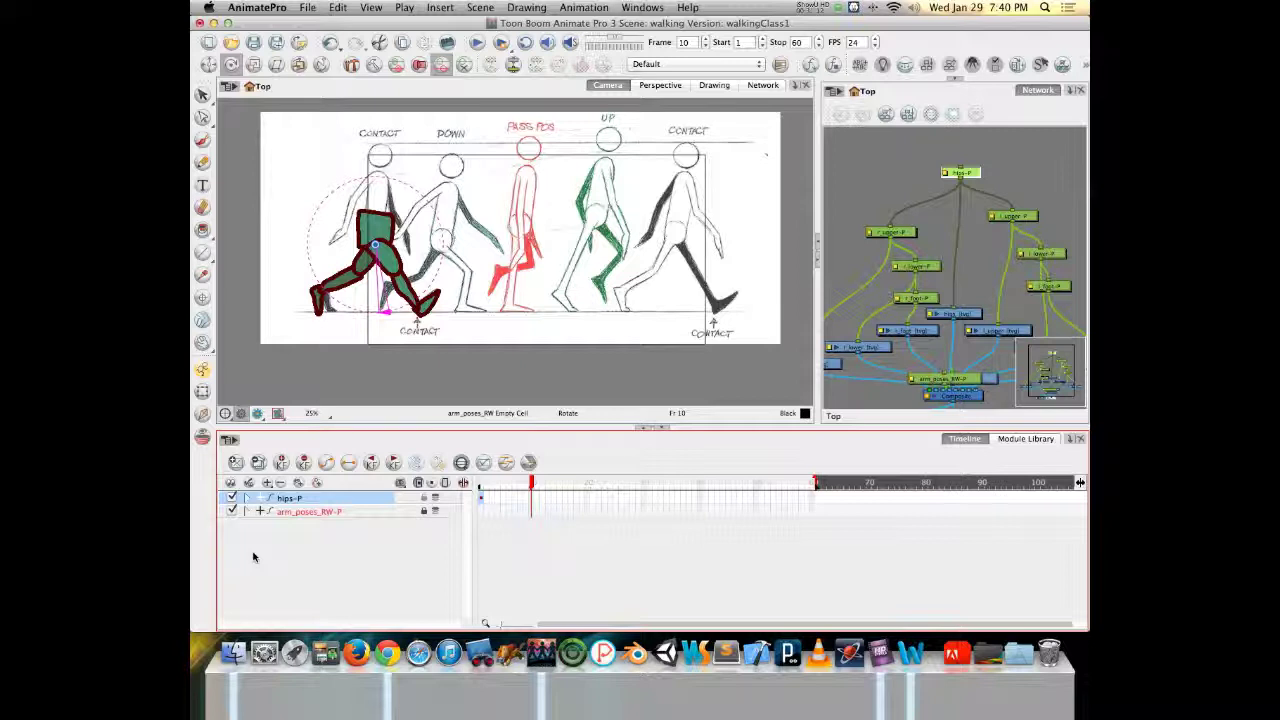
Add a keyframe to hips-P at frame 10.
{"action": "left_click", "coordinate": [528, 502]}
{"action": "left_click", "coordinate": [531, 501]}
{"action": "key", "text": "F6"}
Move the whole leg character by hips-P onto the DOWN figure's hips, and toggle the onion skin setting of the hips-P layer.
{"action": "left_click", "coordinate": [202, 391]}
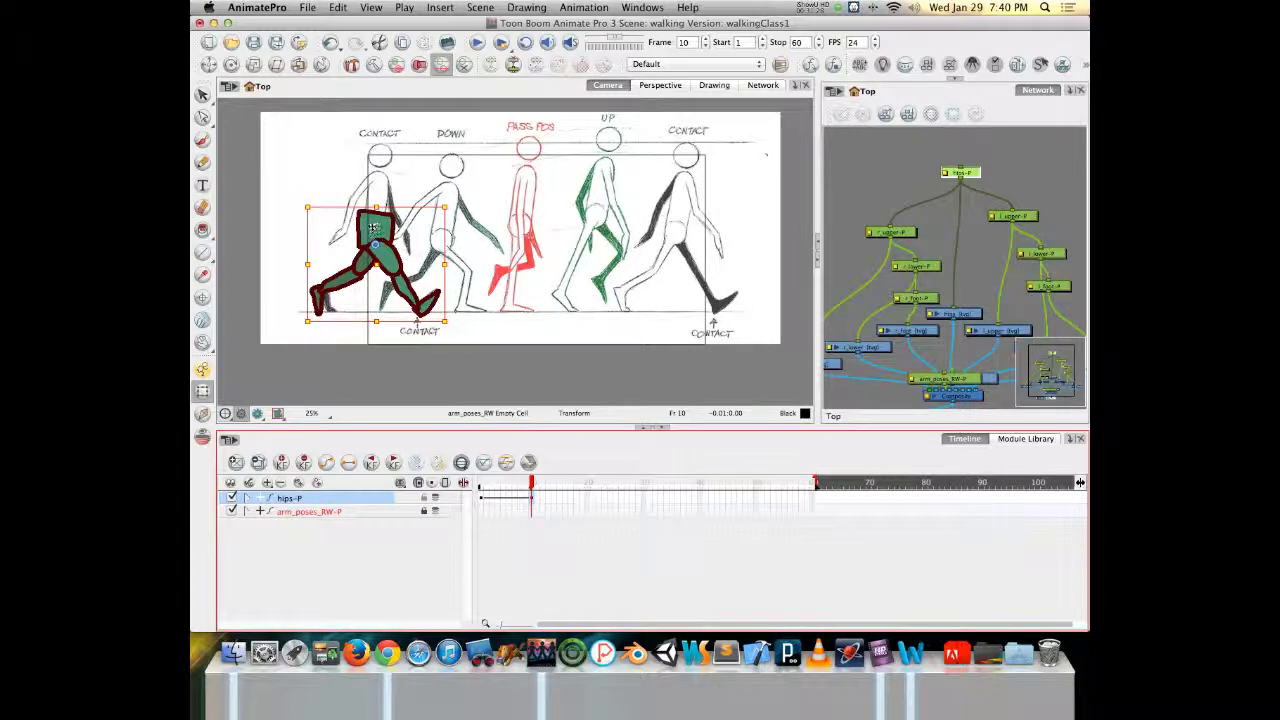
{"action": "left_click_drag", "start_coordinate": [367, 223], "coordinate": [427, 253]}
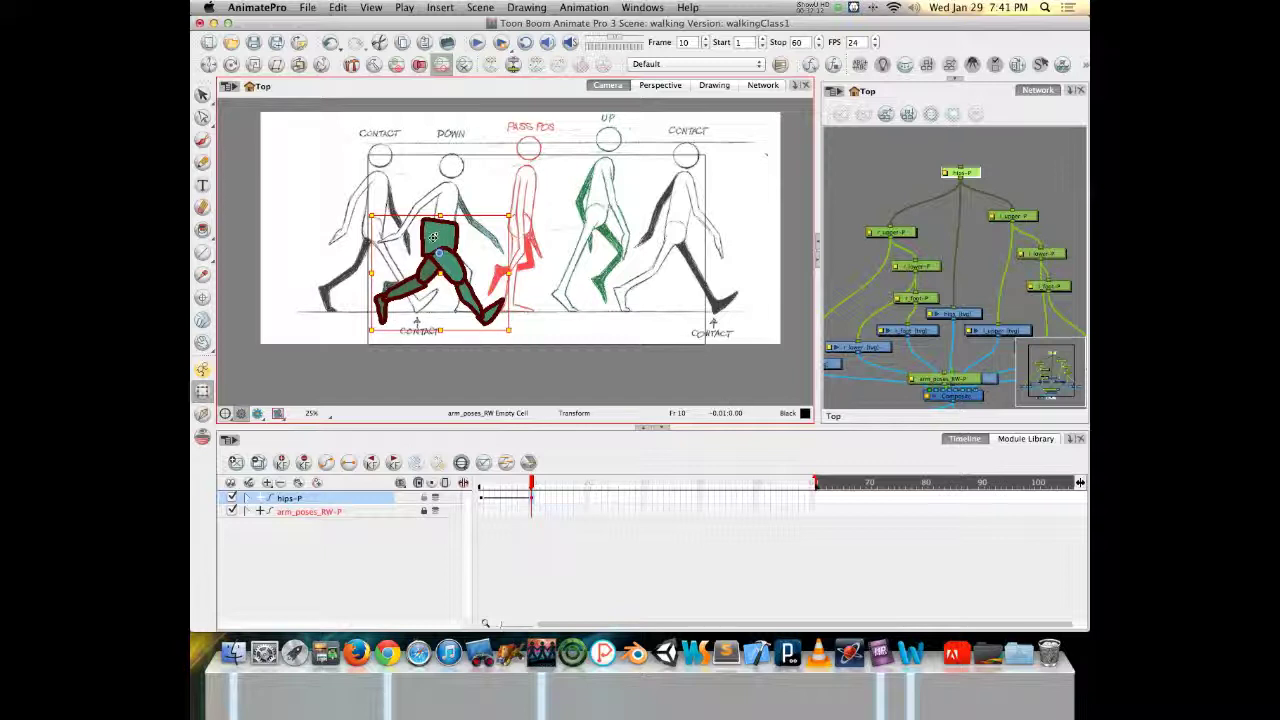
{"action": "mouse_move", "coordinate": [436, 237]}
{"action": "left_mouse_down"}
{"action": "mouse_move", "coordinate": [445, 258]}
{"action": "mouse_move", "coordinate": [439, 245]}
{"action": "left_mouse_up"}
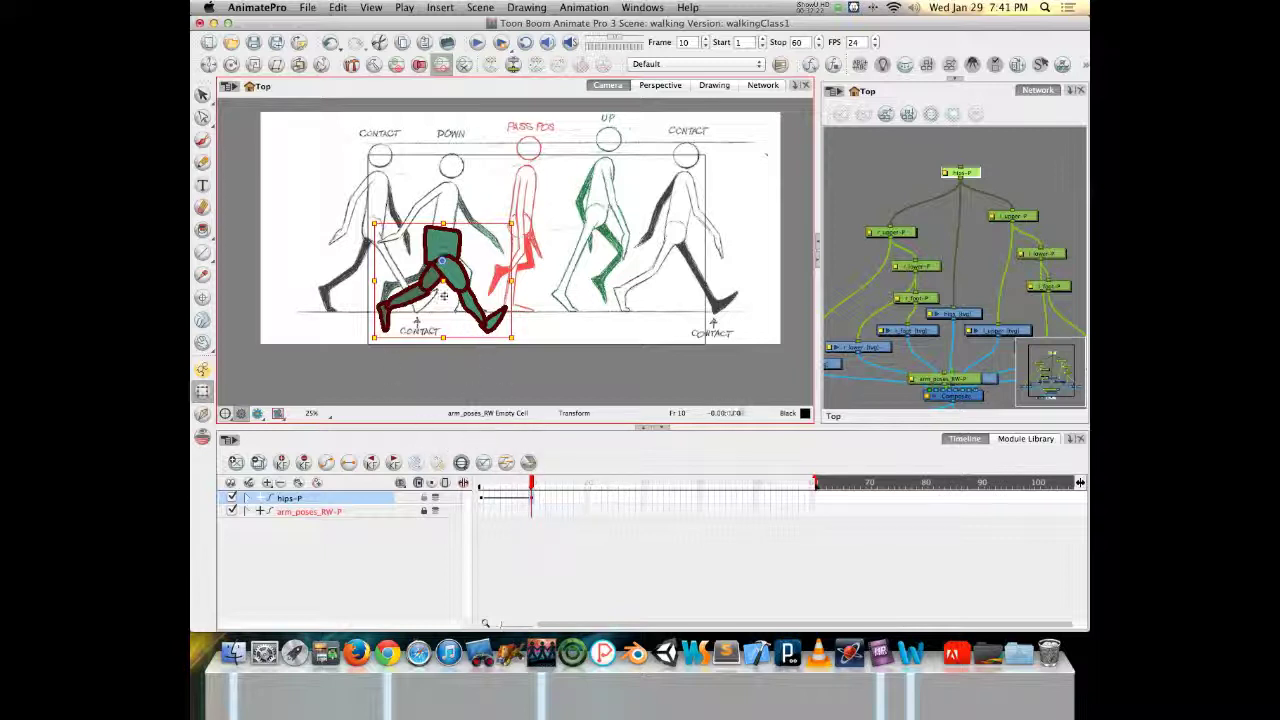
{"action": "left_click", "coordinate": [430, 501]}
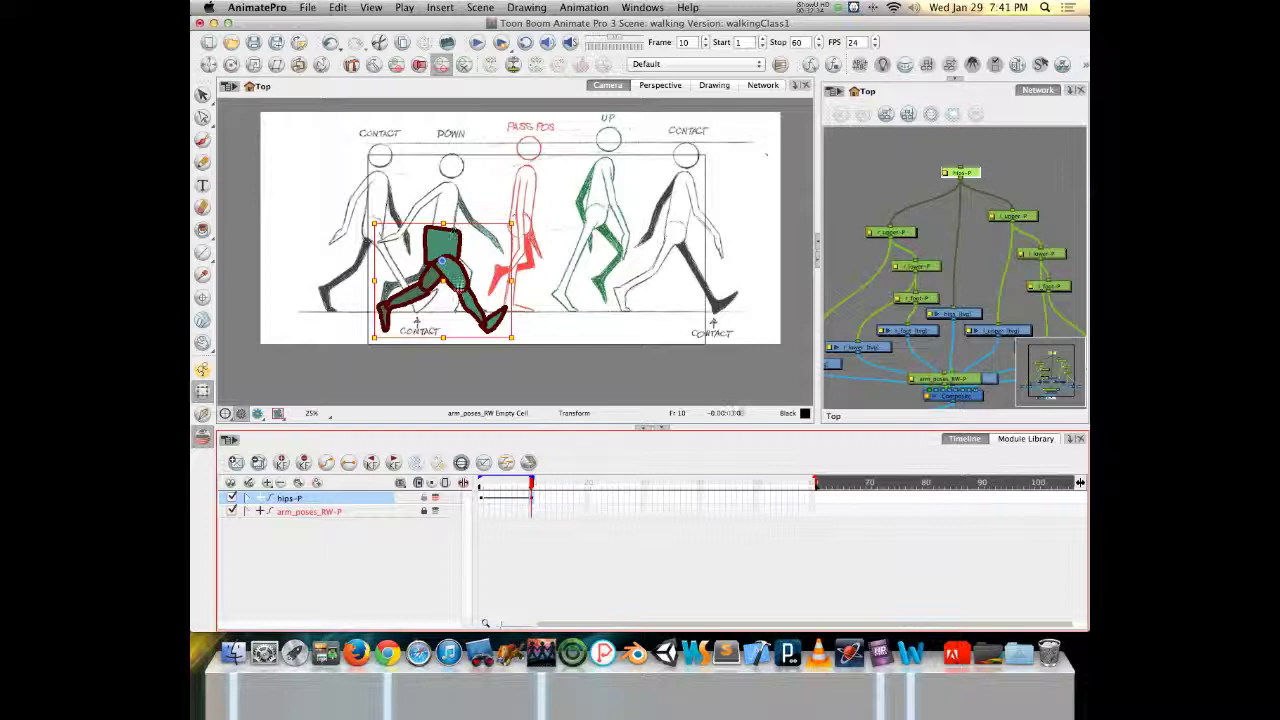
Rotate the r_upper-P peg to raise the right thigh forward along the DOWN figure's front leg.
{"action": "left_click", "coordinate": [231, 64]}
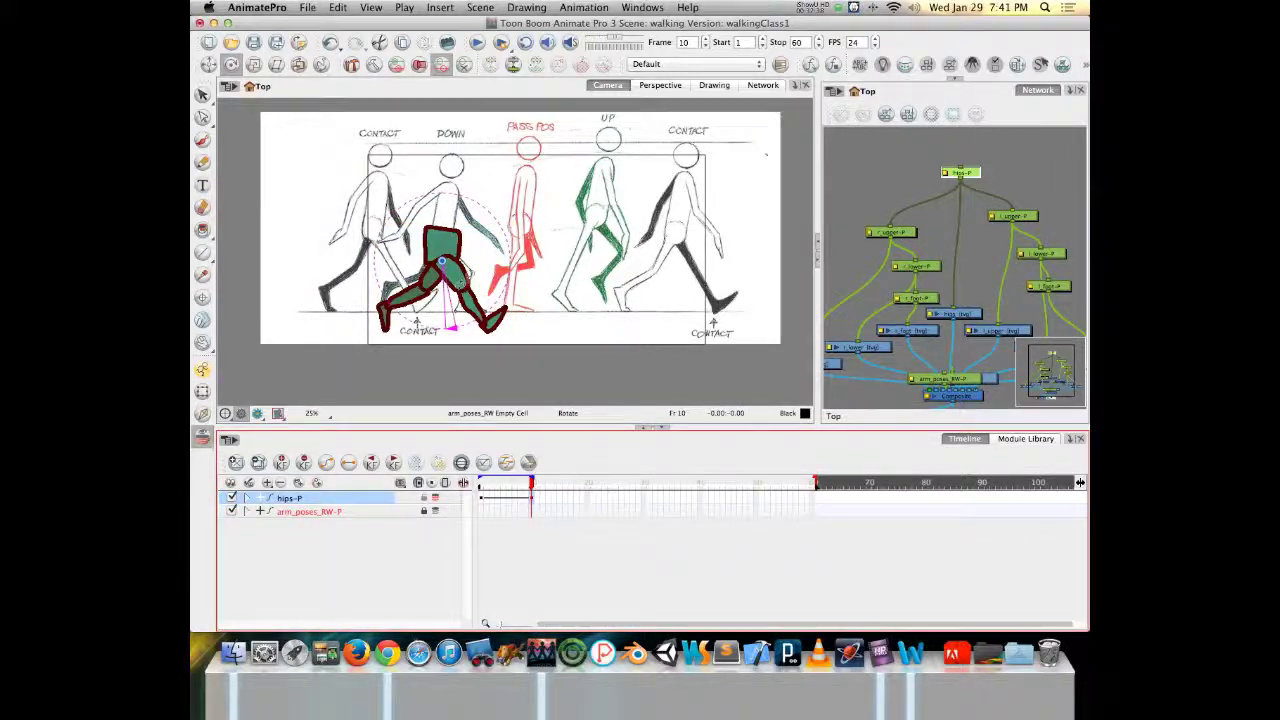
{"action": "key", "text": "Escape"}
{"action": "left_click", "coordinate": [461, 282]}
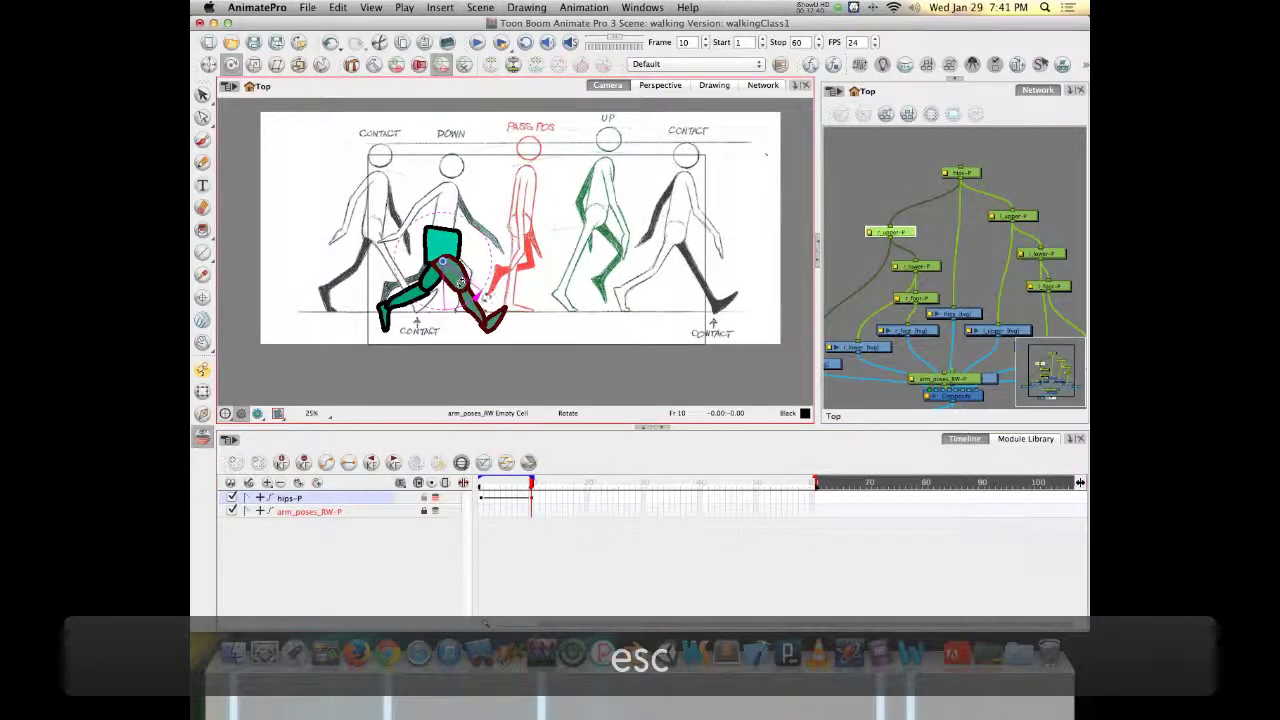
{"action": "mouse_move", "coordinate": [492, 298]}
{"action": "left_mouse_down"}
{"action": "mouse_move", "coordinate": [519, 261]}
{"action": "mouse_move", "coordinate": [496, 274]}
{"action": "left_mouse_up"}
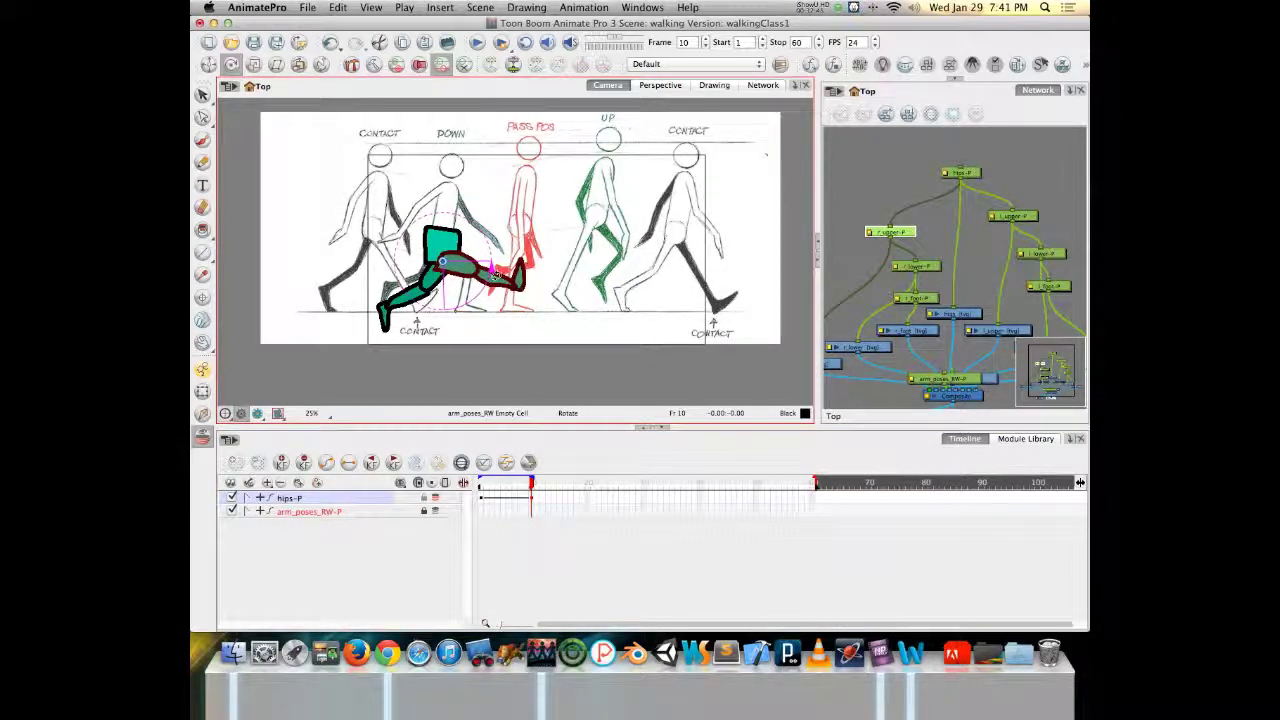
{"action": "key", "text": "Escape"}
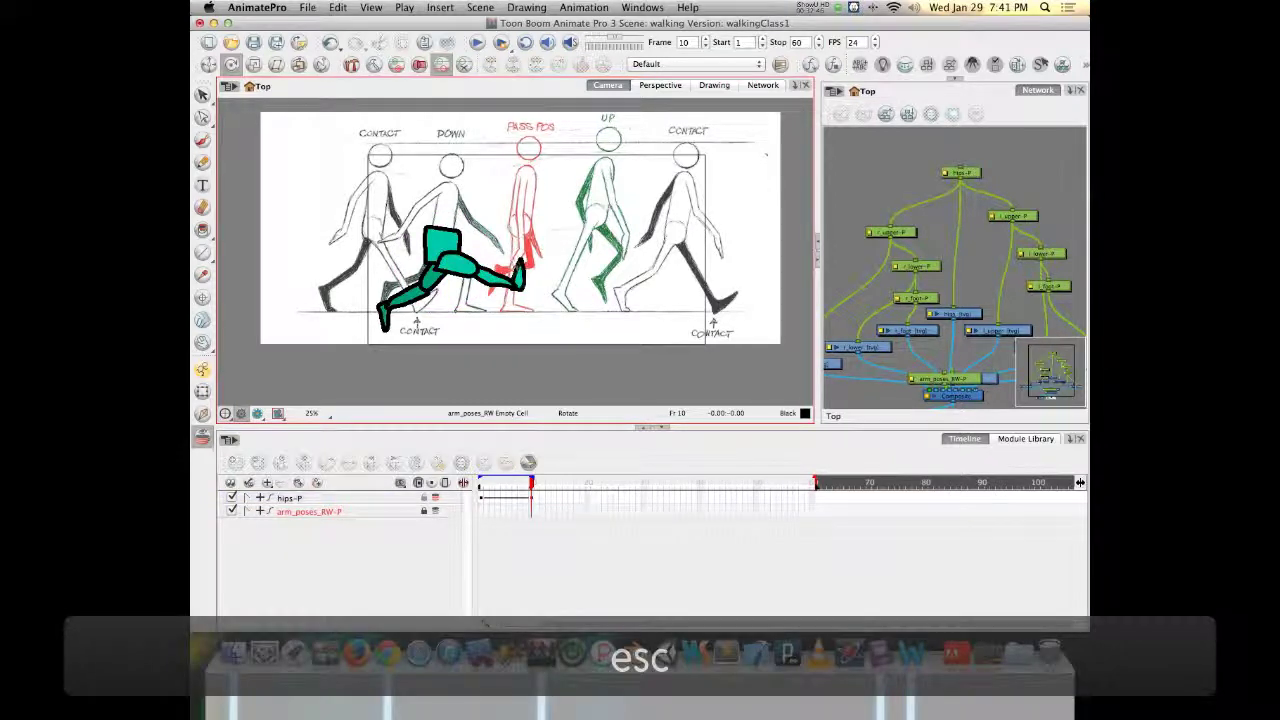
Rotate the r_lower-P peg at the knee to bring the right lower leg down and back toward the DOWN figure's front leg.
{"action": "left_click", "coordinate": [518, 274]}
{"action": "key", "text": "b"}
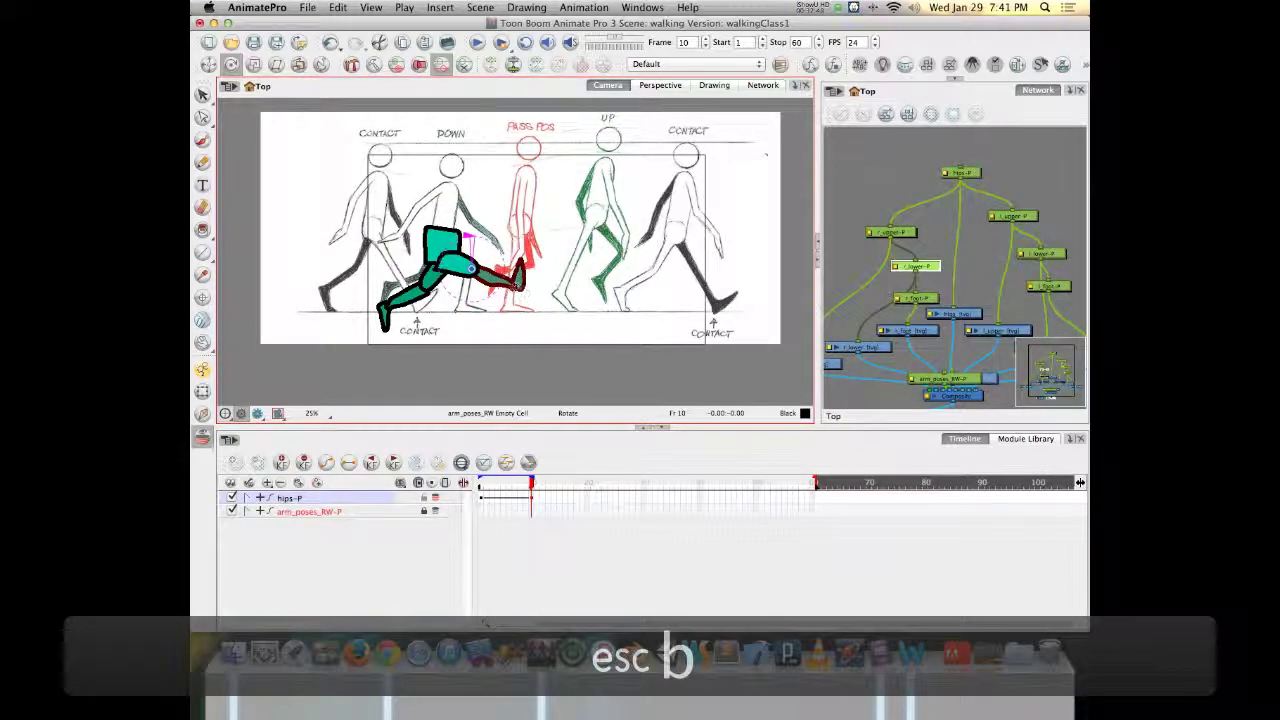
{"action": "left_click_drag", "start_coordinate": [515, 278], "coordinate": [468, 305]}
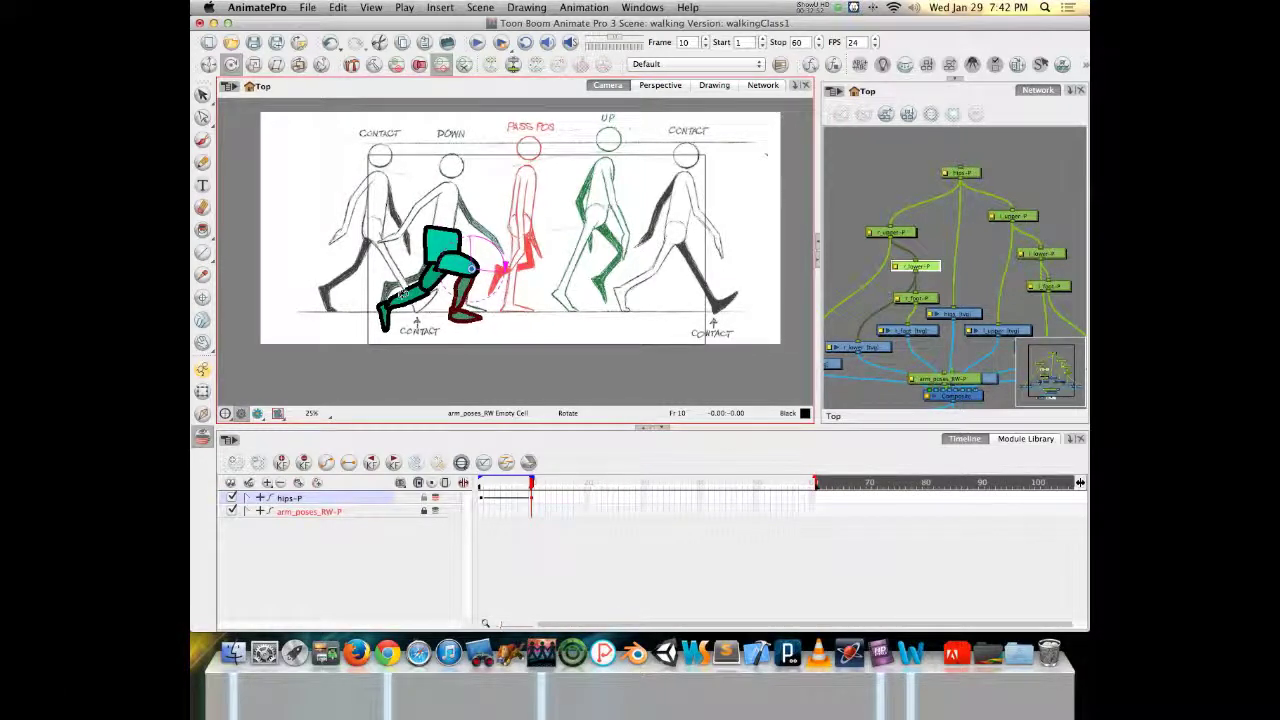
{"action": "key", "text": "Escape"}
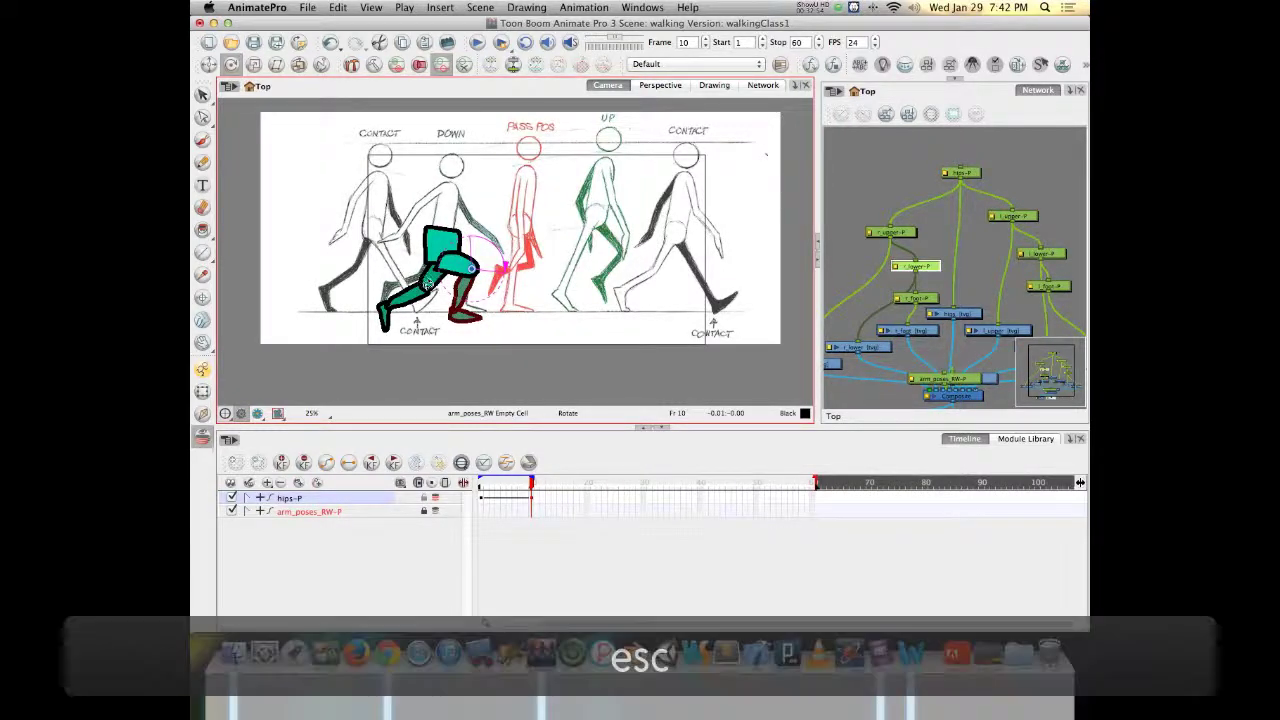
Rotate the l_upper-P, l_lower-P and l_foot-P pegs to pose the left leg backward along the DOWN figure's rear leg.
{"action": "left_click", "coordinate": [385, 312]}
{"action": "key", "text": "b"}
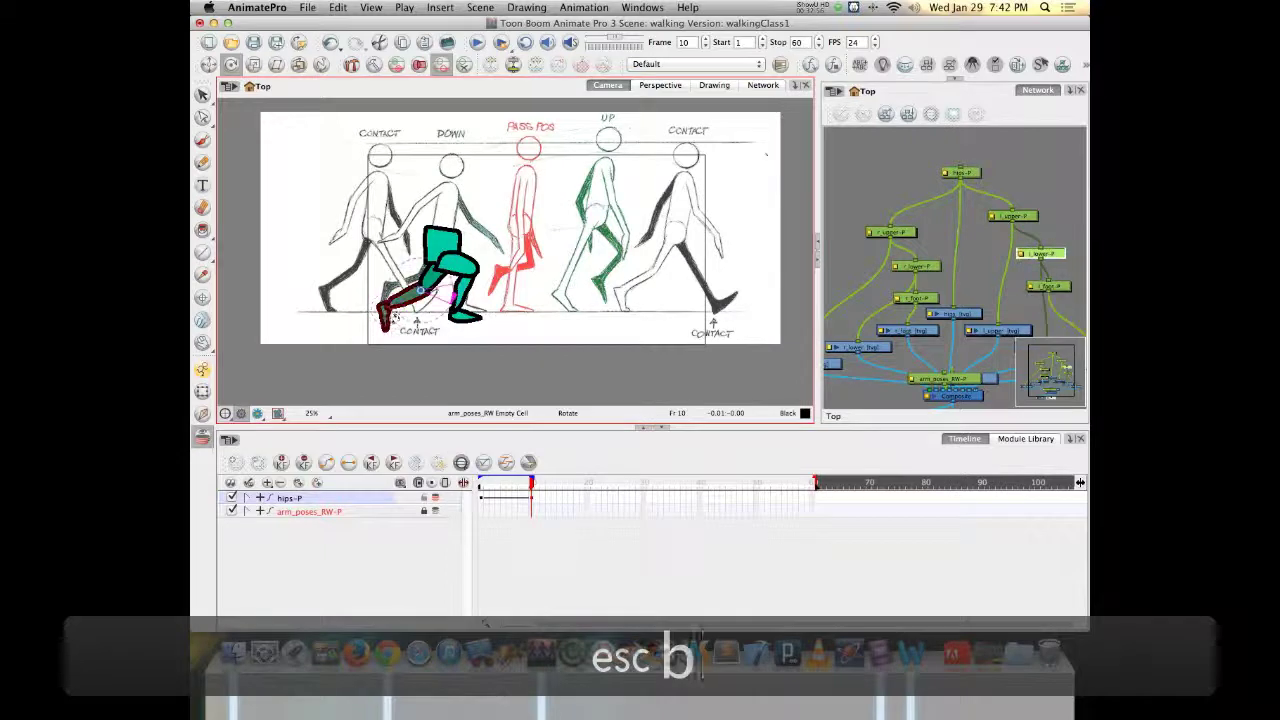
{"action": "key", "text": "b"}
{"action": "left_click_drag", "start_coordinate": [385, 312], "coordinate": [391, 298]}
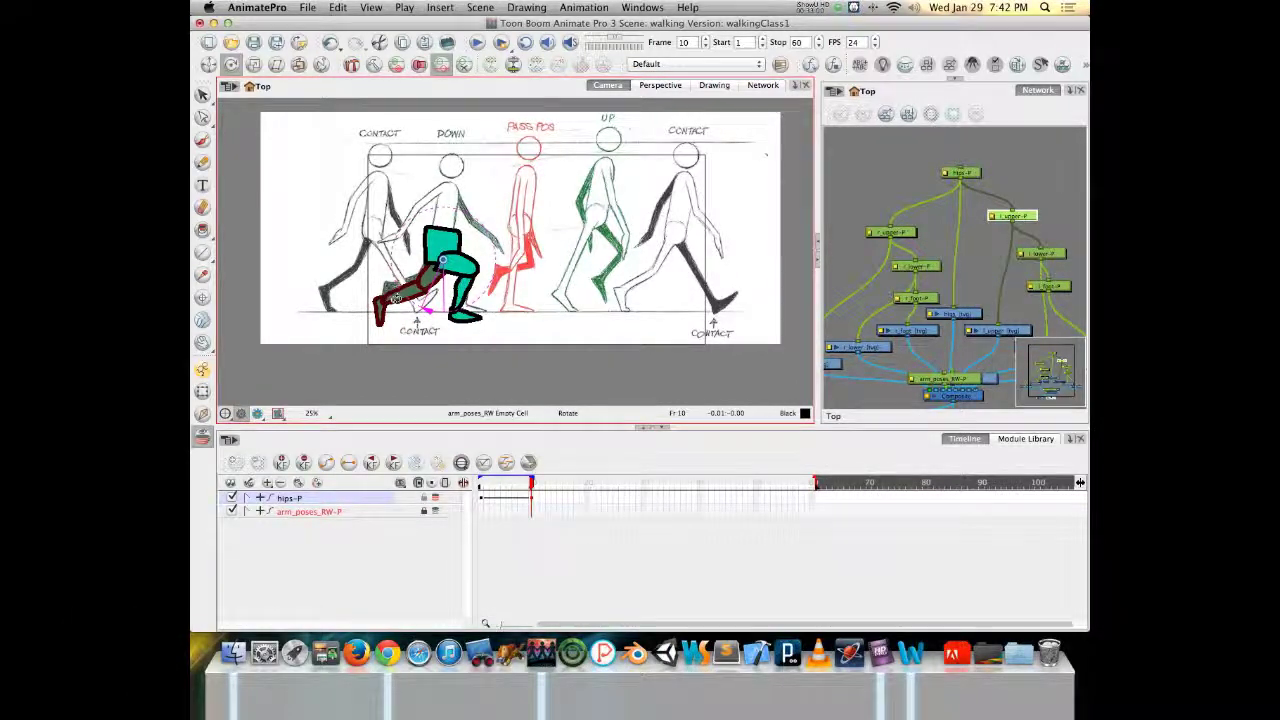
{"action": "key", "text": "shift+b"}
{"action": "left_click_drag", "start_coordinate": [392, 302], "coordinate": [380, 296]}
{"action": "key", "text": "shift+b"}
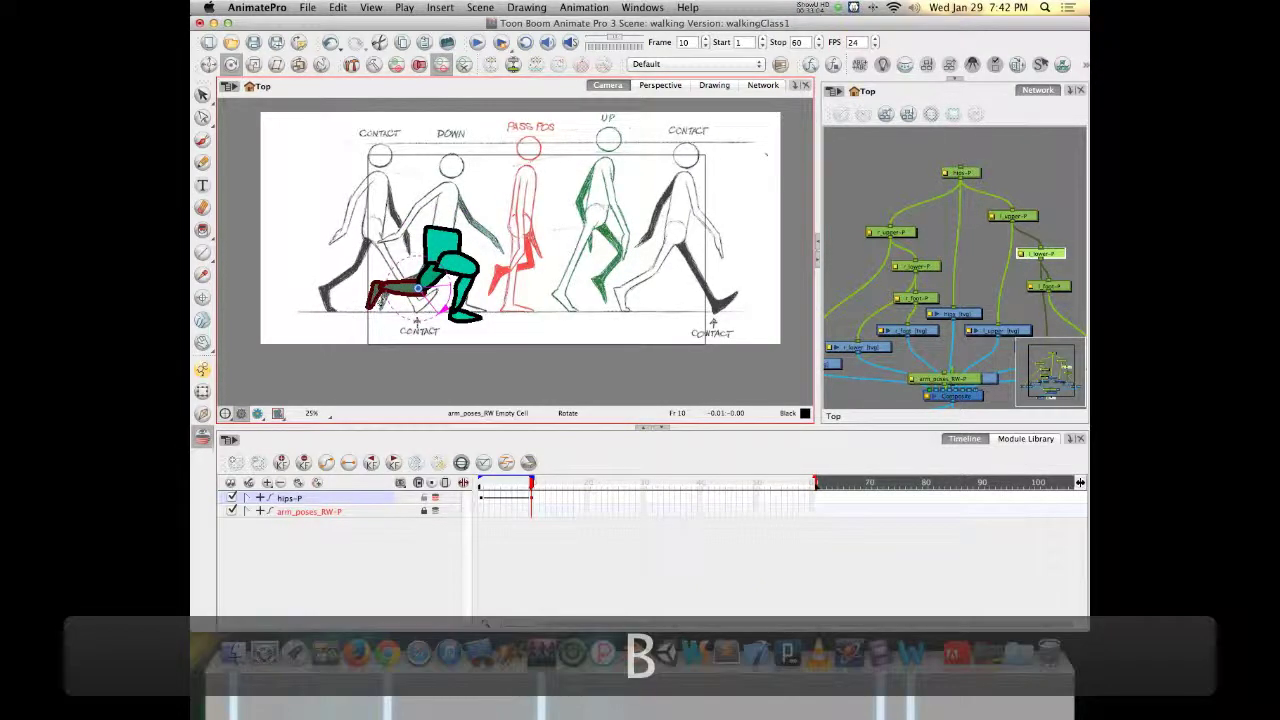
{"action": "key", "text": "shift+b"}
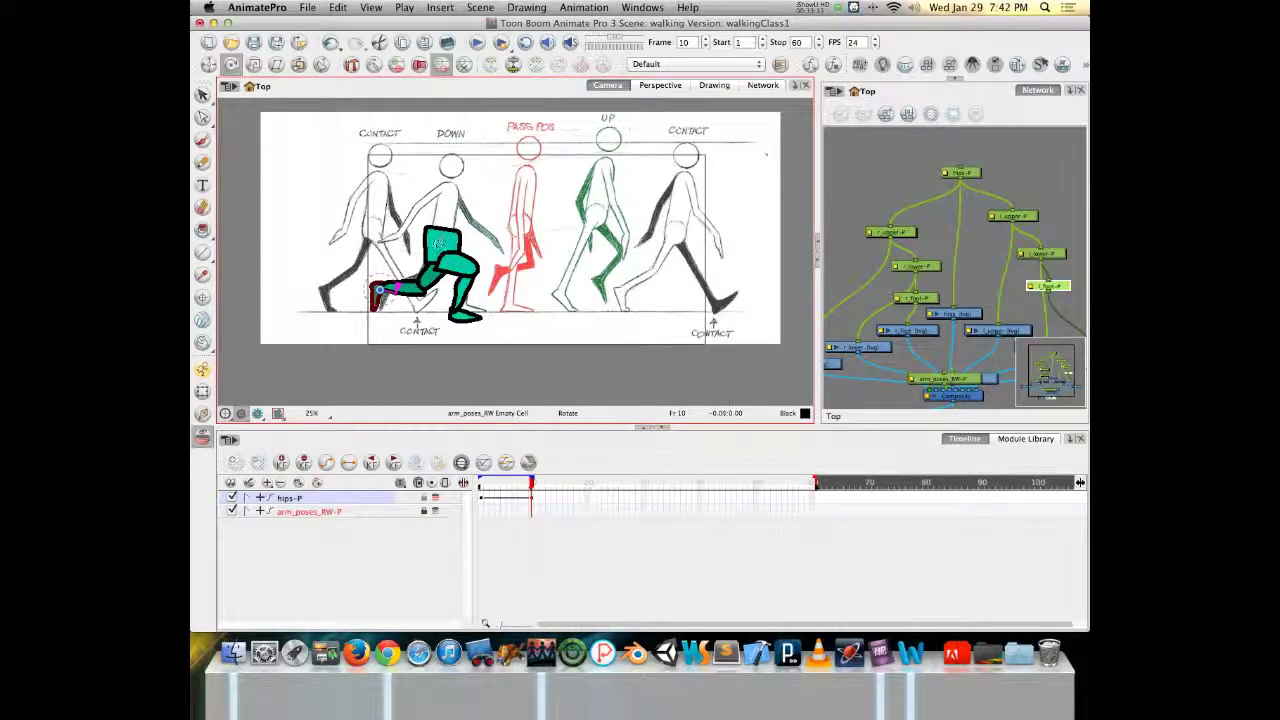
{"action": "key", "text": "Escape"}
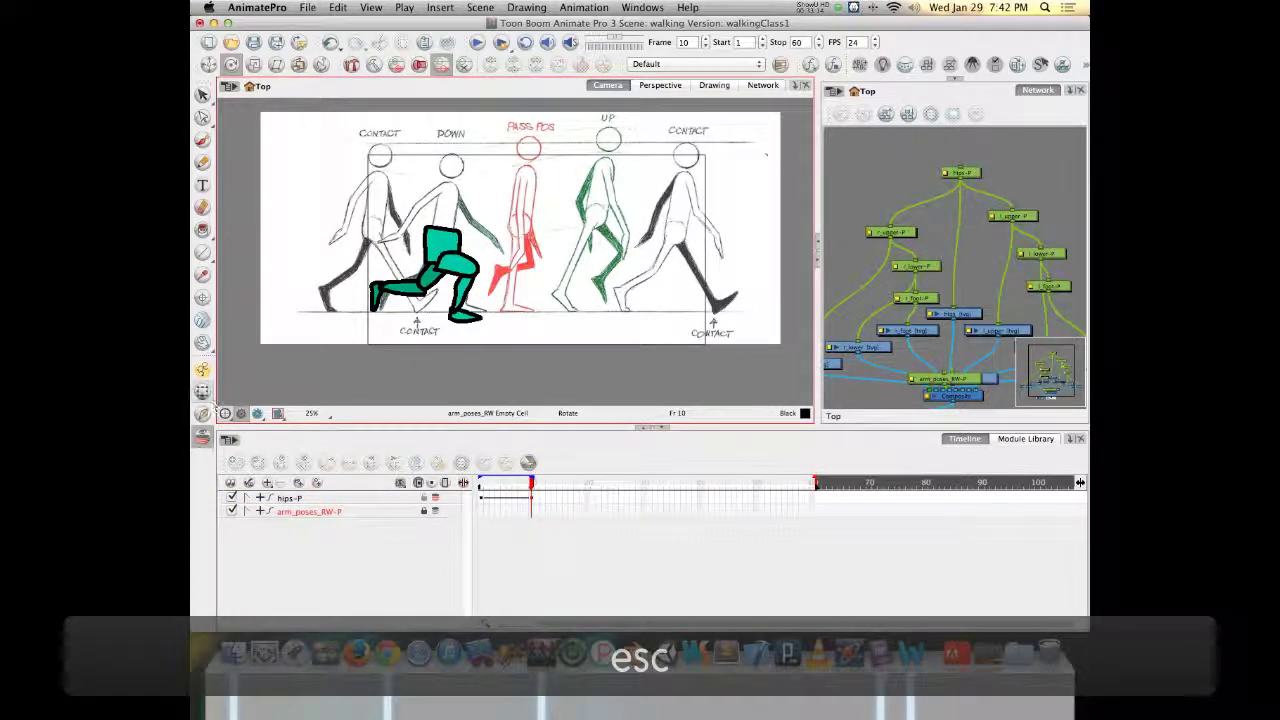
Raise the whole leg character by hips-P with the Transform tool so the front foot rests on the ground line.
{"action": "left_click", "coordinate": [202, 391]}
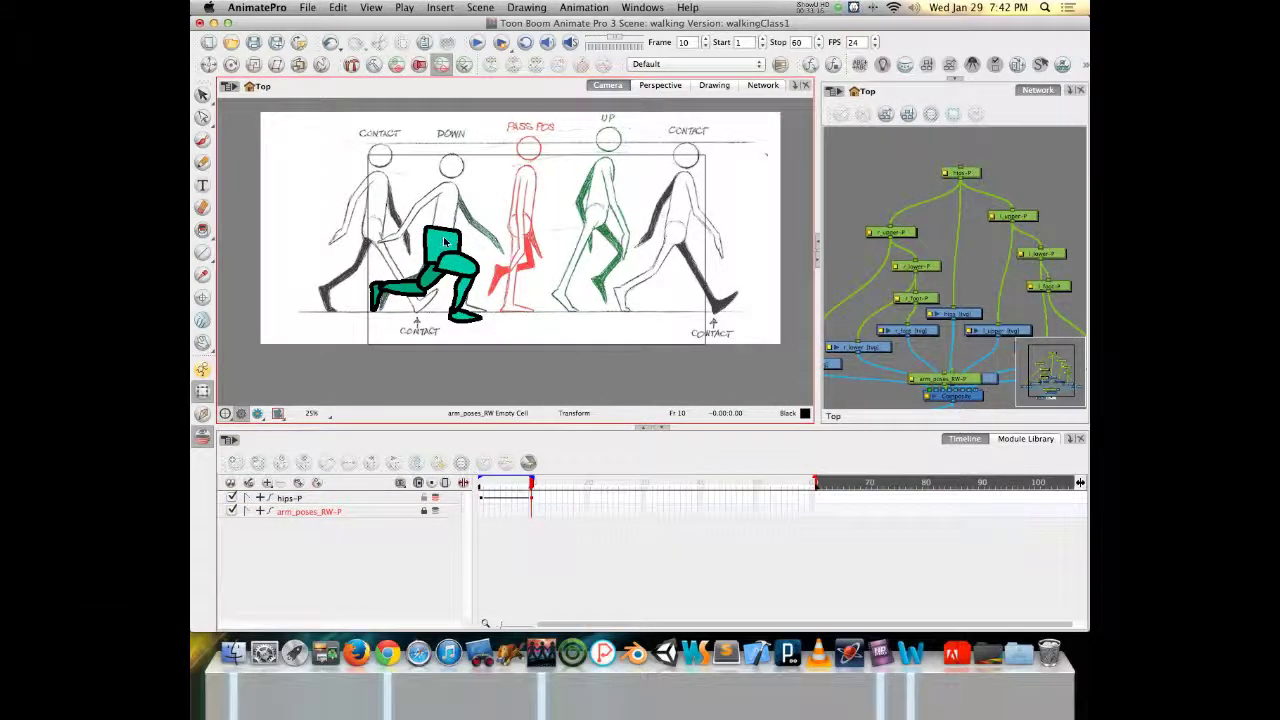
{"action": "left_click", "coordinate": [445, 241]}
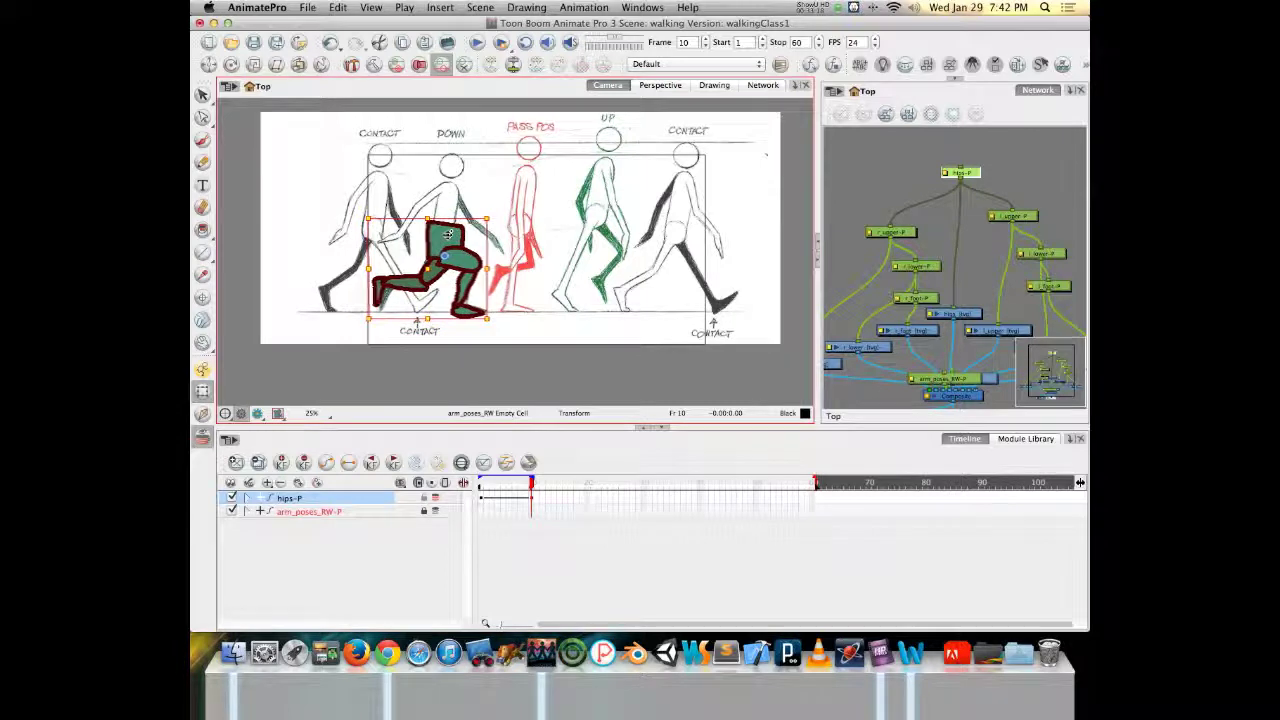
Scrub back to frame 1 to check the motion, and undo the DOWN posing back to before the hips-P keyframe at frame 10.
{"action": "mouse_move", "coordinate": [532, 488]}
{"action": "left_mouse_down"}
{"action": "mouse_move", "coordinate": [516, 500]}
{"action": "mouse_move", "coordinate": [532, 490]}
{"action": "left_mouse_up"}
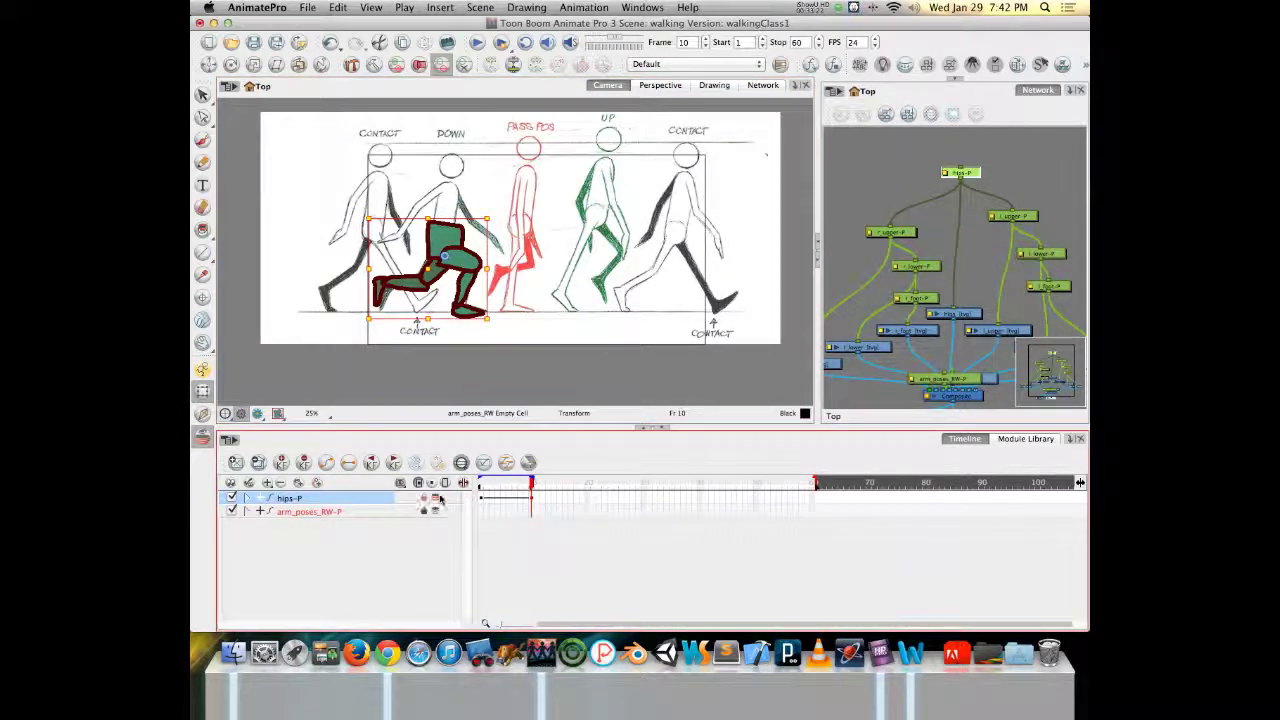
{"action": "left_click_drag", "start_coordinate": [531, 484], "coordinate": [480, 485]}
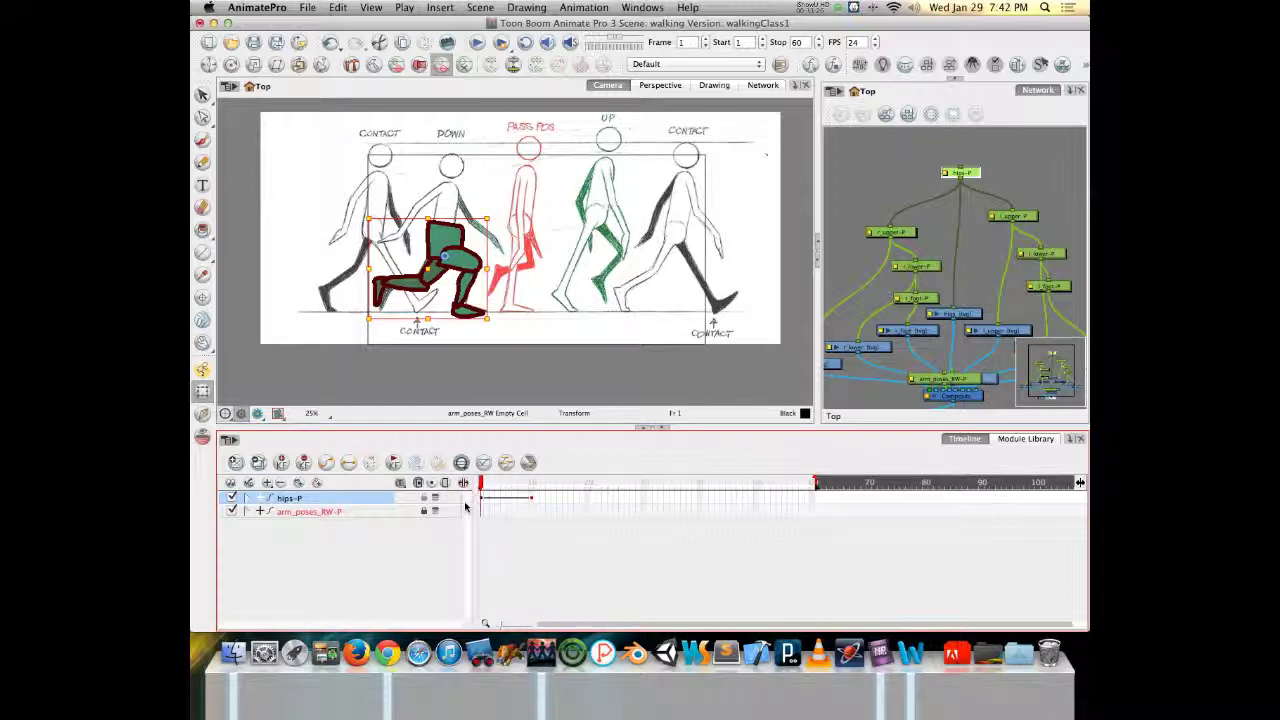
{"action": "key", "text": "apostrophe"}
{"action": "key", "text": "super+z"}
{"action": "key", "text": "super+z"}
{"action": "key", "text": "super+z"}
{"action": "key", "text": "super+z"}
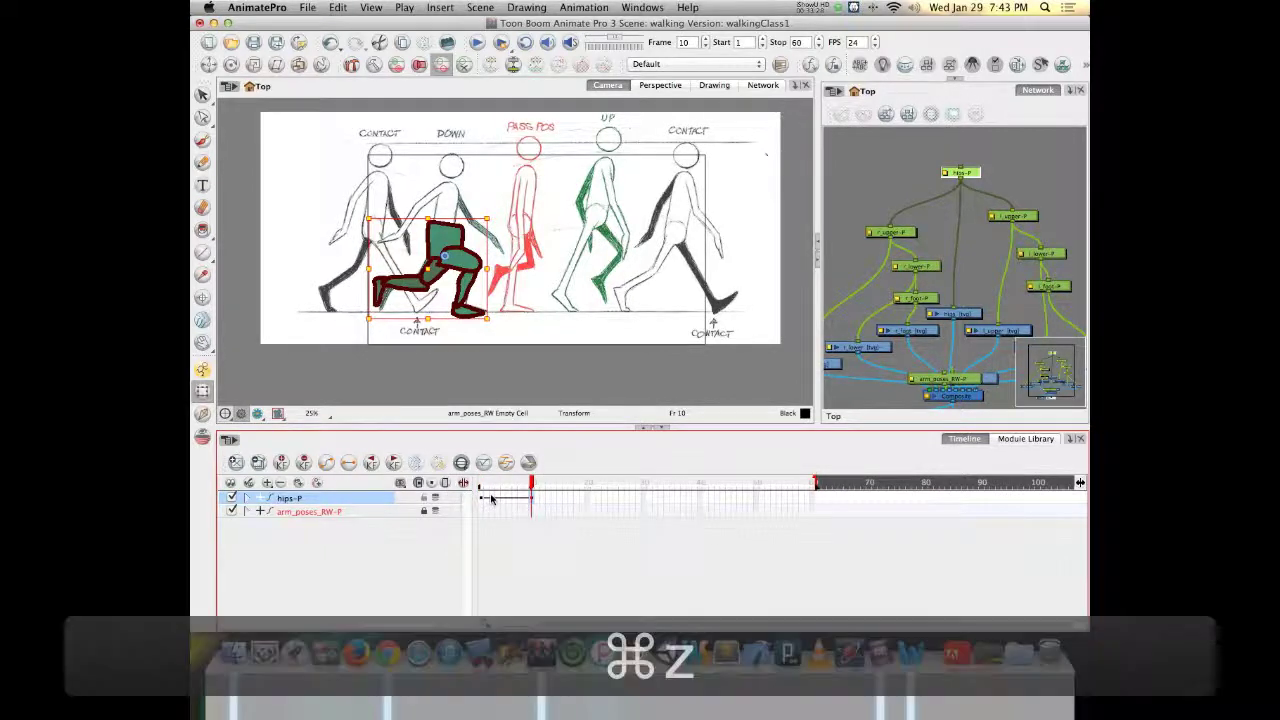
{"action": "key", "text": "super+z"}
{"action": "key", "text": "super+z"}
{"action": "key", "text": "super+z"}
{"action": "key", "text": "super+z"}
{"action": "key", "text": "super+z"}
{"action": "key", "text": "super+z"}
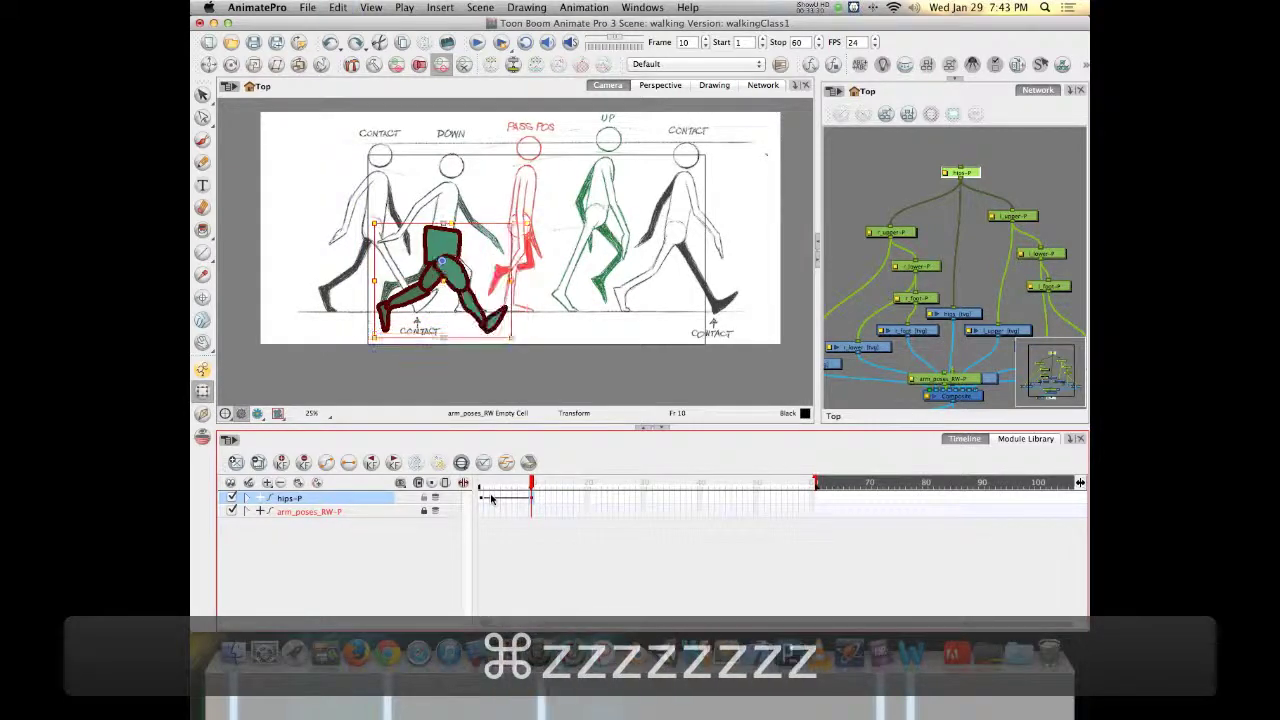
{"action": "key", "text": "super+z"}
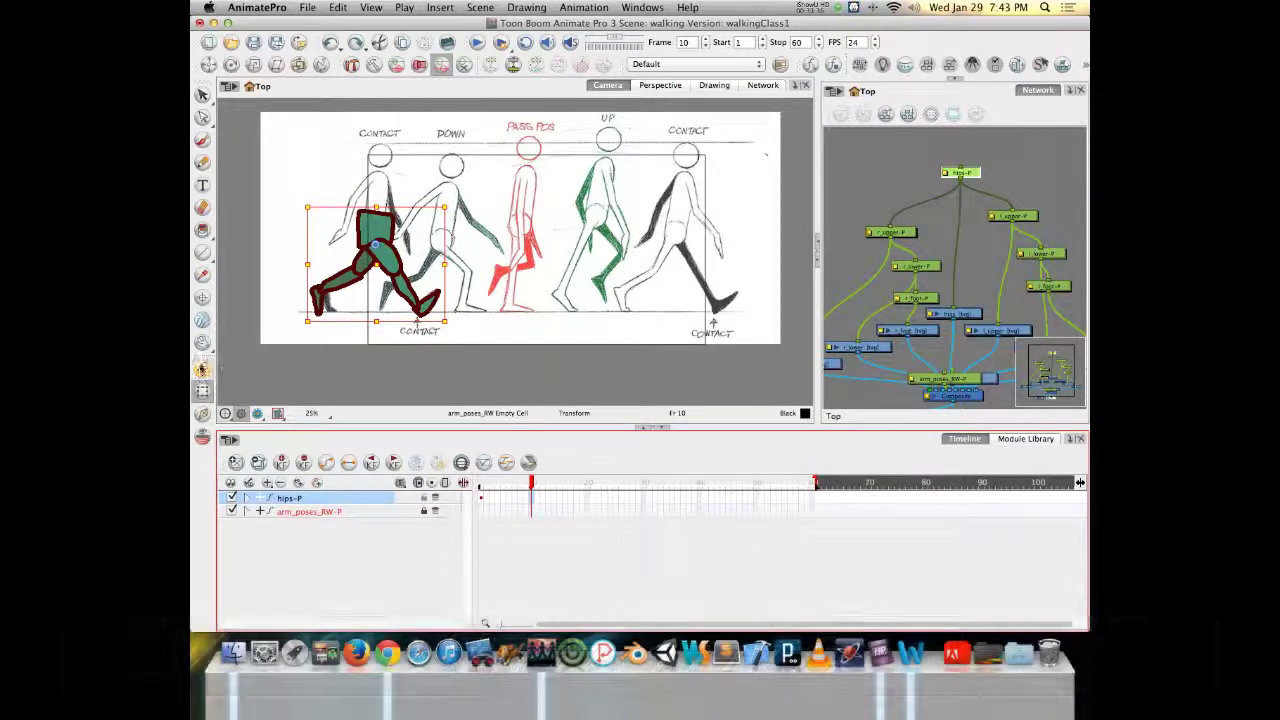
Turn on Animate mode and add a keyframe to hips-P at frame 10.
{"action": "left_click", "coordinate": [203, 370]}
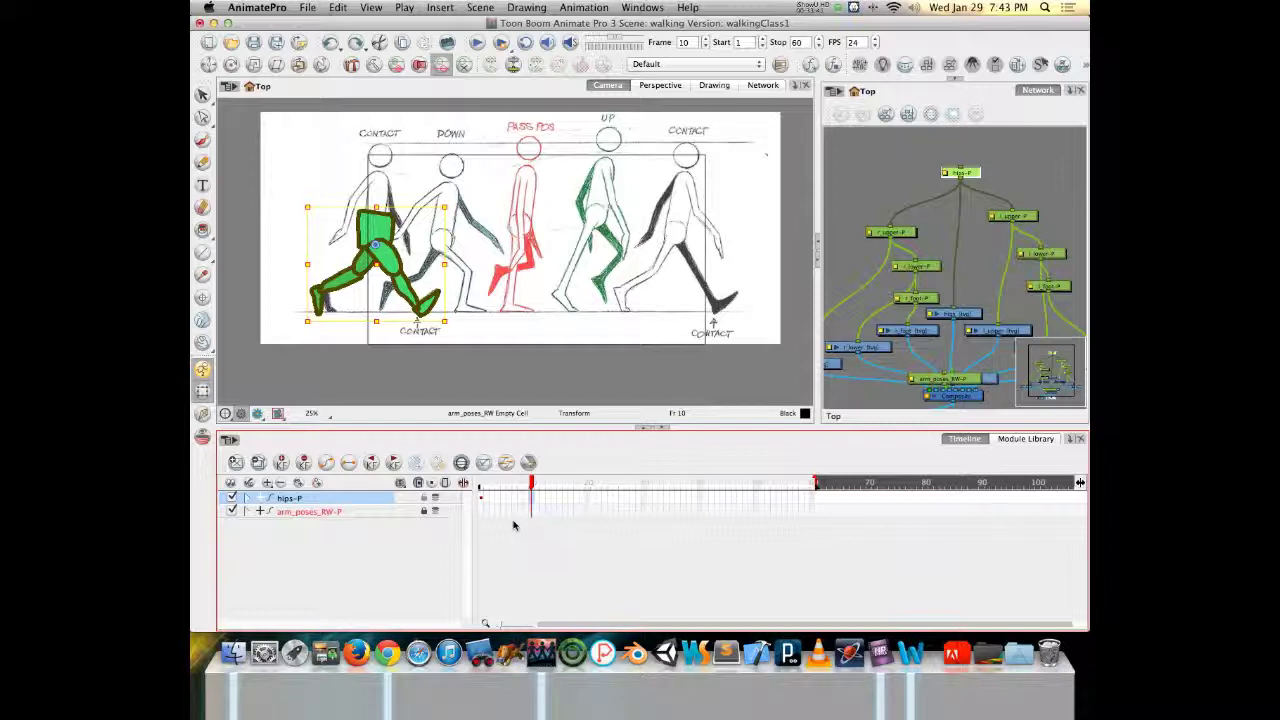
{"action": "key", "text": "F6"}
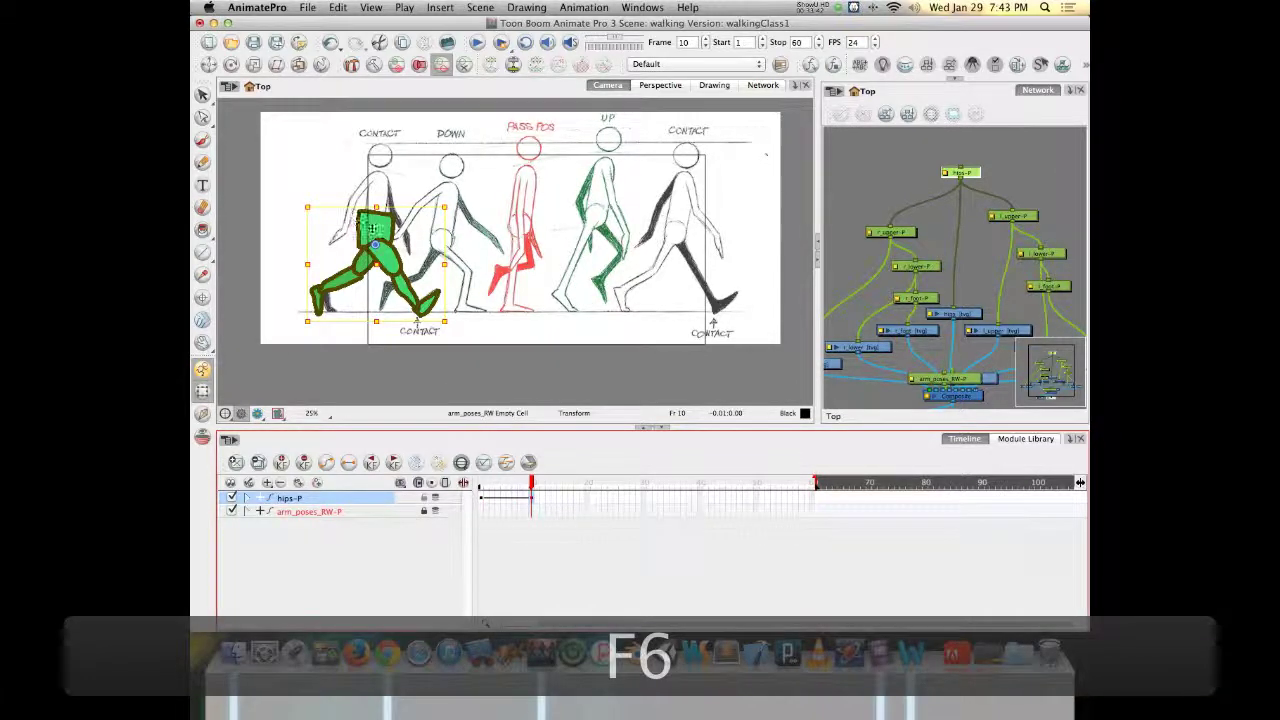
Move the whole leg character by hips-P from the first CONTACT figure onto the DOWN figure, keeping the feet near the ground line.
{"action": "left_click", "coordinate": [381, 232]}
{"action": "left_click_drag", "start_coordinate": [381, 232], "coordinate": [439, 233]}
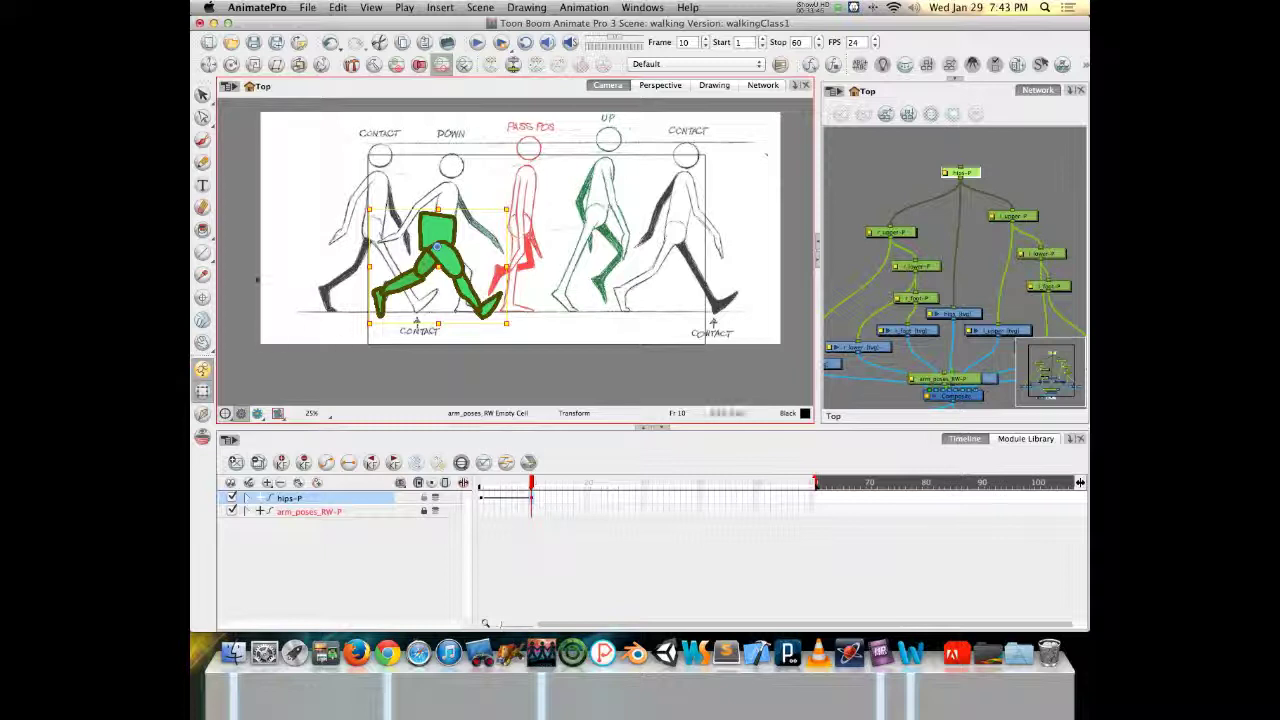
{"action": "left_click", "coordinate": [306, 372]}
Rotate r_upper-P to raise the right thigh forward and r_lower-P to fold the lower leg down at the DOWN figure's front leg.
{"action": "left_click", "coordinate": [455, 262]}
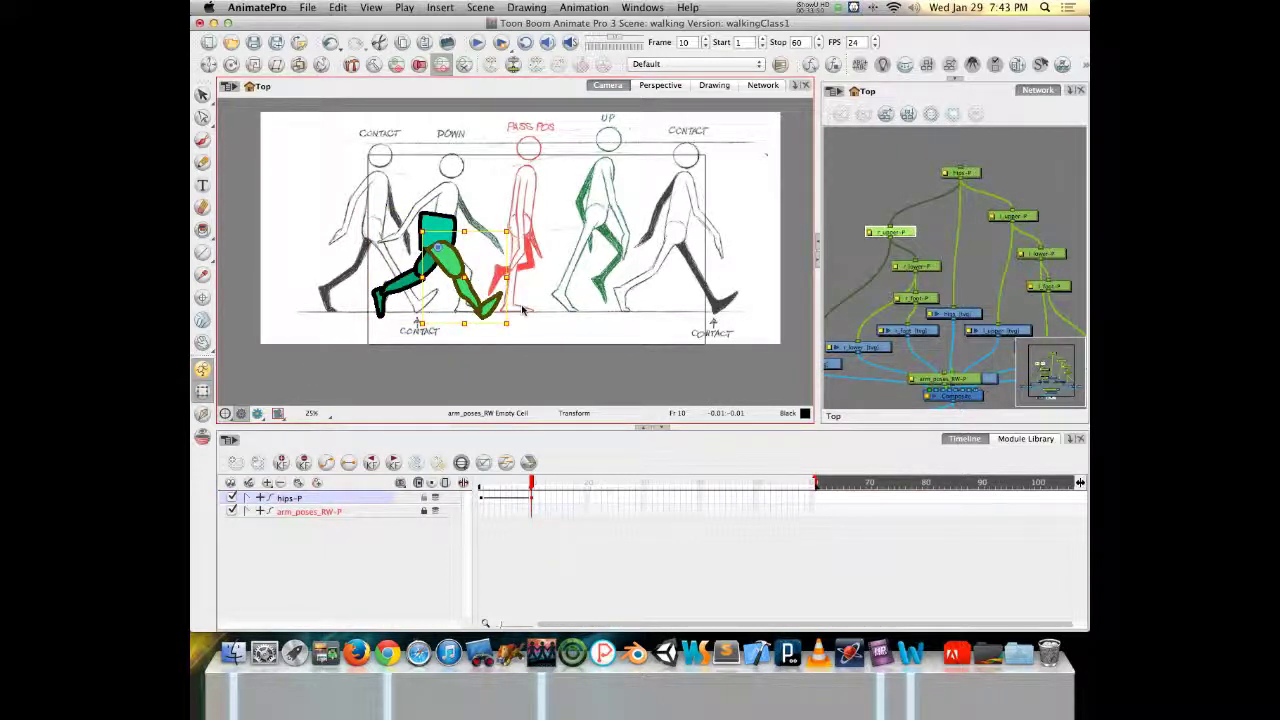
{"action": "left_click_drag", "start_coordinate": [510, 326], "coordinate": [534, 312]}
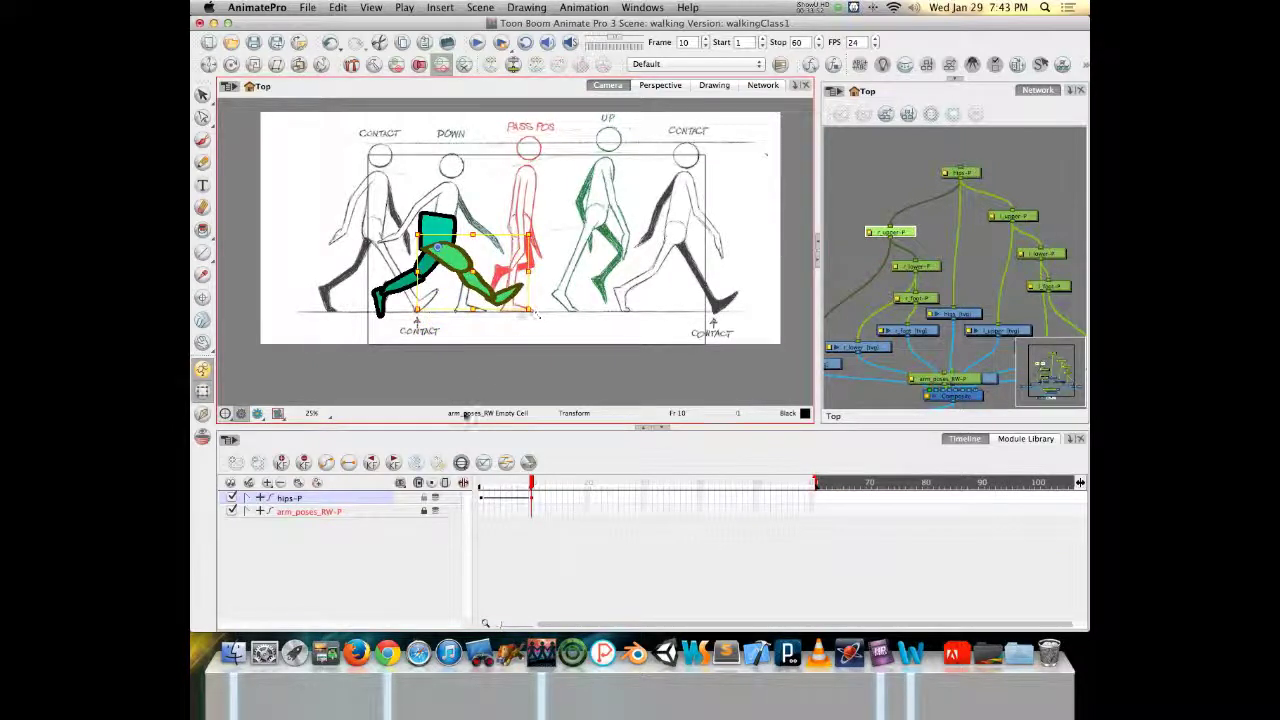
{"action": "key", "text": "super+z"}
{"action": "left_click", "coordinate": [231, 64]}
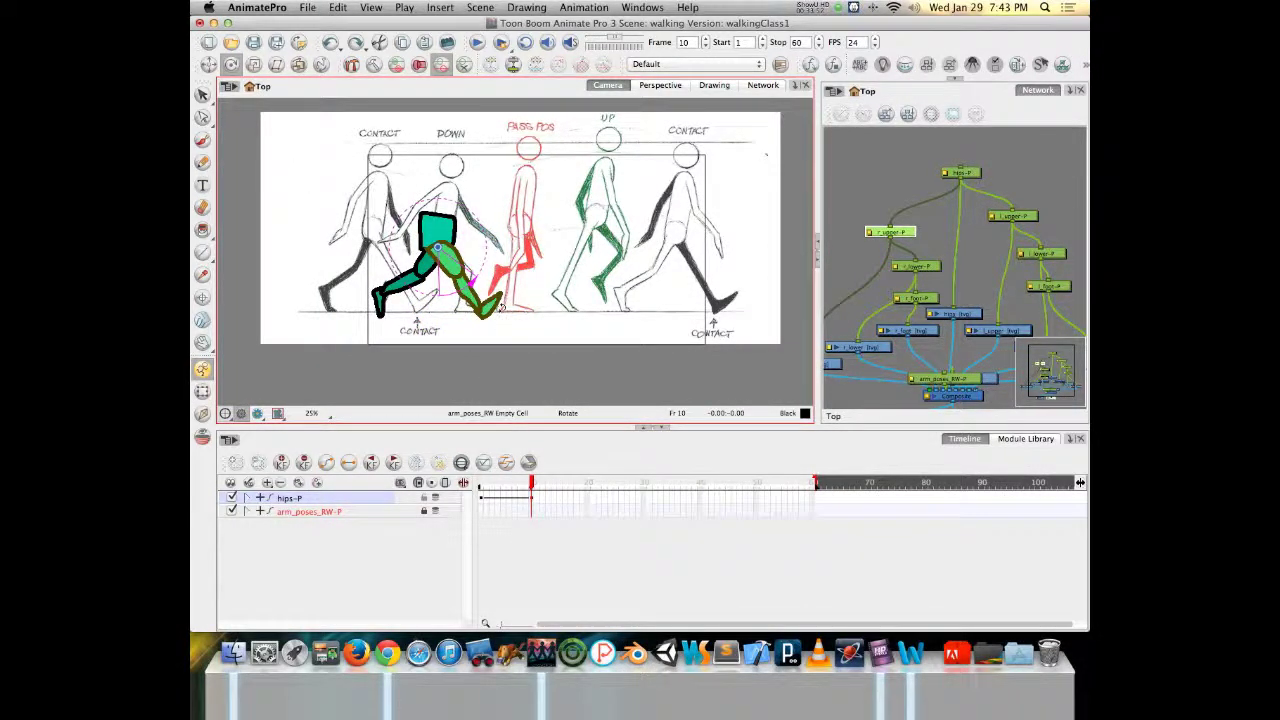
{"action": "left_click_drag", "start_coordinate": [501, 308], "coordinate": [522, 280]}
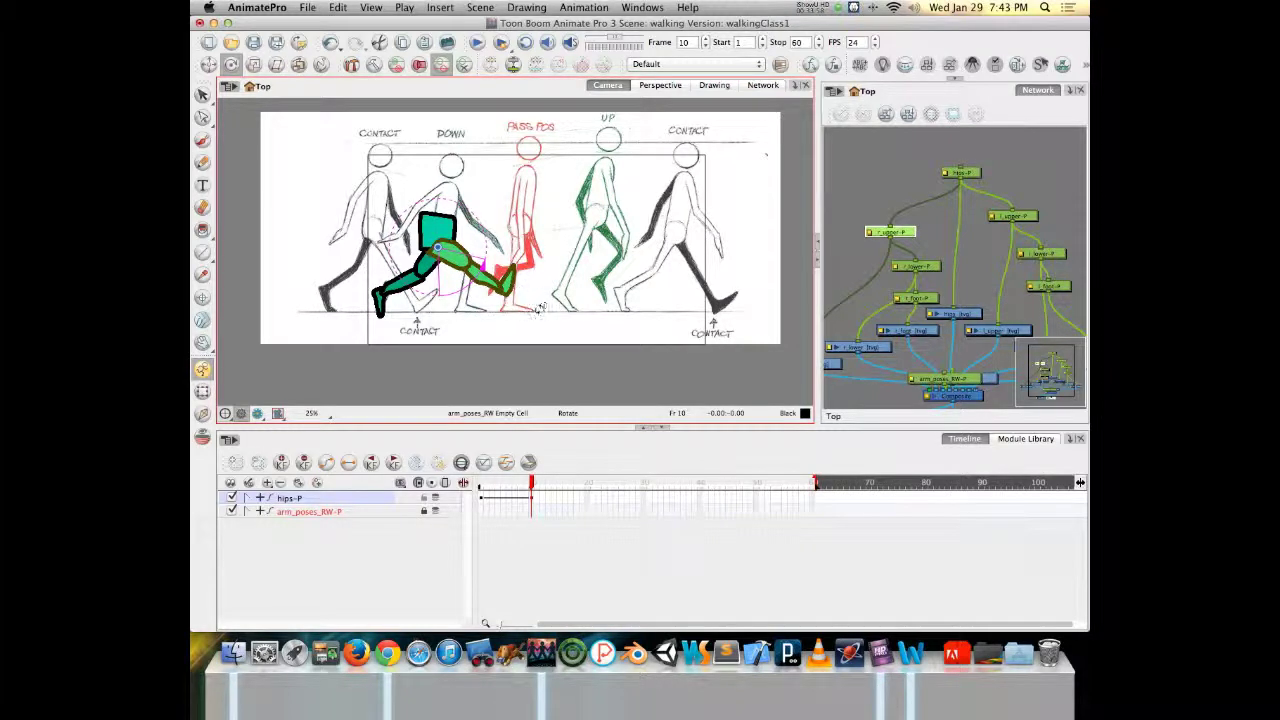
{"action": "key", "text": "Escape"}
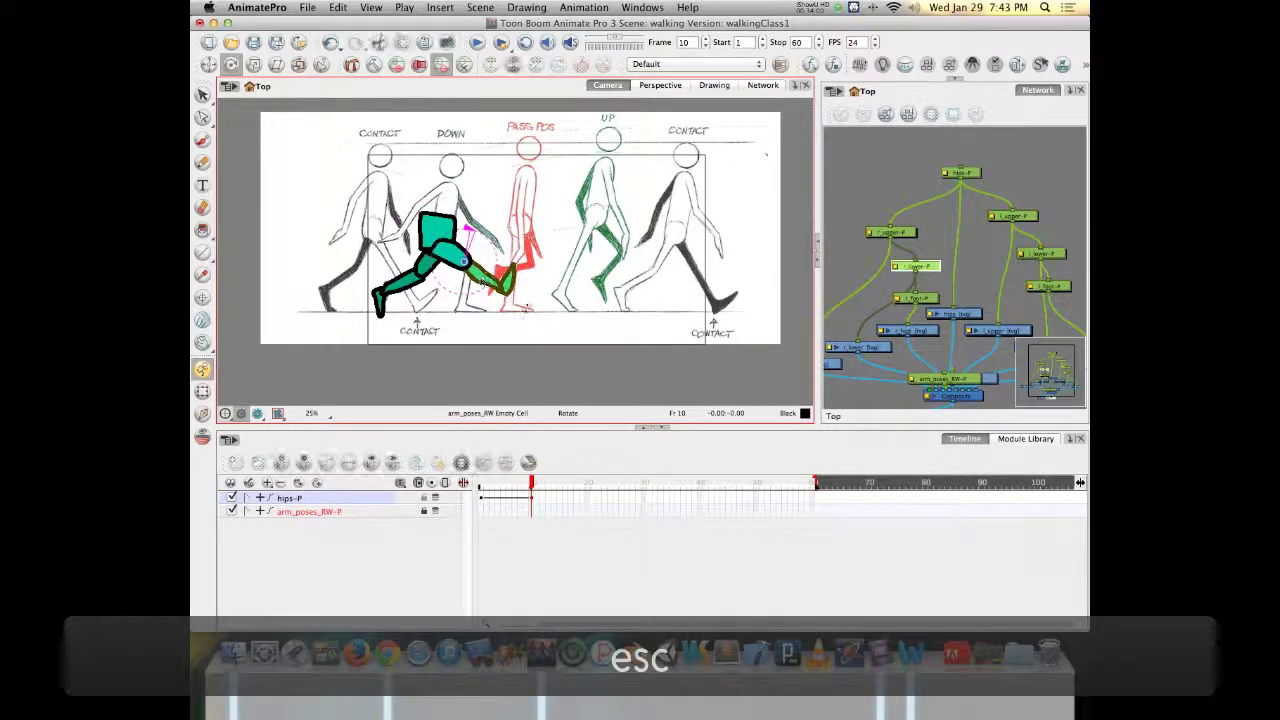
{"action": "left_click_drag", "start_coordinate": [492, 280], "coordinate": [450, 293]}
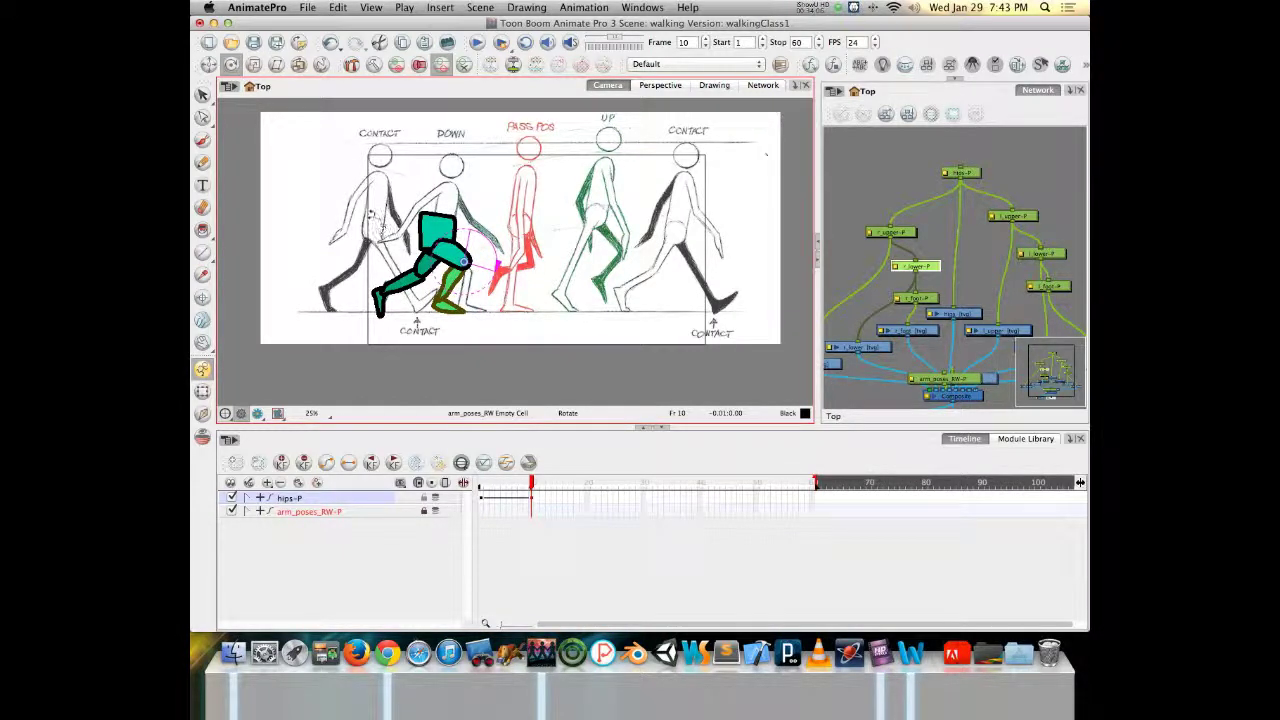
{"action": "key", "text": "Escape"}
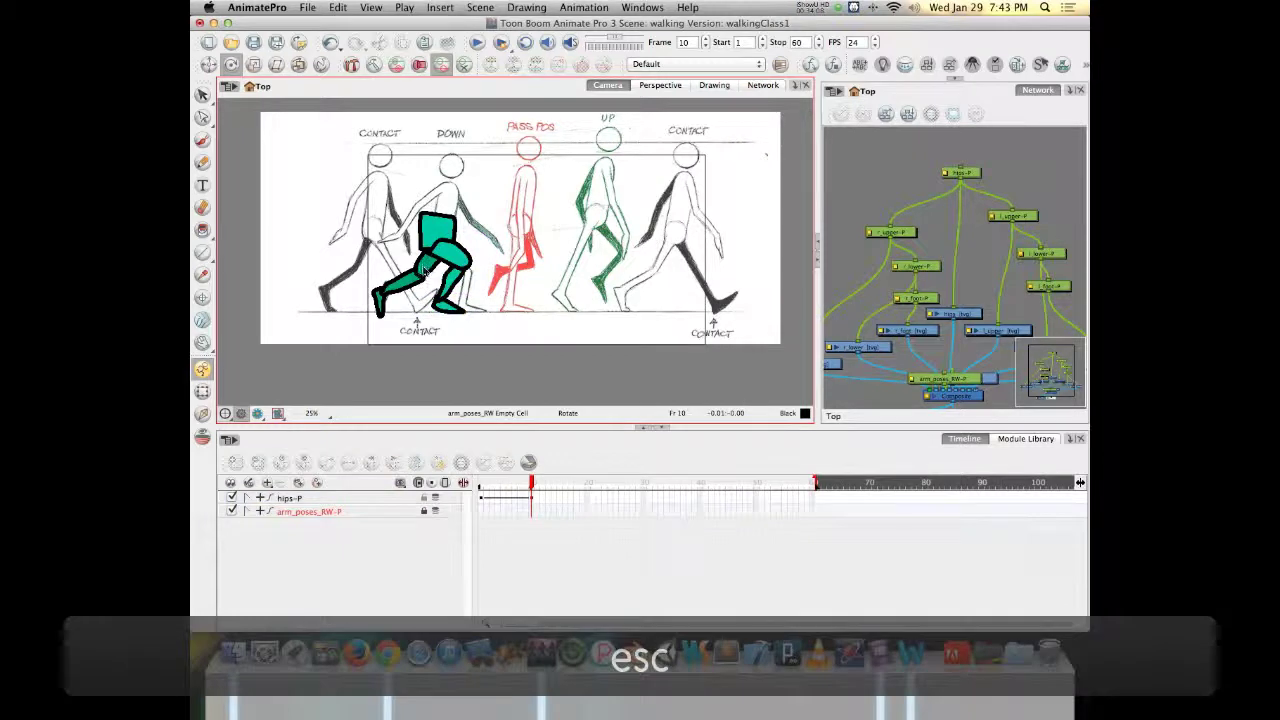
Rotate l_lower-P at the knee to swing the left lower leg up and back, scrubbing frames 1 to 10 to check the motion.
{"action": "left_click", "coordinate": [394, 282]}
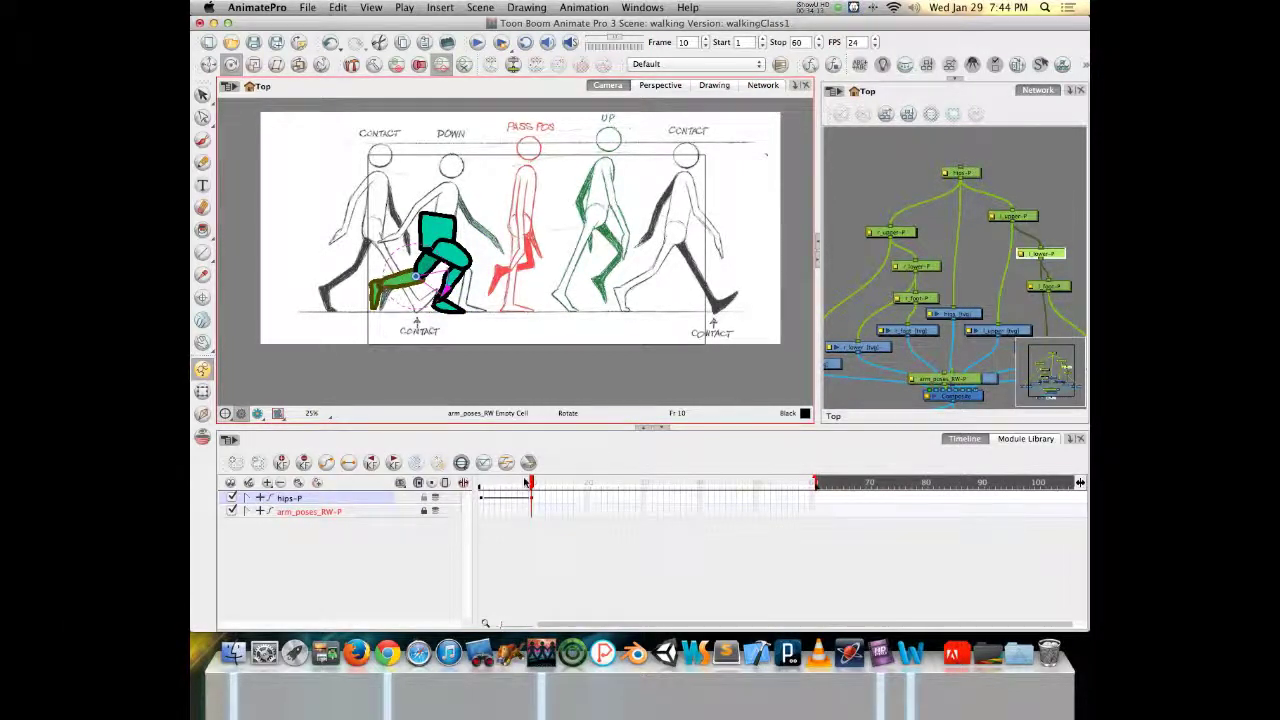
{"action": "left_click_drag", "start_coordinate": [529, 483], "coordinate": [466, 465]}
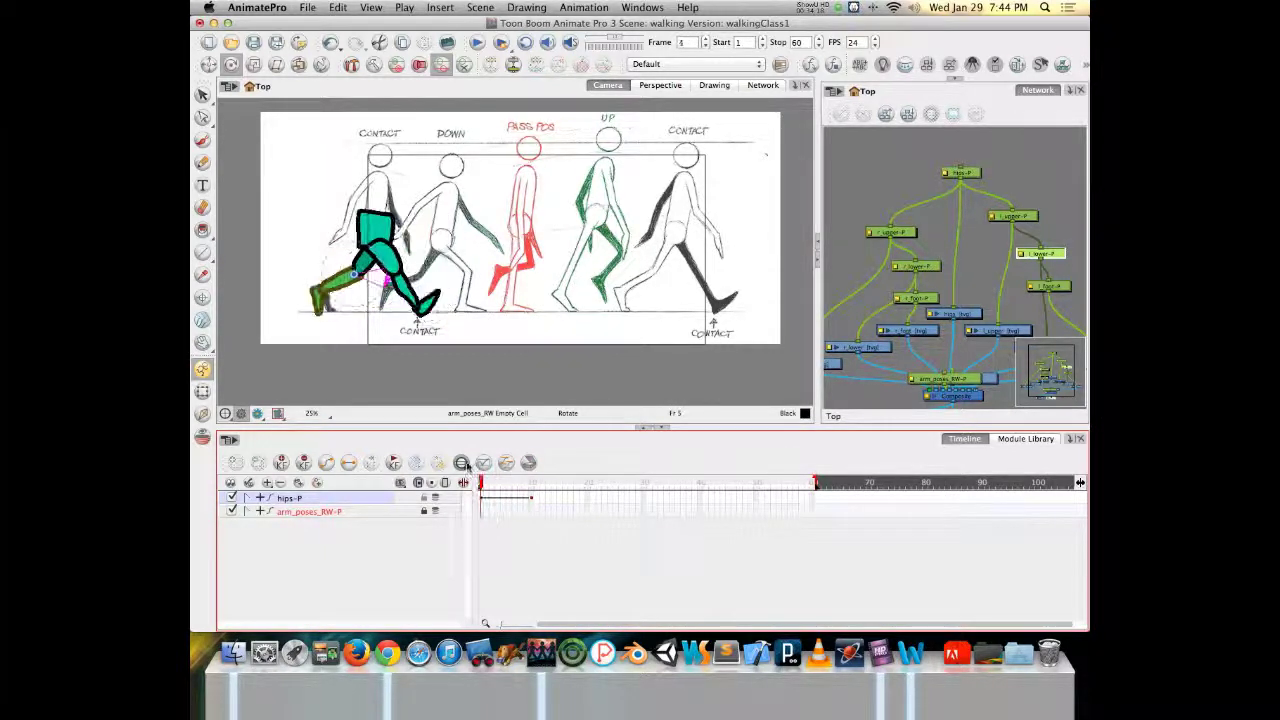
{"action": "left_click", "coordinate": [463, 463]}
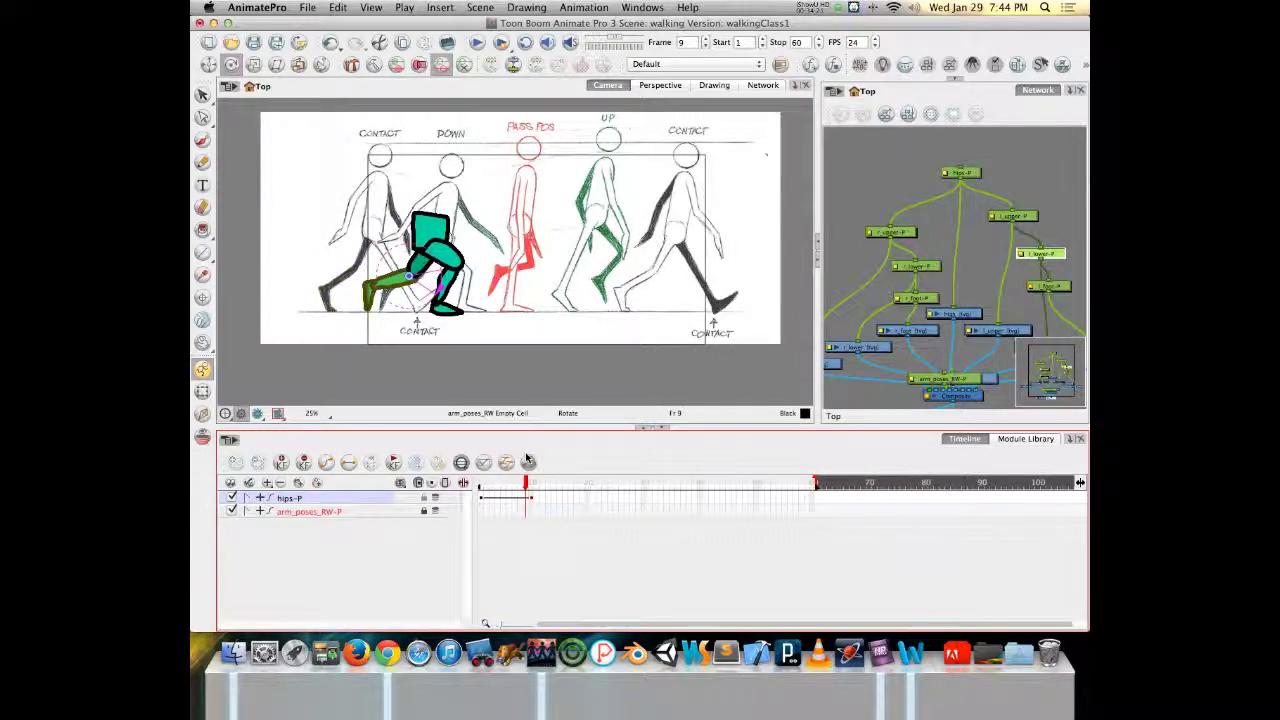
{"action": "left_click_drag", "start_coordinate": [508, 461], "coordinate": [534, 425]}
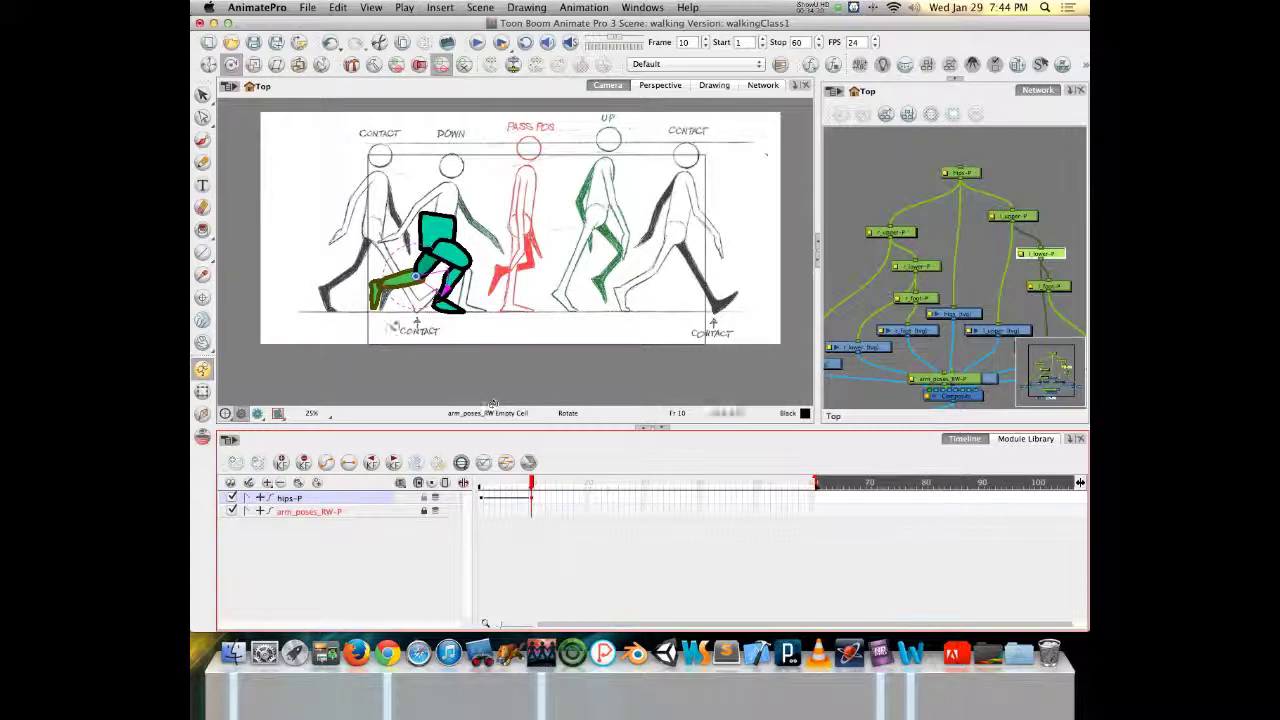
{"action": "left_click_drag", "start_coordinate": [395, 288], "coordinate": [392, 285]}
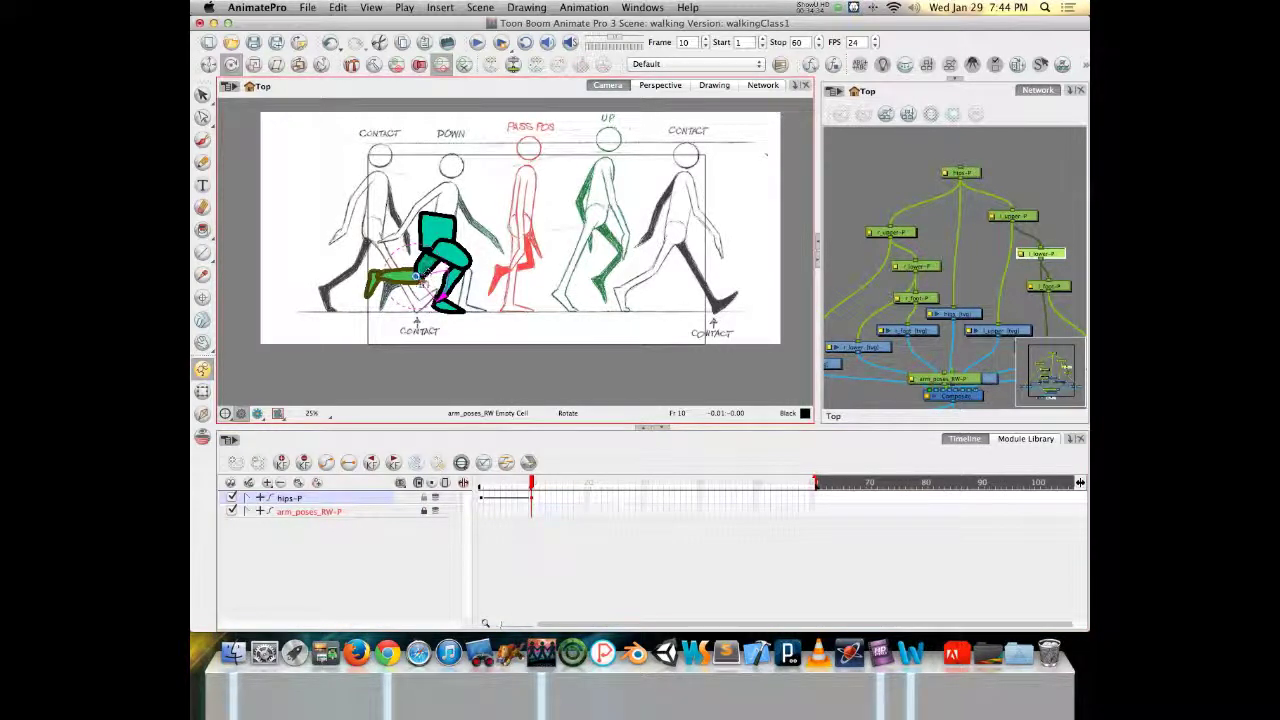
Rotate the l_upper-P peg at the hip to bring the left thigh down and forward, lowering the rear foot to the ground line.
{"action": "key", "text": "b"}
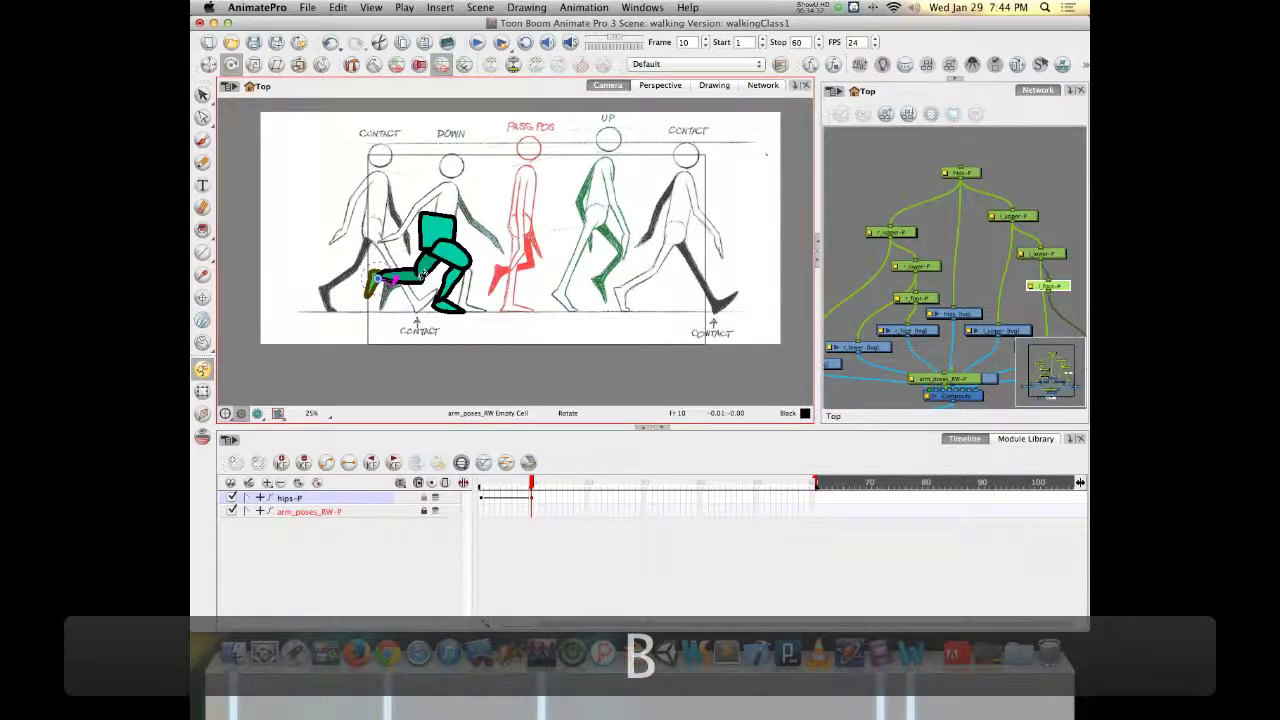
{"action": "key", "text": "b"}
{"action": "key", "text": "b"}
{"action": "left_click_drag", "start_coordinate": [403, 283], "coordinate": [409, 288]}
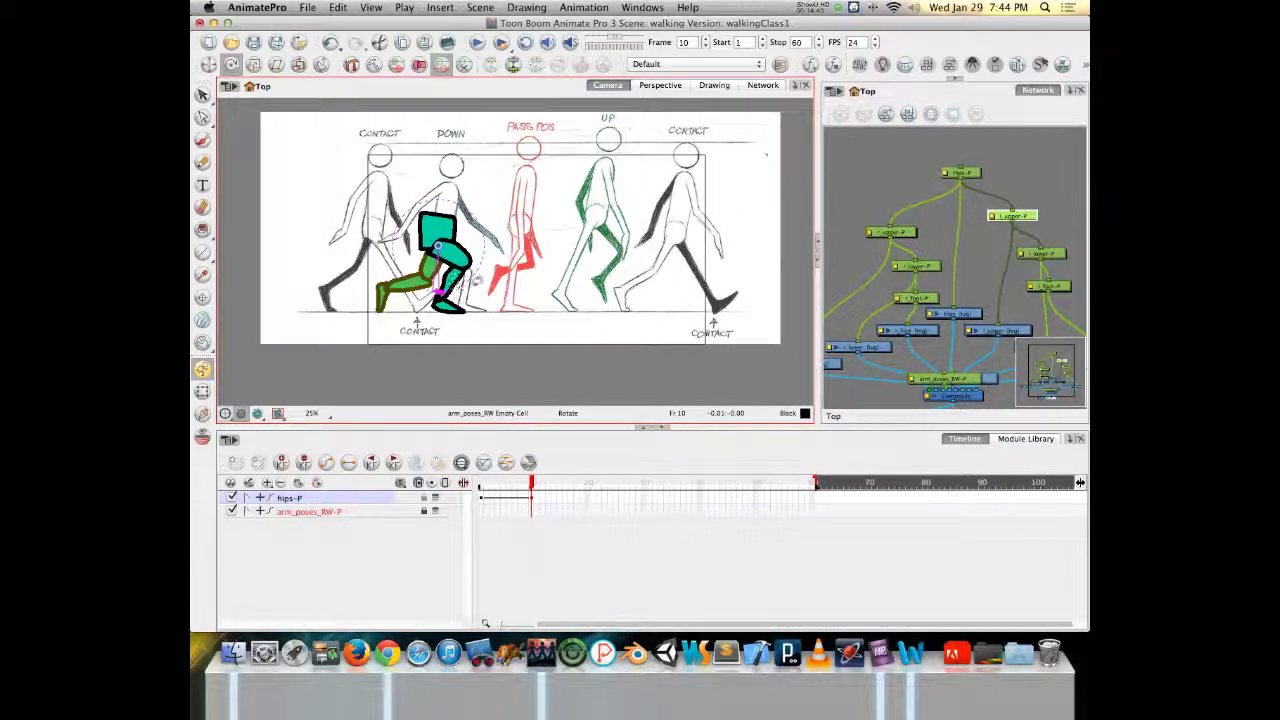
{"action": "key", "text": "Escape"}
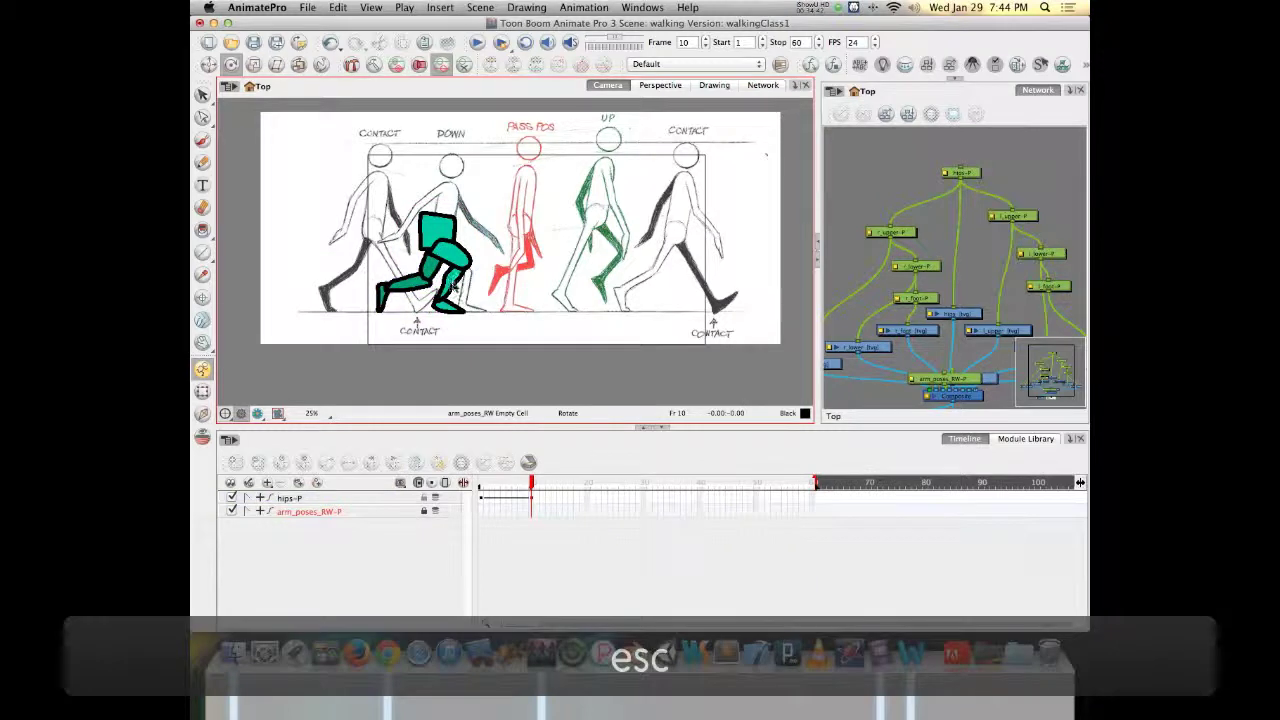
Rotate r_lower-P forward at the knee and level r_foot-P to plant the right foot on the DOWN figure's ground line.
{"action": "left_click", "coordinate": [454, 282]}
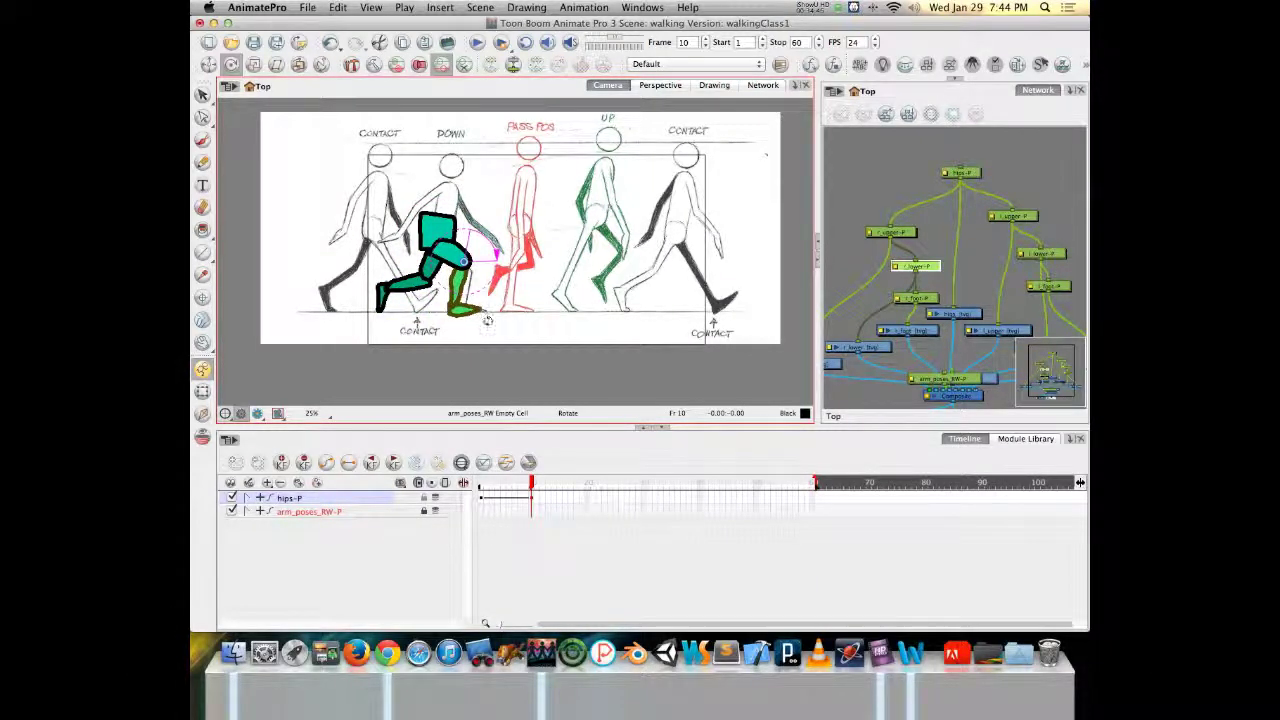
{"action": "key", "text": "b"}
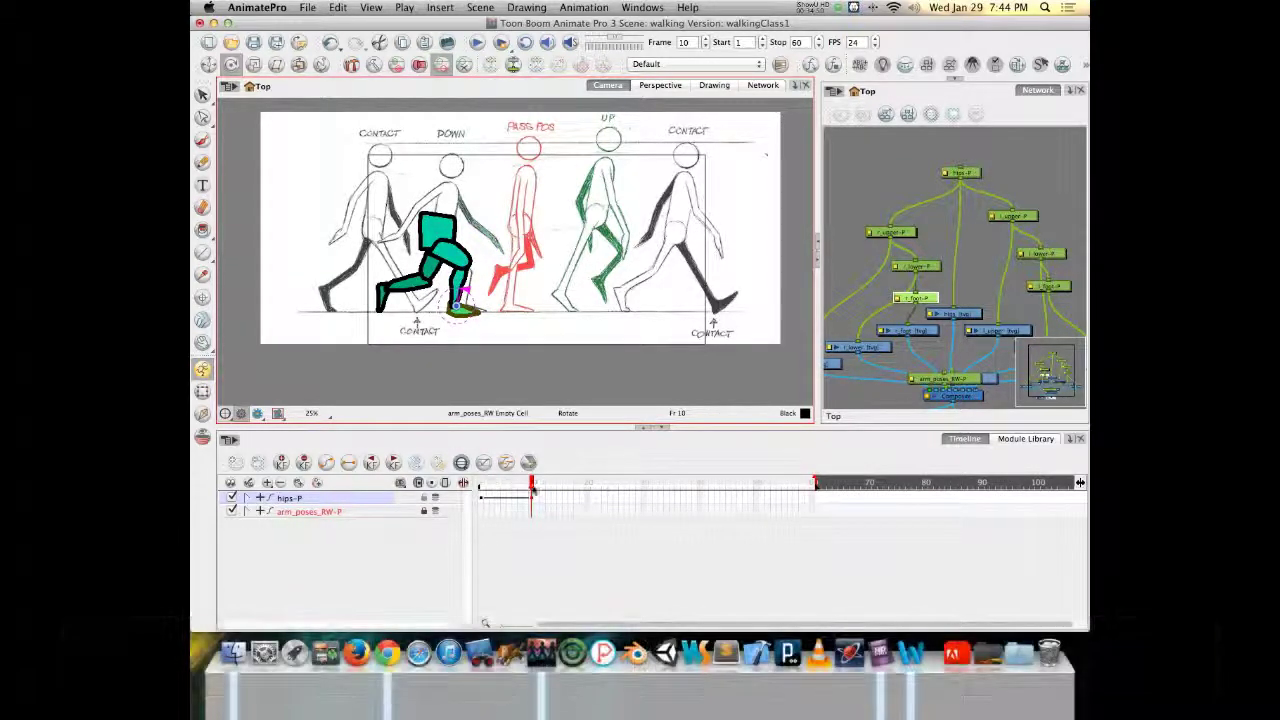
Add a keyframe to hips-P at frame 20.
{"action": "left_click_drag", "start_coordinate": [531, 482], "coordinate": [585, 500]}
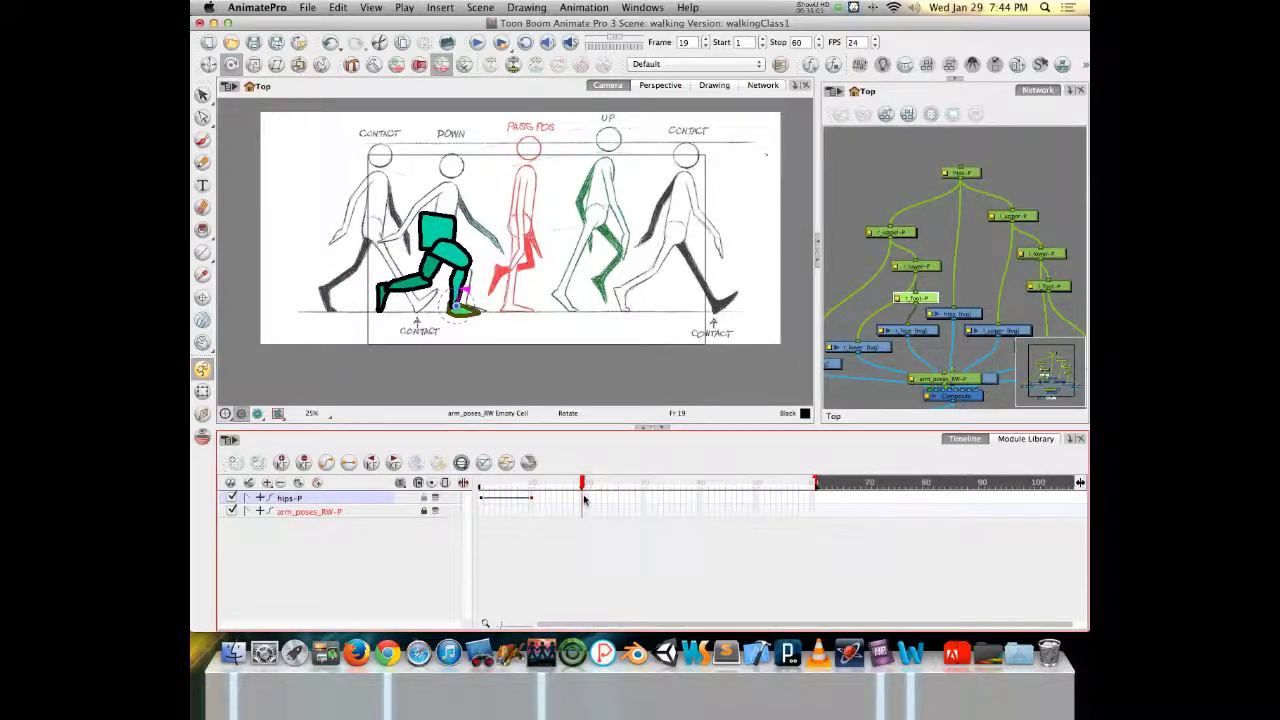
{"action": "left_click", "coordinate": [585, 499]}
{"action": "left_click", "coordinate": [588, 498]}
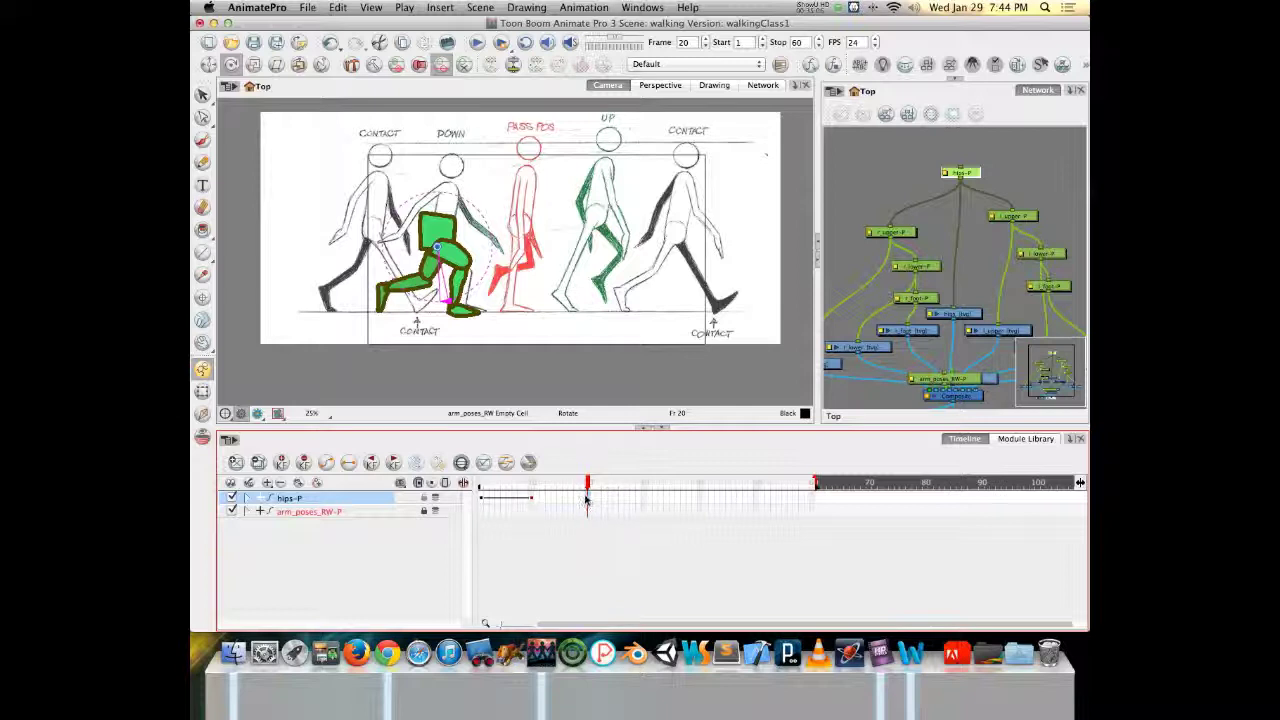
{"action": "key", "text": "F6"}
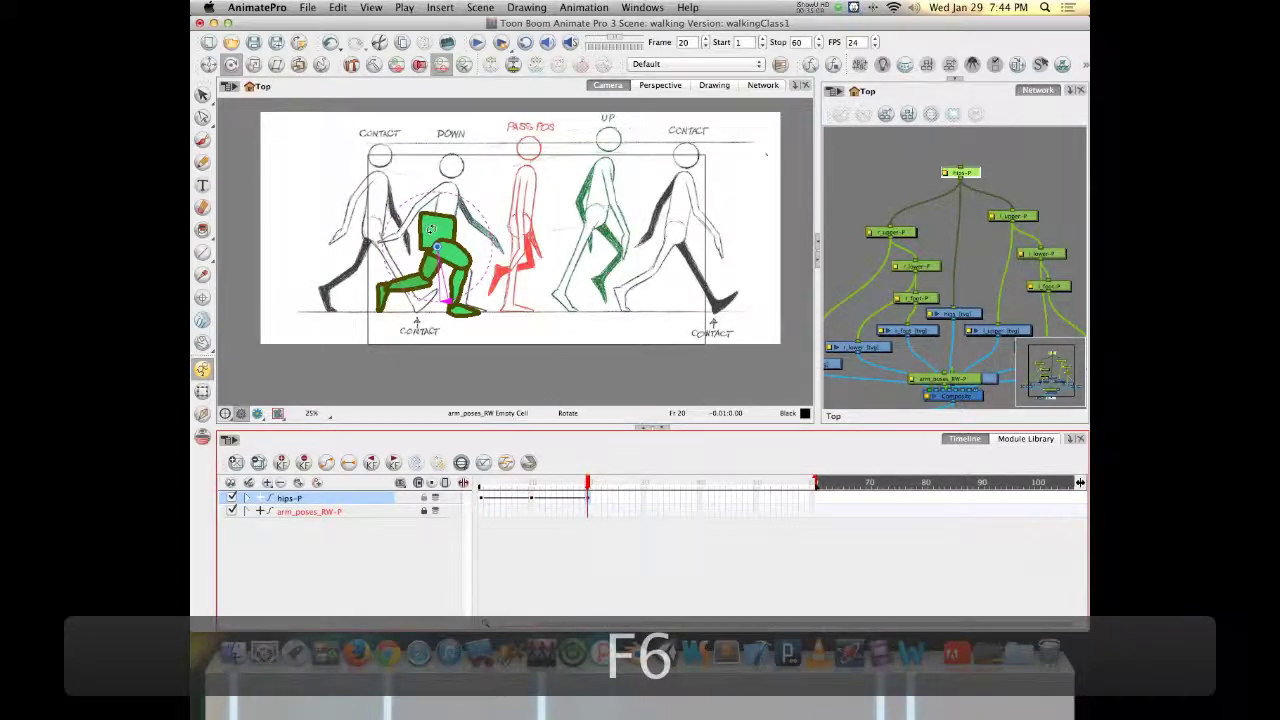
Move hips-P onto the PASS POS figure at frame 20 and rotate r_upper-P and r_lower-P to stand the right leg on the ground line.
{"action": "left_click", "coordinate": [203, 392]}
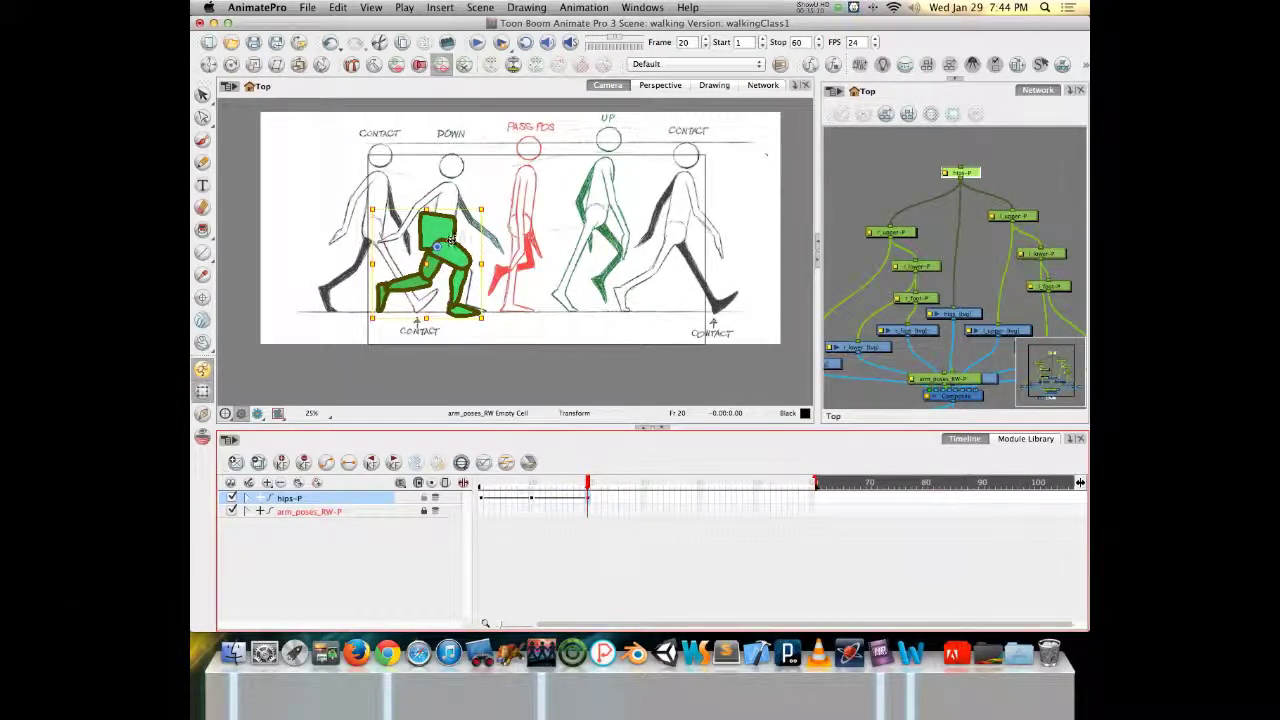
{"action": "left_click_drag", "start_coordinate": [432, 240], "coordinate": [515, 221]}
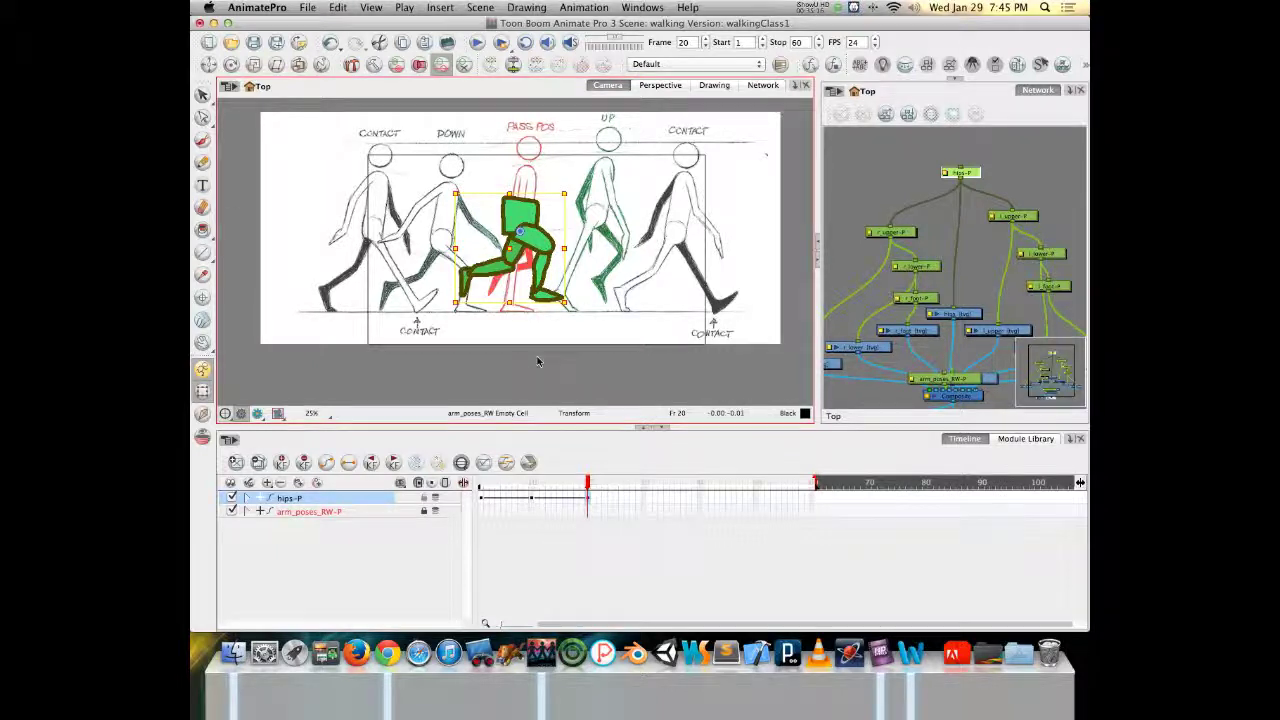
{"action": "left_click", "coordinate": [231, 64]}
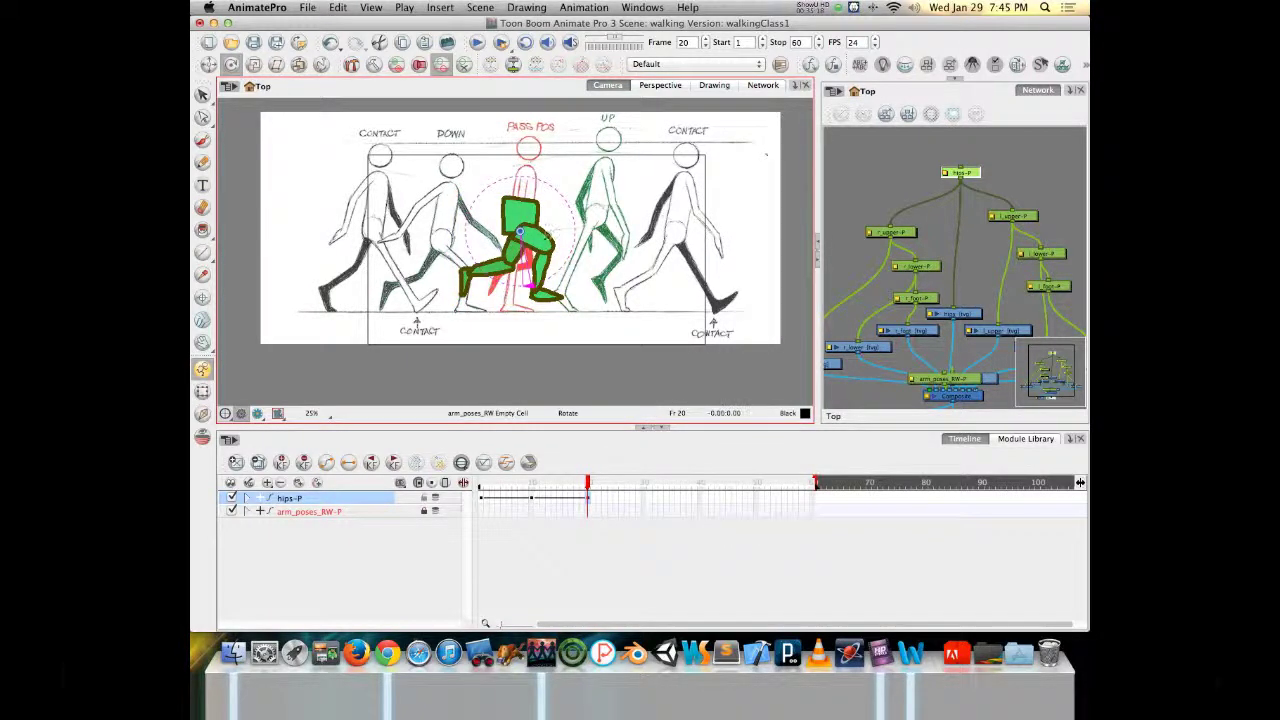
{"action": "key", "text": "Escape"}
{"action": "left_click", "coordinate": [540, 245]}
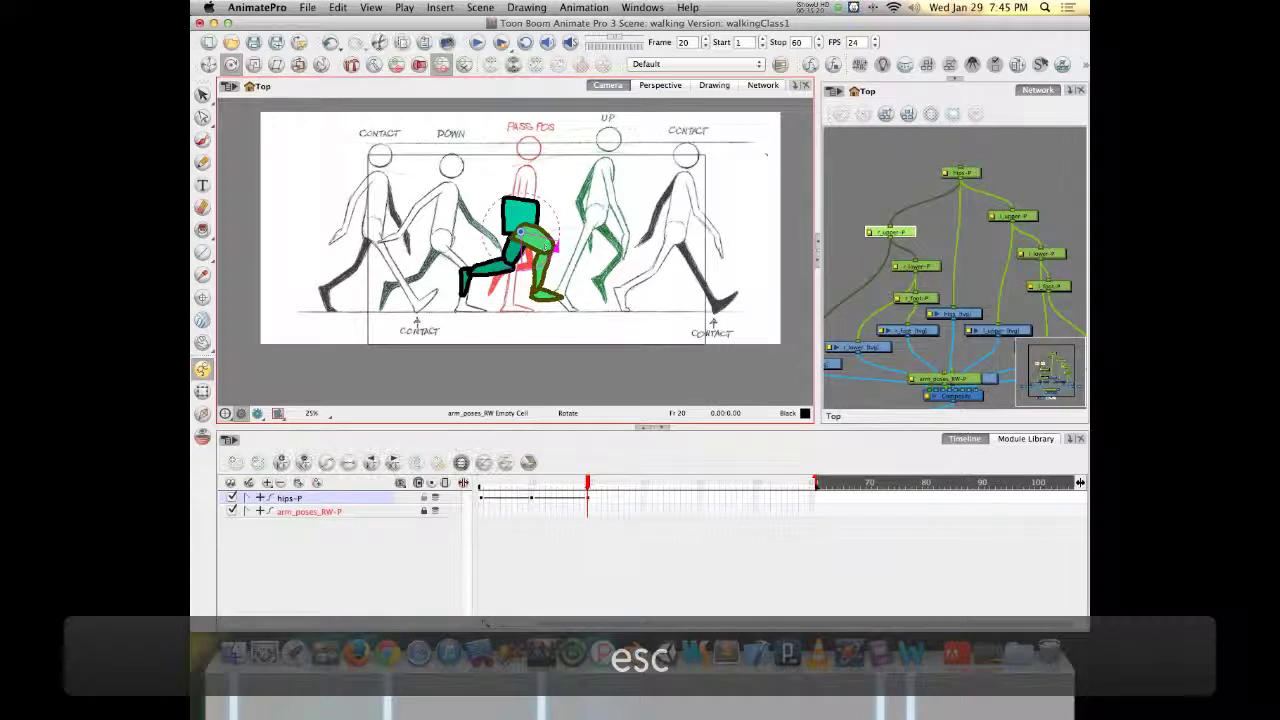
{"action": "left_click_drag", "start_coordinate": [540, 250], "coordinate": [494, 271]}
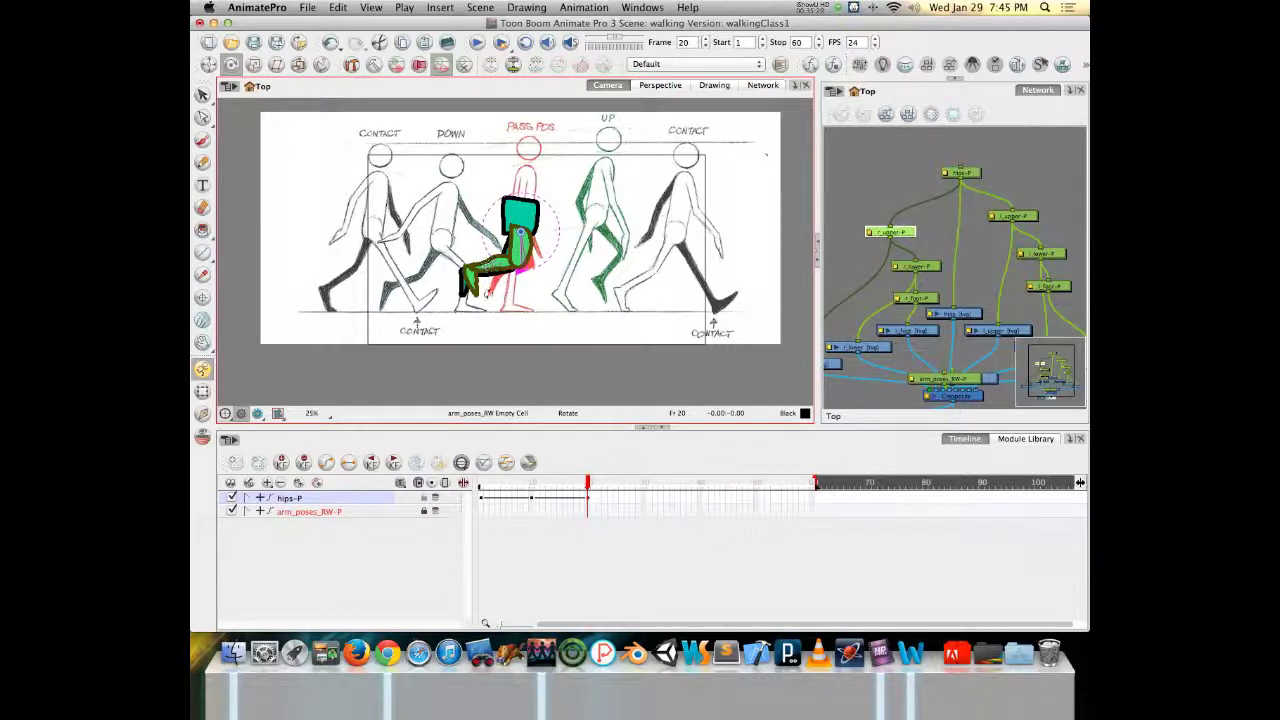
{"action": "key", "text": "b"}
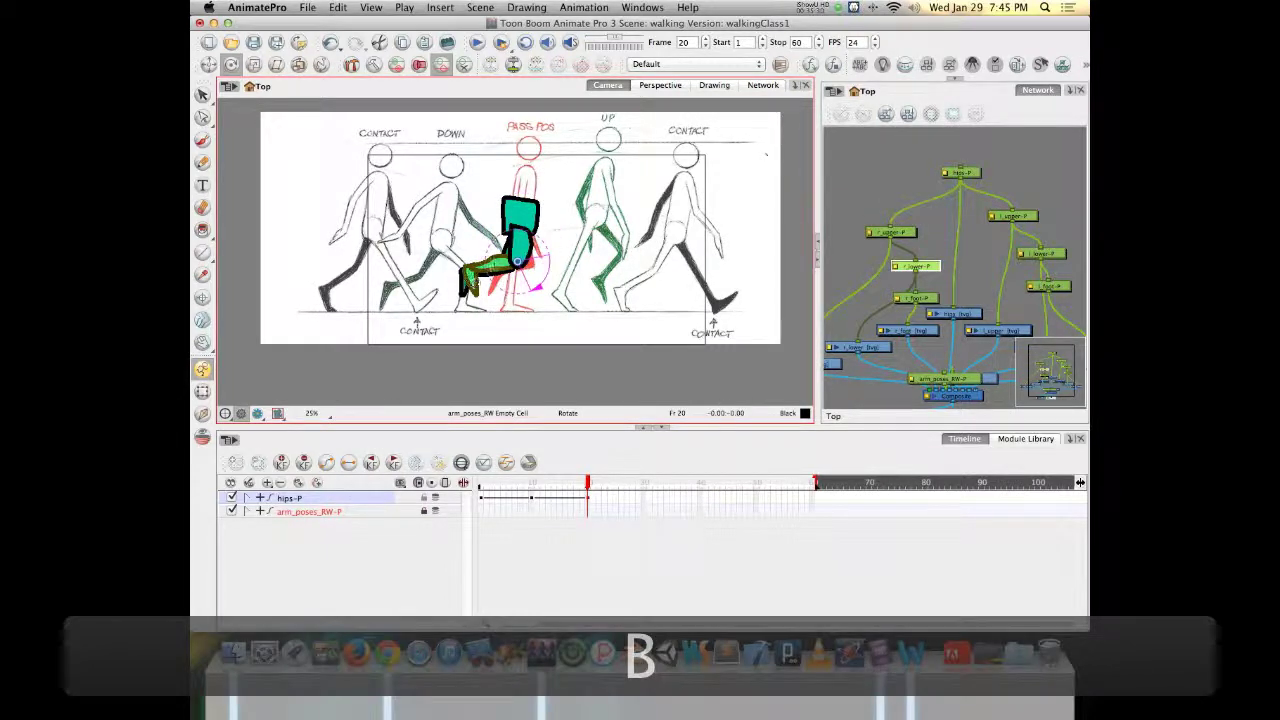
{"action": "left_click_drag", "start_coordinate": [476, 282], "coordinate": [509, 293]}
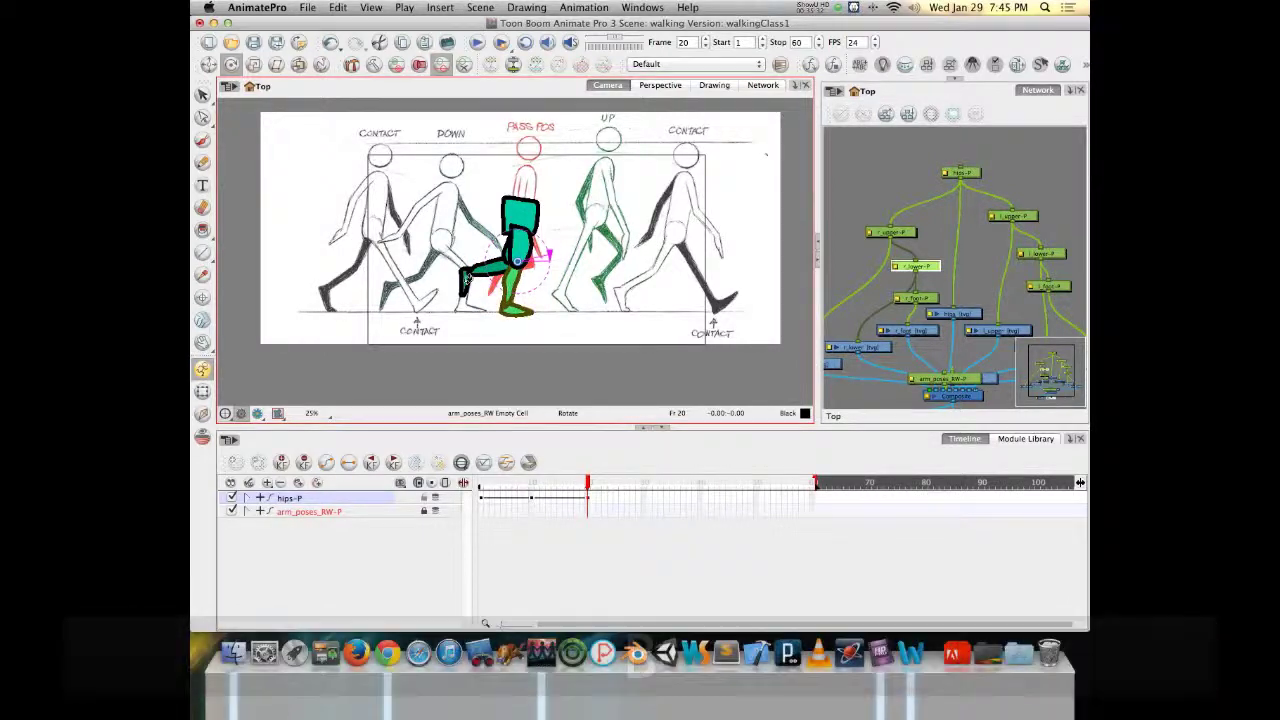
Rotate l_upper-P forward at the hip and l_lower-P back at the knee to match the red raised leg of the PASS POS figure.
{"action": "key", "text": "Escape"}
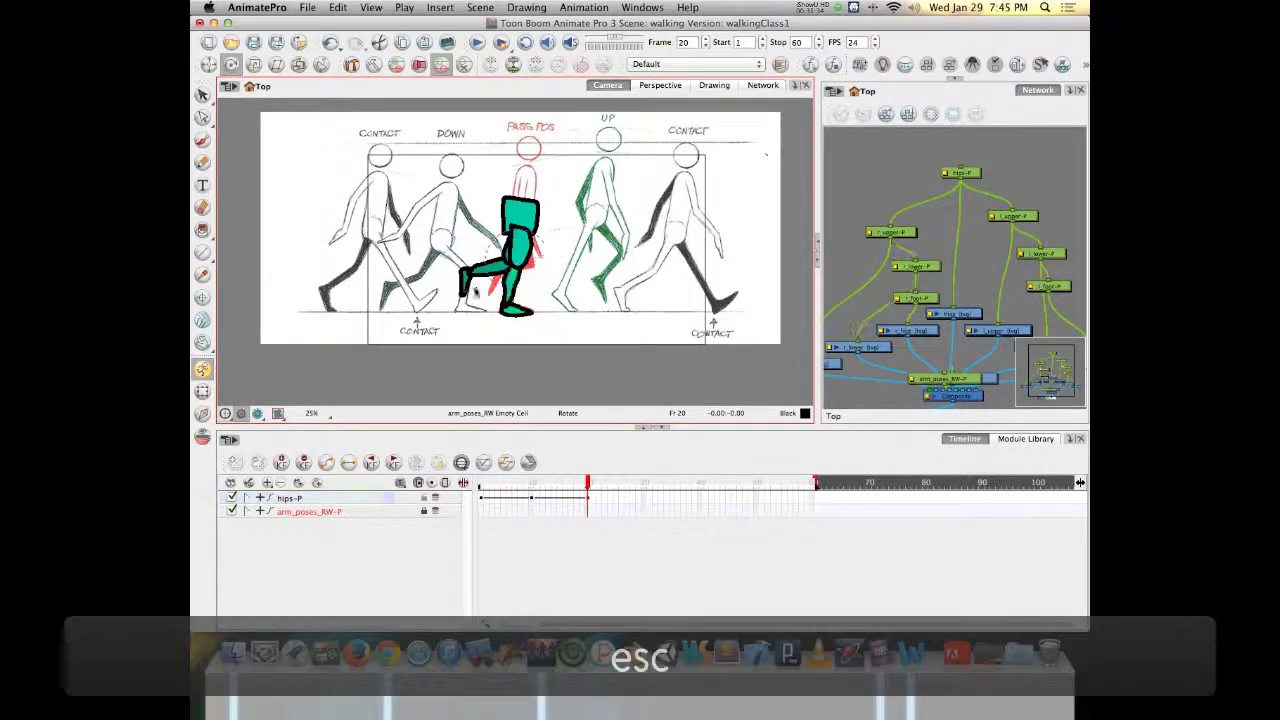
{"action": "left_click", "coordinate": [486, 270]}
{"action": "key", "text": "b"}
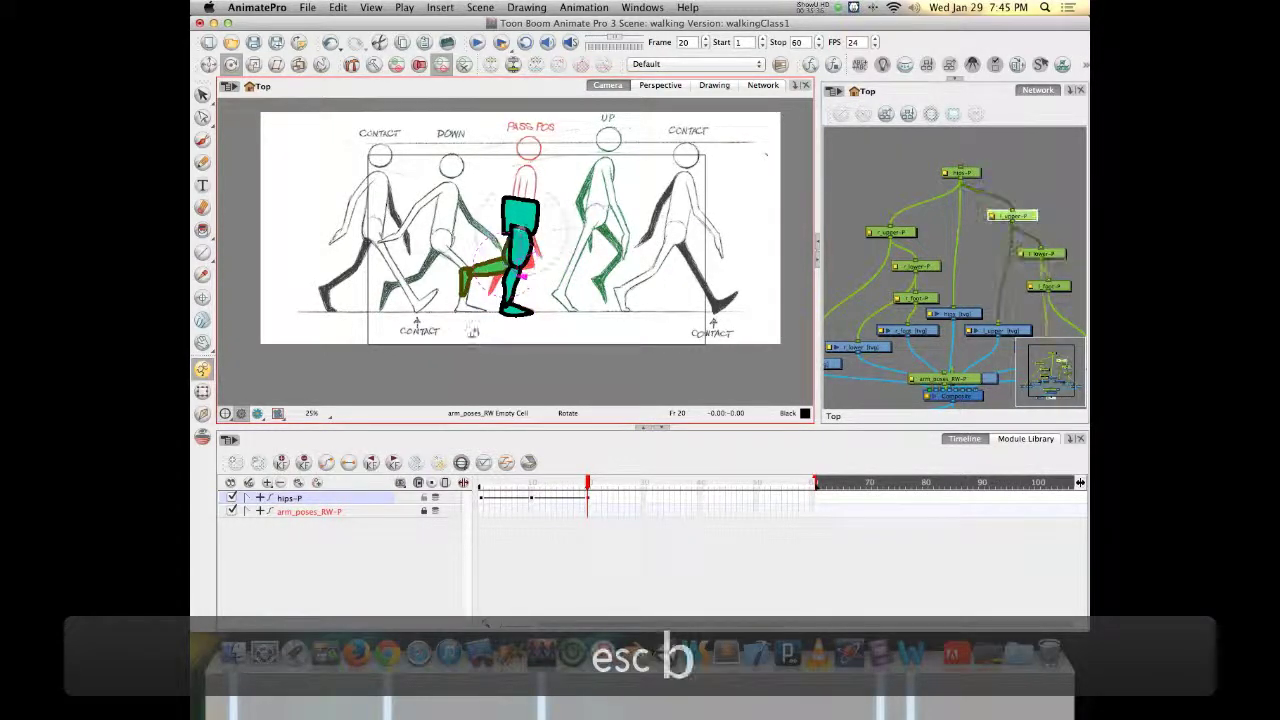
{"action": "left_click_drag", "start_coordinate": [506, 274], "coordinate": [529, 271]}
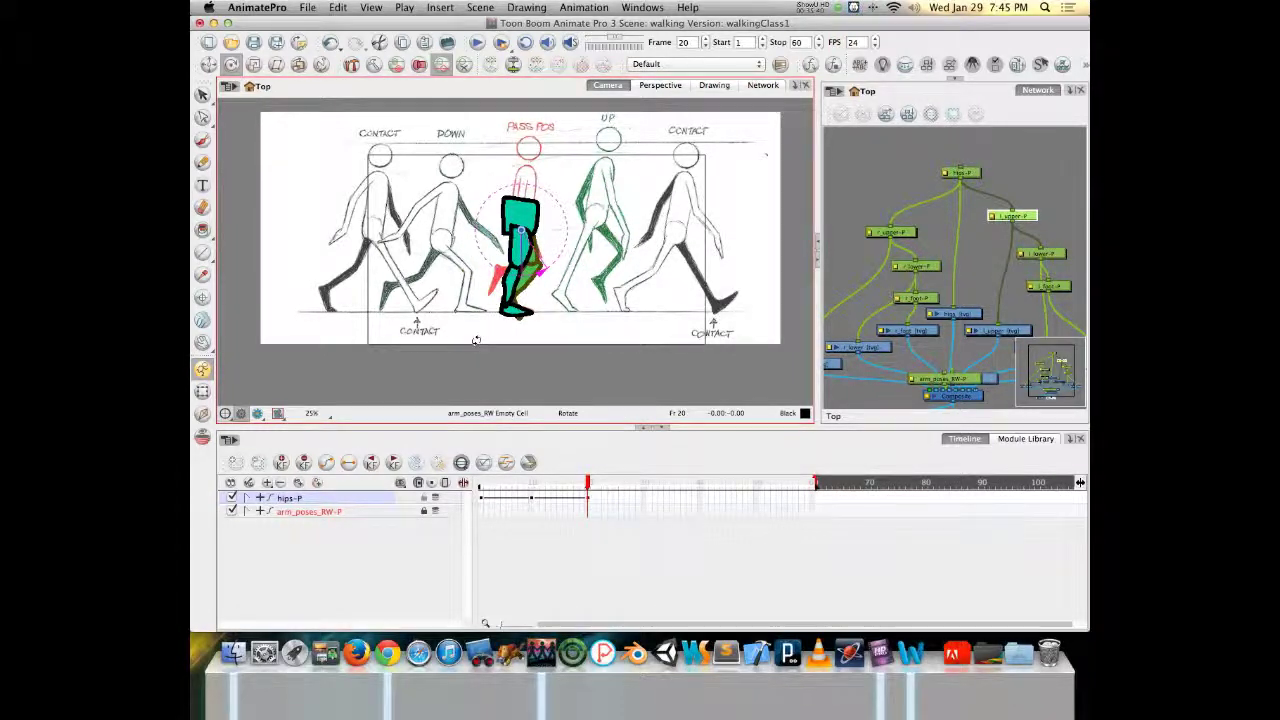
{"action": "key", "text": "shift+b"}
{"action": "left_click_drag", "start_coordinate": [540, 270], "coordinate": [559, 282]}
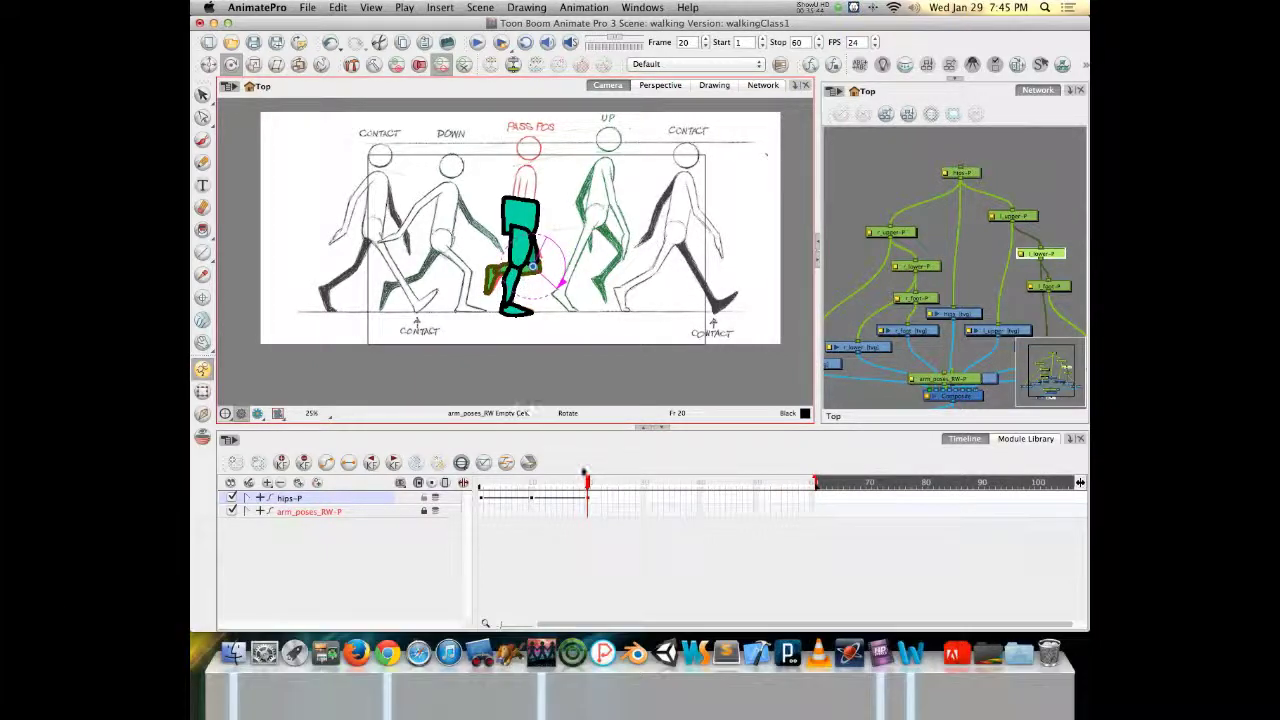
Enable onion skin for hips-P and, at frame 10, shift the character back so the planted foot overlaps its frame 1 contact position.
{"action": "left_click_drag", "start_coordinate": [589, 483], "coordinate": [481, 483]}
{"action": "left_click_drag", "start_coordinate": [474, 434], "coordinate": [531, 392]}
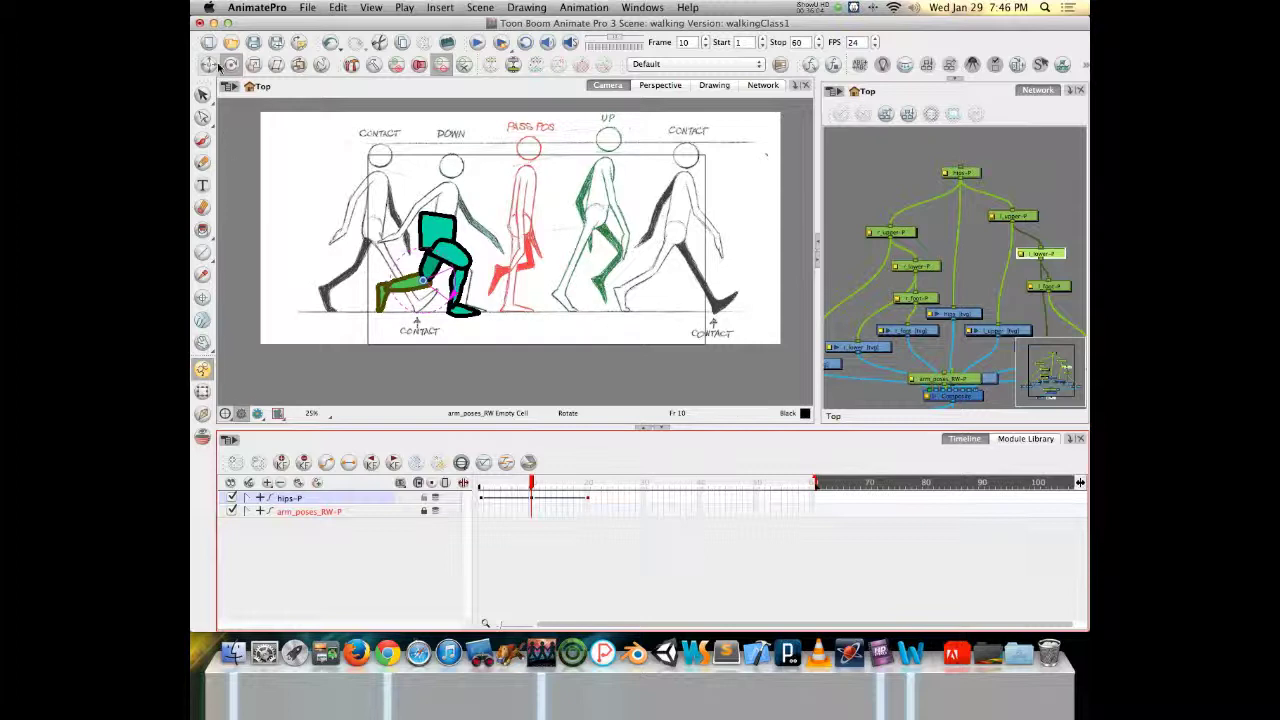
{"action": "left_click", "coordinate": [202, 369]}
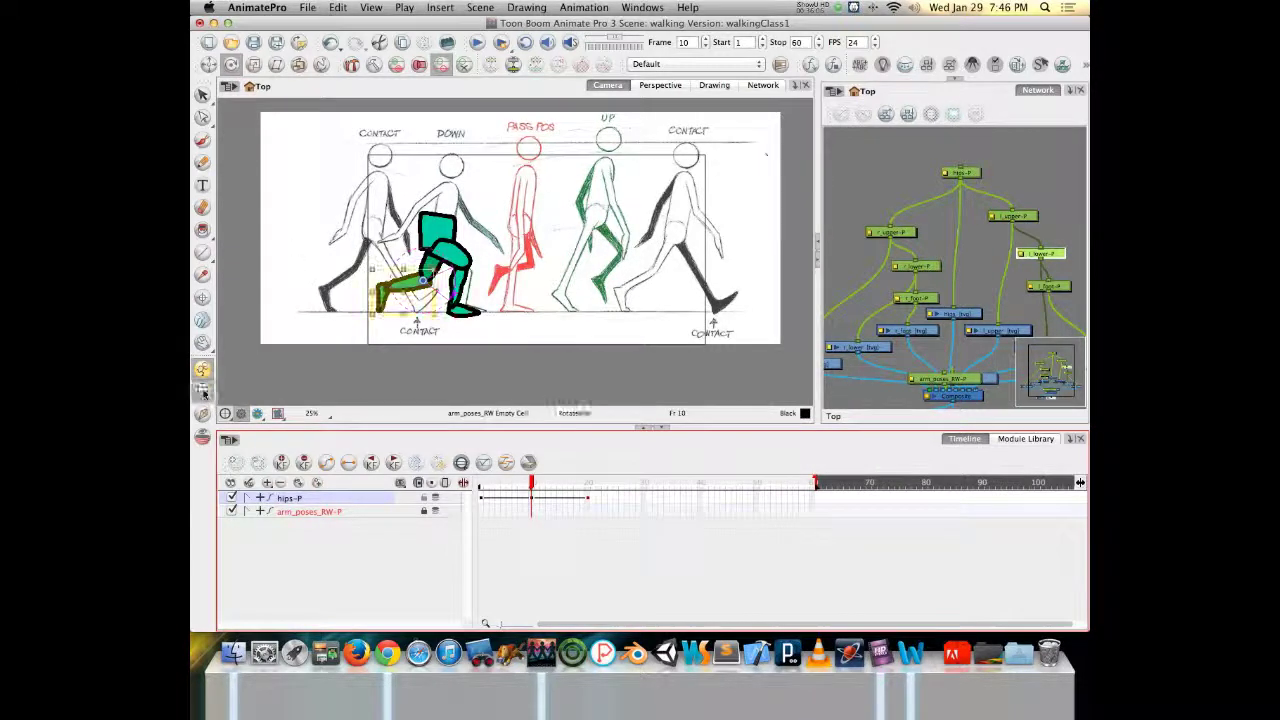
{"action": "left_click", "coordinate": [441, 229]}
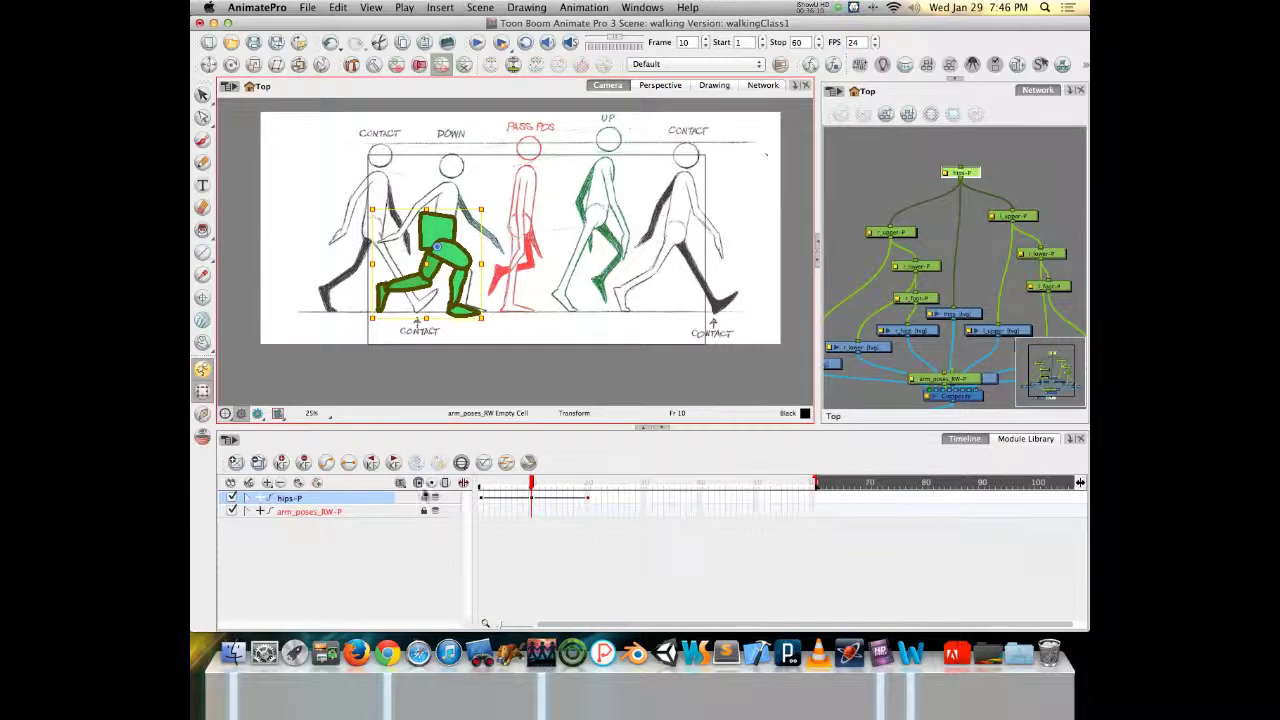
{"action": "left_click", "coordinate": [435, 498]}
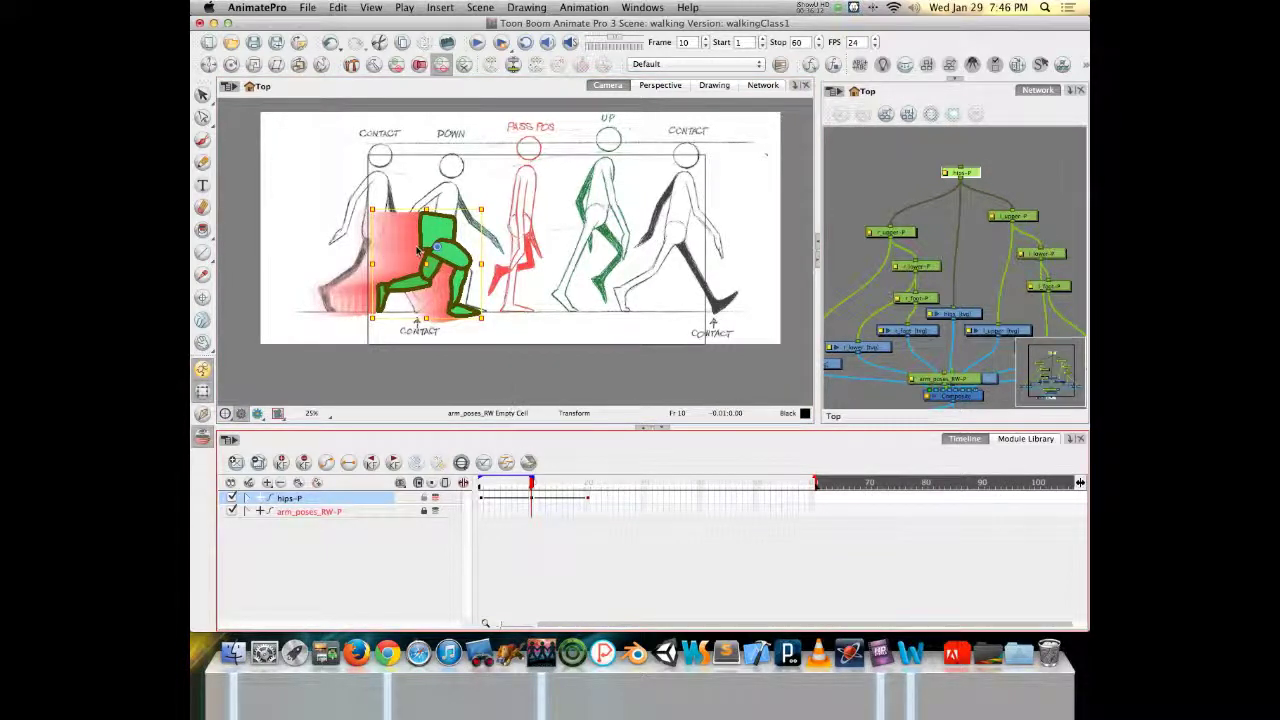
{"action": "left_click_drag", "start_coordinate": [437, 229], "coordinate": [436, 226]}
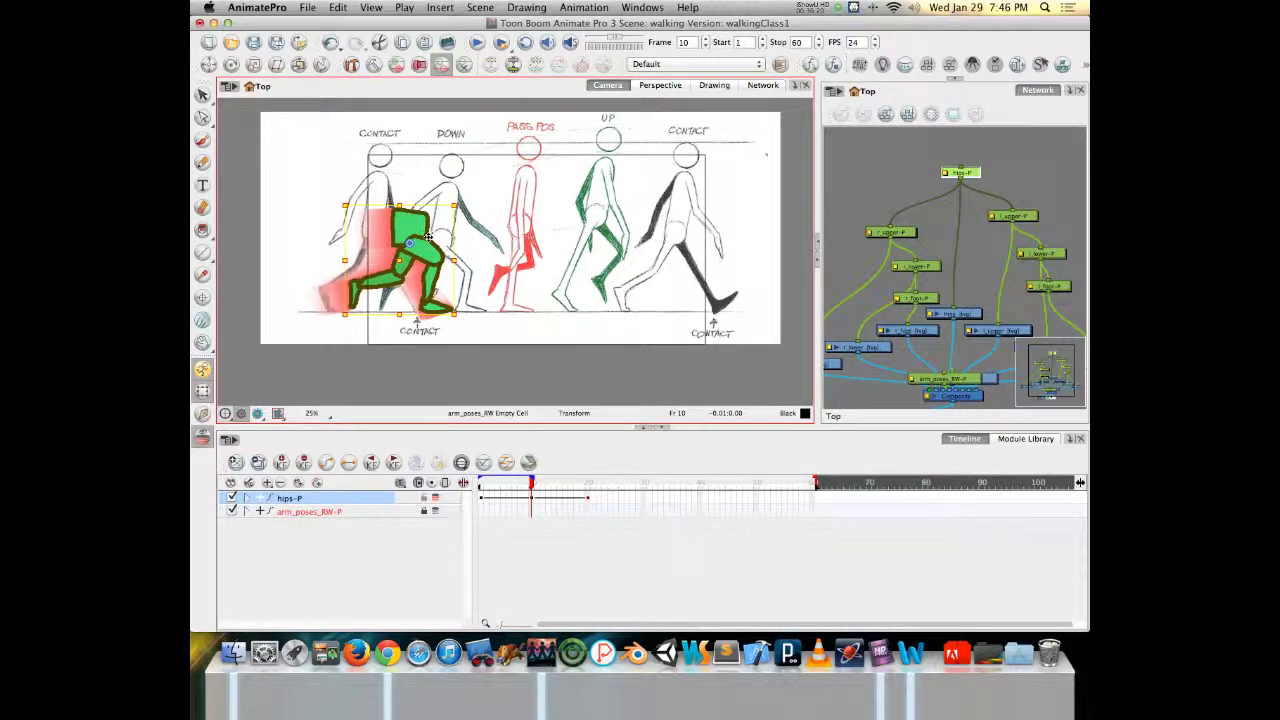
Shift hips-P back at frame 20 so the planted right foot overlaps its frame 10 onion-skin position, scrubbing frames 10 to 20 to check.
{"action": "left_click", "coordinate": [534, 483]}
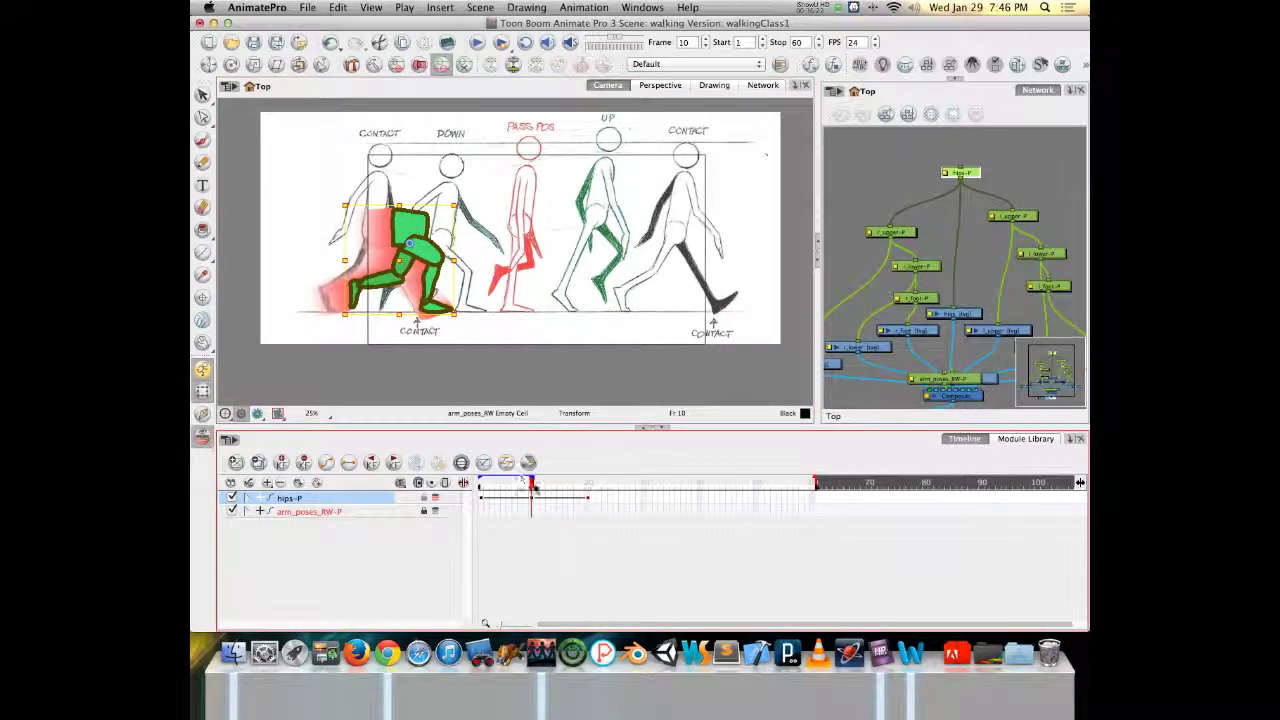
{"action": "left_click_drag", "start_coordinate": [531, 483], "coordinate": [587, 483]}
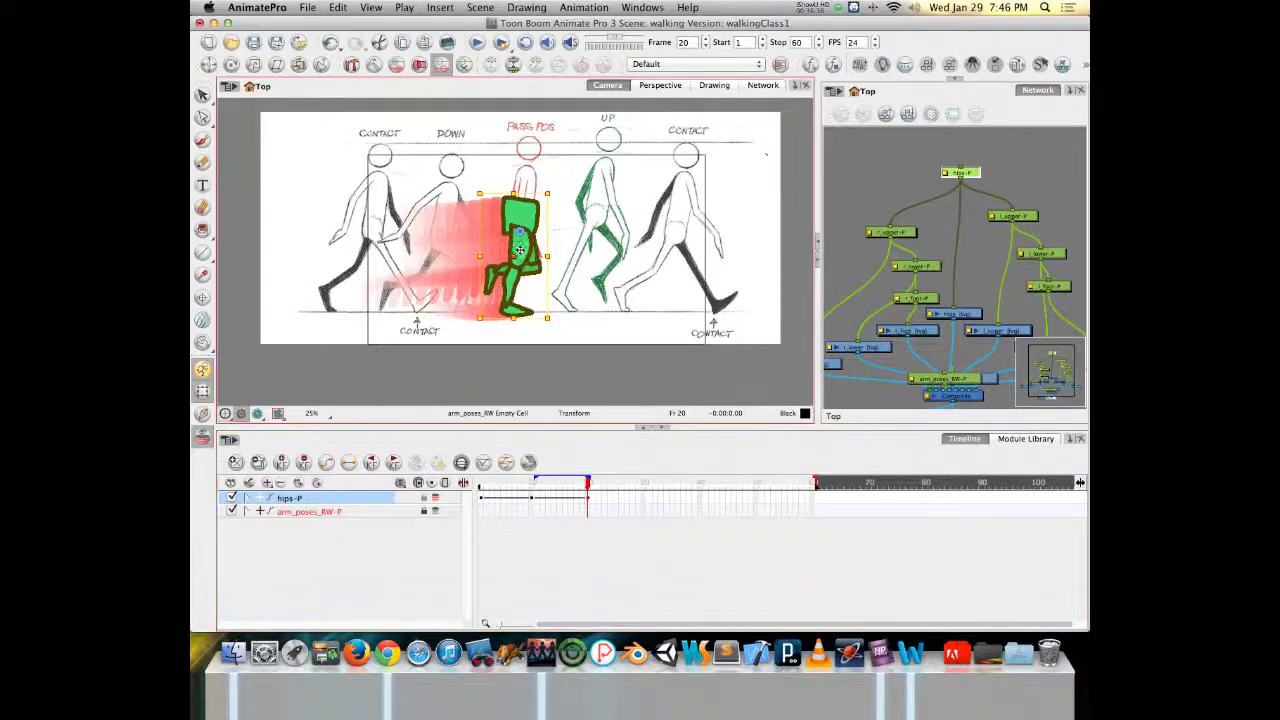
{"action": "left_click_drag", "start_coordinate": [519, 246], "coordinate": [477, 242]}
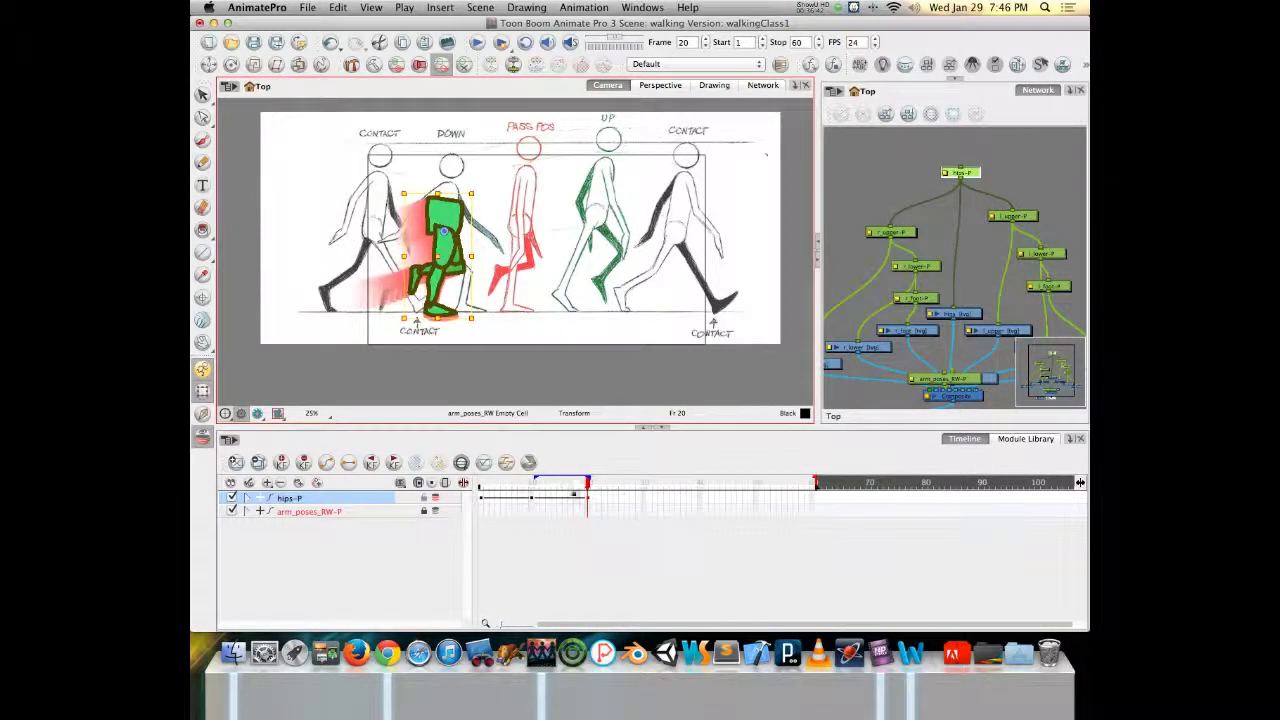
{"action": "left_click_drag", "start_coordinate": [587, 486], "coordinate": [532, 472]}
{"action": "mouse_move", "coordinate": [566, 478]}
{"action": "left_mouse_down"}
{"action": "mouse_move", "coordinate": [590, 480]}
{"action": "mouse_move", "coordinate": [527, 482]}
{"action": "mouse_move", "coordinate": [590, 482]}
{"action": "left_mouse_up"}
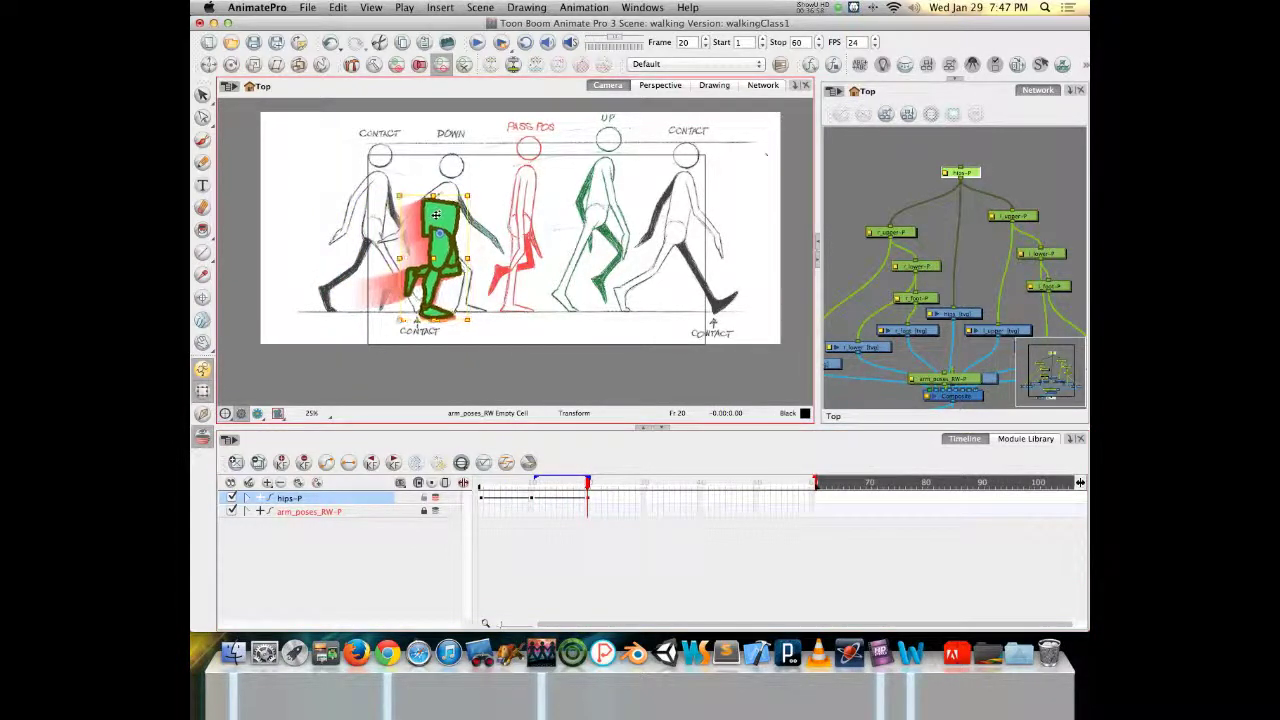
Play the animation from frame 1 to review the motion, and return to frame 20.
{"action": "left_click_drag", "start_coordinate": [588, 487], "coordinate": [458, 442]}
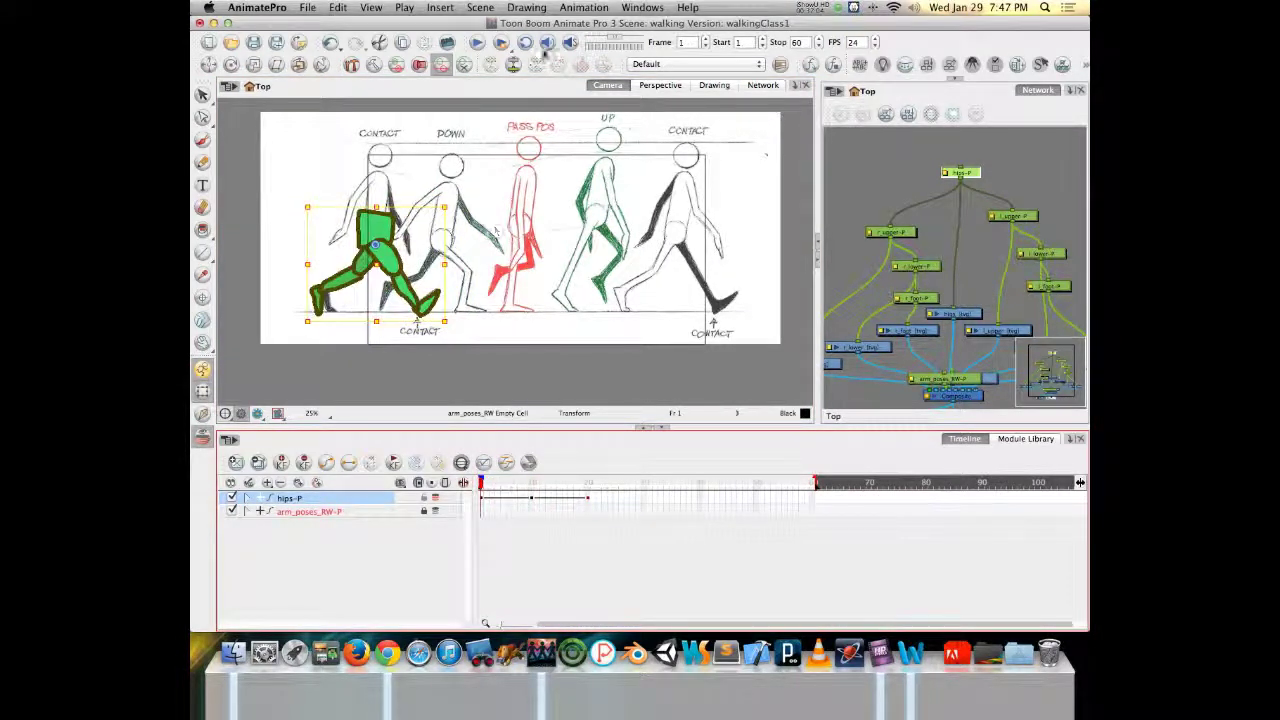
{"action": "left_click", "coordinate": [478, 42]}
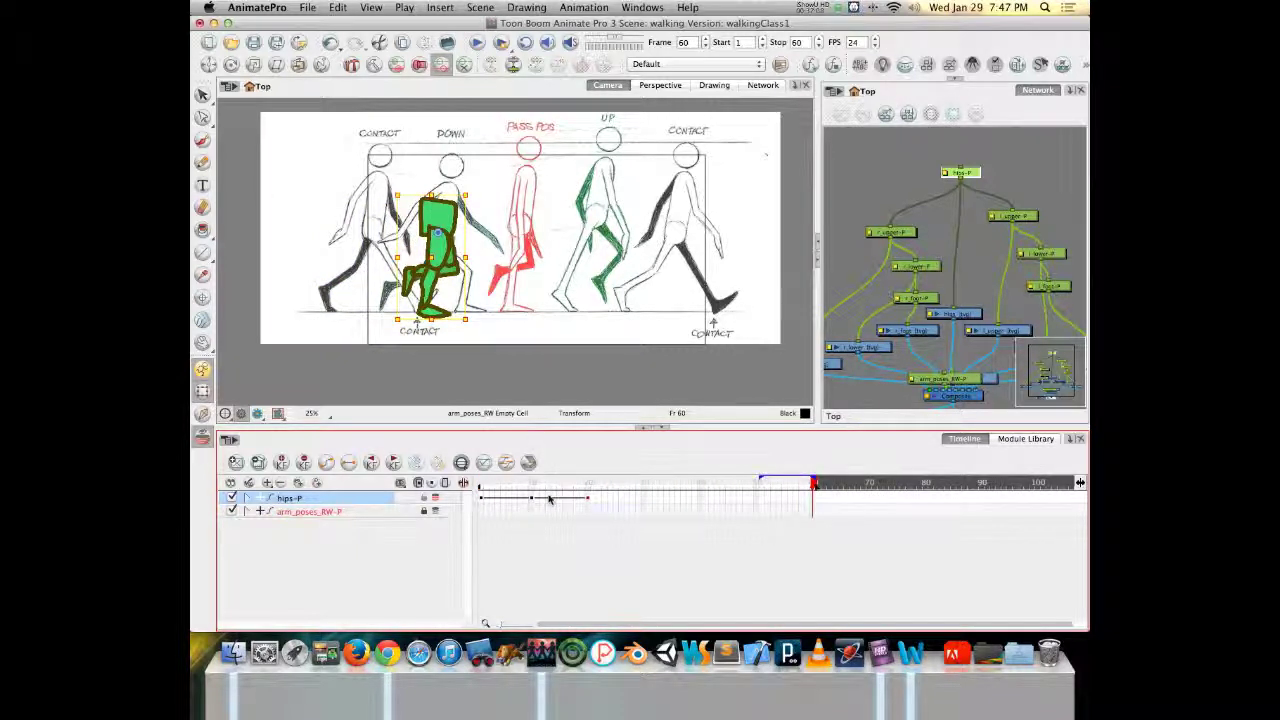
{"action": "left_click", "coordinate": [587, 483]}
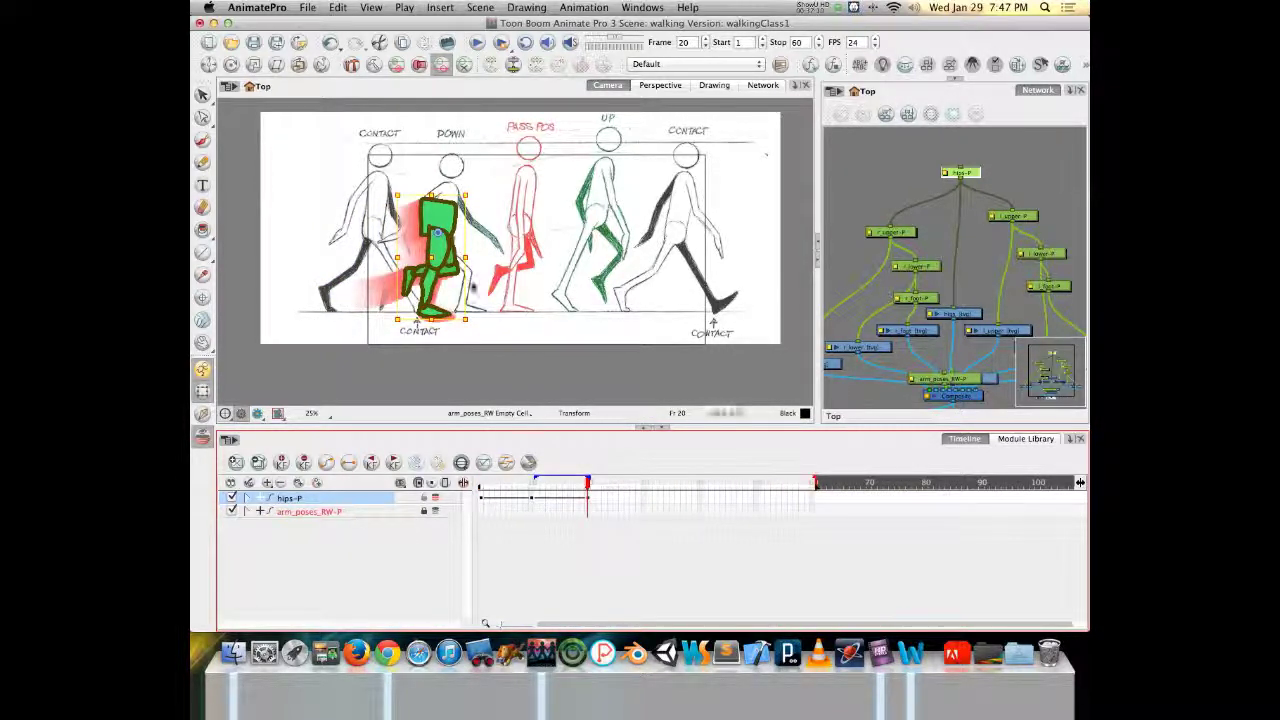
Add a keyframe to hips-P at frame 30 and move the character onto the UP figure.
{"action": "left_click", "coordinate": [642, 500]}
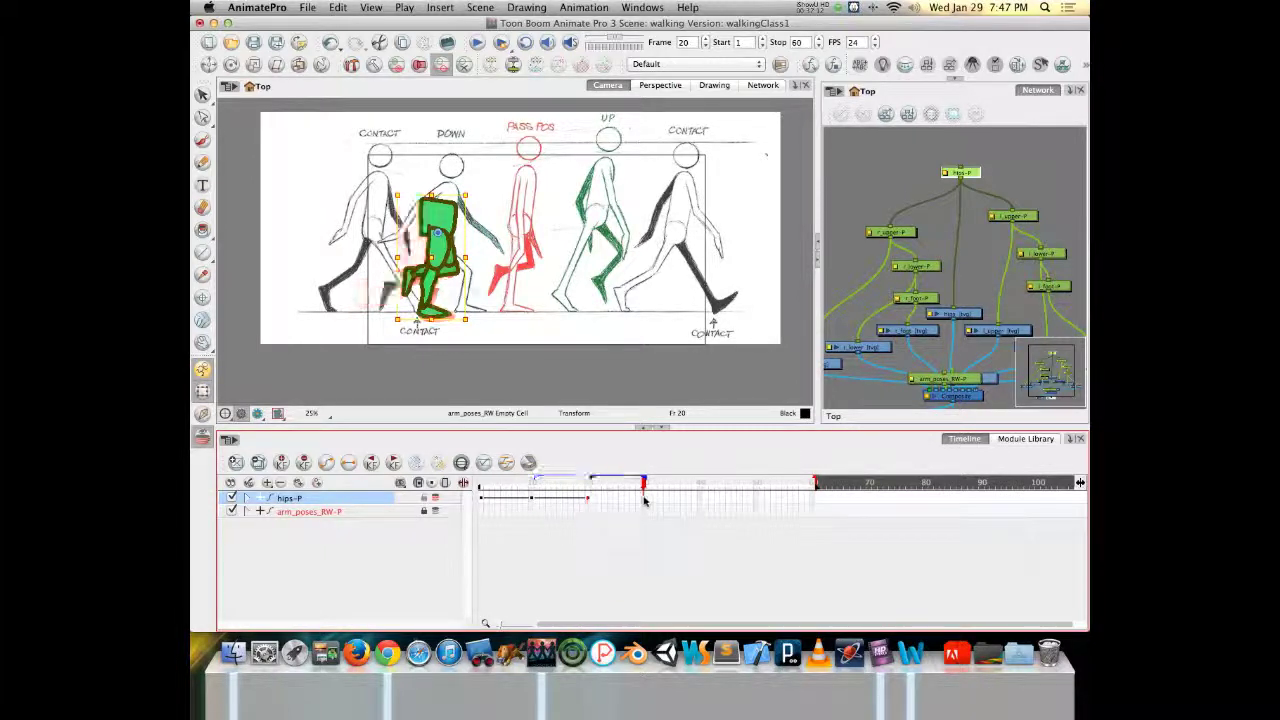
{"action": "key", "text": "F6"}
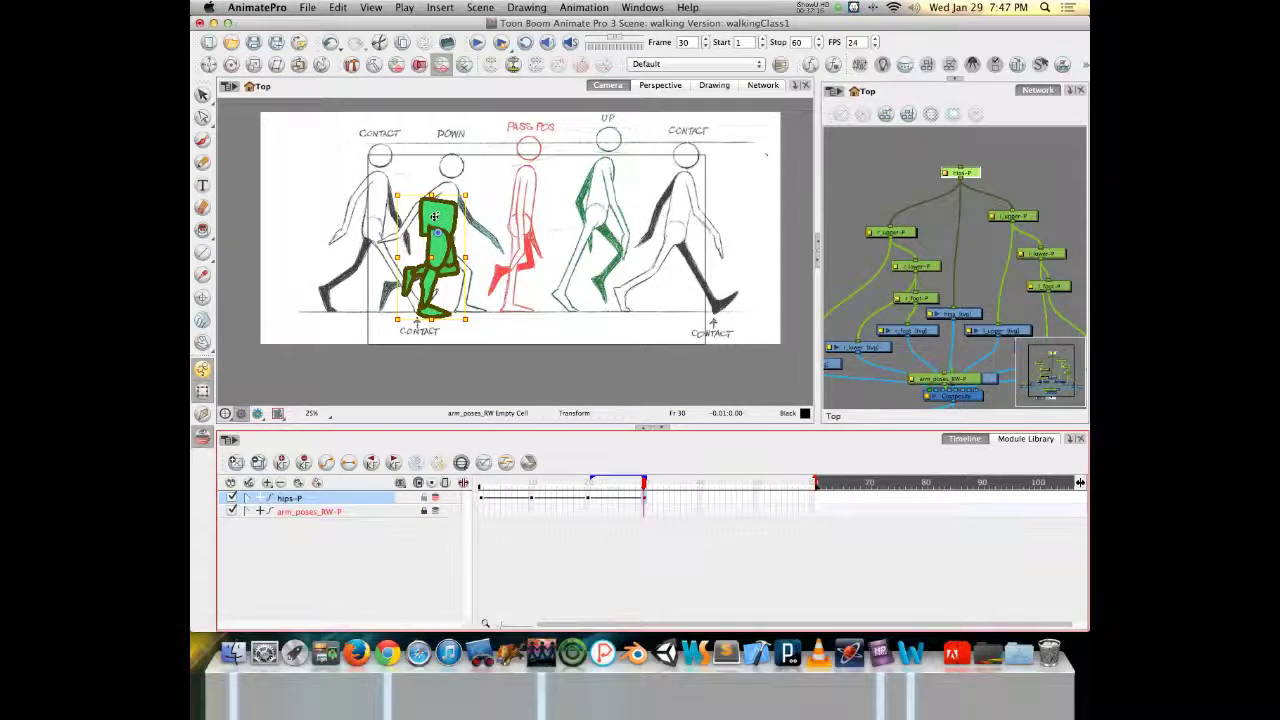
{"action": "left_click_drag", "start_coordinate": [434, 215], "coordinate": [592, 214]}
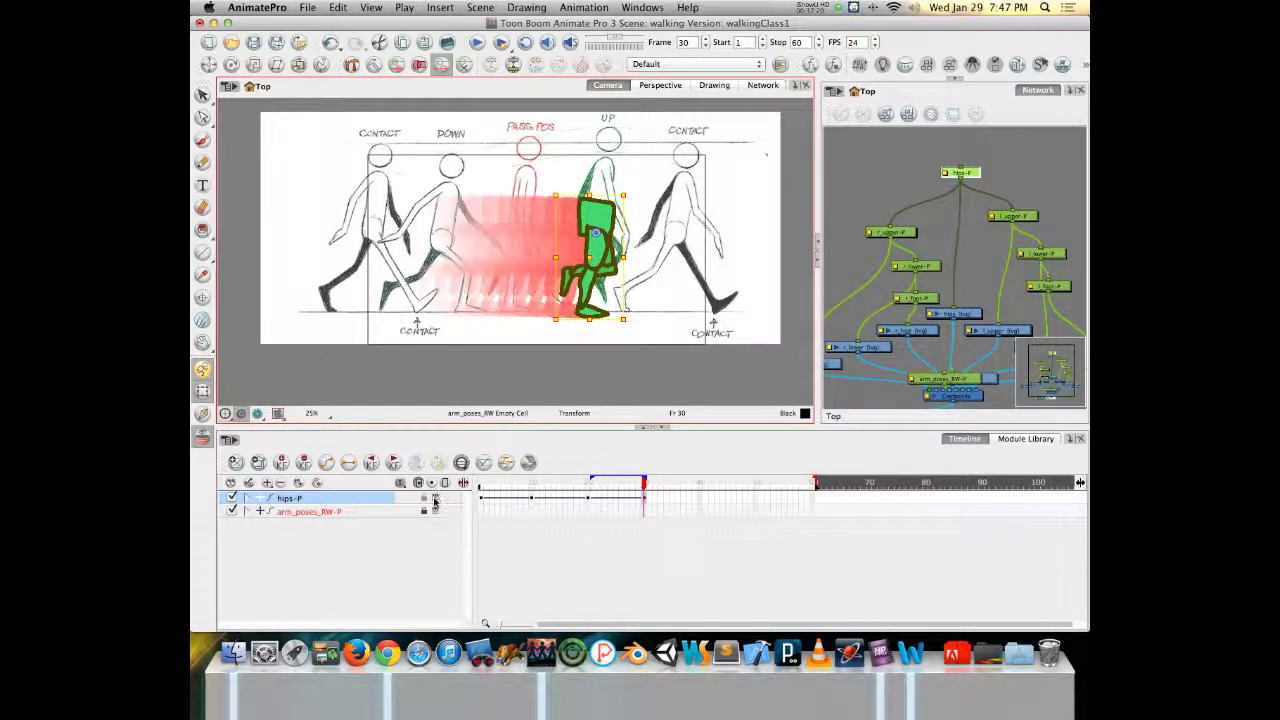
Disable the onion skin for hips-P and rotate r_upper-P back at the hip to match the UP figure's supporting leg.
{"action": "left_click", "coordinate": [437, 500]}
{"action": "key", "text": "alt+3"}
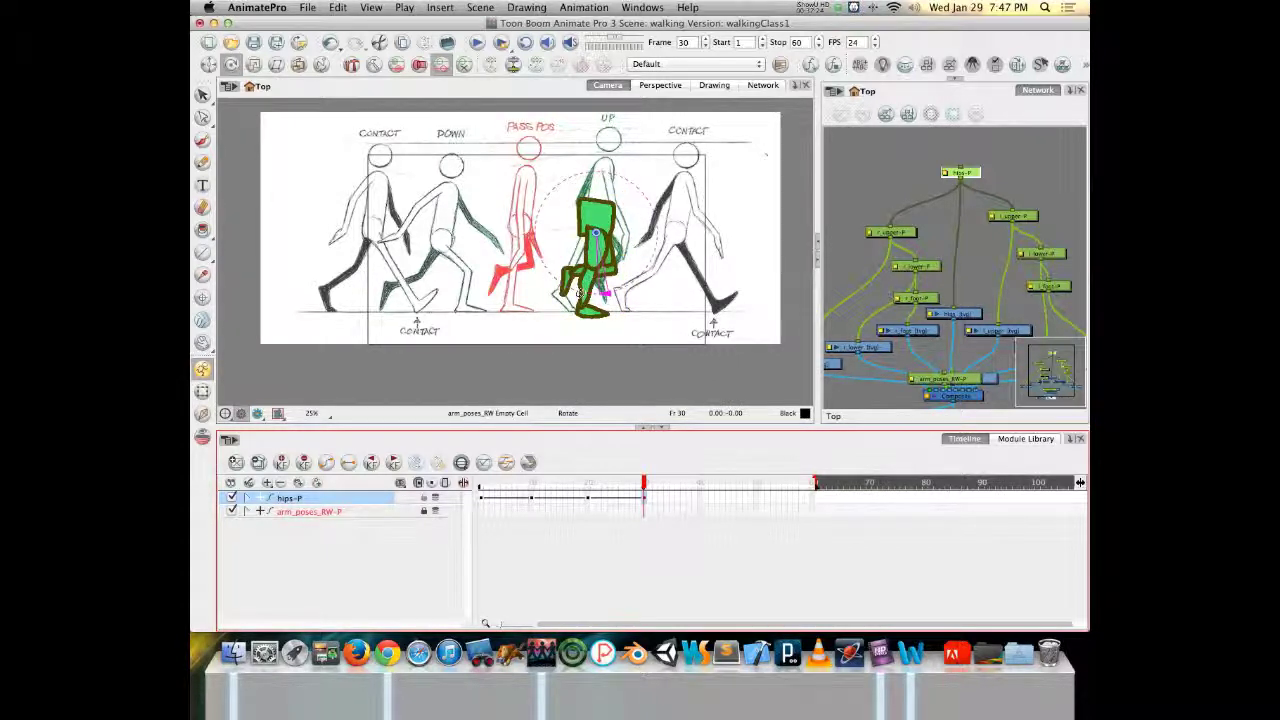
{"action": "key", "text": "Escape"}
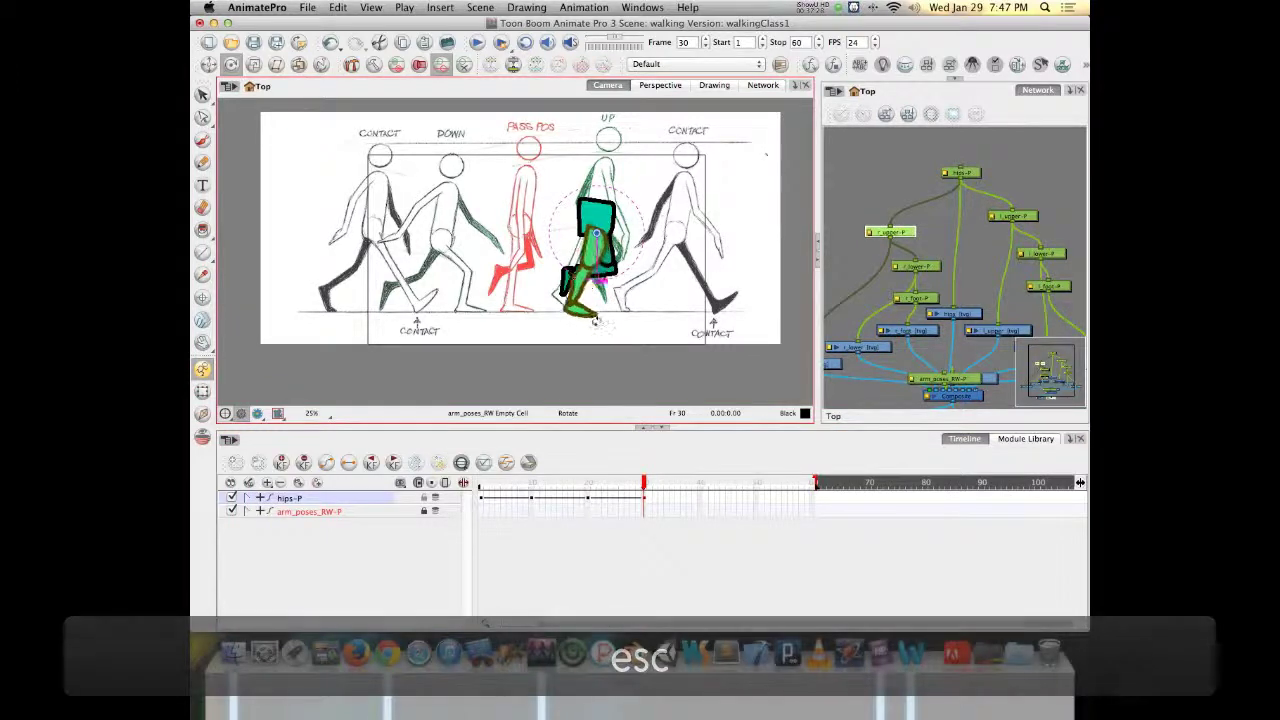
{"action": "left_click_drag", "start_coordinate": [618, 320], "coordinate": [553, 298]}
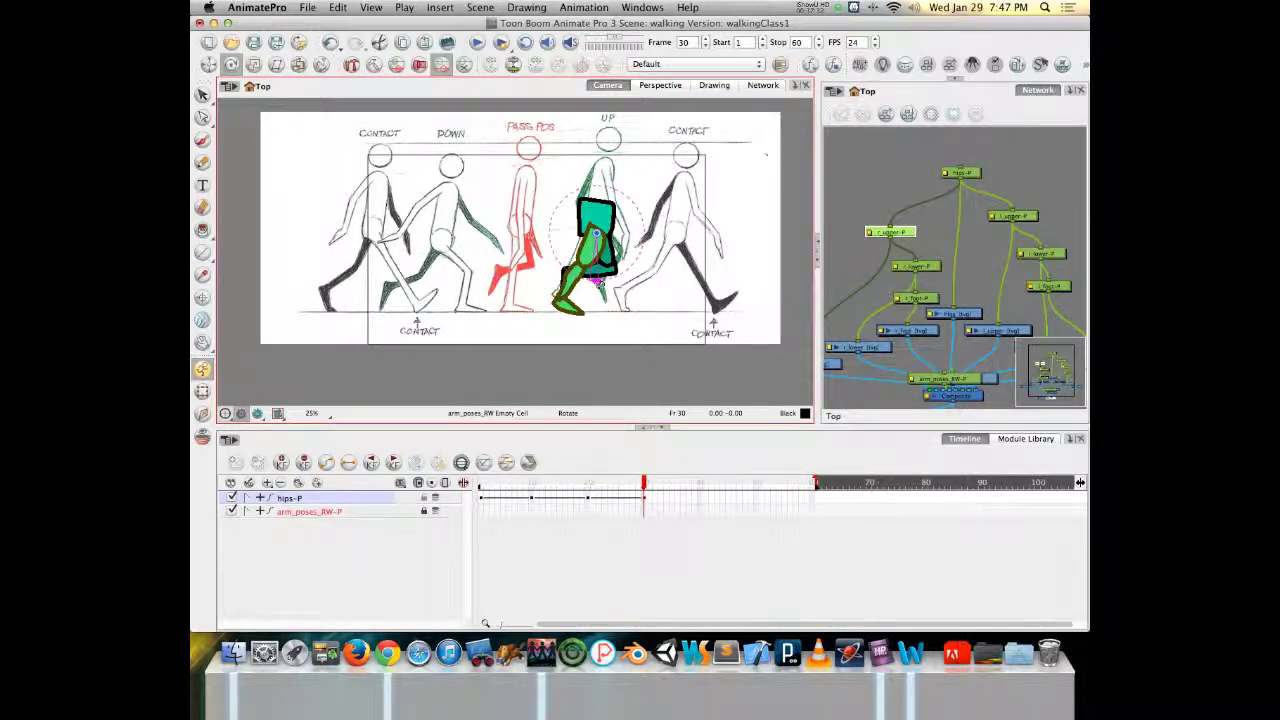
Rotate l_upper-P forward at the hip to raise the left thigh into the UP pose, and scrub the timeline to check it.
{"action": "key", "text": "Escape"}
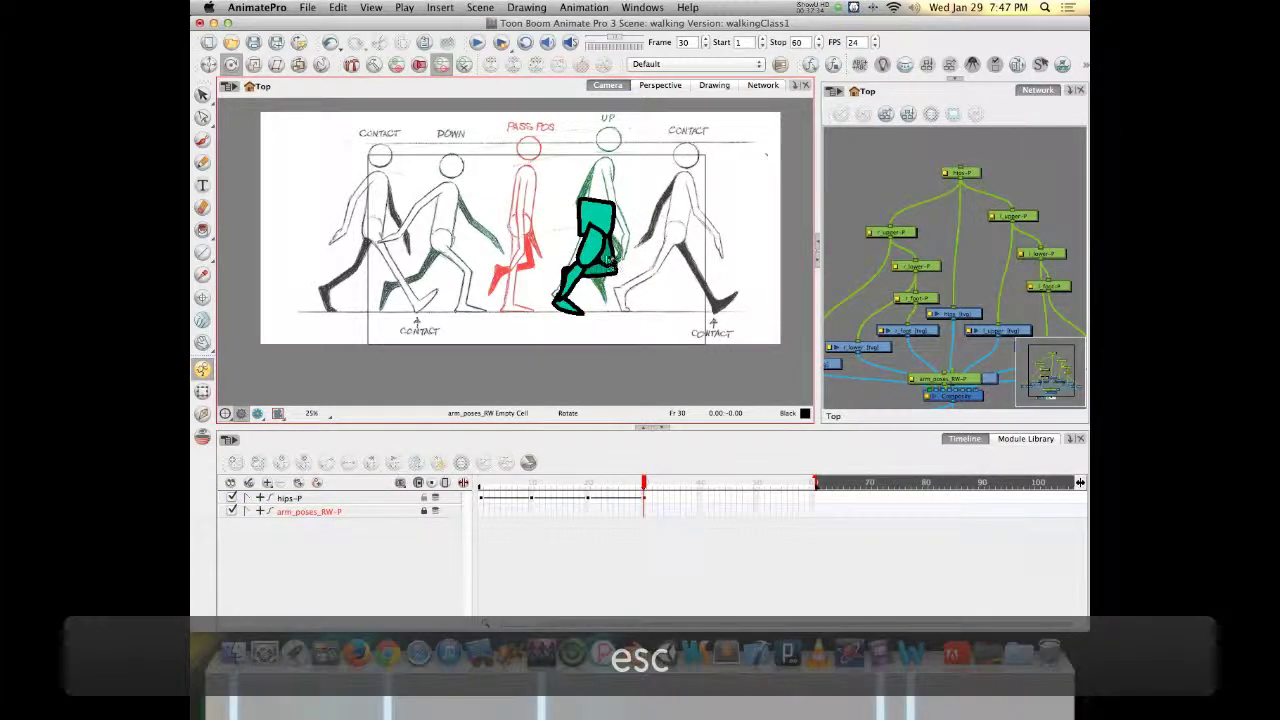
{"action": "left_click", "coordinate": [613, 268]}
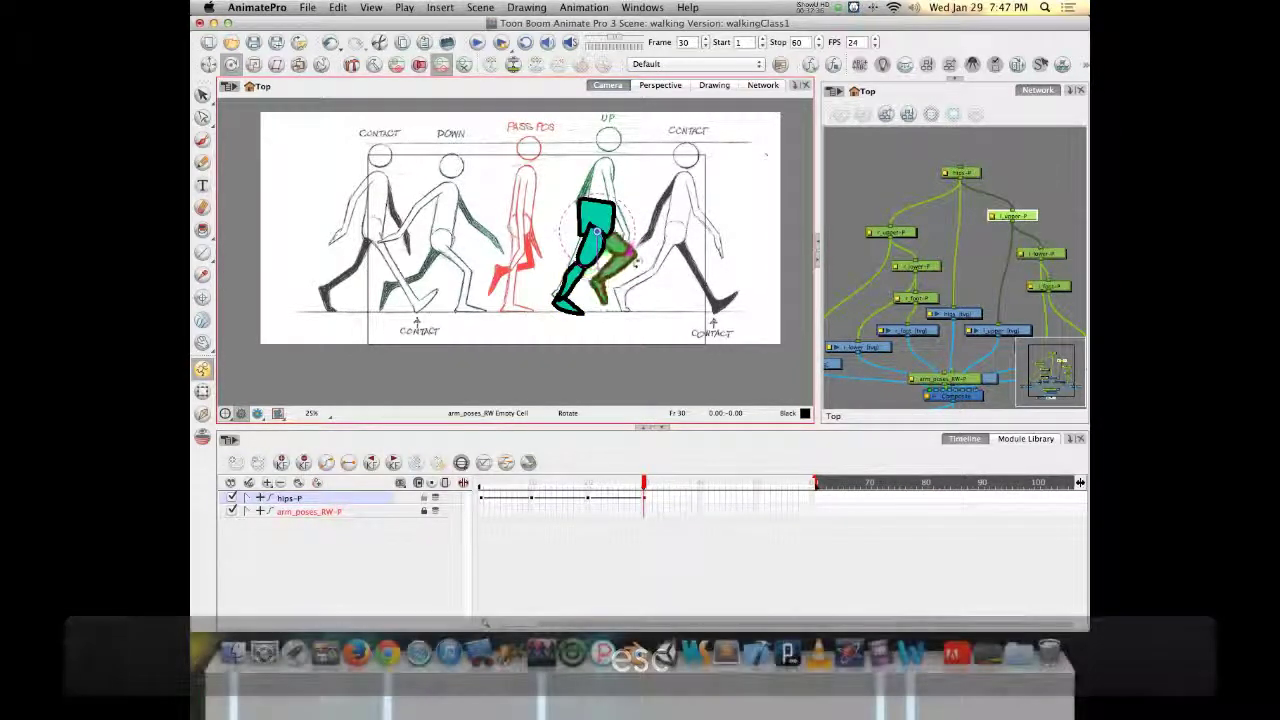
{"action": "left_click_drag", "start_coordinate": [637, 260], "coordinate": [632, 262]}
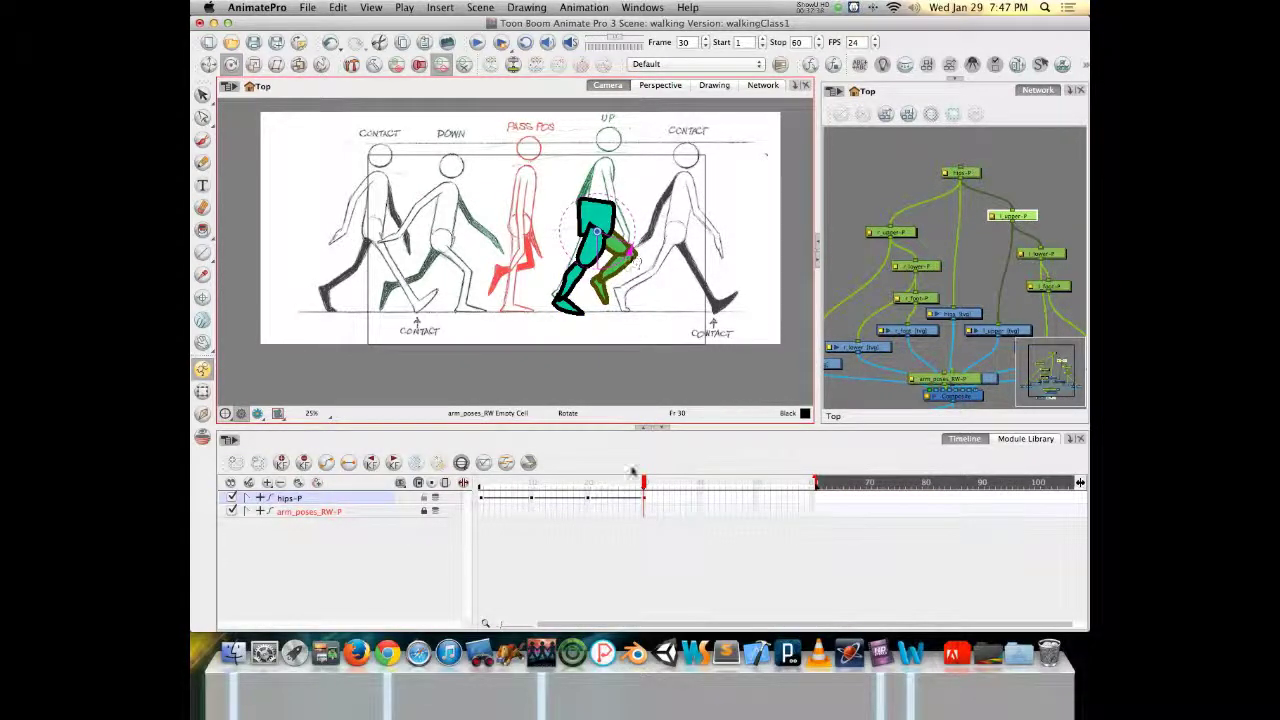
{"action": "left_click_drag", "start_coordinate": [643, 486], "coordinate": [644, 451]}
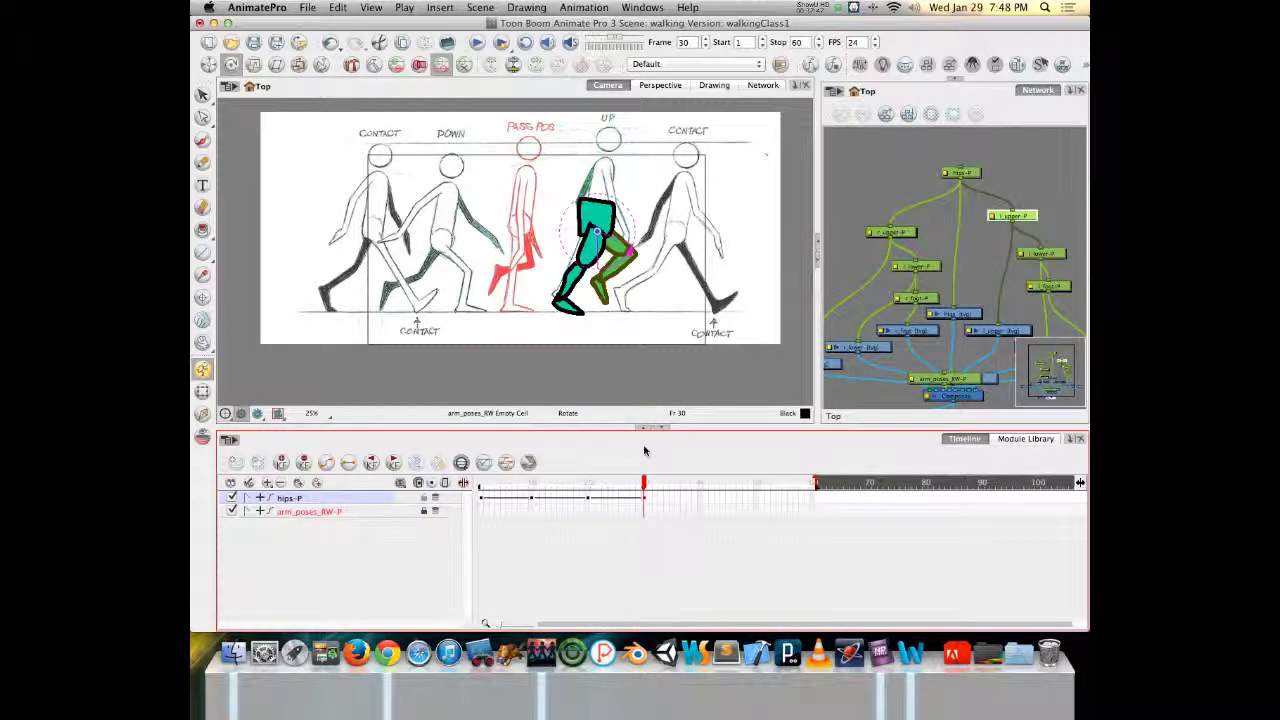
Enable the onion skin for hips-P, move the frame 30 pose back over the earlier planted foot, and scrub the timeline to check it.
{"action": "left_click", "coordinate": [435, 498]}
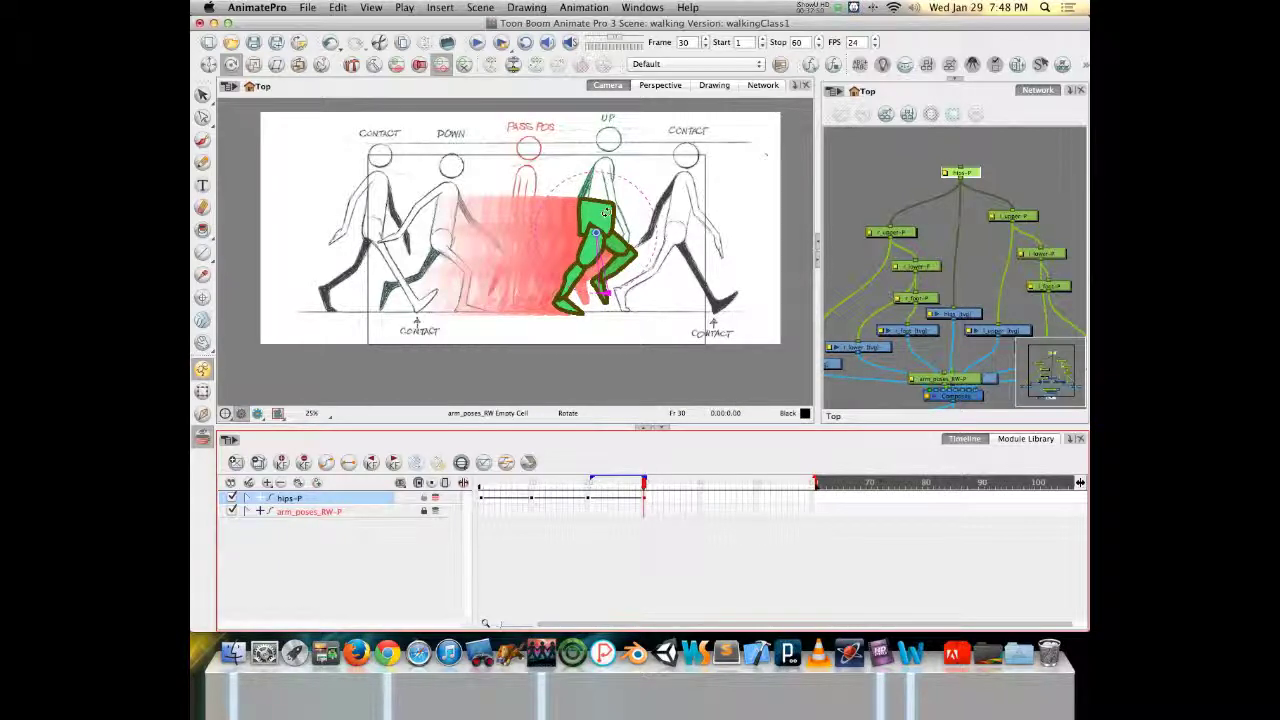
{"action": "left_click", "coordinate": [203, 392]}
{"action": "left_click_drag", "start_coordinate": [597, 216], "coordinate": [499, 193]}
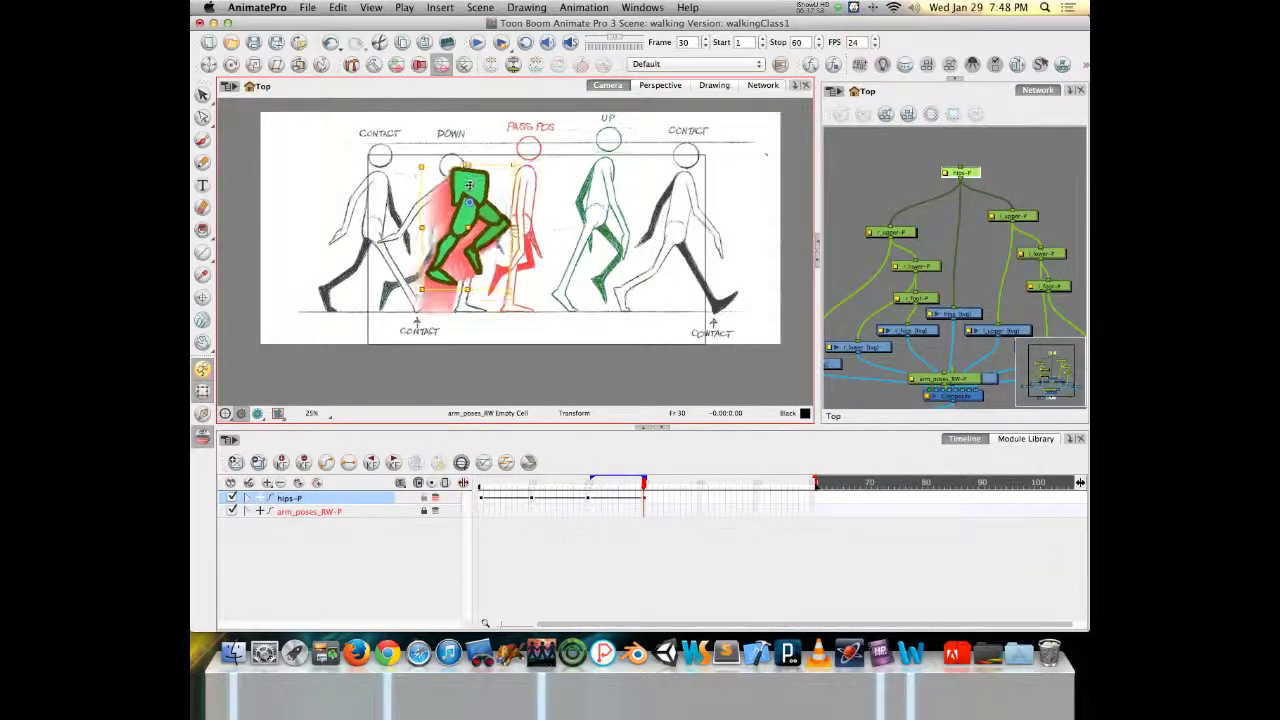
{"action": "left_click_drag", "start_coordinate": [468, 185], "coordinate": [452, 212]}
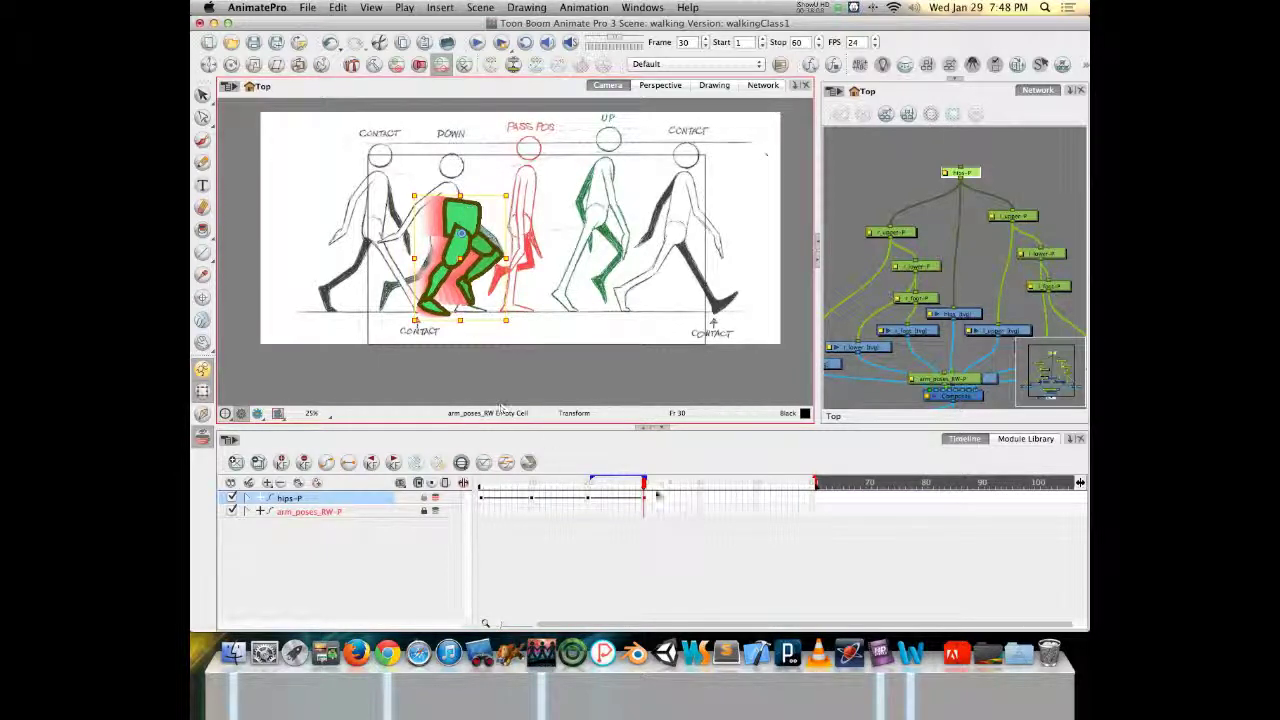
{"action": "left_click_drag", "start_coordinate": [644, 483], "coordinate": [518, 442]}
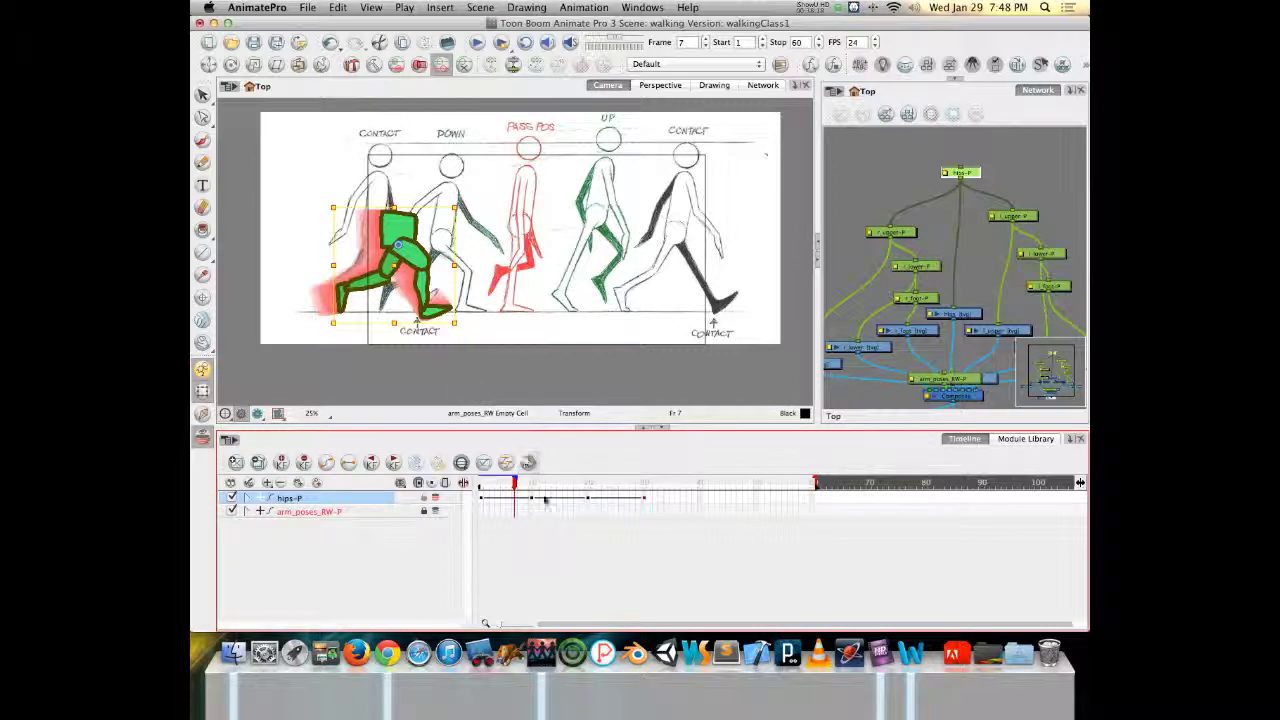
{"action": "left_click_drag", "start_coordinate": [517, 484], "coordinate": [645, 483]}
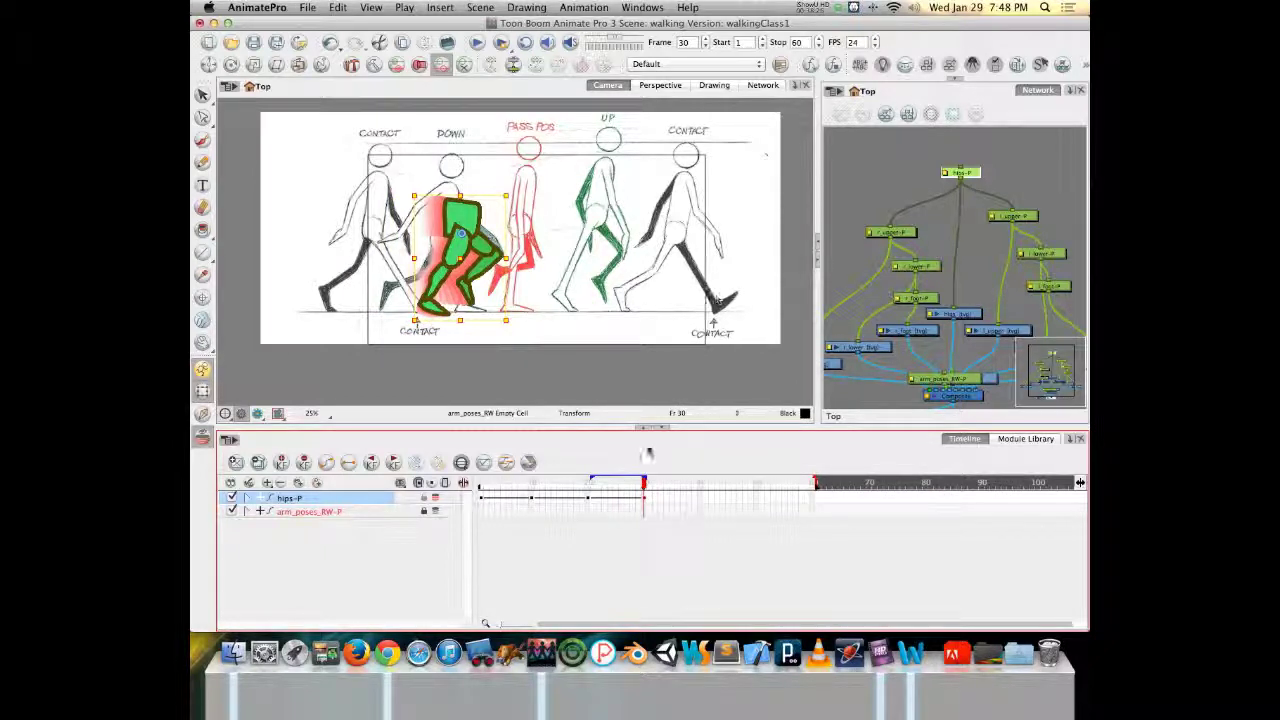
Add a keyframe to hips-P at frame 40 and move the character onto the final CONTACT figure.
{"action": "left_click_drag", "start_coordinate": [645, 483], "coordinate": [695, 484]}
{"action": "left_click", "coordinate": [699, 500]}
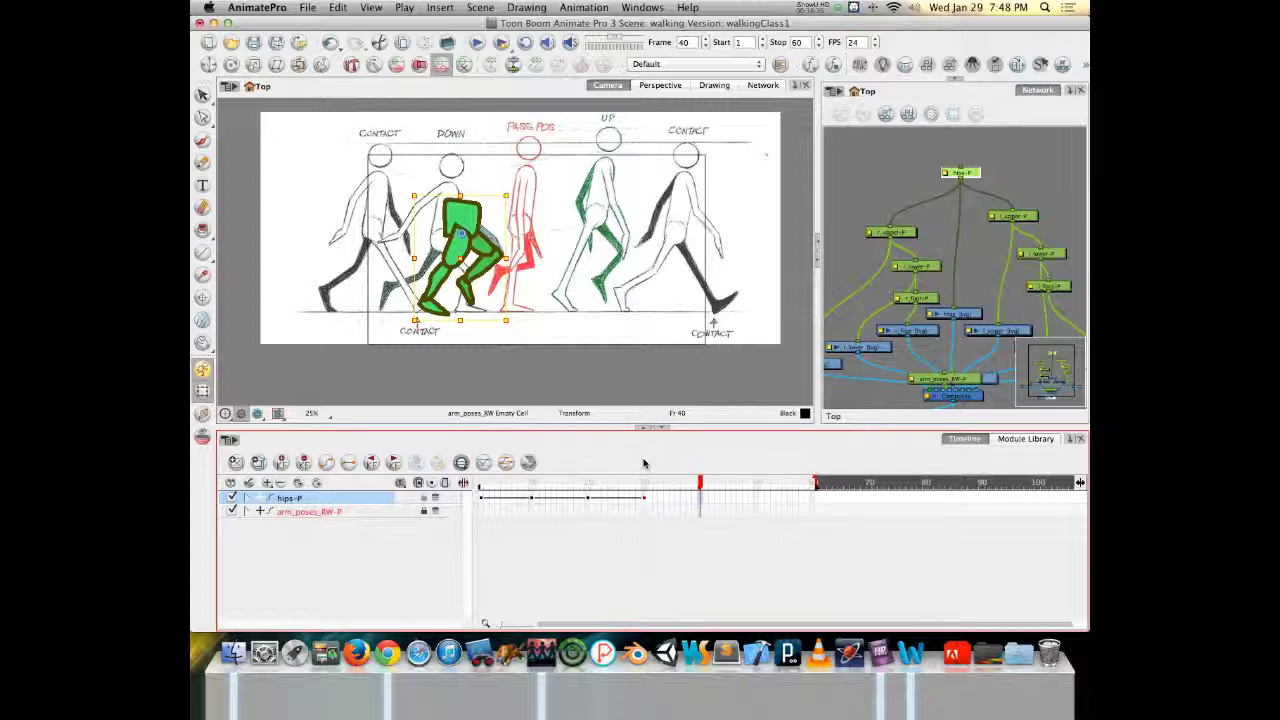
{"action": "key", "text": "F6"}
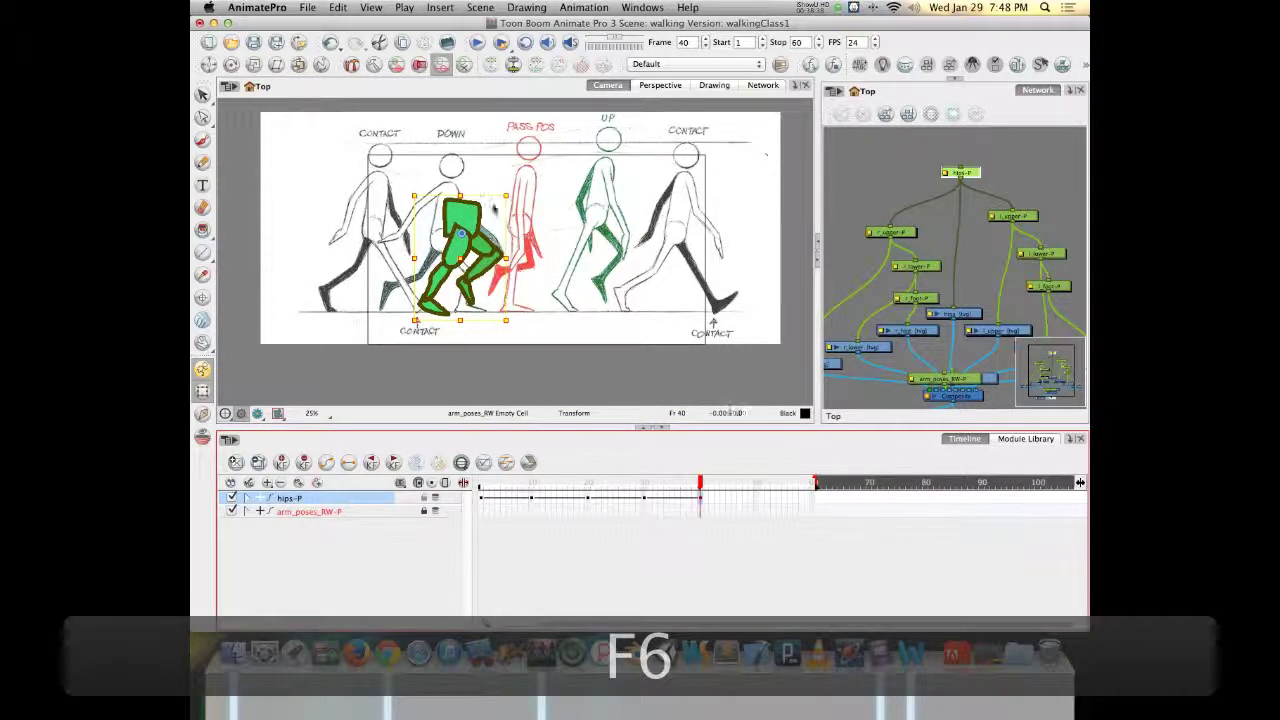
{"action": "left_click_drag", "start_coordinate": [468, 217], "coordinate": [676, 234]}
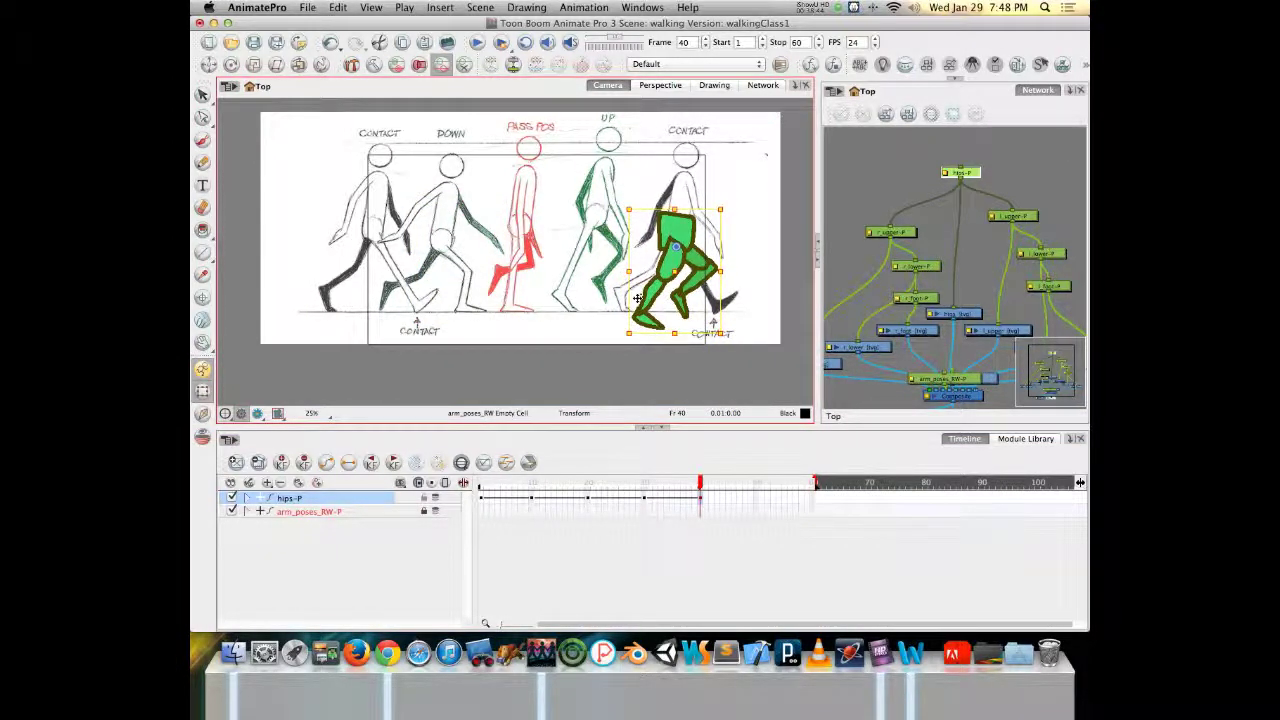
{"action": "key", "text": "Escape"}
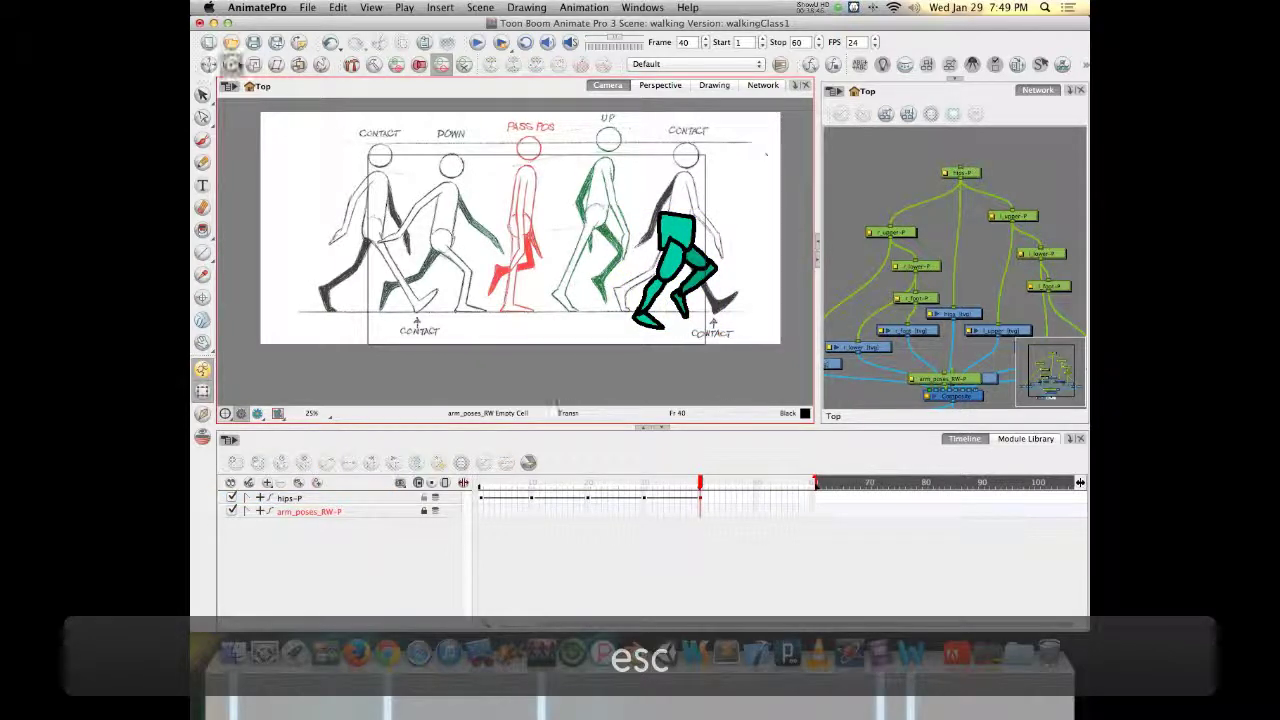
Rotate r_upper-P back at the hip and r_lower-P back at the knee to match the CONTACT figure's trailing leg.
{"action": "left_click_drag", "start_coordinate": [668, 268], "coordinate": [623, 301]}
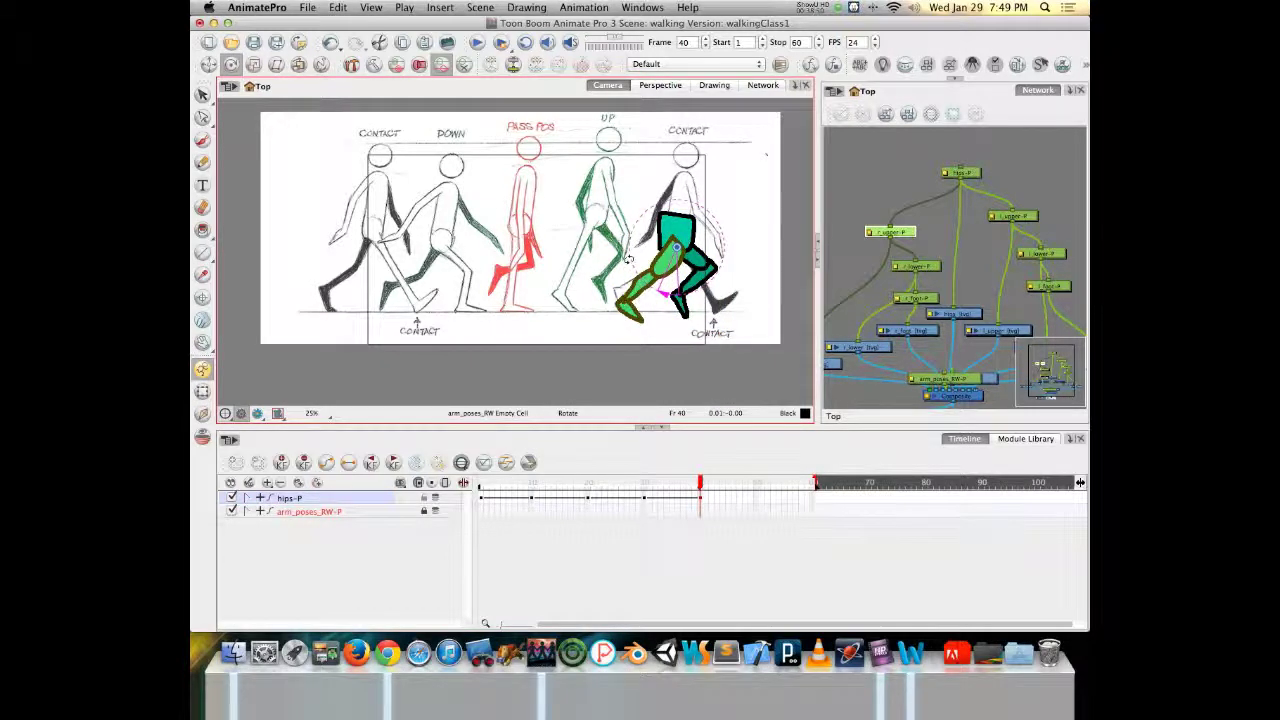
{"action": "key", "text": "b"}
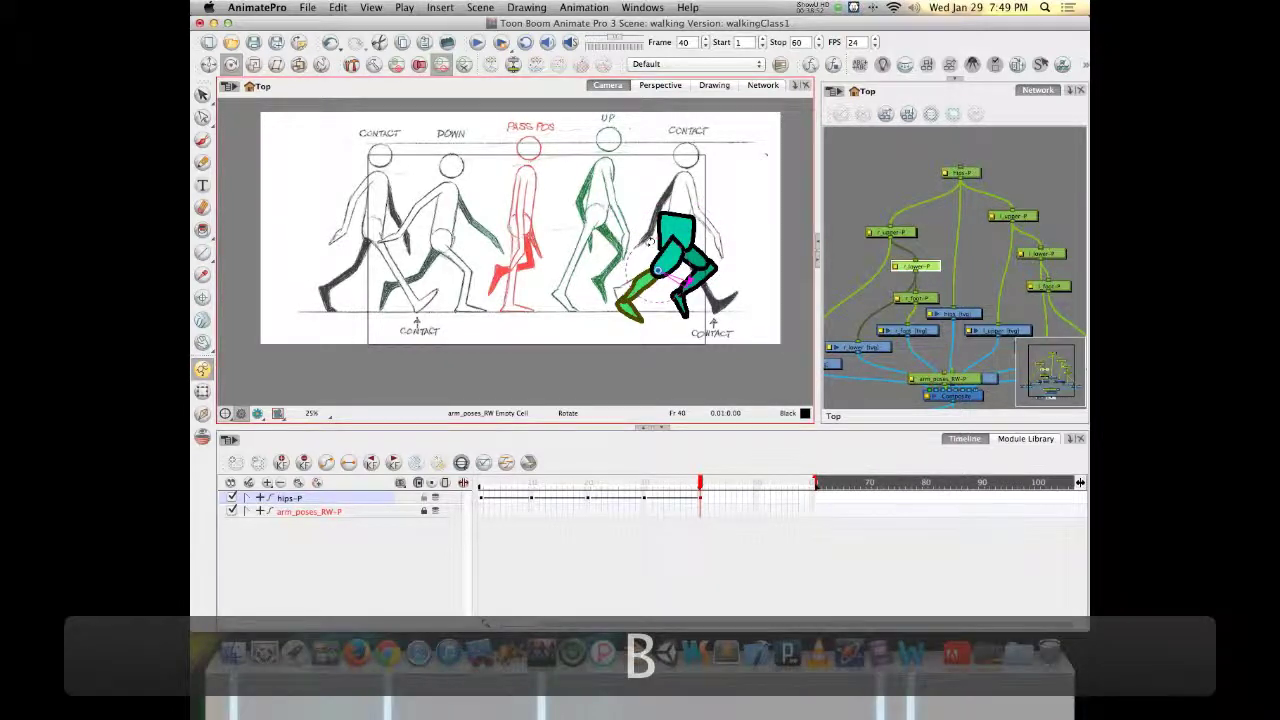
{"action": "left_click_drag", "start_coordinate": [646, 290], "coordinate": [634, 284]}
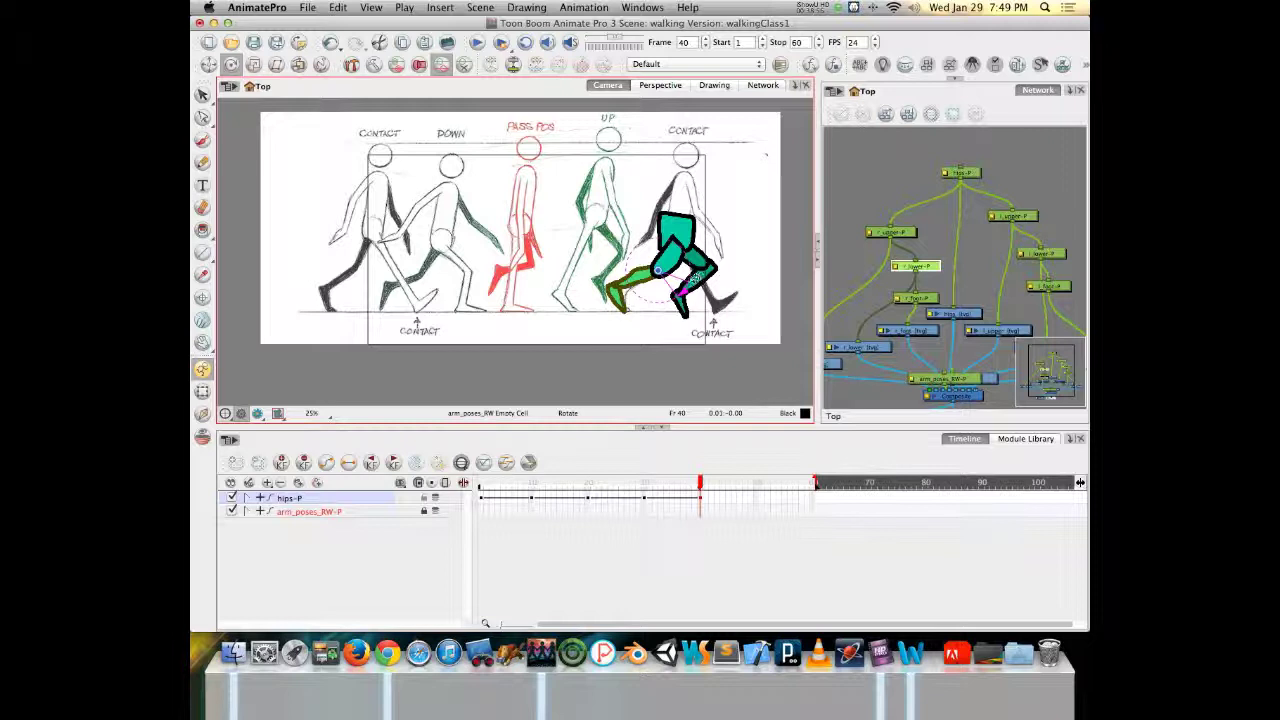
{"action": "key", "text": "Escape"}
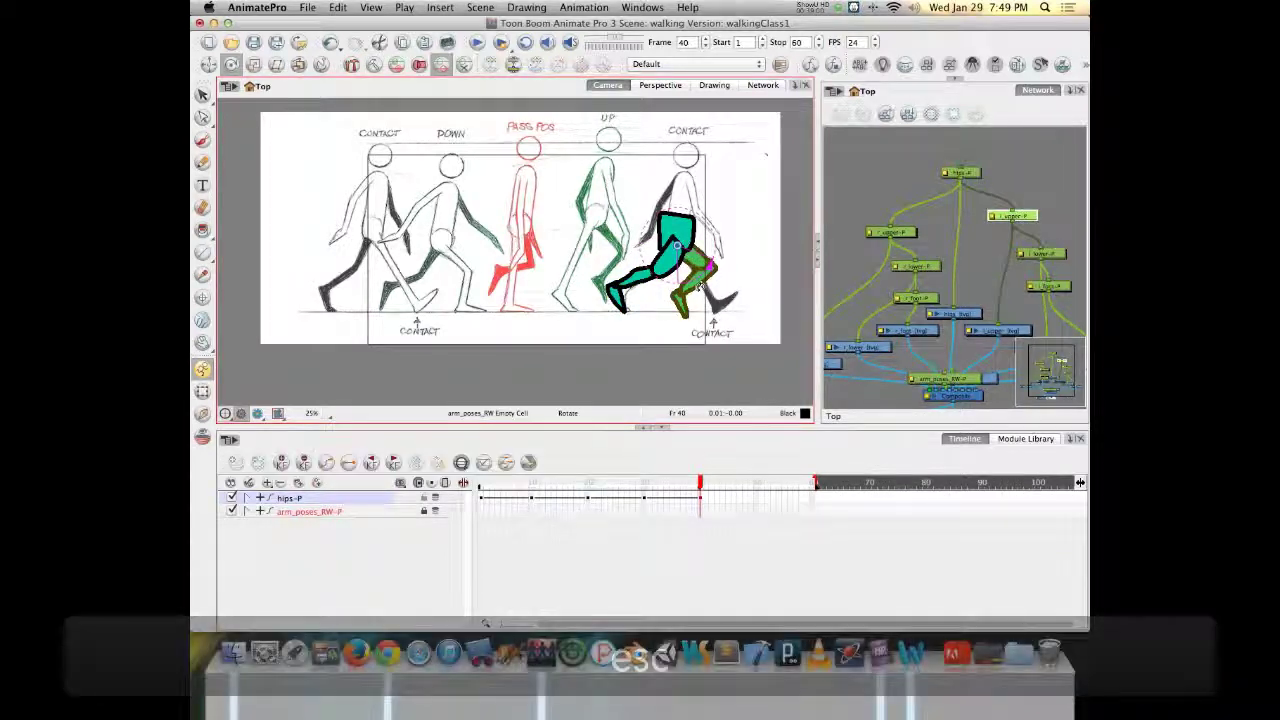
Rotate the left thigh, lower leg and foot pegs so the leg extends forward like the CONTACT figure's leading leg.
{"action": "left_click", "coordinate": [677, 245]}
{"action": "left_click_drag", "start_coordinate": [668, 289], "coordinate": [692, 286]}
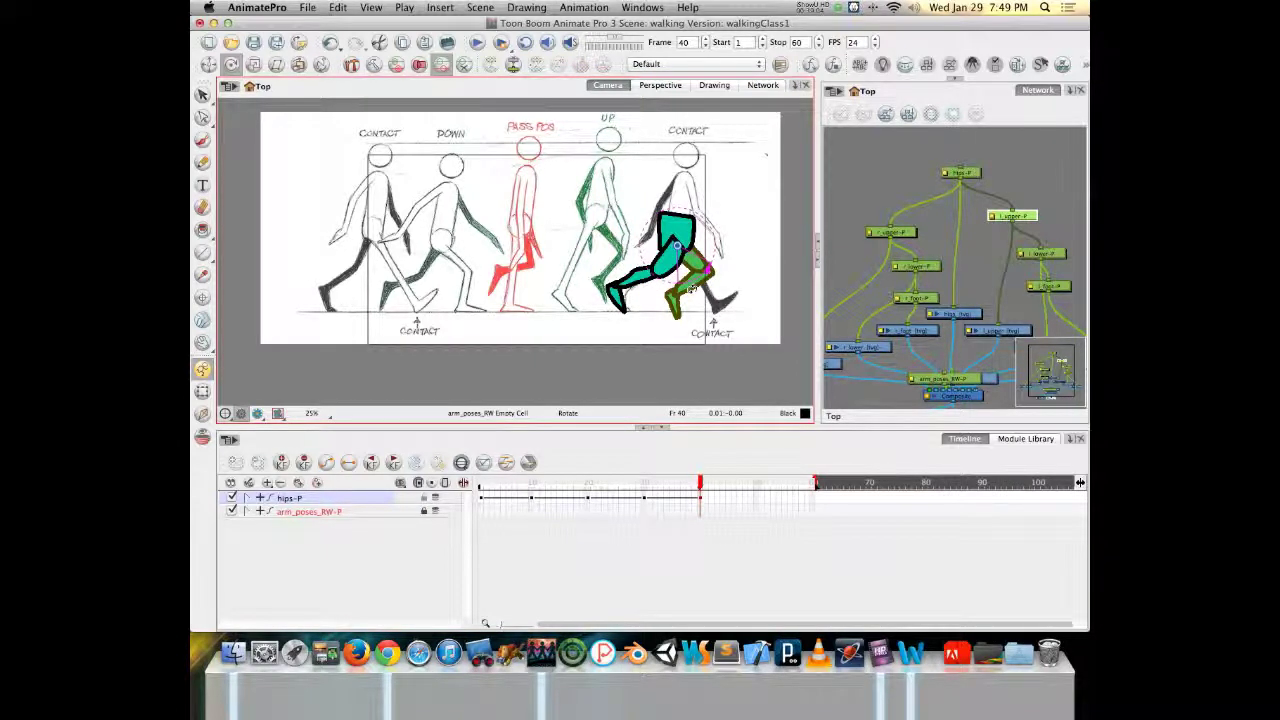
{"action": "key", "text": "b"}
{"action": "left_click_drag", "start_coordinate": [692, 291], "coordinate": [739, 296]}
{"action": "key", "text": "b"}
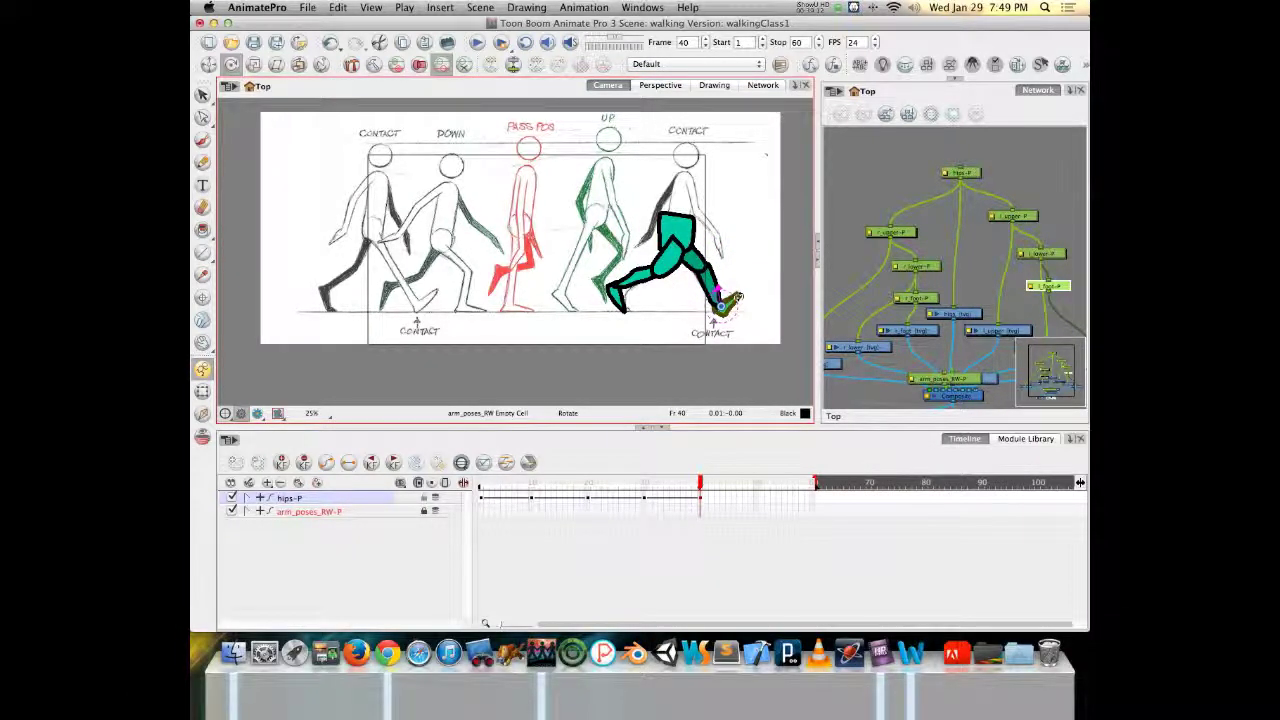
{"action": "left_click_drag", "start_coordinate": [739, 297], "coordinate": [742, 304]}
With the onion skin enabled for hips-P, move the frame 40 pose back over the planted foot, and turn the onion skin off.
{"action": "left_click", "coordinate": [445, 500]}
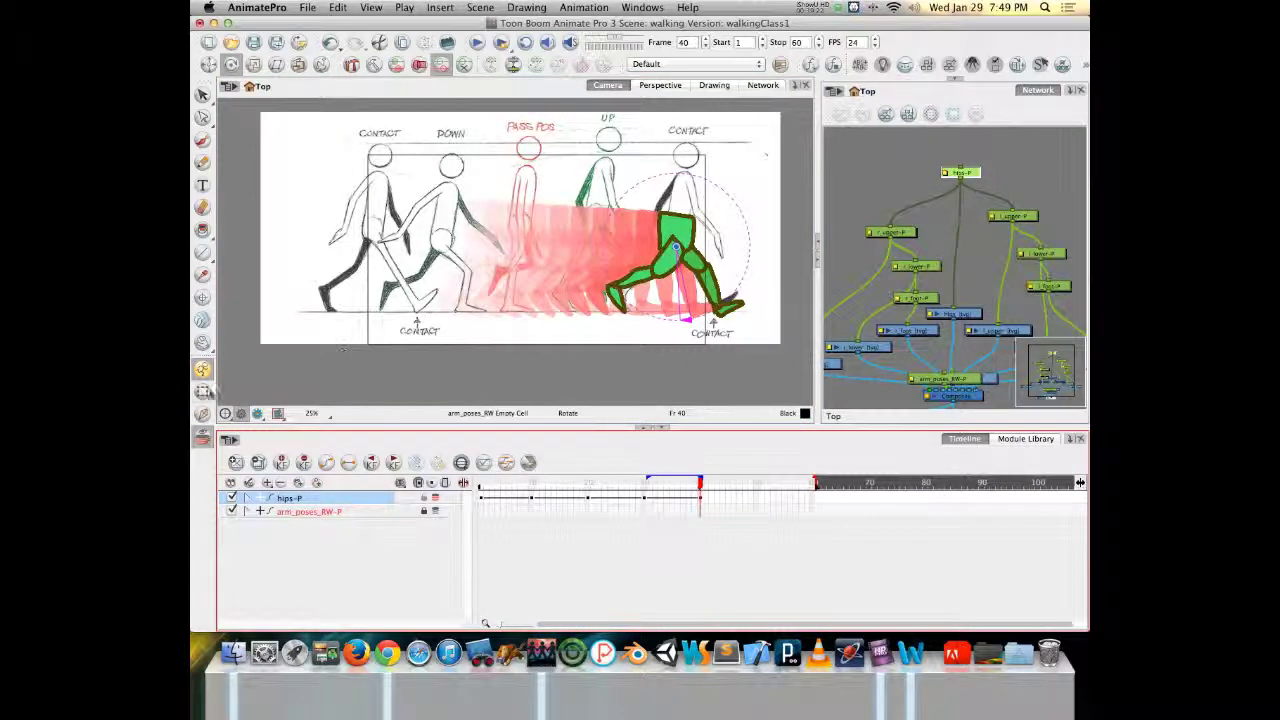
{"action": "left_click", "coordinate": [203, 391]}
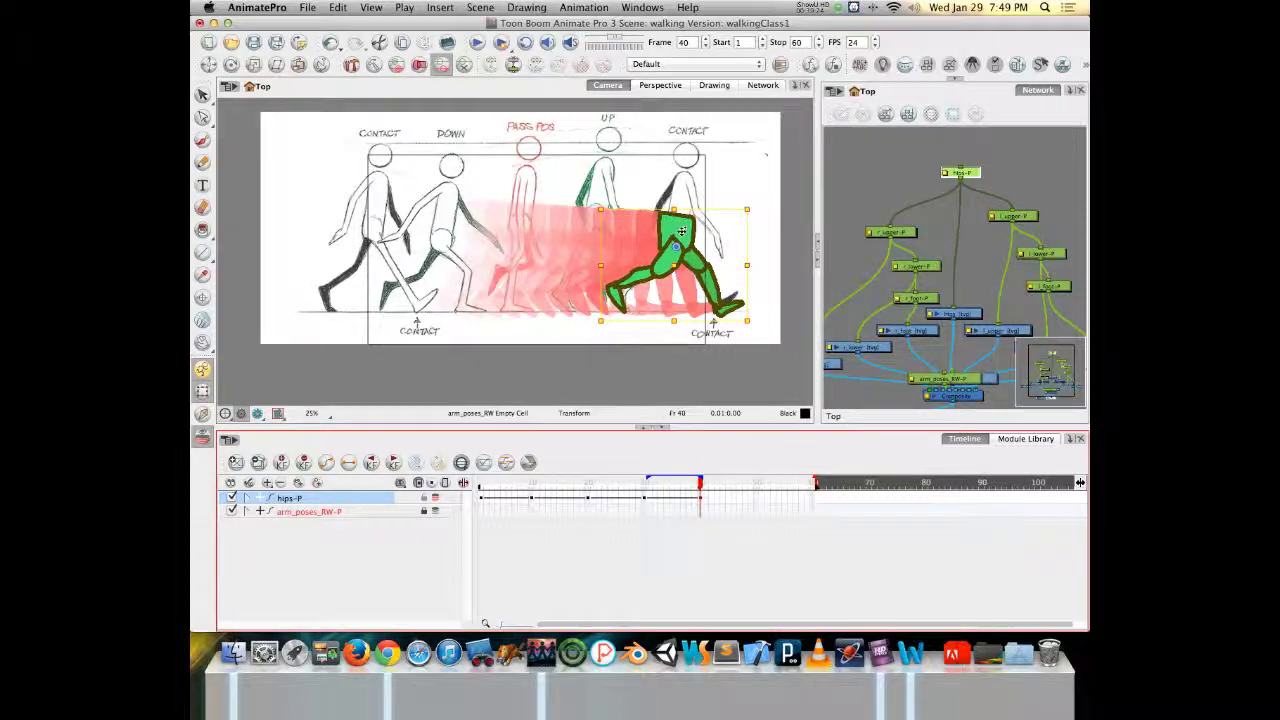
{"action": "left_click_drag", "start_coordinate": [672, 212], "coordinate": [504, 235]}
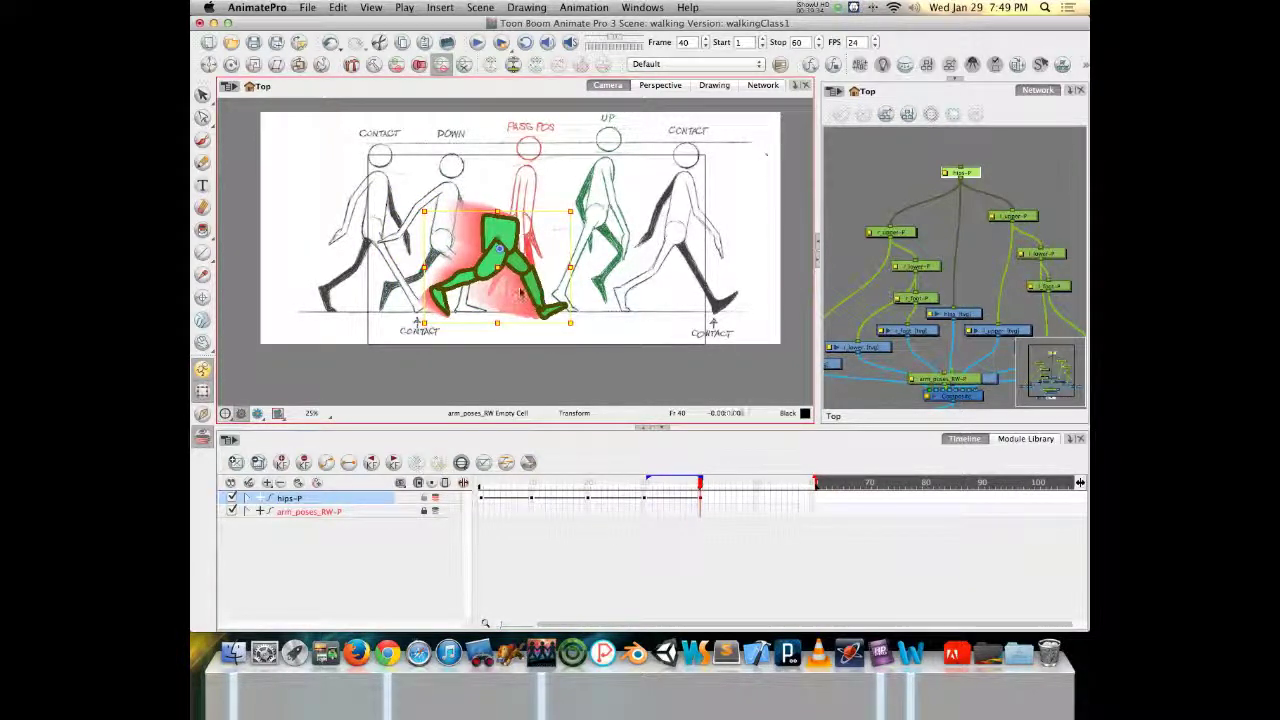
{"action": "left_click", "coordinate": [435, 498]}
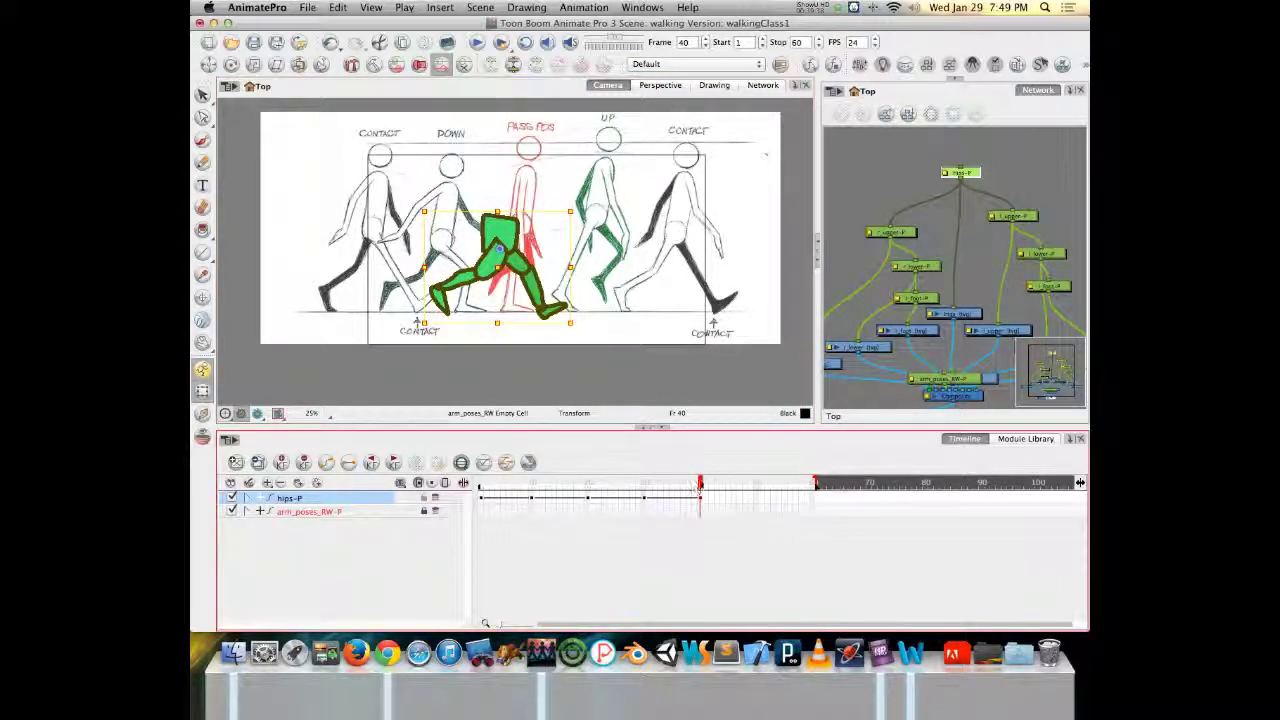
{"action": "mouse_move", "coordinate": [700, 485]}
{"action": "left_mouse_down"}
{"action": "mouse_move", "coordinate": [453, 480]}
{"action": "mouse_move", "coordinate": [701, 502]}
{"action": "left_mouse_up"}
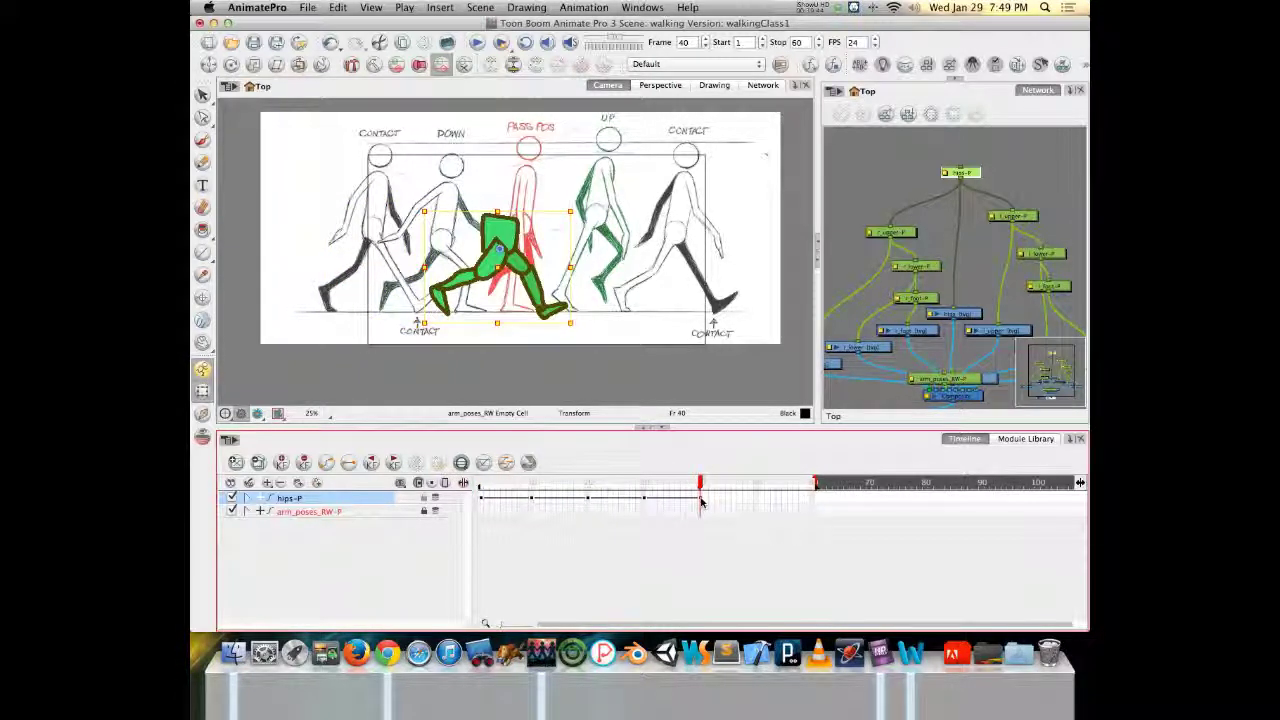